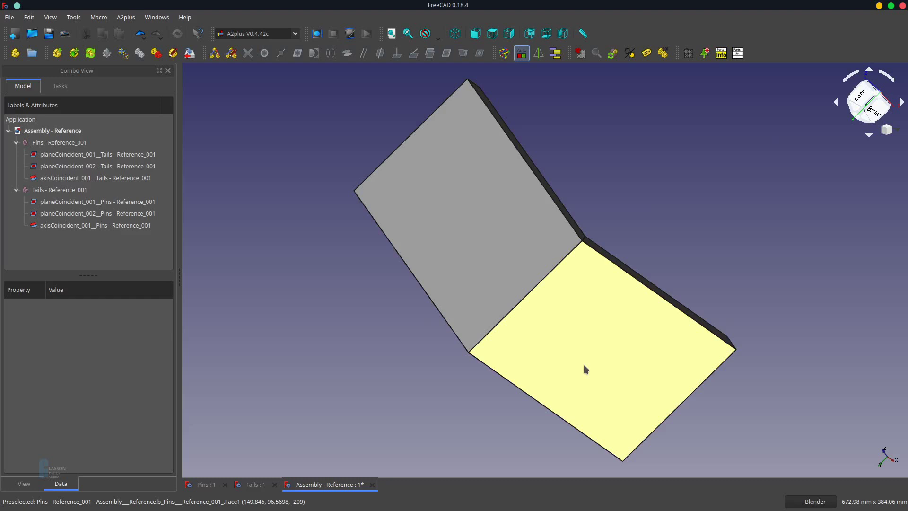
Rotate the Tails - Reference_001 board 90° about the joint edge so that it lies flat beside the pins board, exposing the dovetail cutouts
{"action": "left_click", "coordinate": [455, 34]}
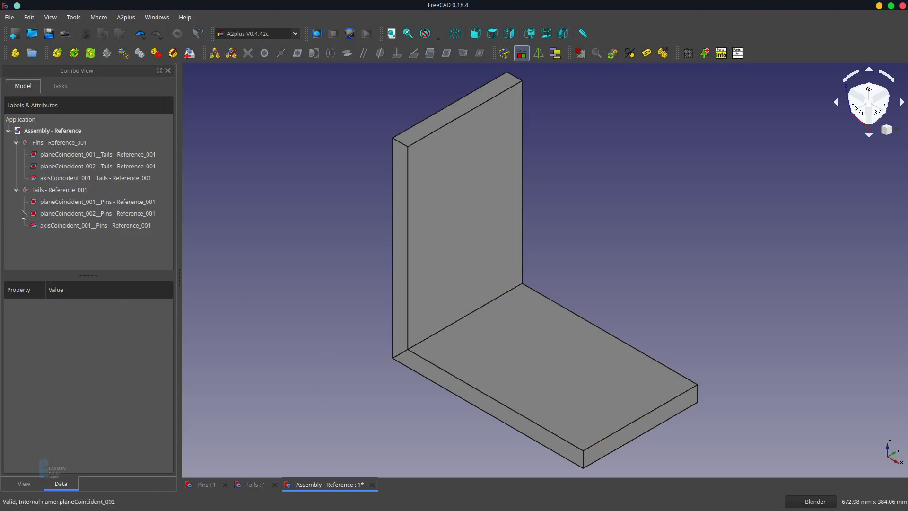
{"action": "left_click", "coordinate": [33, 190]}
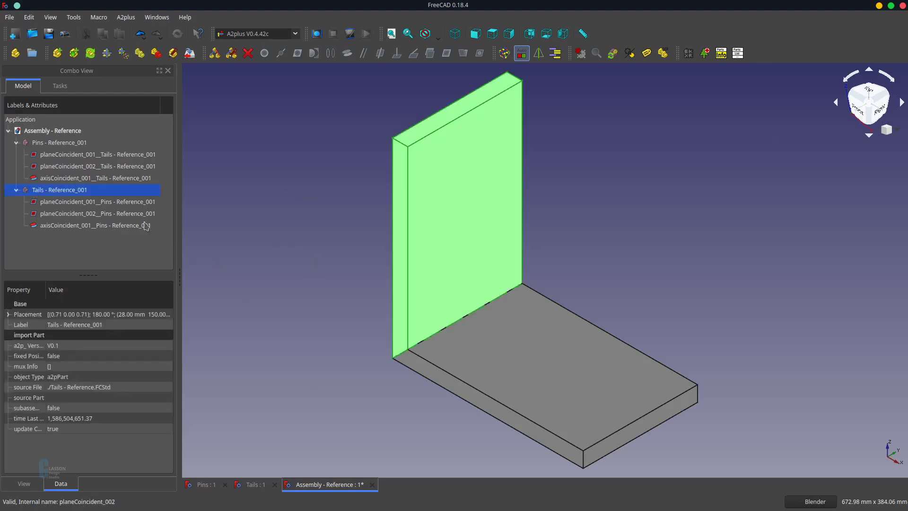
{"action": "right_click", "coordinate": [89, 196]}
{"action": "left_click", "coordinate": [115, 199]}
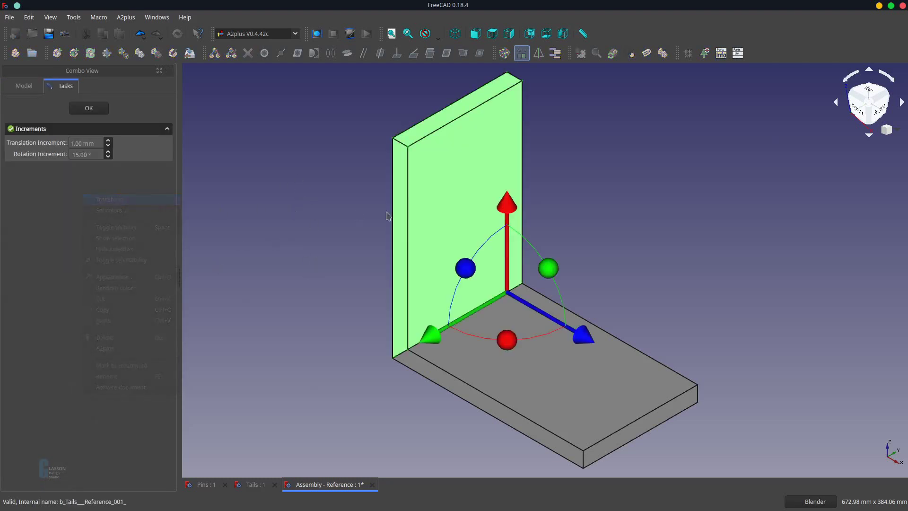
{"action": "left_click_drag", "start_coordinate": [547, 266], "coordinate": [466, 220]}
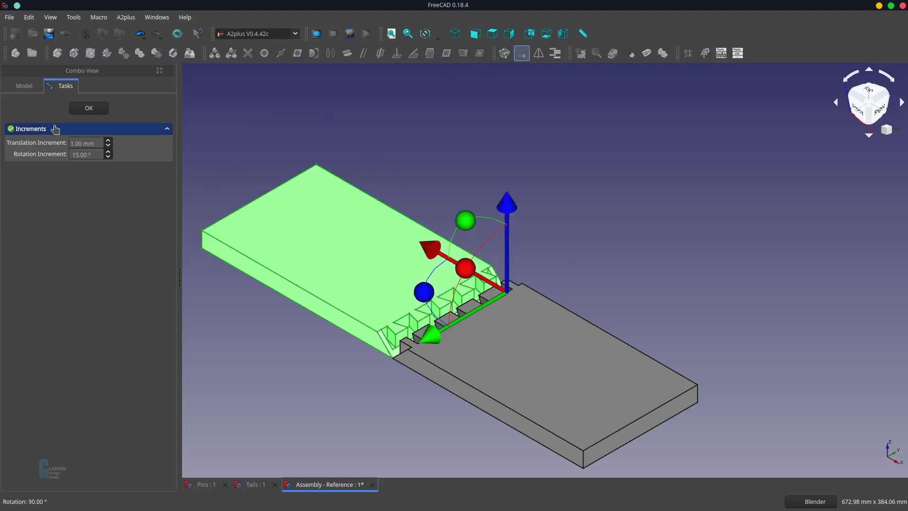
{"action": "left_click", "coordinate": [89, 108]}
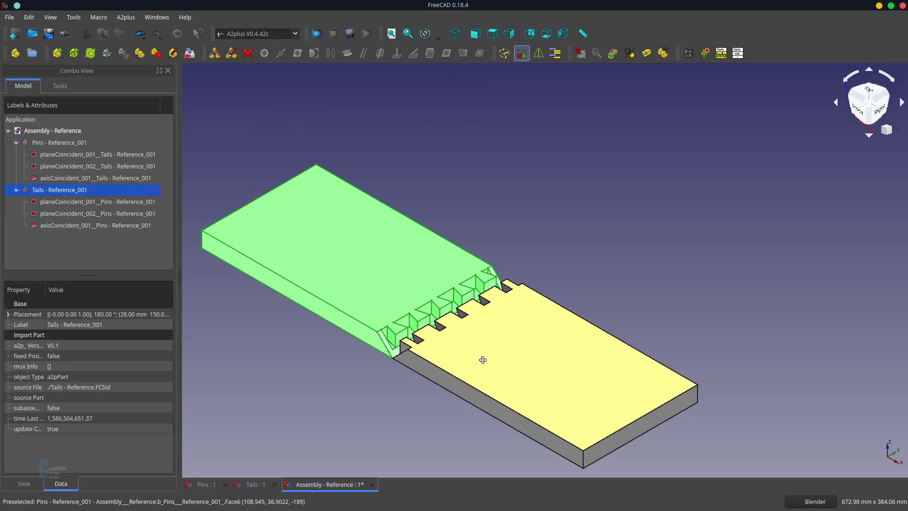
{"action": "middle_click_drag", "start_coordinate": [483, 360], "coordinate": [634, 311], "text": "shift"}
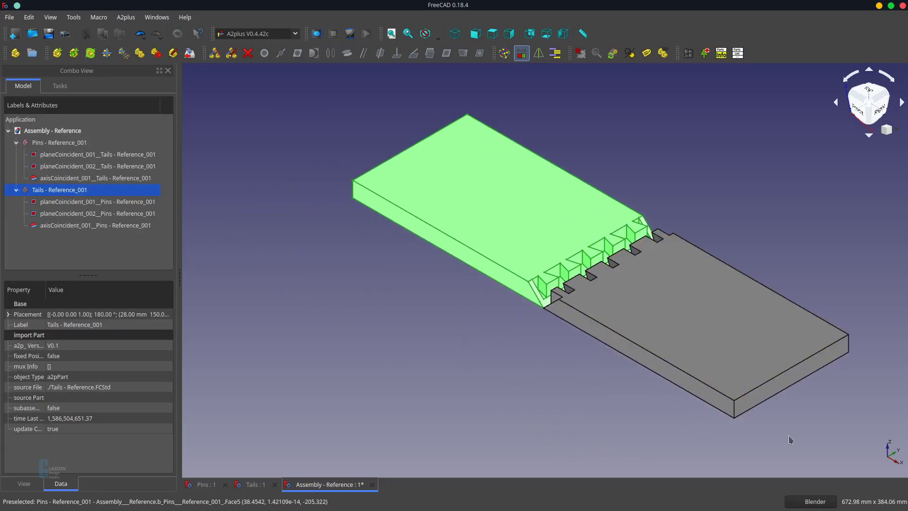
{"action": "middle_click_drag", "start_coordinate": [759, 436], "coordinate": [663, 382]}
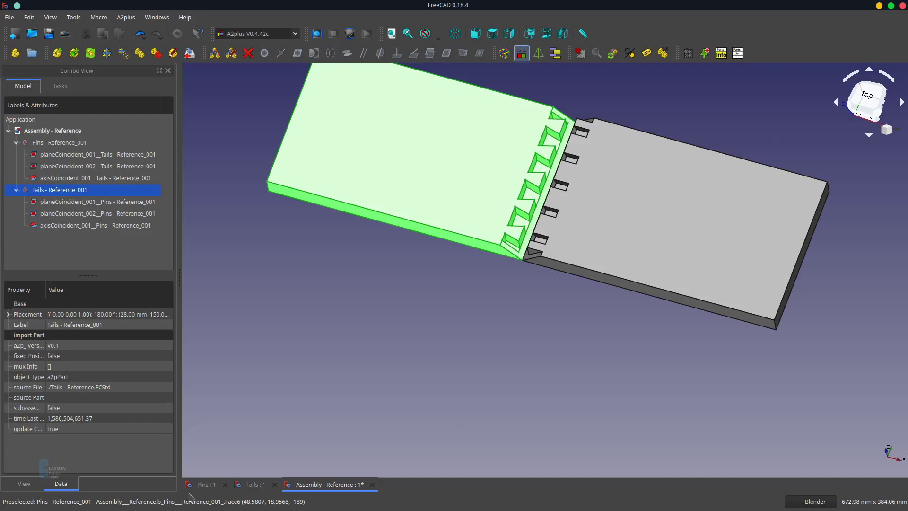
Open the spreadsheet of the Pins document and examine the board and joint dimensions
{"action": "left_click", "coordinate": [201, 484]}
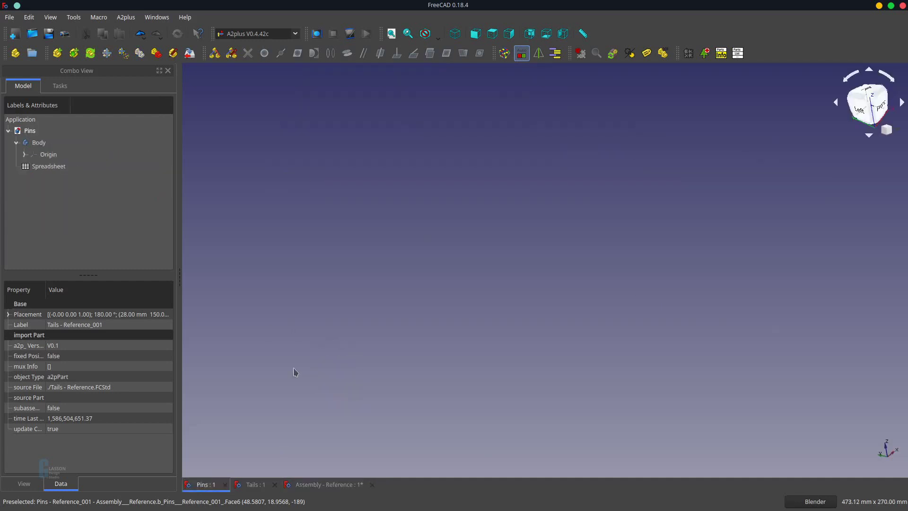
{"action": "double_click", "coordinate": [47, 166]}
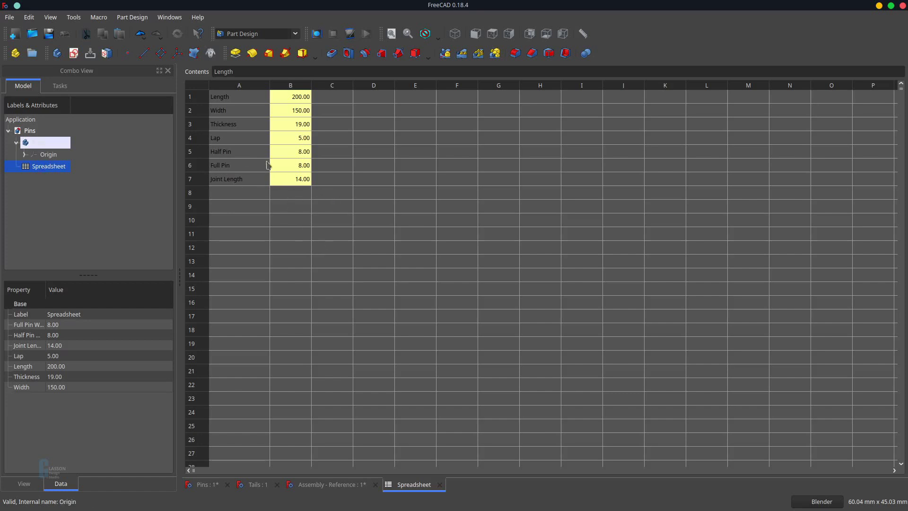
{"action": "left_click", "coordinate": [291, 98]}
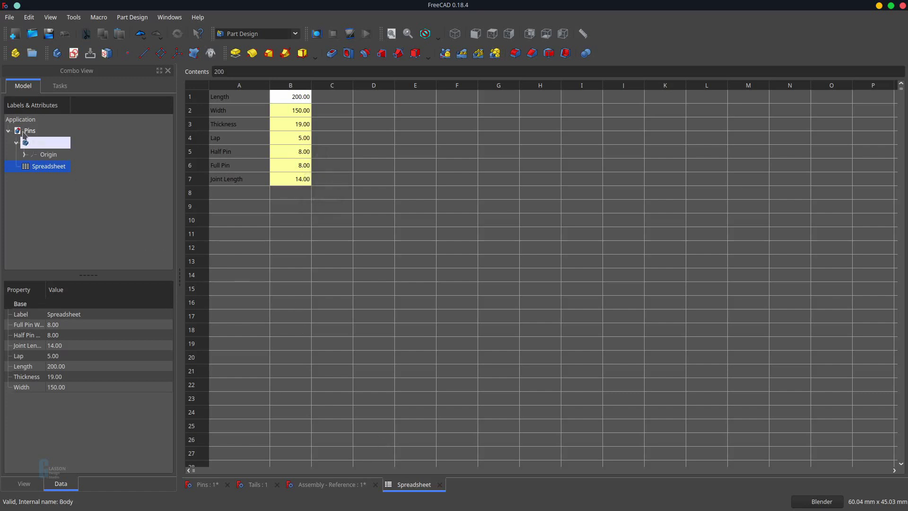
Activate the Pins body for Part Design and start a new sketch on the XY plane
{"action": "left_click", "coordinate": [49, 155]}
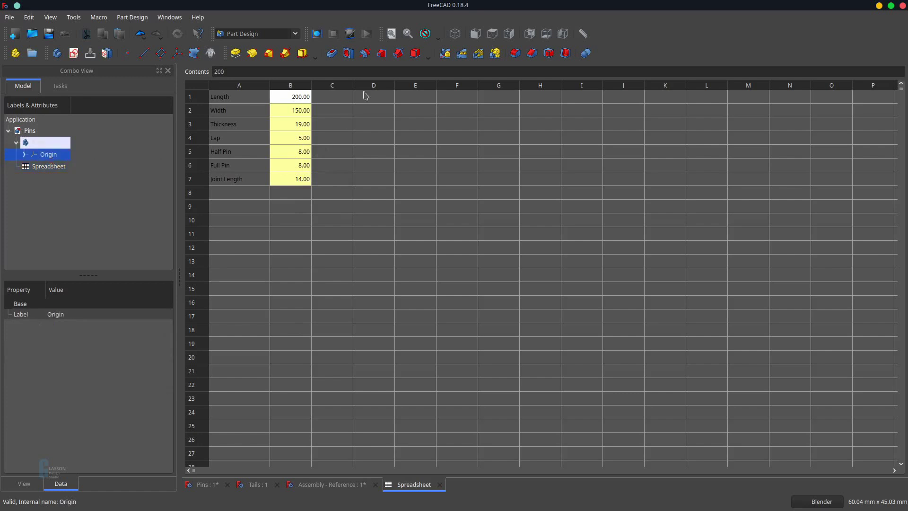
{"action": "left_click", "coordinate": [267, 34]}
{"action": "left_click", "coordinate": [255, 179]}
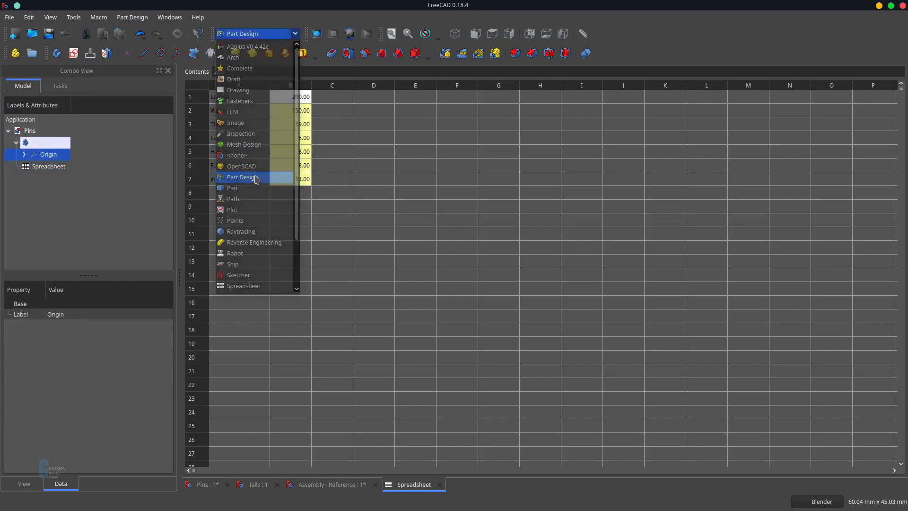
{"action": "double_click", "coordinate": [40, 144]}
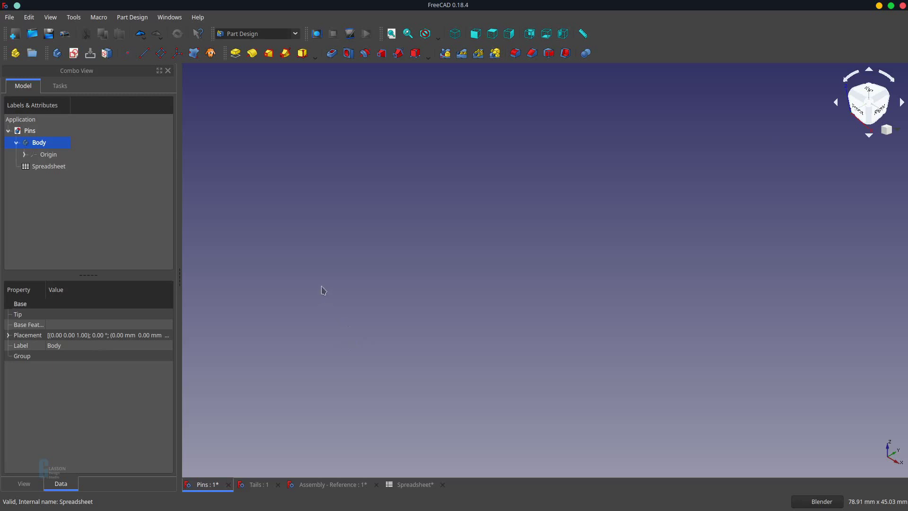
{"action": "left_click", "coordinate": [73, 53]}
{"action": "left_click", "coordinate": [41, 148]}
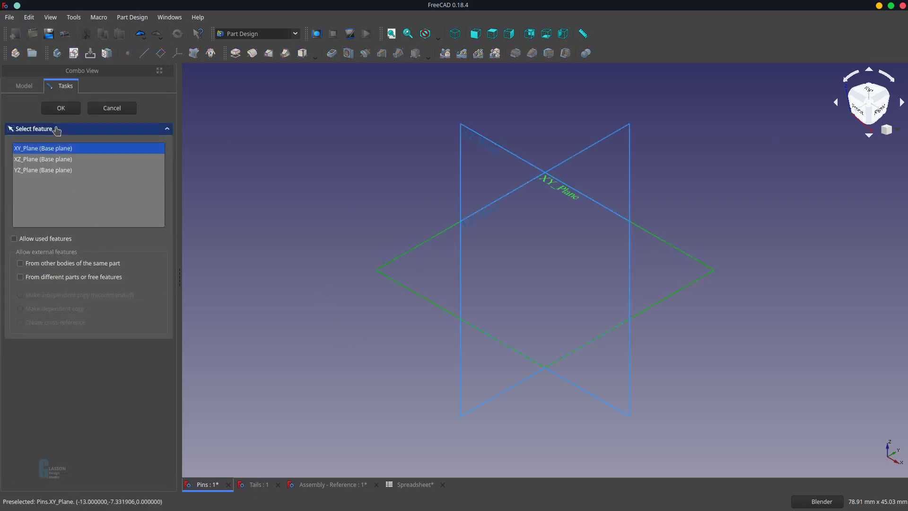
{"action": "left_click", "coordinate": [80, 112]}
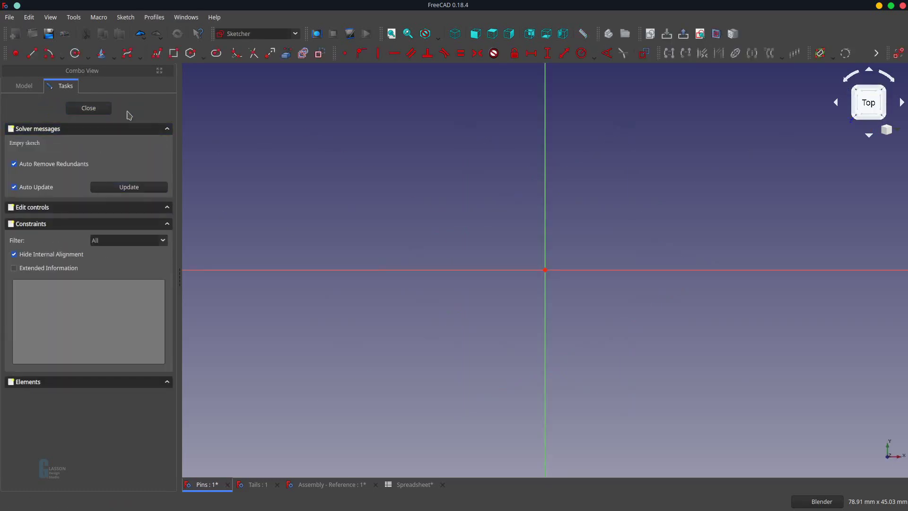
Sketch a rectangle about 39 mm by 14 mm enclosing the origin
{"action": "left_click", "coordinate": [175, 54]}
{"action": "left_click", "coordinate": [426, 213]}
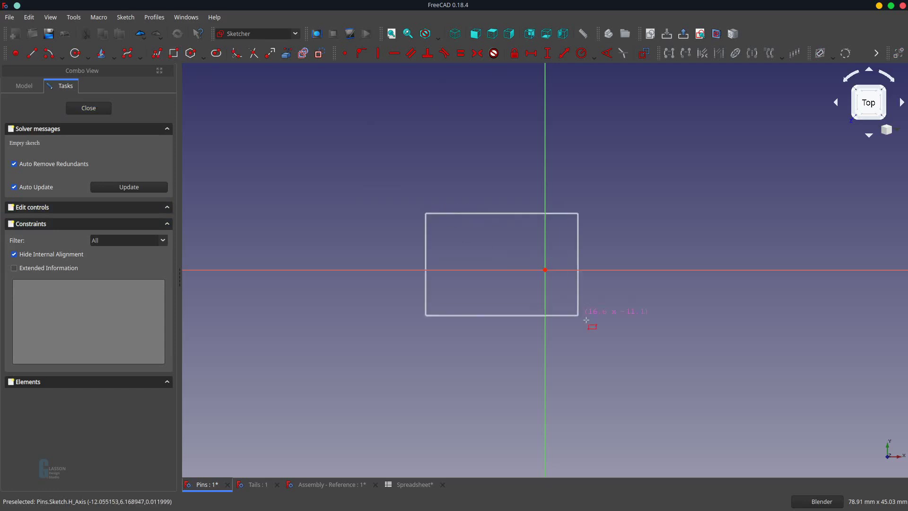
{"action": "left_click", "coordinate": [789, 344]}
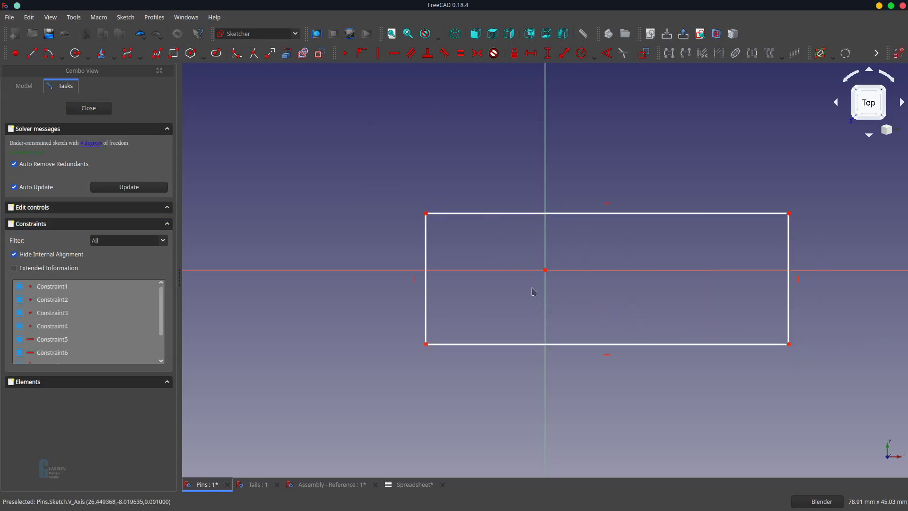
Make the rectangle's upper corners symmetric about the vertical axis and its left corners symmetric about the horizontal axis
{"action": "left_click", "coordinate": [426, 213]}
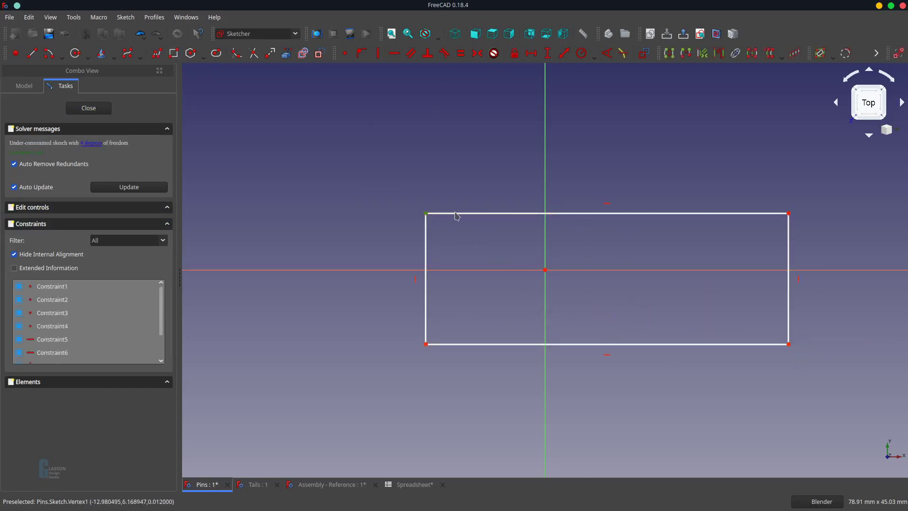
{"action": "left_click", "coordinate": [789, 213]}
{"action": "left_click", "coordinate": [546, 176]}
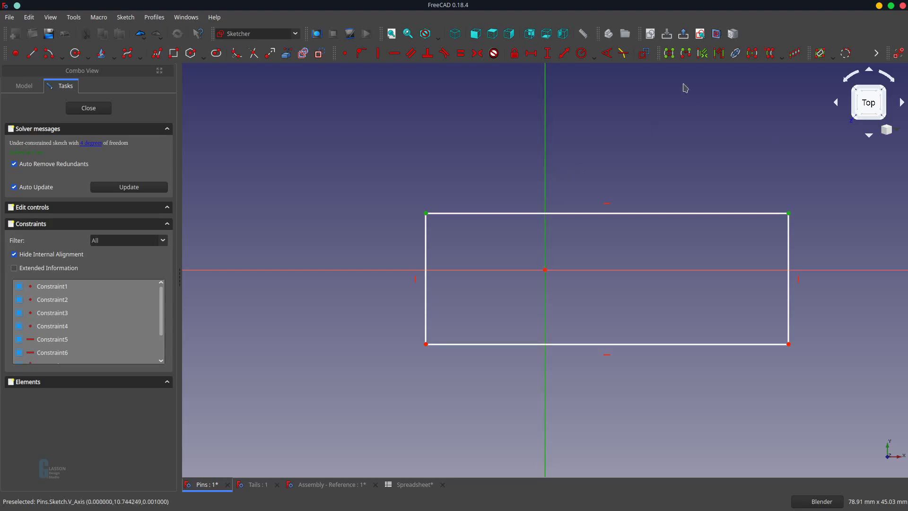
{"action": "left_click", "coordinate": [478, 53]}
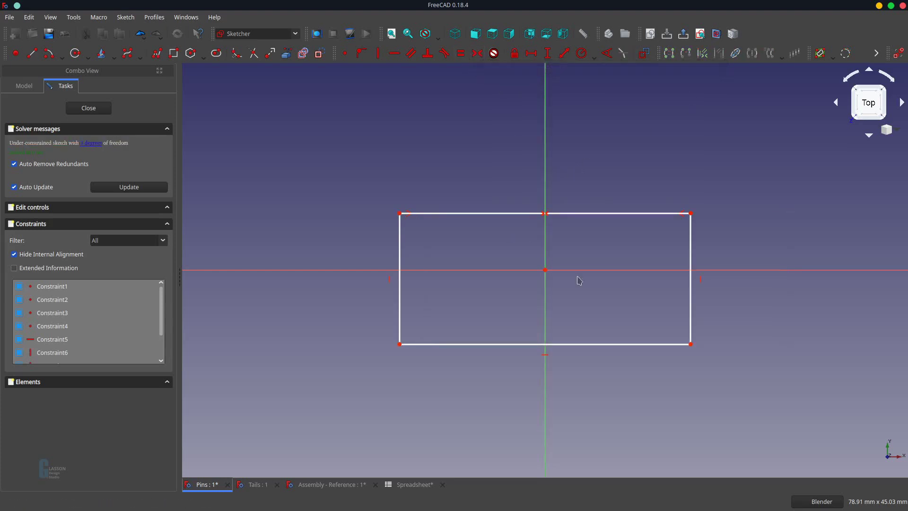
{"action": "left_click", "coordinate": [400, 213]}
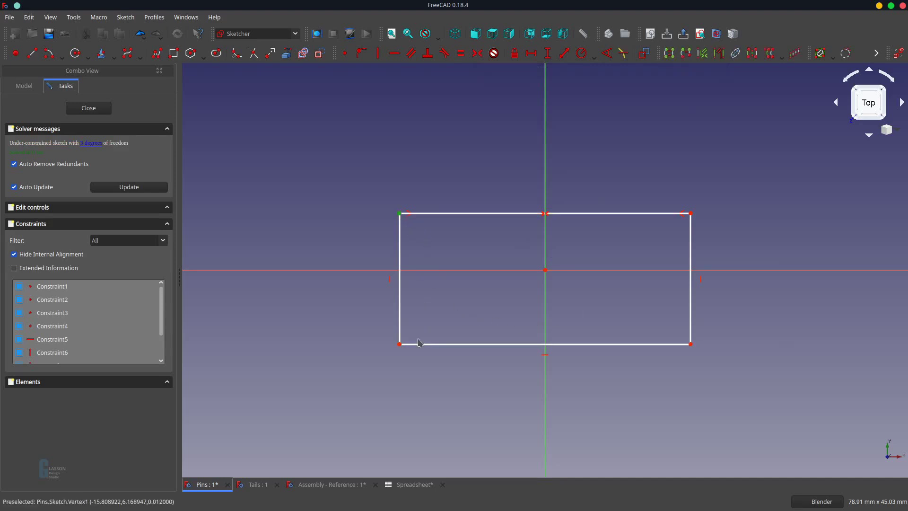
{"action": "left_click", "coordinate": [399, 345]}
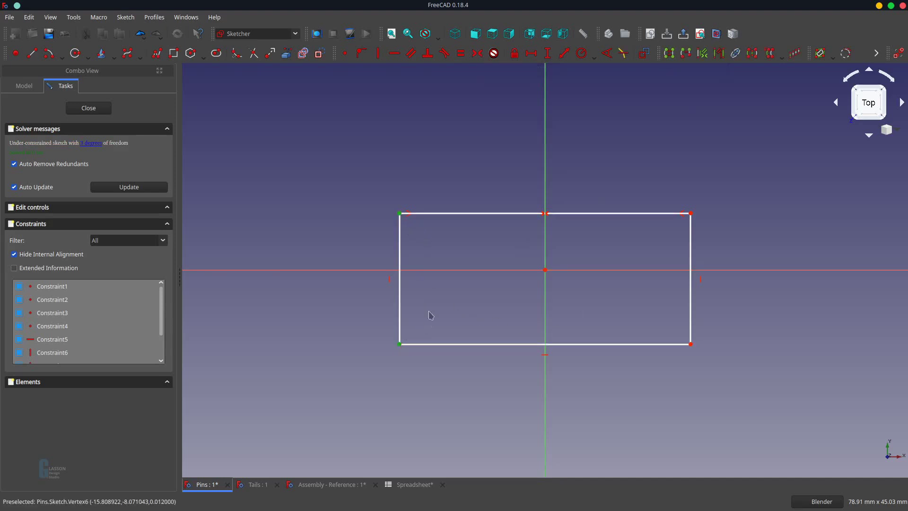
{"action": "left_click", "coordinate": [431, 270]}
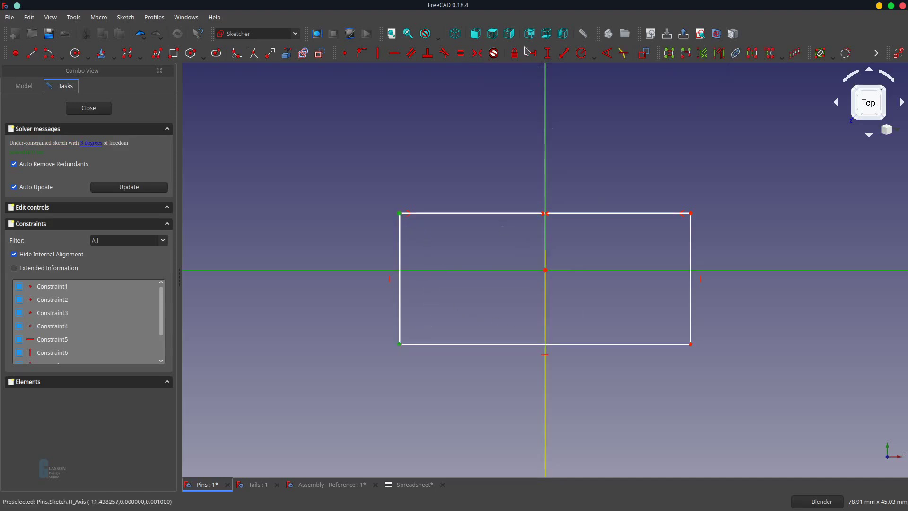
{"action": "left_click", "coordinate": [480, 54]}
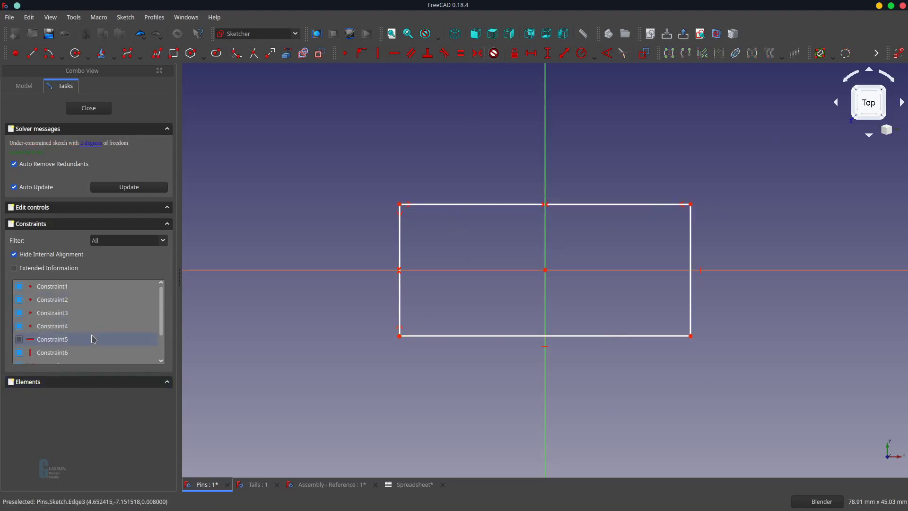
Delete the two axis symmetry constraints from the rectangle
{"action": "scroll", "coordinate": [127, 337], "scroll_direction": "down", "scroll_amount": 1}
{"action": "left_click", "coordinate": [71, 340]}
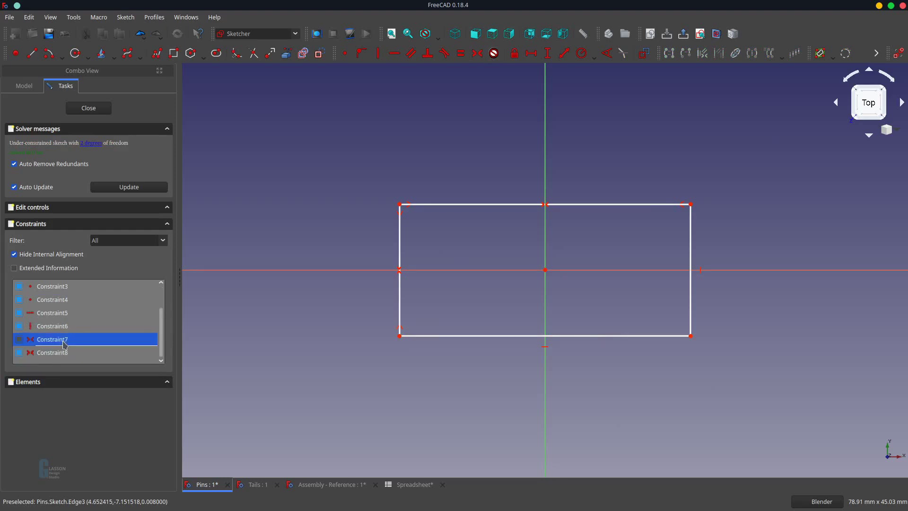
{"action": "left_click", "coordinate": [79, 353], "text": "ctrl"}
{"action": "key", "text": "Delete"}
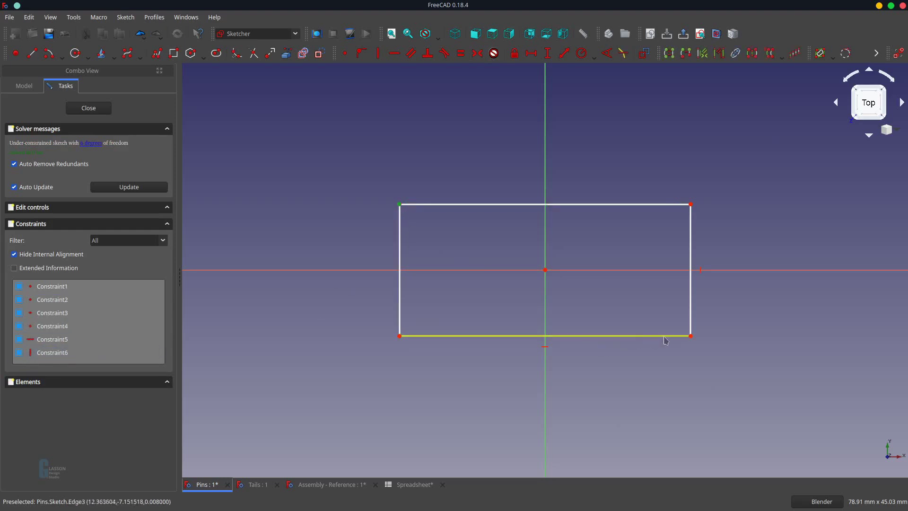
Make the rectangle's upper-left and lower-right corners symmetric about the origin
{"action": "left_click", "coordinate": [691, 336]}
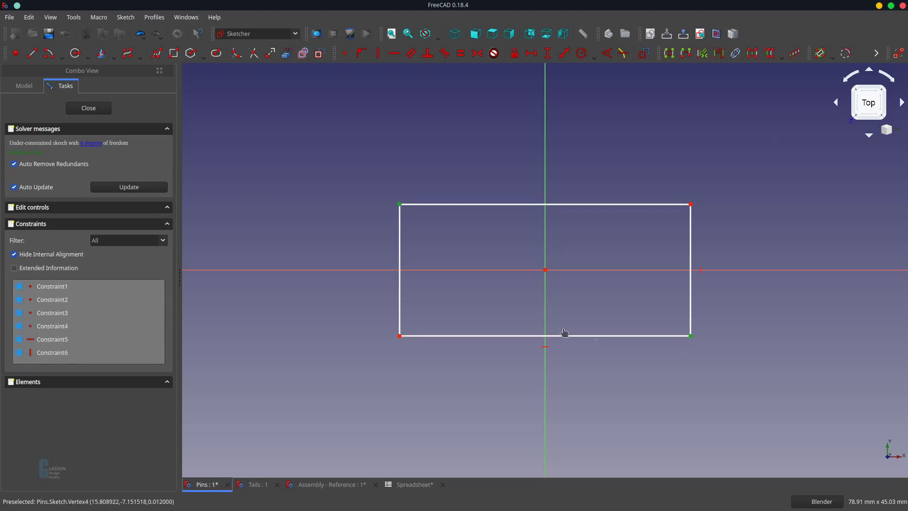
{"action": "left_click", "coordinate": [546, 270]}
{"action": "left_click", "coordinate": [478, 53]}
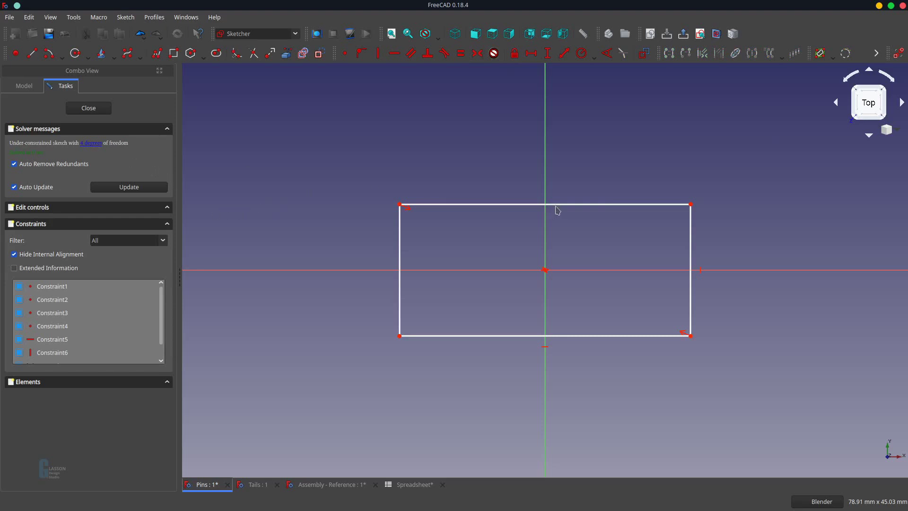
Constrain the rectangle's left edge as vertical and its top edge as horizontal
{"action": "mouse_move", "coordinate": [692, 205]}
{"action": "left_mouse_down"}
{"action": "mouse_move", "coordinate": [716, 150]}
{"action": "mouse_move", "coordinate": [726, 209]}
{"action": "mouse_move", "coordinate": [774, 188]}
{"action": "mouse_move", "coordinate": [787, 200]}
{"action": "mouse_move", "coordinate": [786, 185]}
{"action": "left_mouse_up"}
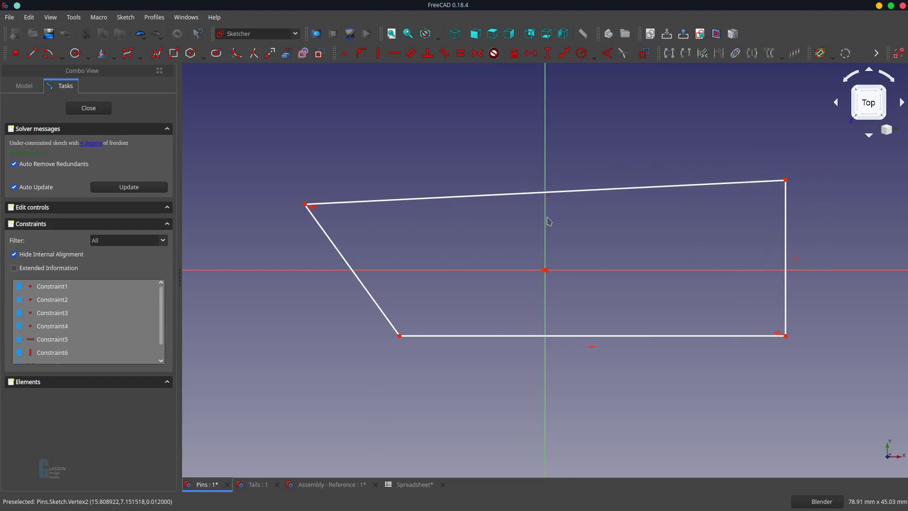
{"action": "left_click", "coordinate": [354, 269]}
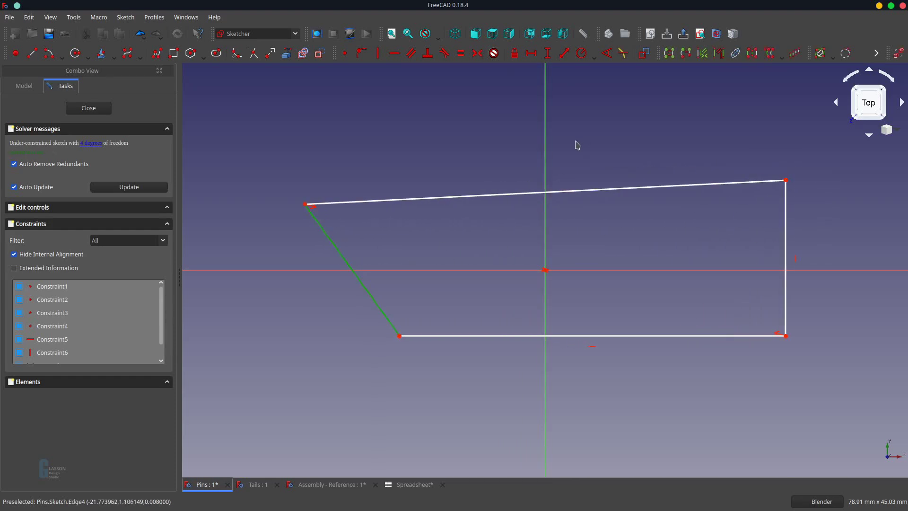
{"action": "key", "text": "v"}
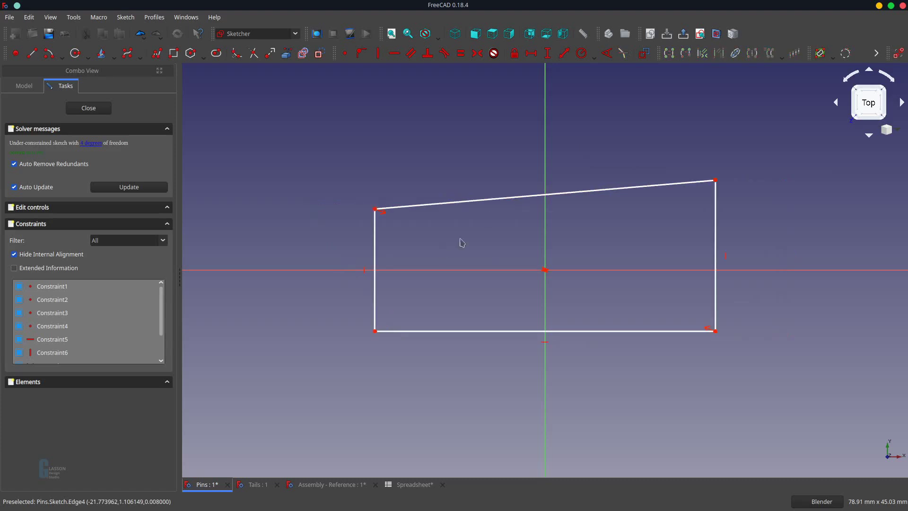
{"action": "left_click", "coordinate": [527, 198]}
{"action": "key", "text": "h"}
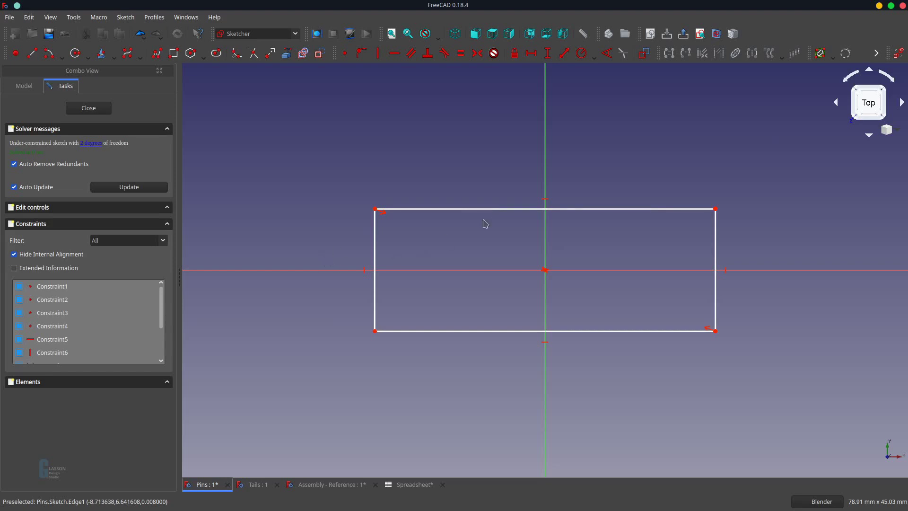
Constrain the horizontal length of the rectangle's upper edge with the formula Spreadsheet.Length
{"action": "left_click", "coordinate": [523, 208]}
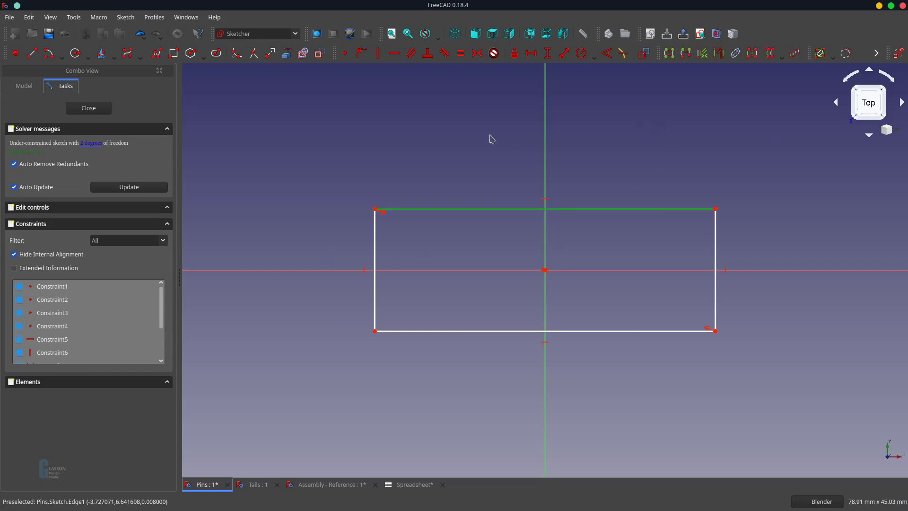
{"action": "left_click", "coordinate": [532, 53]}
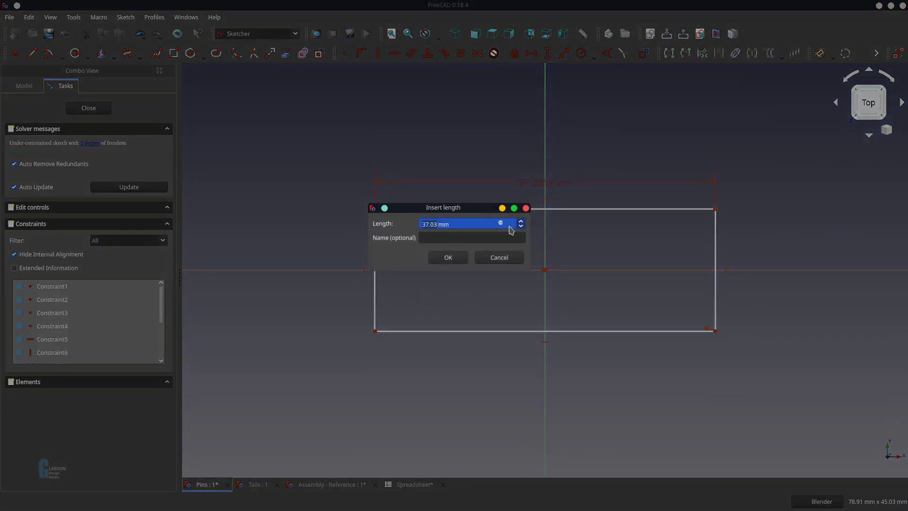
{"action": "key", "text": "equal"}
{"action": "type", "text": "Spr"}
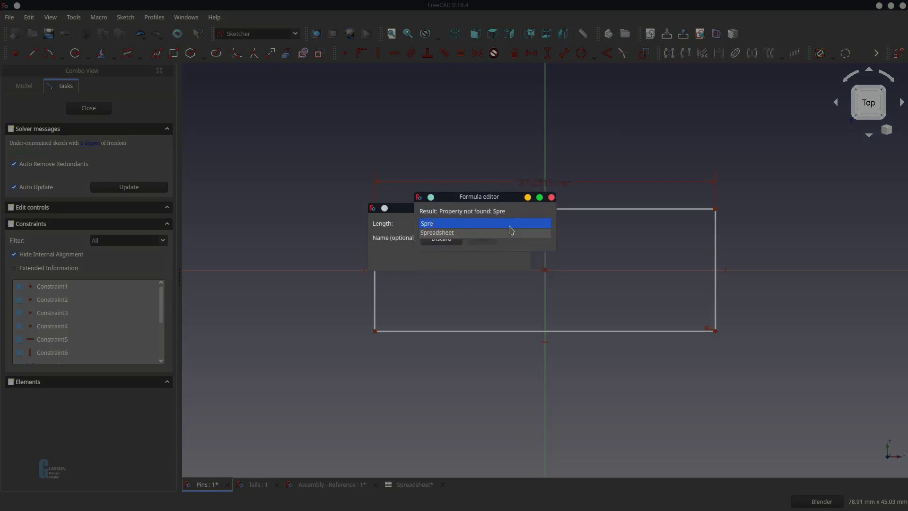
{"action": "type", "text": "e"}
{"action": "left_click", "coordinate": [511, 231]}
{"action": "type", "text": "Length"}
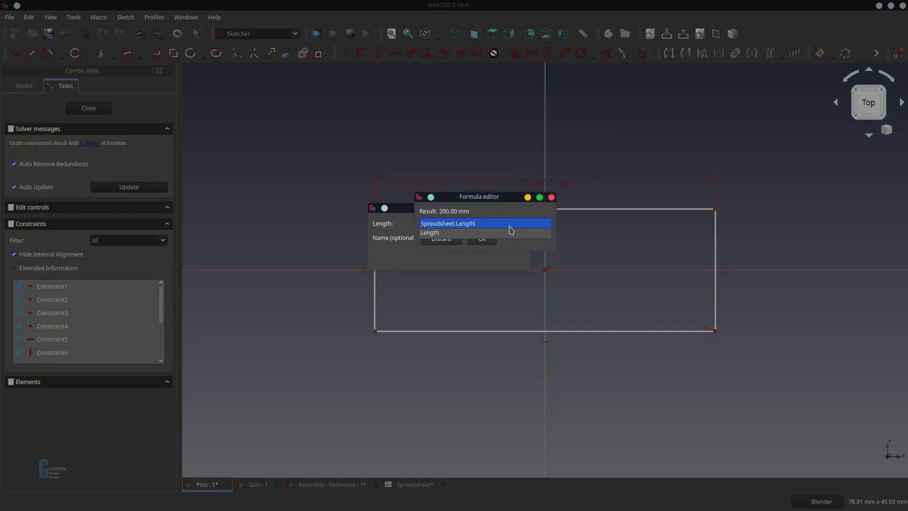
{"action": "left_click", "coordinate": [511, 232]}
{"action": "left_click", "coordinate": [484, 239]}
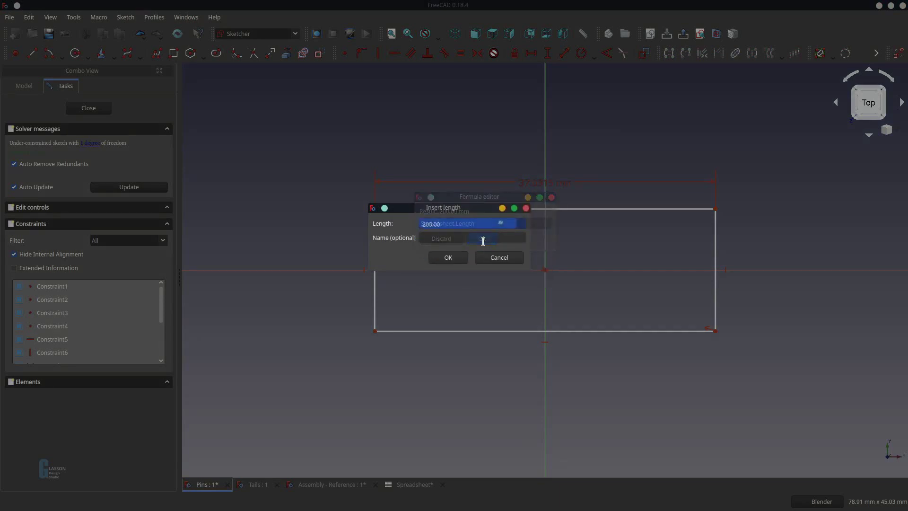
{"action": "left_click", "coordinate": [448, 257]}
Constrain the rectangle's left edge length with the formula Spreadsheet.Width, move the horizontal dimension farther above the rectangle, and close the sketch
{"action": "scroll", "coordinate": [450, 263], "scroll_direction": "down", "scroll_amount": 5}
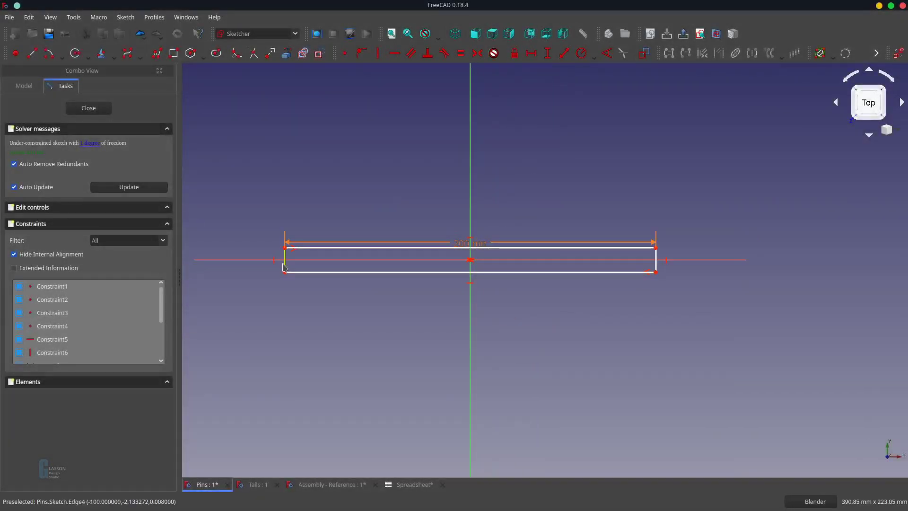
{"action": "left_click", "coordinate": [284, 265]}
{"action": "left_click", "coordinate": [565, 53]}
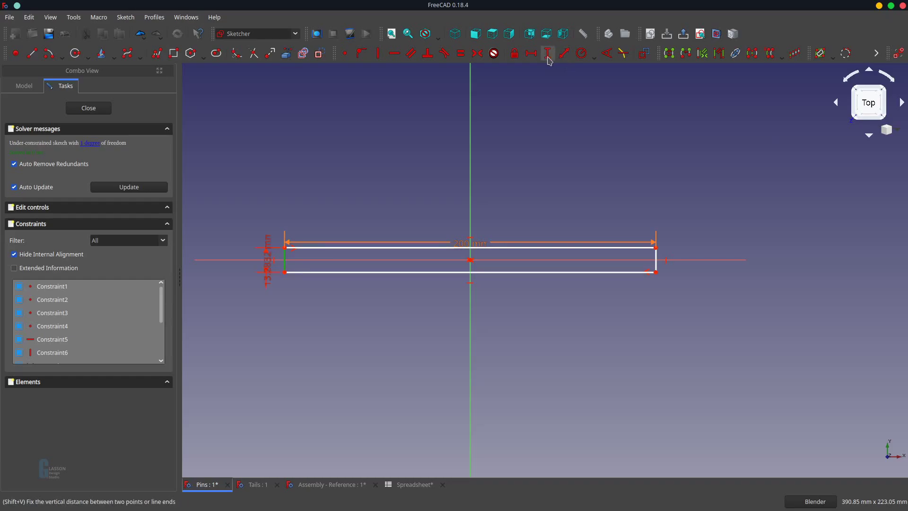
{"action": "key", "text": "equal"}
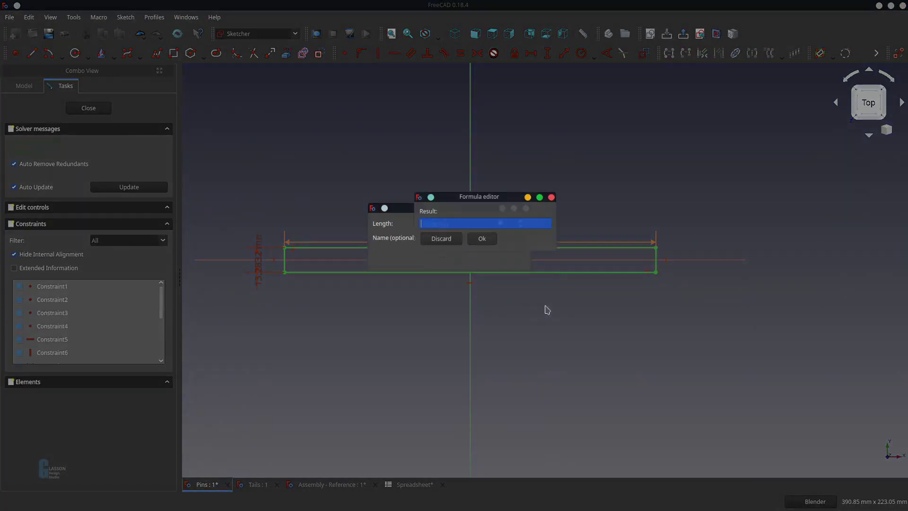
{"action": "type", "text": "Spreadsheet.w"}
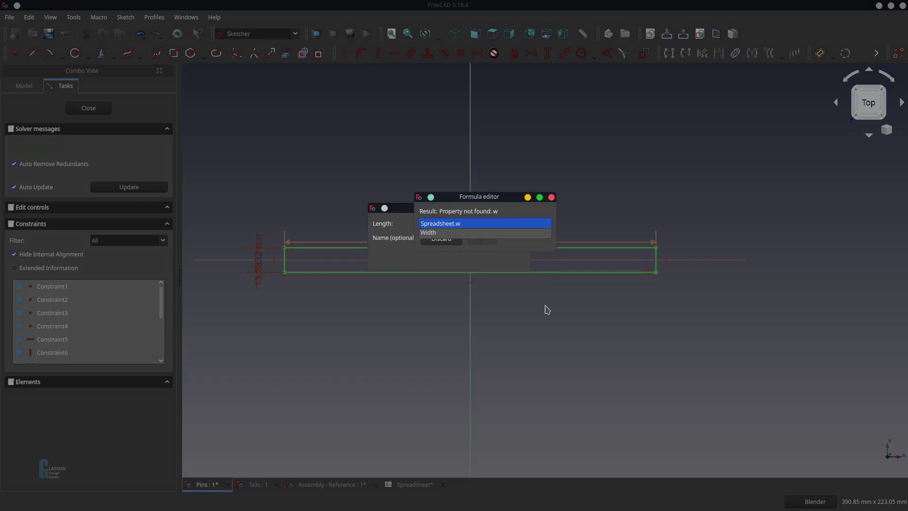
{"action": "key", "text": "Return"}
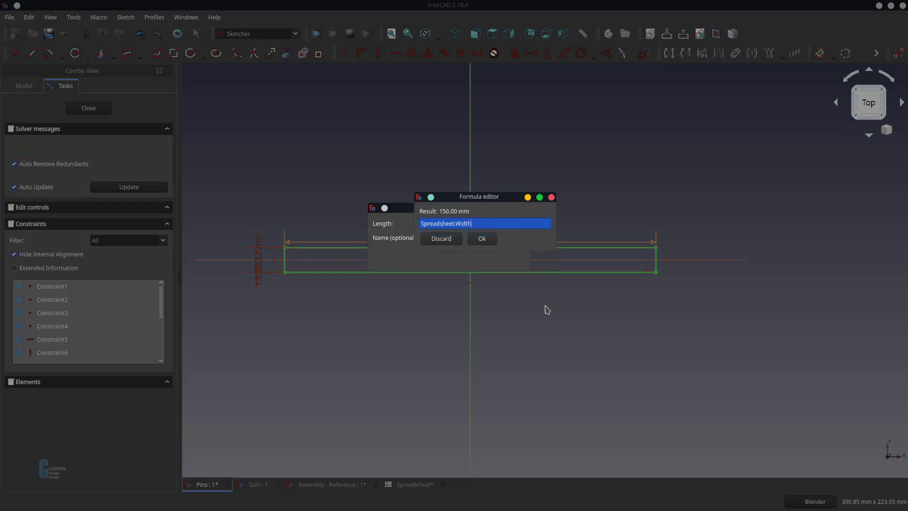
{"action": "left_click", "coordinate": [496, 240]}
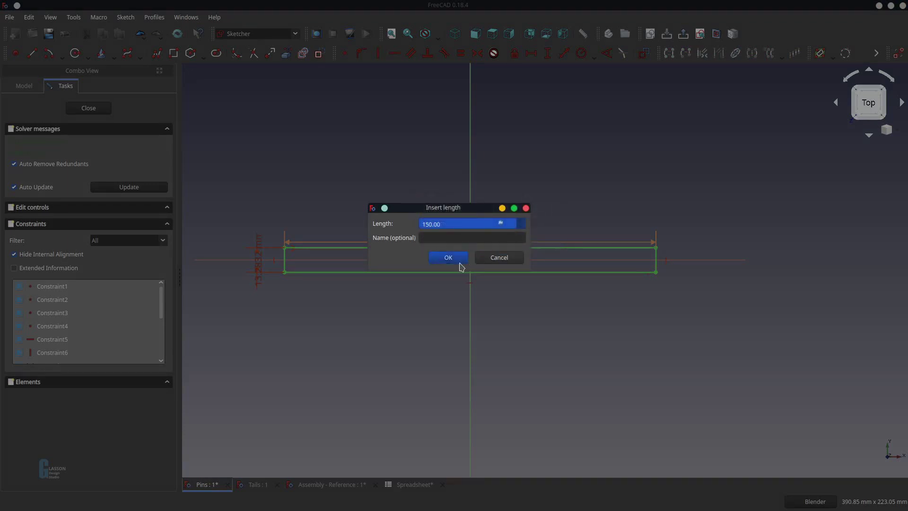
{"action": "left_click", "coordinate": [457, 262]}
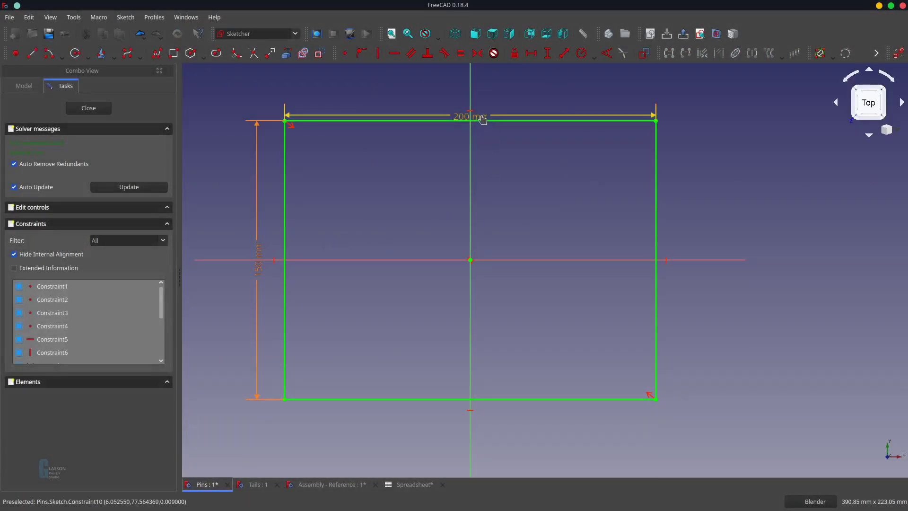
{"action": "left_click_drag", "start_coordinate": [482, 117], "coordinate": [483, 97]}
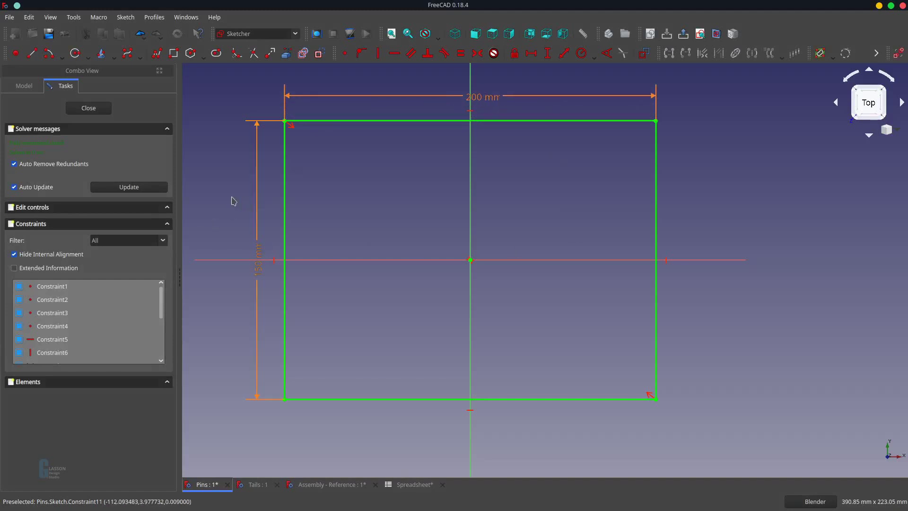
{"action": "left_click", "coordinate": [97, 111]}
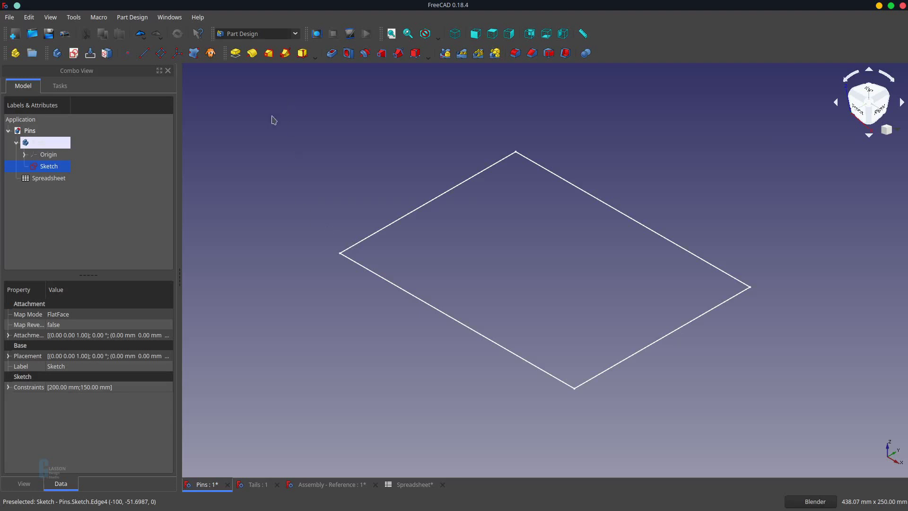
Pad the rectangle sketch with its length driven by the formula Spreadsheet.Thickness, and save the document
{"action": "left_click", "coordinate": [235, 53]}
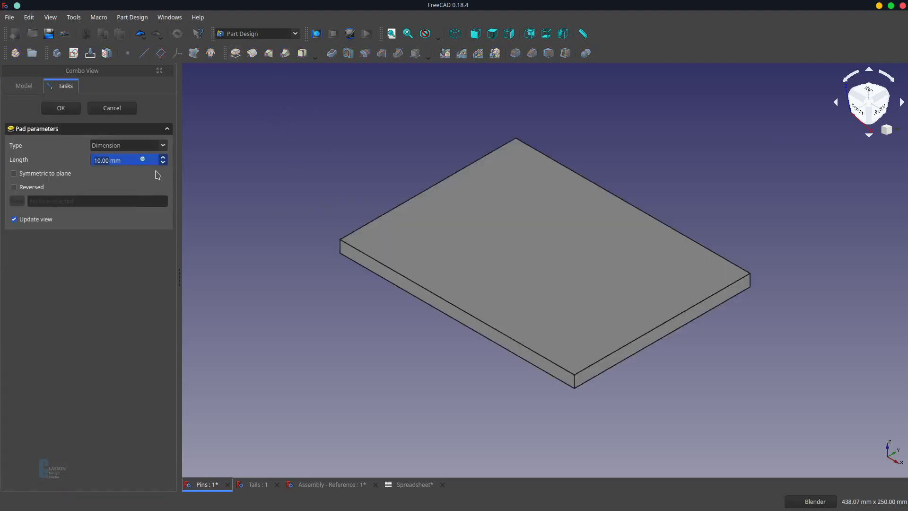
{"action": "key", "text": "equal"}
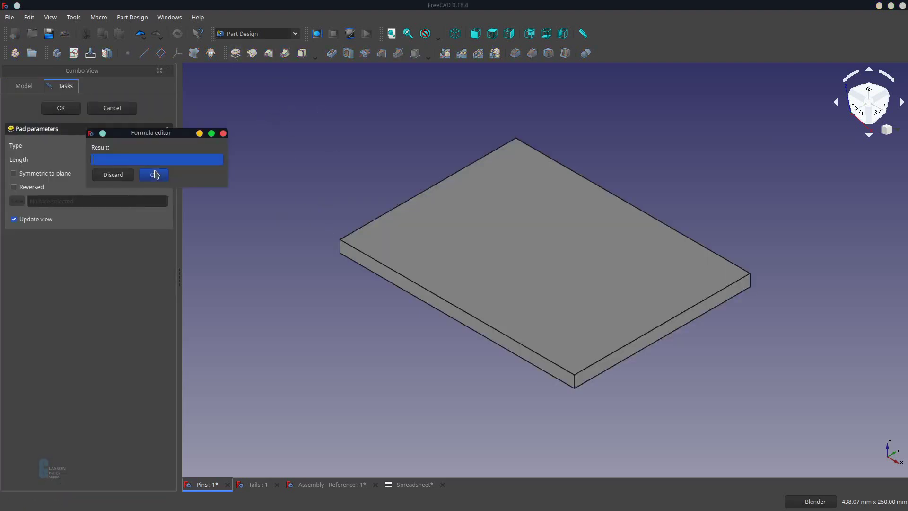
{"action": "type", "text": "Spreadsheet.Th"}
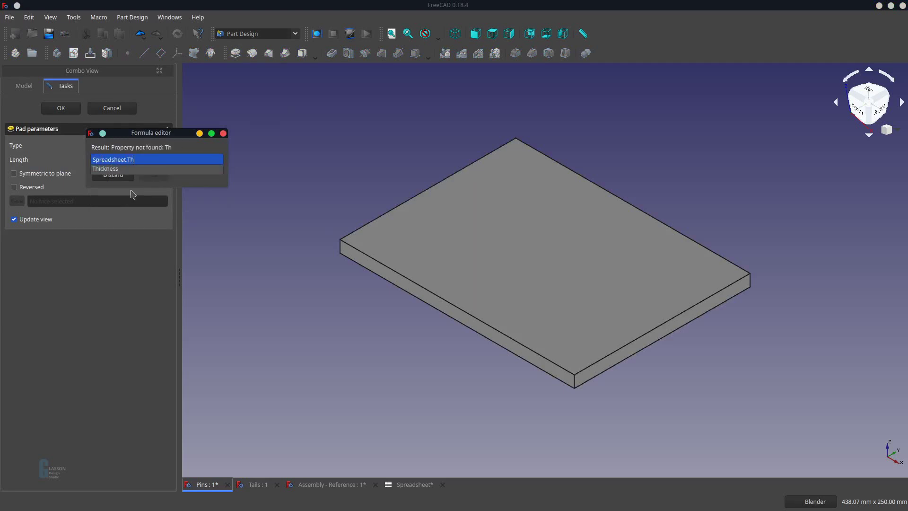
{"action": "key", "text": "Return"}
{"action": "left_click", "coordinate": [163, 176]}
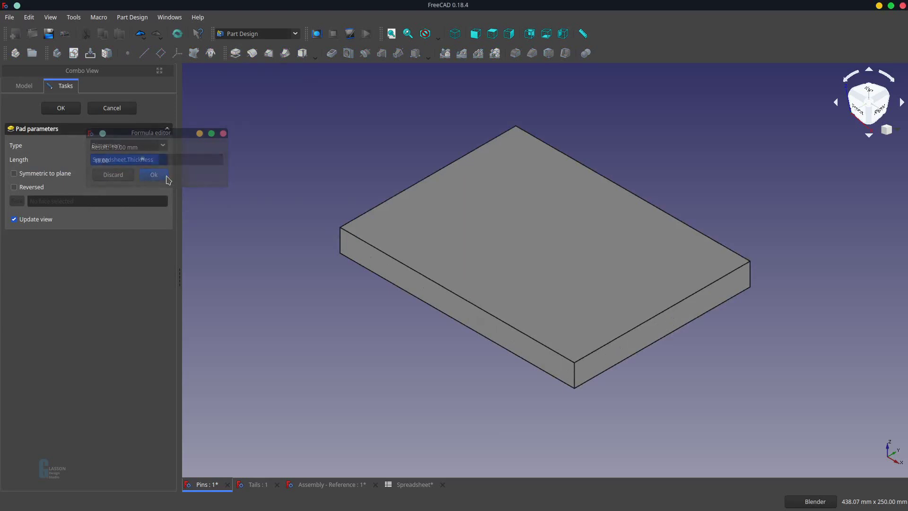
{"action": "left_click", "coordinate": [75, 110]}
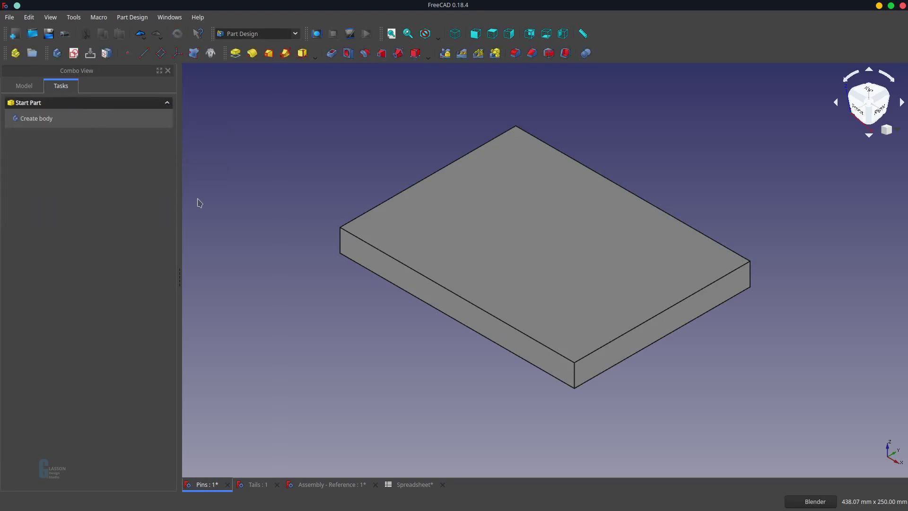
{"action": "left_click", "coordinate": [23, 86]}
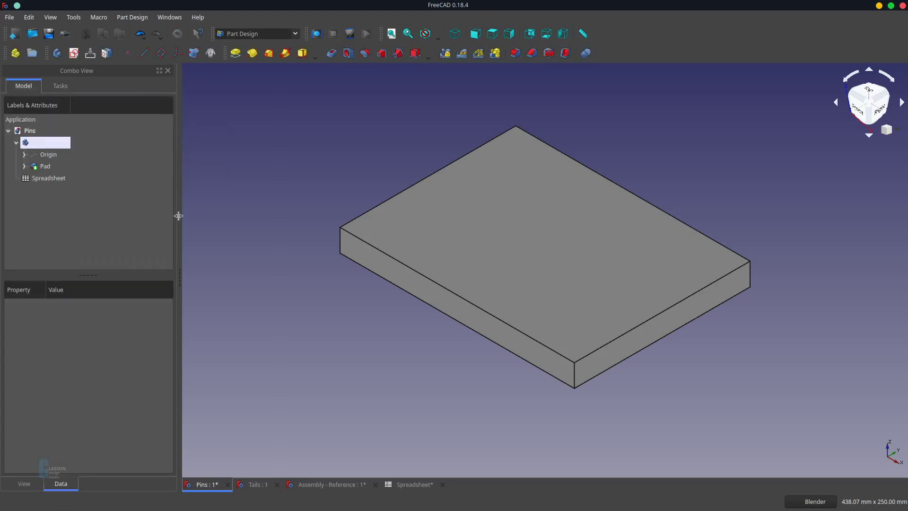
{"action": "key", "text": "ctrl+s"}
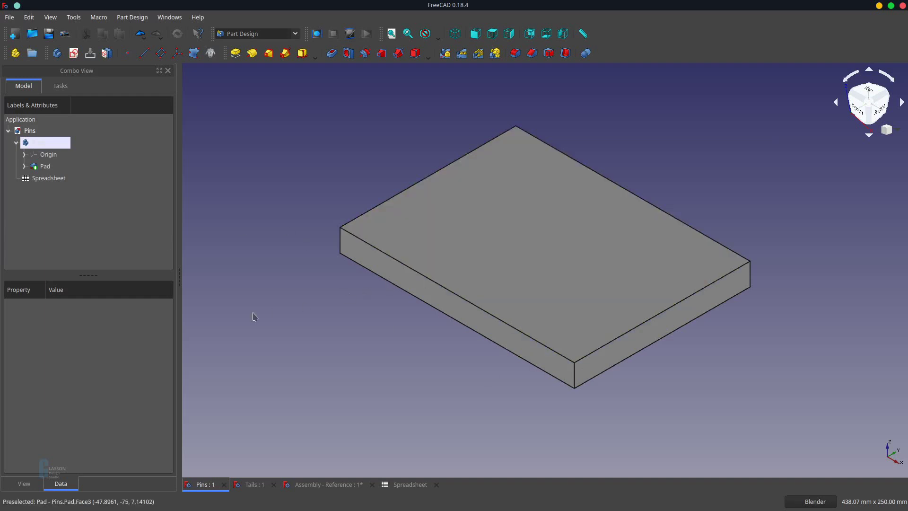
Create a sketch on the board's long front face and reference the face's upper and lower edges as external geometry
{"action": "left_click", "coordinate": [375, 269]}
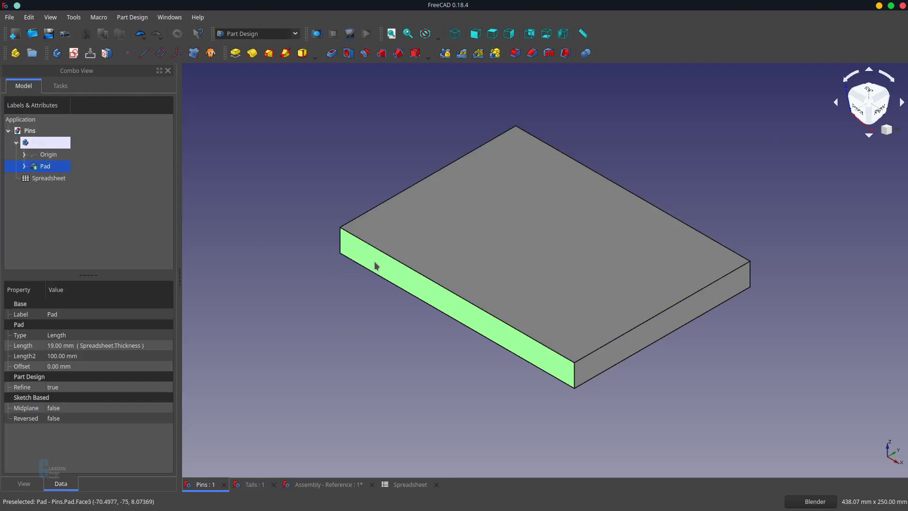
{"action": "left_click", "coordinate": [74, 53]}
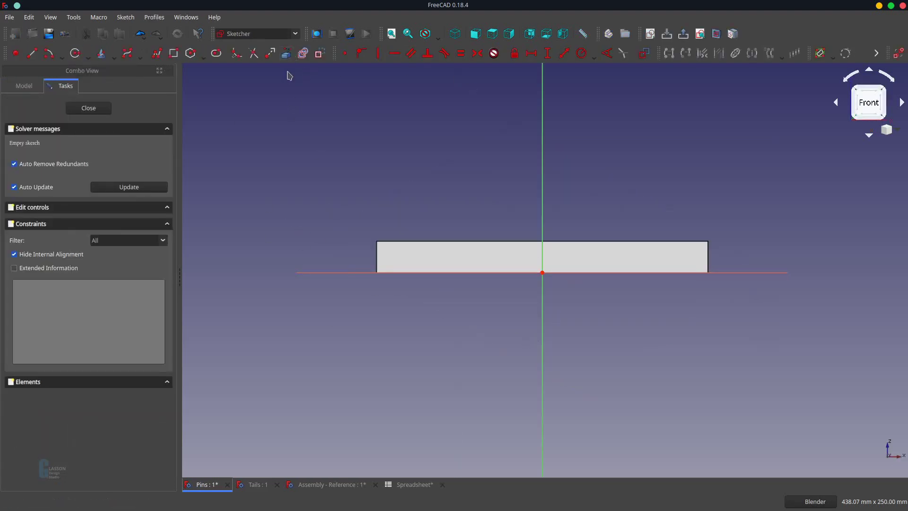
{"action": "left_click", "coordinate": [287, 53]}
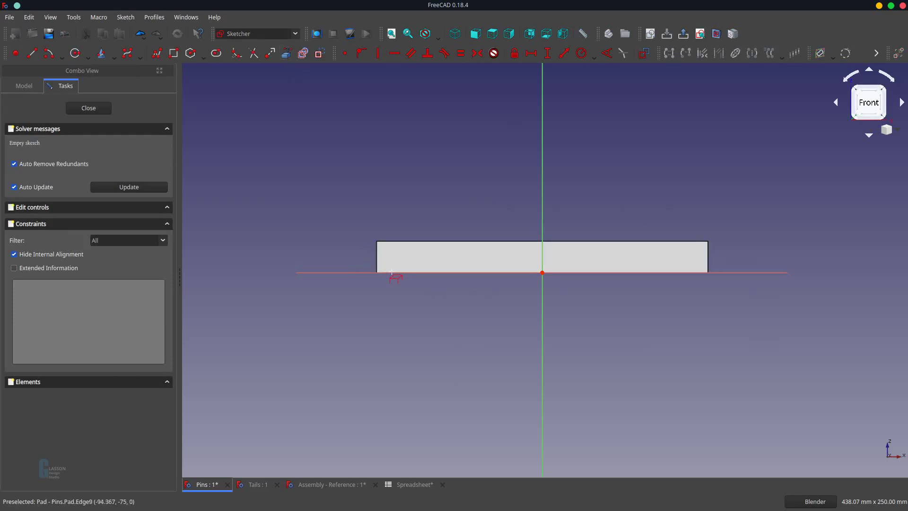
{"action": "left_click", "coordinate": [393, 241]}
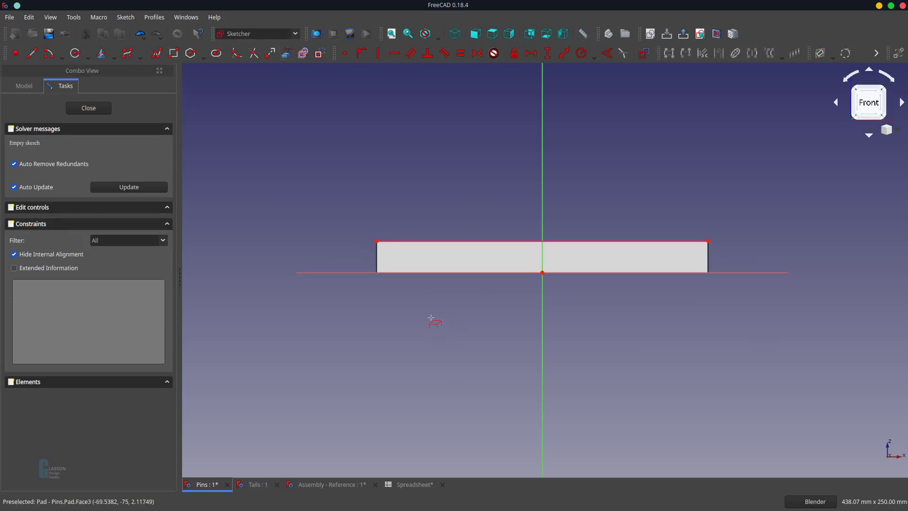
{"action": "left_click", "coordinate": [393, 273]}
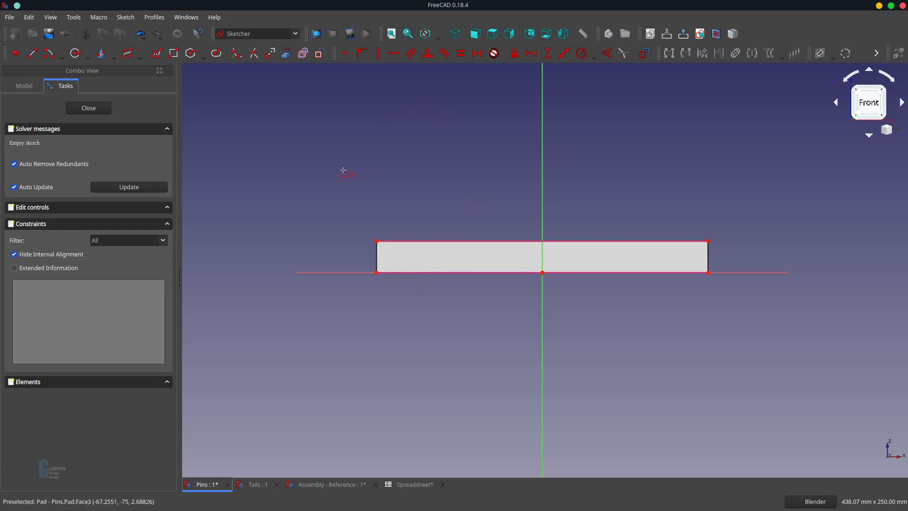
Draw a closed four-sided polyline about 9 mm wide at the face's left end, with a slanted lower edge starting from the lower-left corner
{"action": "left_click", "coordinate": [158, 59]}
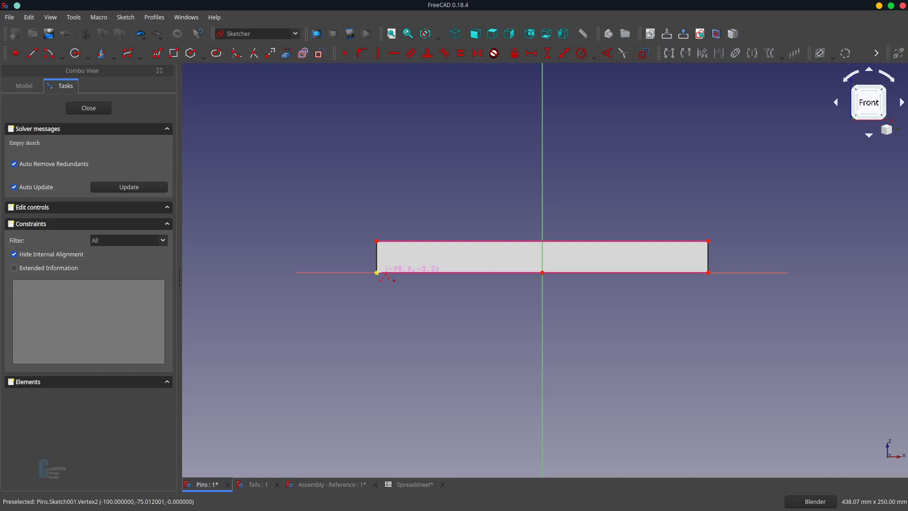
{"action": "left_click", "coordinate": [377, 272]}
{"action": "left_click", "coordinate": [393, 264]}
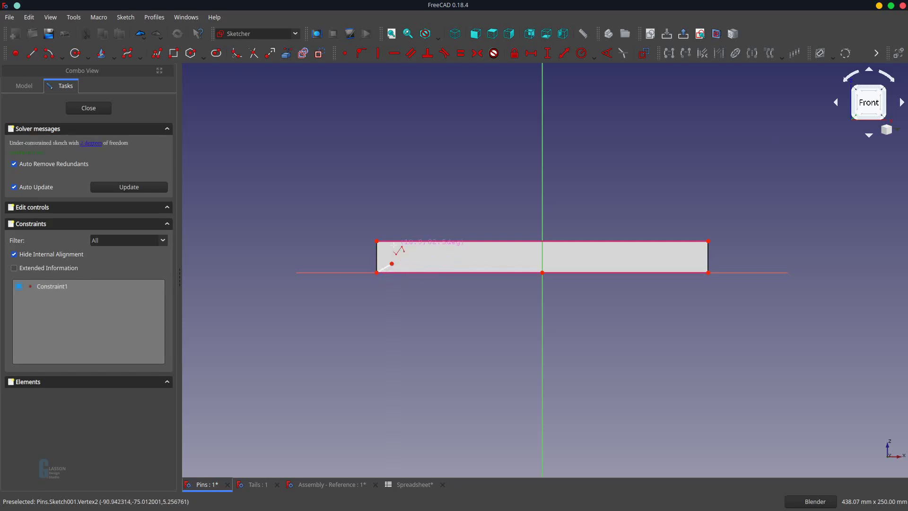
{"action": "left_click", "coordinate": [391, 241]}
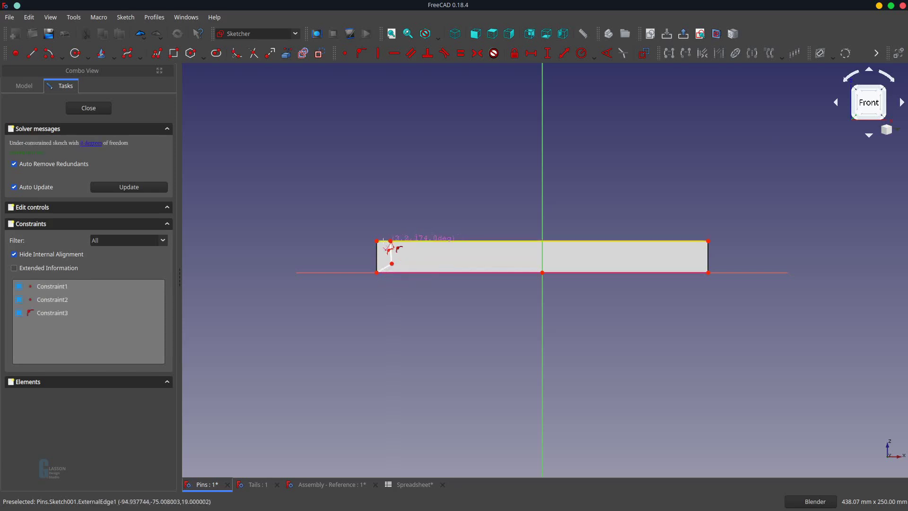
{"action": "left_click", "coordinate": [377, 242]}
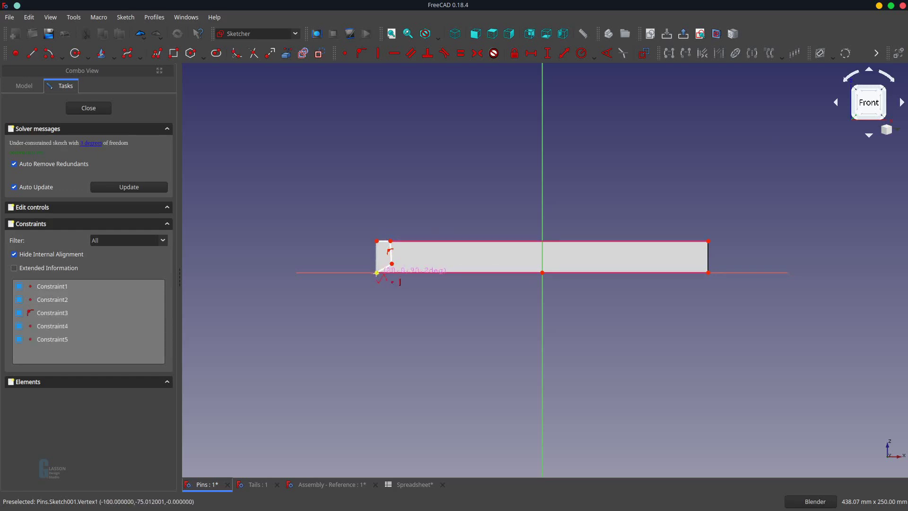
{"action": "left_click", "coordinate": [377, 273]}
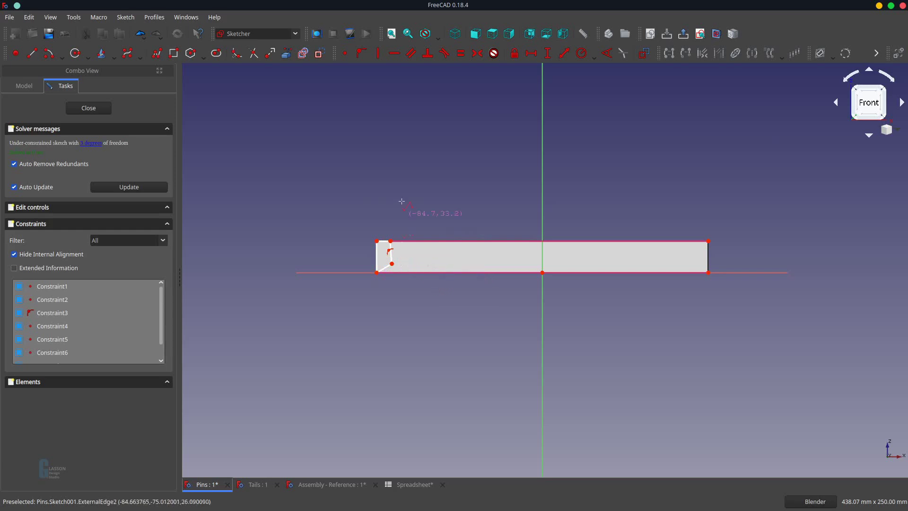
{"action": "key", "text": "Escape"}
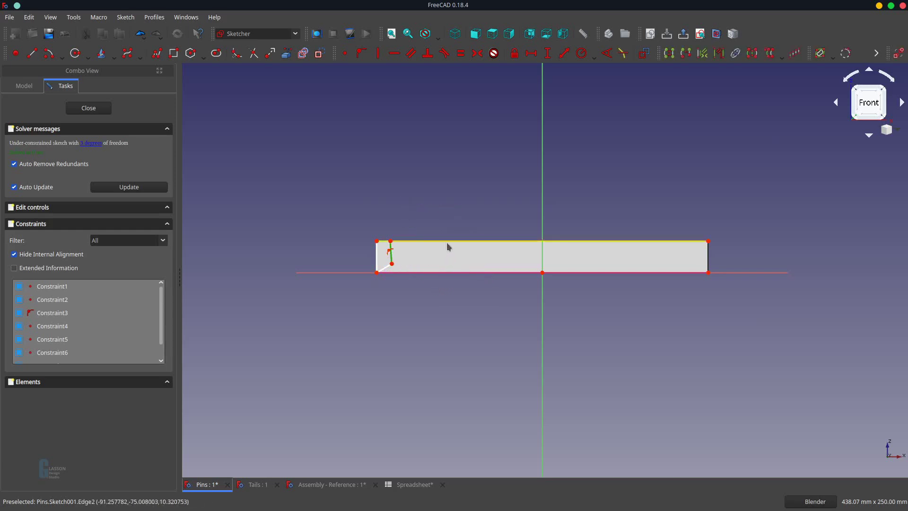
Constrain the profile's inner edge as vertical and set the slanted lower edge's angle to 45°
{"action": "key", "text": "v"}
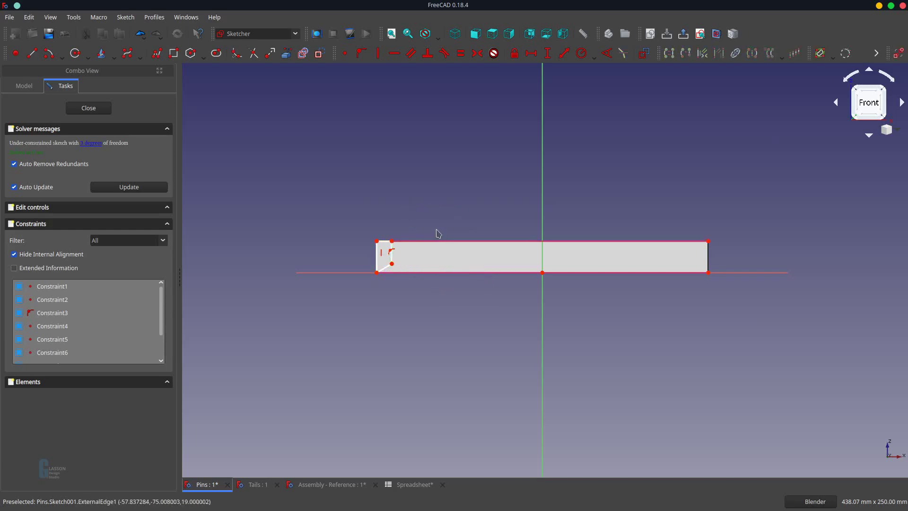
{"action": "left_click", "coordinate": [385, 268]}
{"action": "left_click", "coordinate": [607, 54]}
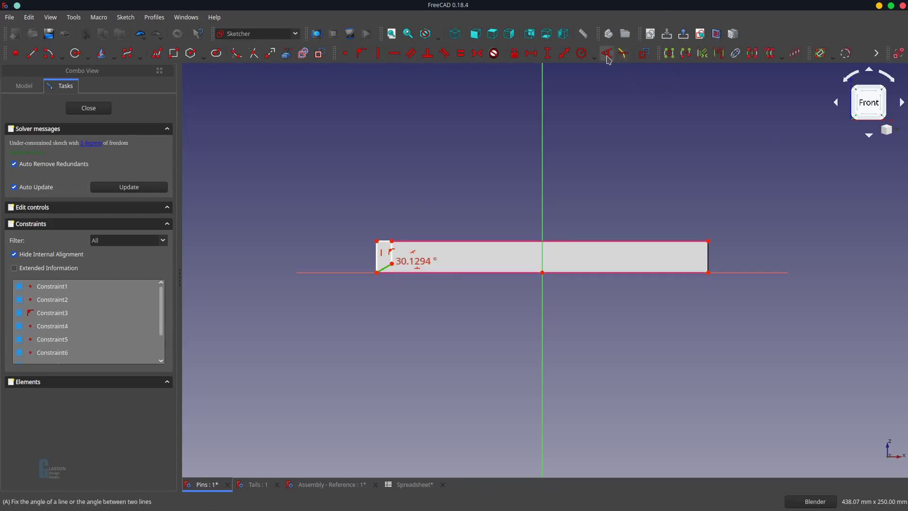
{"action": "type", "text": "45"}
{"action": "key", "text": "Return"}
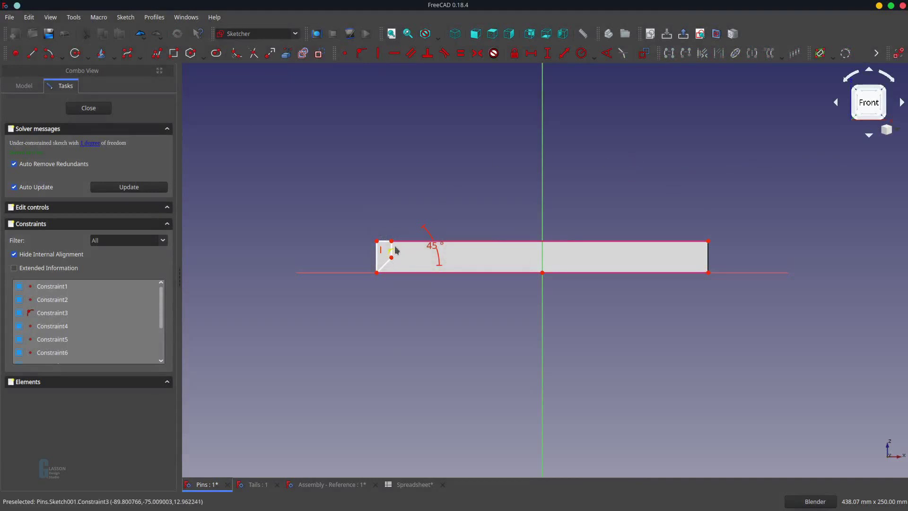
Constrain the horizontal width of the profile's upper edge with the formula Spreadsheet.Lap
{"action": "left_click", "coordinate": [90, 143]}
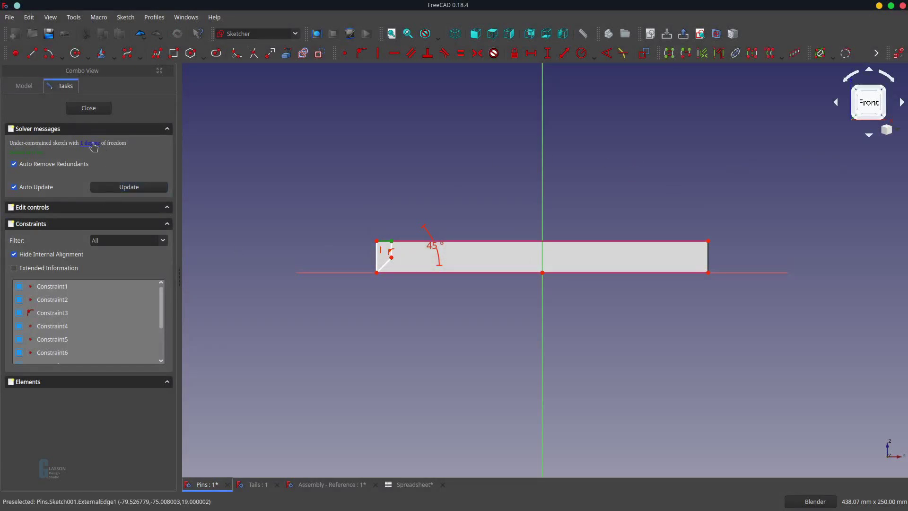
{"action": "mouse_move", "coordinate": [391, 251]}
{"action": "left_mouse_down"}
{"action": "mouse_move", "coordinate": [416, 247]}
{"action": "mouse_move", "coordinate": [391, 253]}
{"action": "left_mouse_up"}
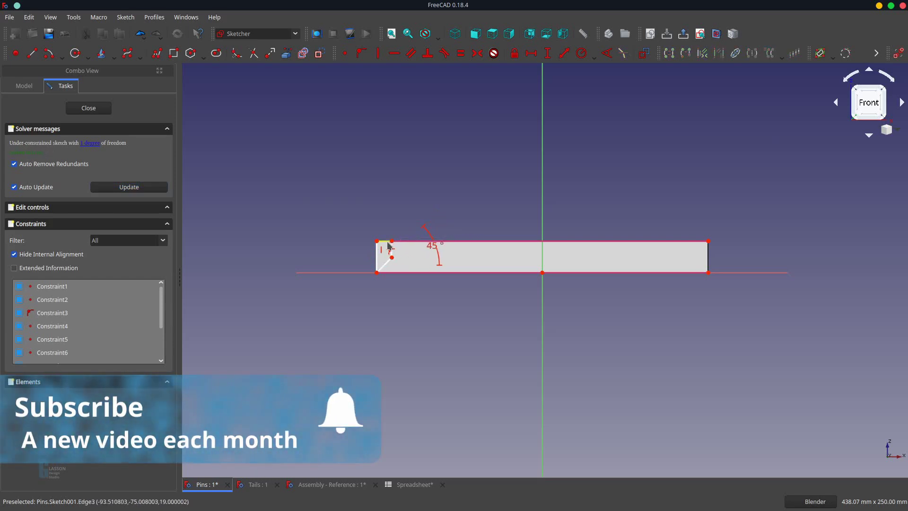
{"action": "left_click", "coordinate": [531, 54]}
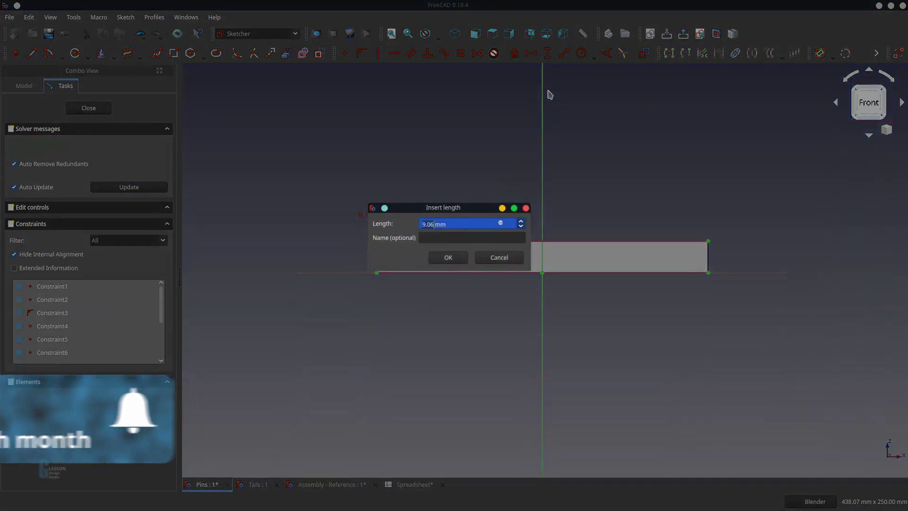
{"action": "type", "text": "=Spread"}
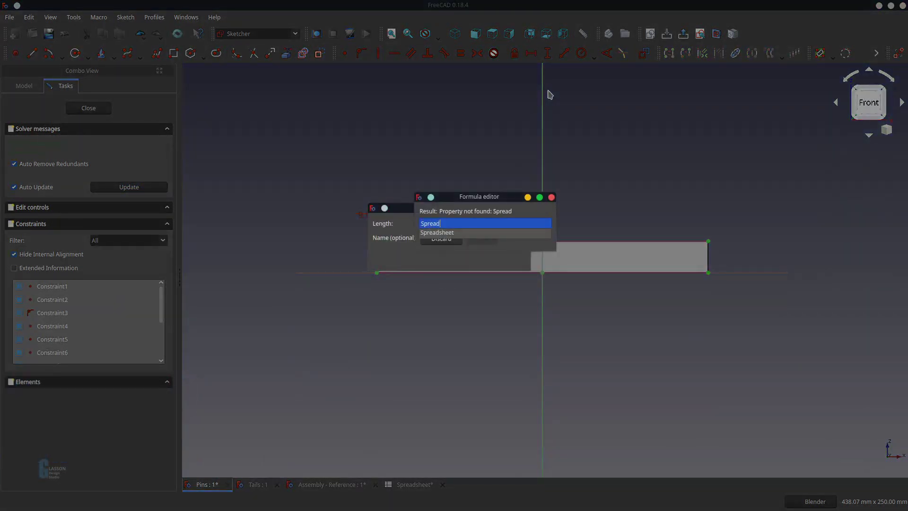
{"action": "type", "text": "sheet.Lap"}
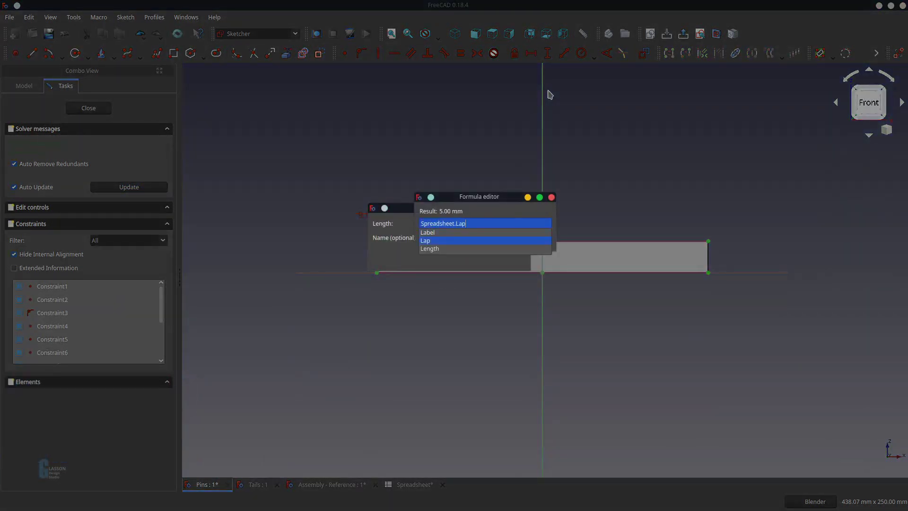
{"action": "key", "text": "Return"}
{"action": "left_click", "coordinate": [482, 238]}
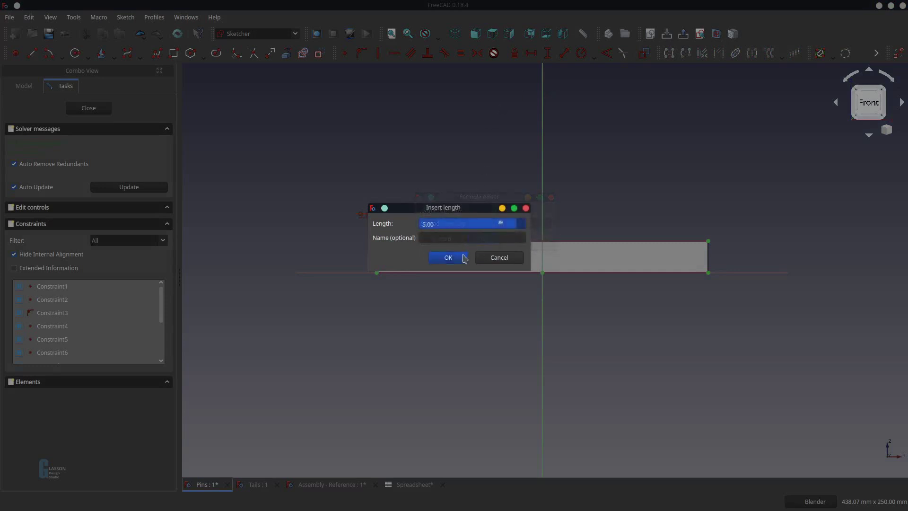
{"action": "left_click", "coordinate": [447, 259]}
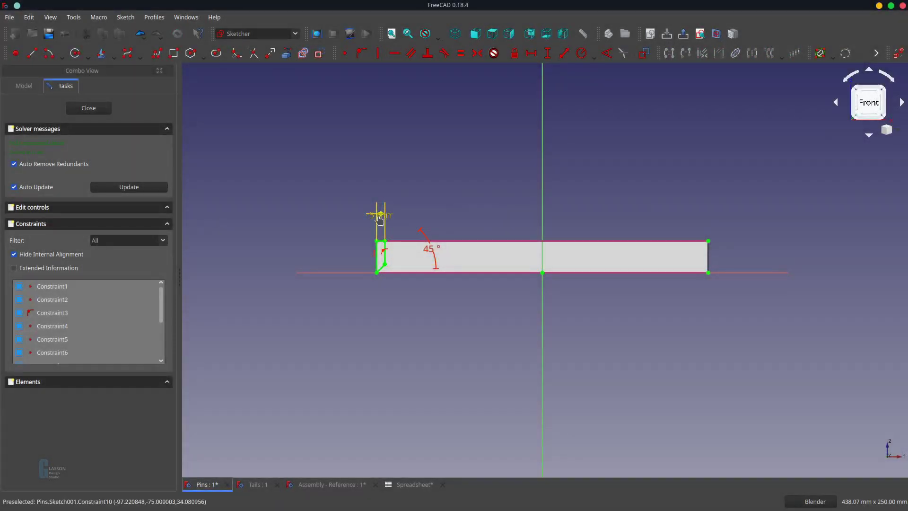
Close the profile sketch and pocket it Through all to cut the rabbet along the board's end
{"action": "left_click", "coordinate": [94, 110]}
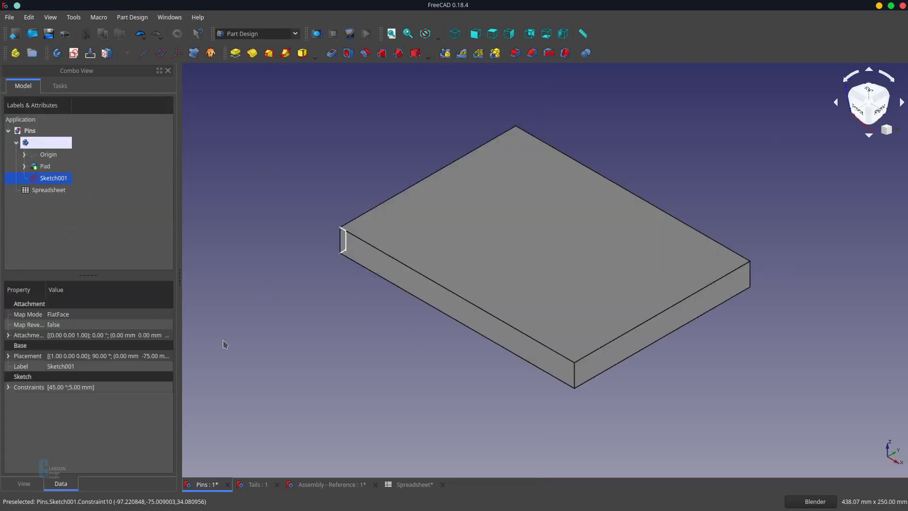
{"action": "left_click", "coordinate": [331, 56]}
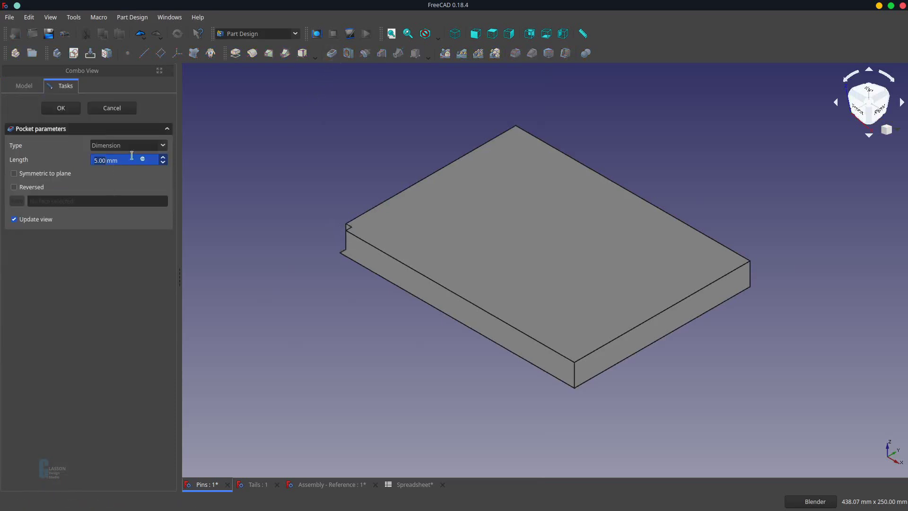
{"action": "left_click", "coordinate": [161, 149]}
{"action": "left_click", "coordinate": [125, 169]}
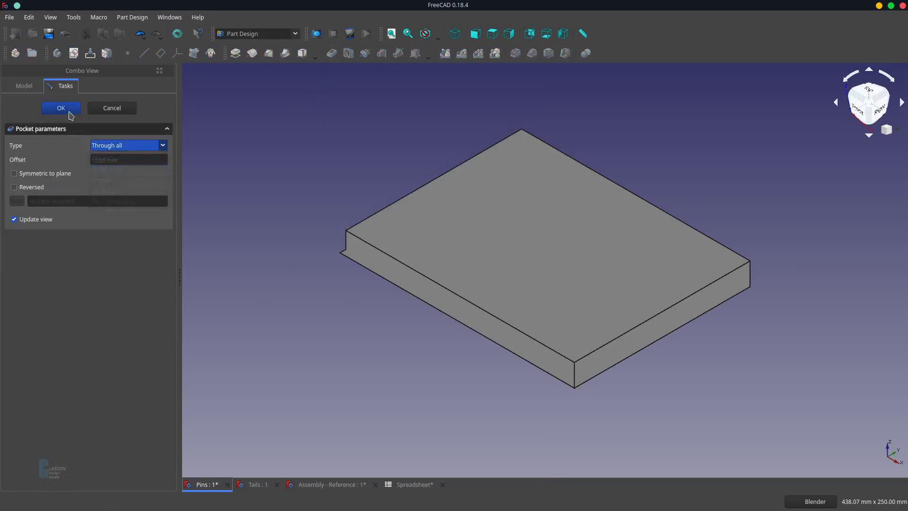
{"action": "middle_click_drag", "start_coordinate": [468, 390], "coordinate": [606, 369]}
{"action": "left_click", "coordinate": [62, 110]}
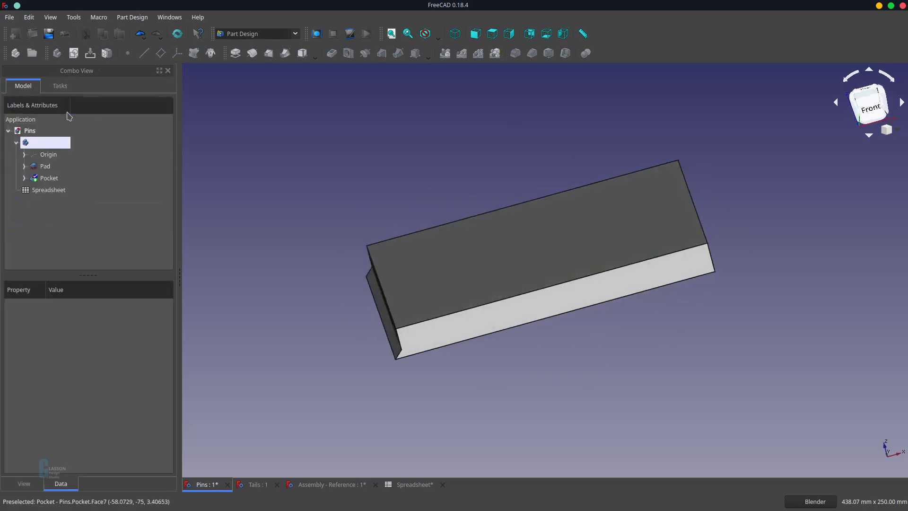
Check the reference assembly, then create a sketch on the Pins board's front face, referencing its left vertical and upper edges as external geometry
{"action": "key", "text": "1"}
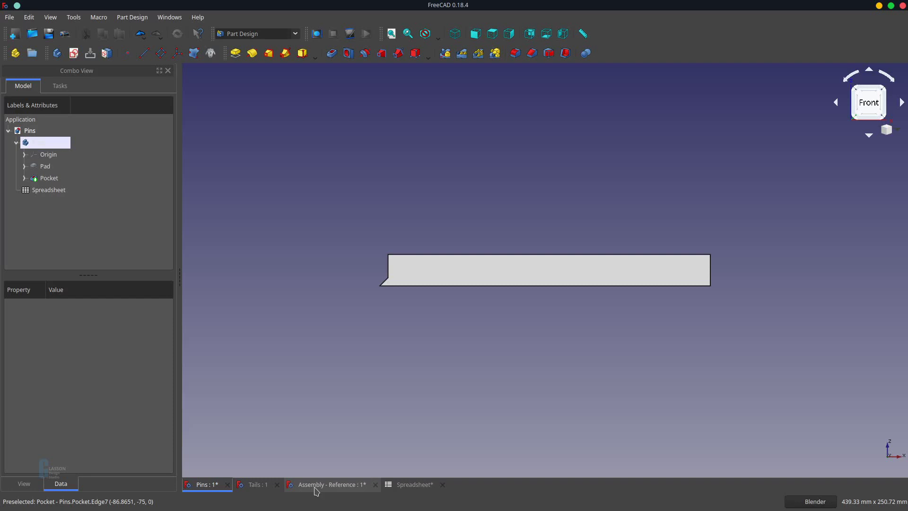
{"action": "left_click", "coordinate": [326, 485]}
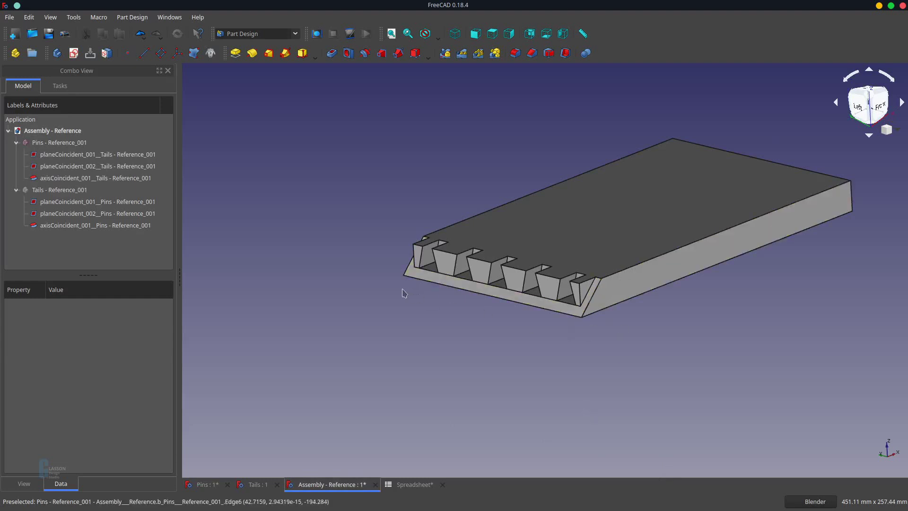
{"action": "left_click", "coordinate": [207, 486]}
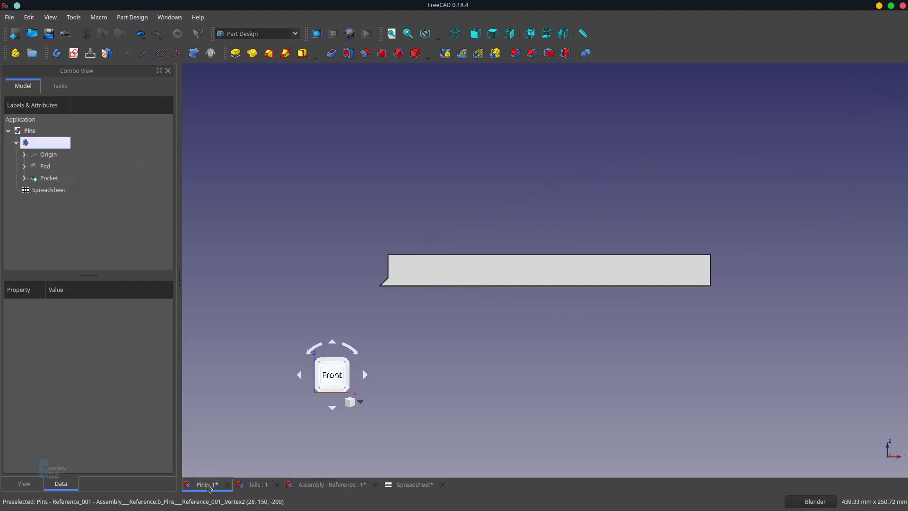
{"action": "left_click", "coordinate": [461, 280]}
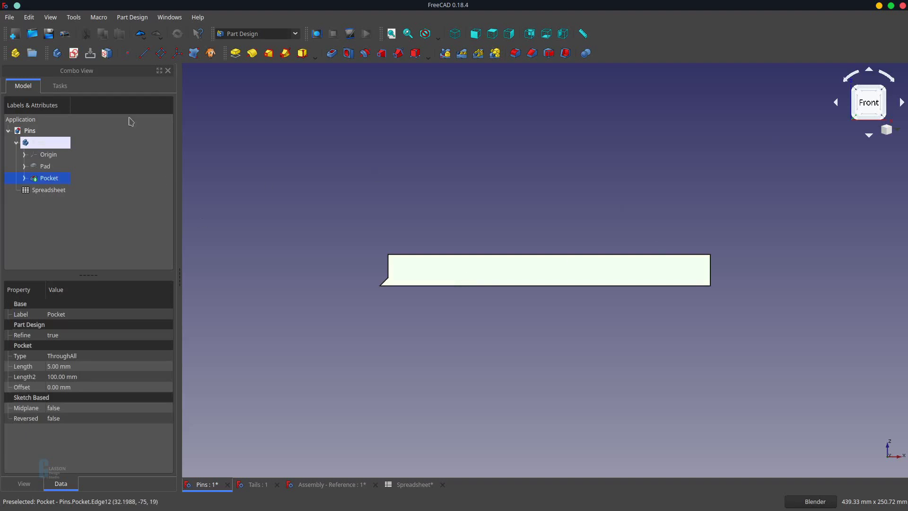
{"action": "left_click", "coordinate": [58, 53]}
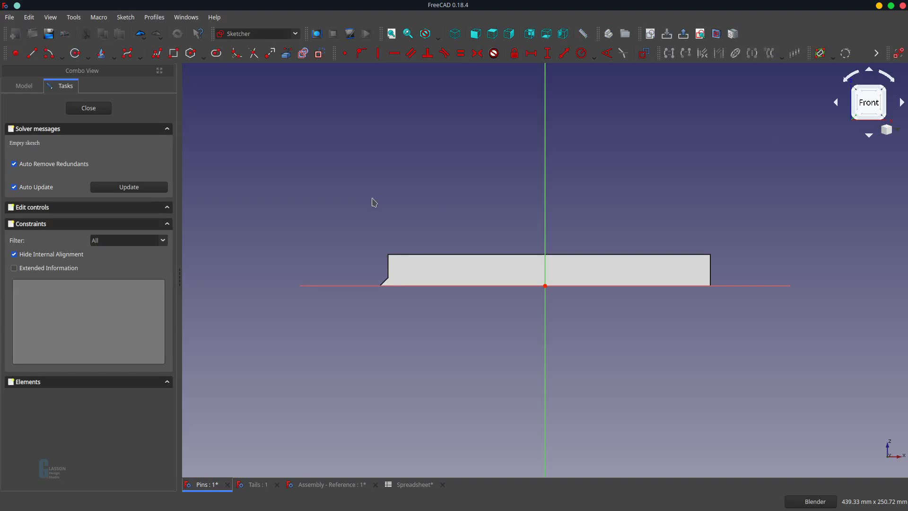
{"action": "left_click", "coordinate": [287, 53]}
{"action": "left_click", "coordinate": [387, 269]}
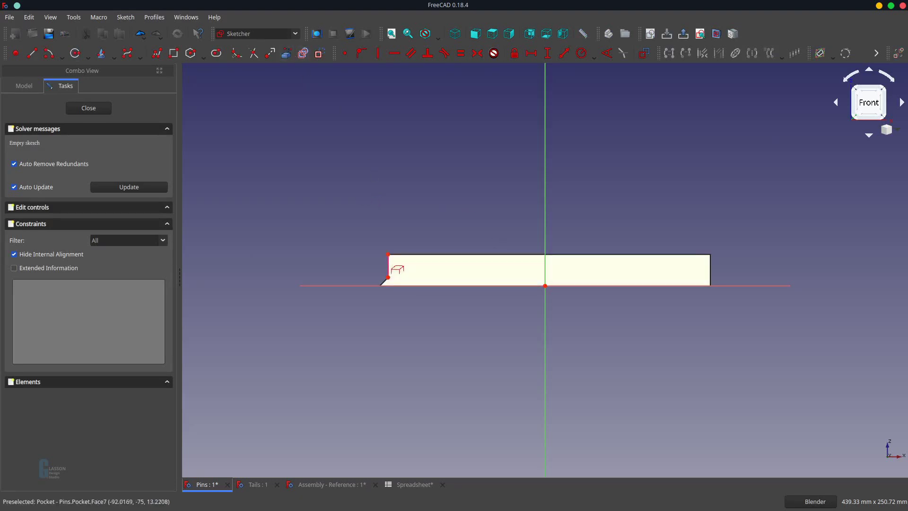
{"action": "left_click", "coordinate": [402, 255]}
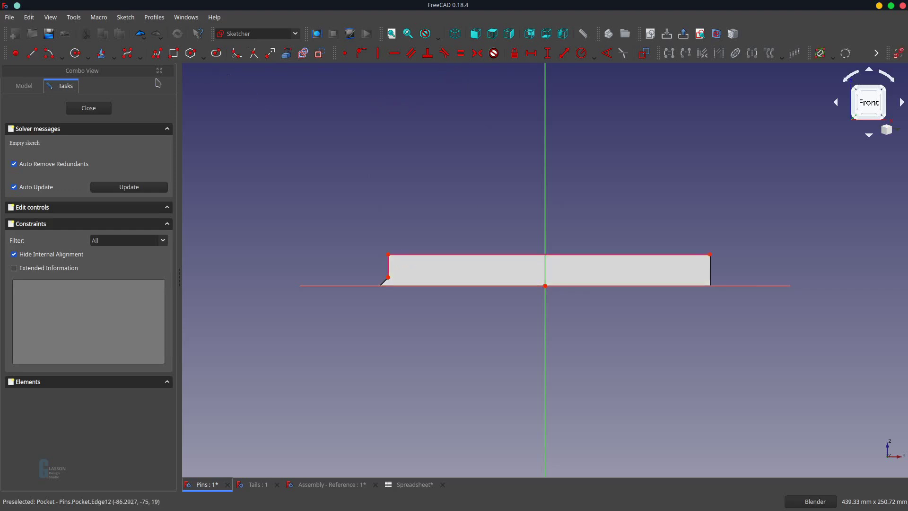
Draw a triangular polyline about 14 mm wide in the face's upper-left corner, starting from the lower end of the vertical edge
{"action": "left_click", "coordinate": [157, 53]}
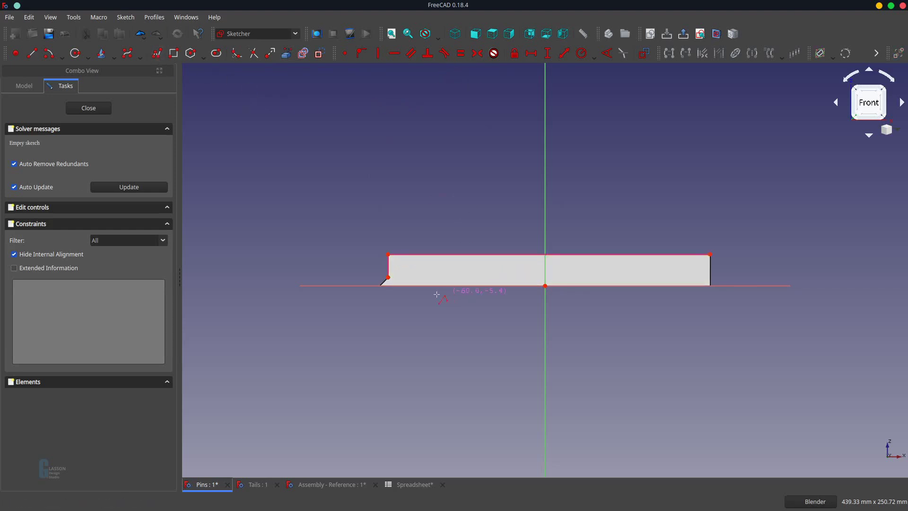
{"action": "left_click", "coordinate": [388, 278]}
{"action": "left_click", "coordinate": [411, 254]}
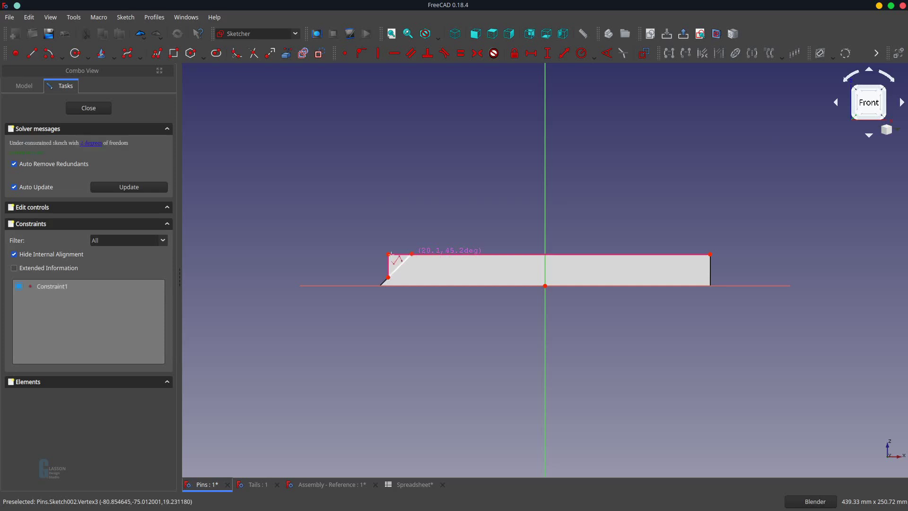
{"action": "left_click", "coordinate": [389, 254]}
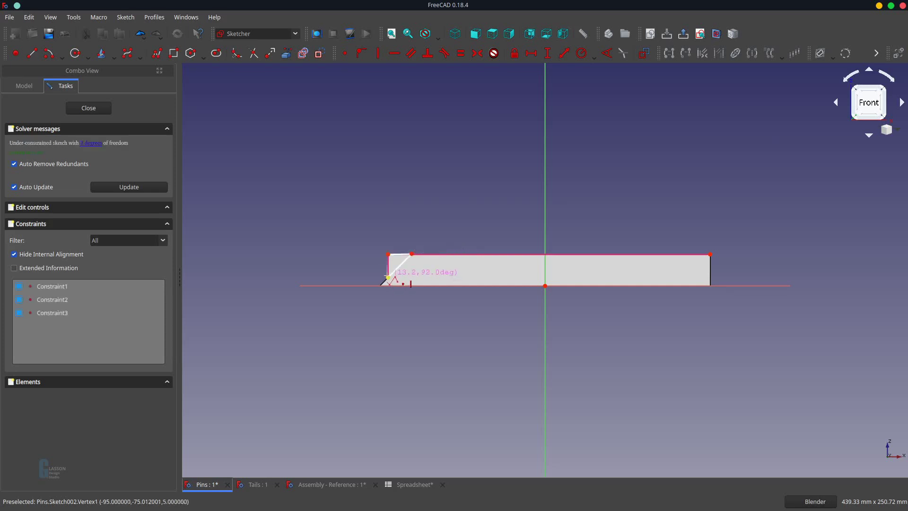
{"action": "left_click", "coordinate": [388, 277]}
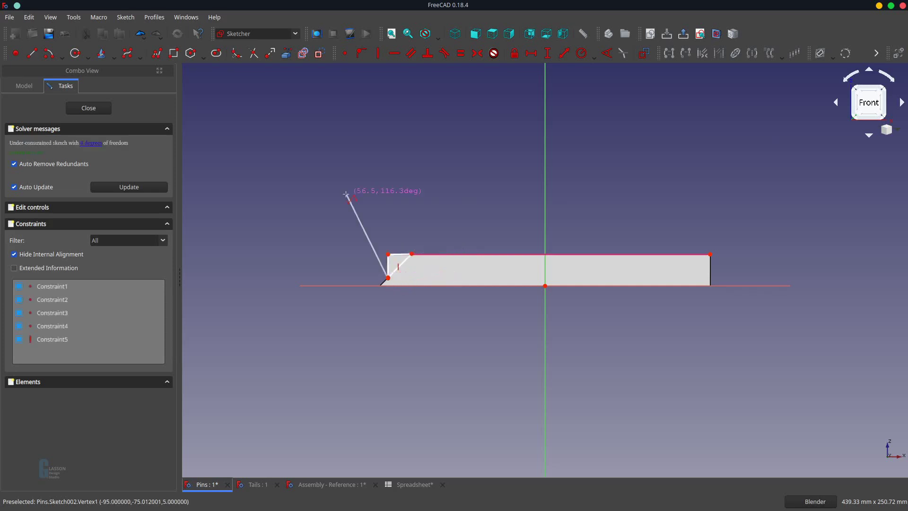
{"action": "key", "text": "Escape"}
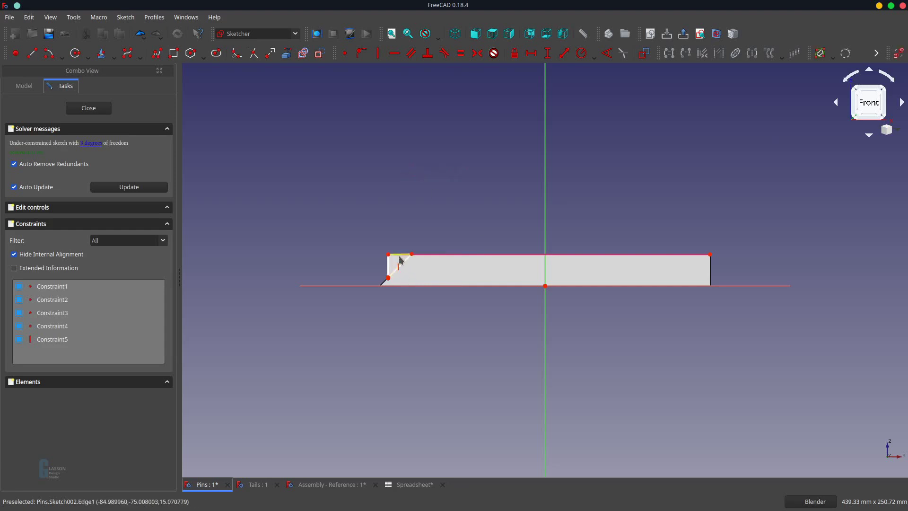
Constrain the triangle's upper edge as horizontal and make it equal in length to the vertical edge
{"action": "left_click", "coordinate": [400, 255]}
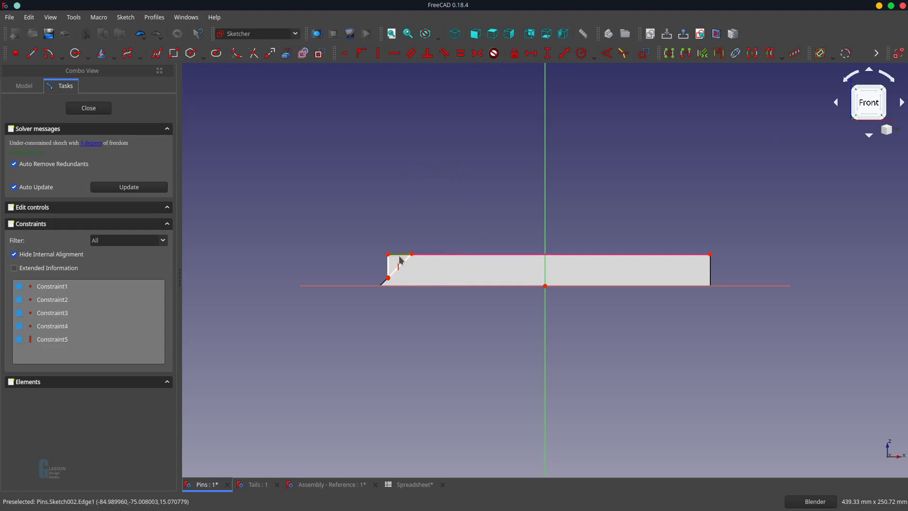
{"action": "key", "text": "h"}
{"action": "left_click", "coordinate": [393, 265]}
{"action": "left_click", "coordinate": [399, 255]}
{"action": "key", "text": "e"}
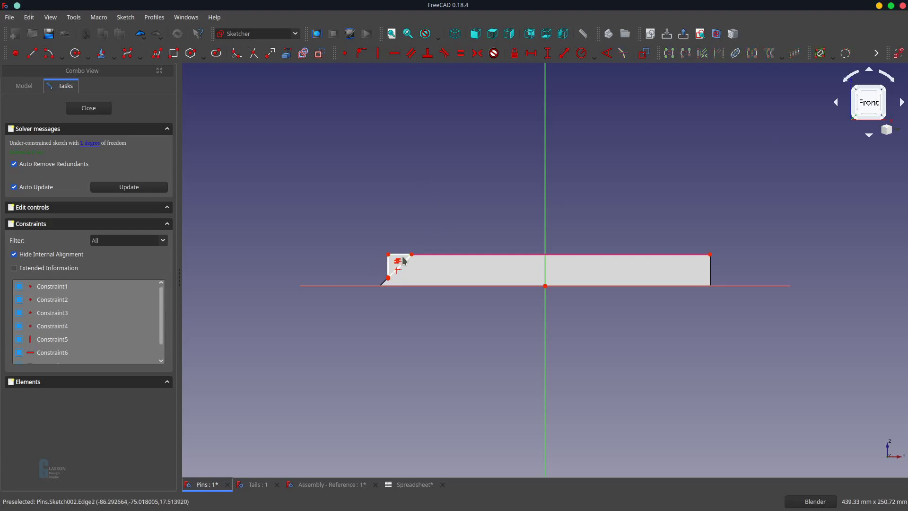
Make the vertical edge's loose lower end coincident with the triangle's lower corner, and close the sketch
{"action": "left_click_drag", "start_coordinate": [413, 257], "coordinate": [429, 258]}
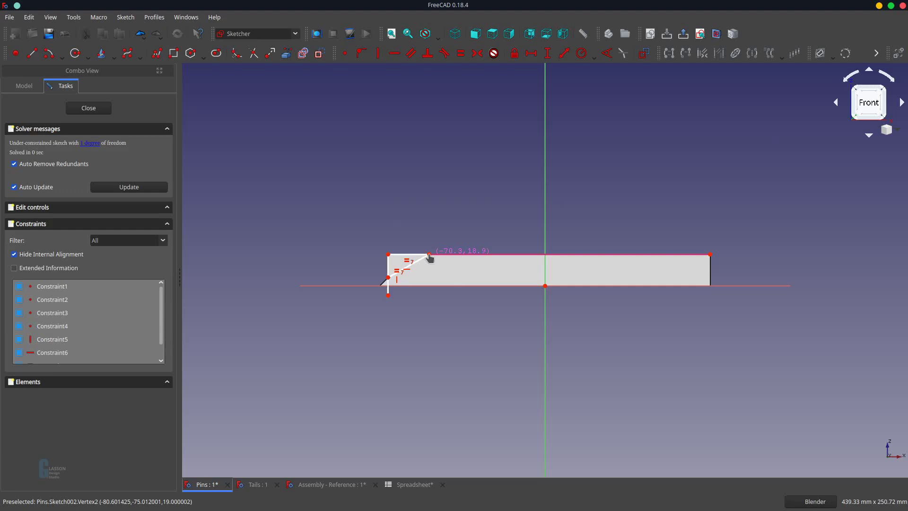
{"action": "left_click", "coordinate": [389, 296]}
{"action": "left_click", "coordinate": [388, 277]}
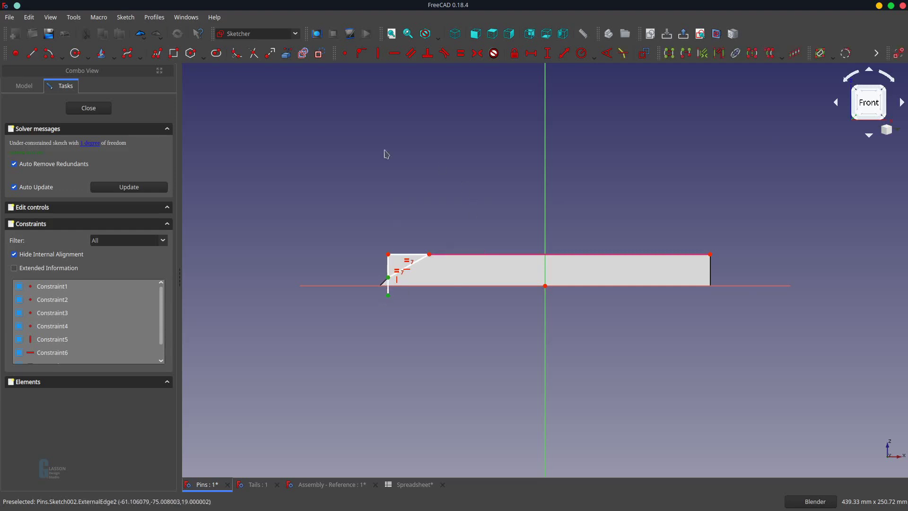
{"action": "left_click", "coordinate": [347, 55]}
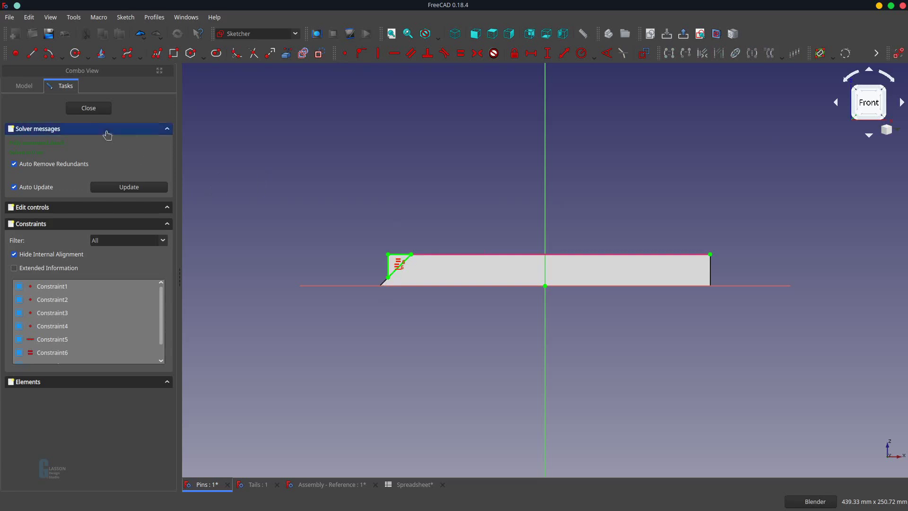
{"action": "left_click", "coordinate": [105, 110]}
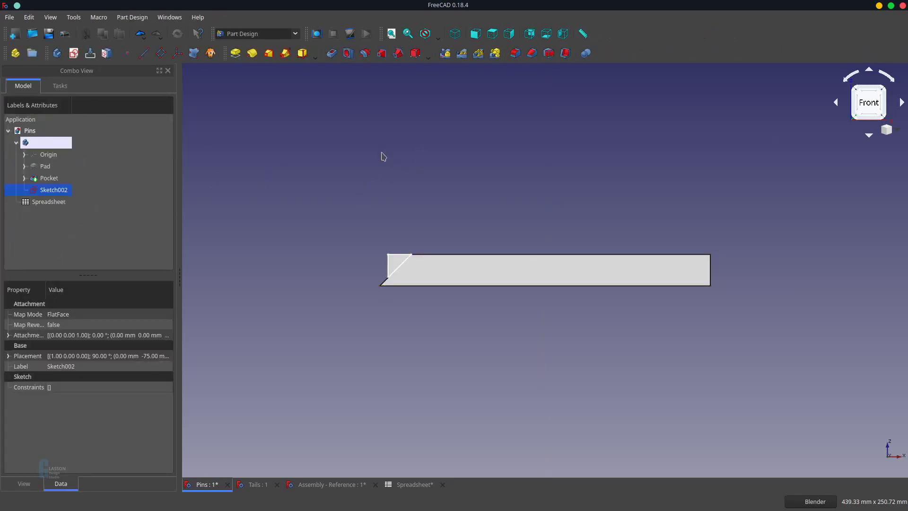
Pocket the triangle sketch to a length of 5 mm
{"action": "key", "text": "0"}
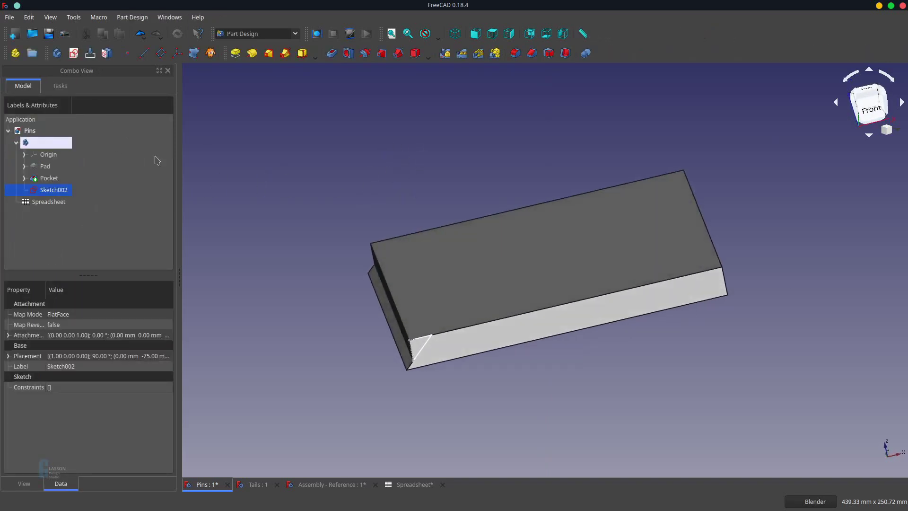
{"action": "left_click", "coordinate": [332, 56]}
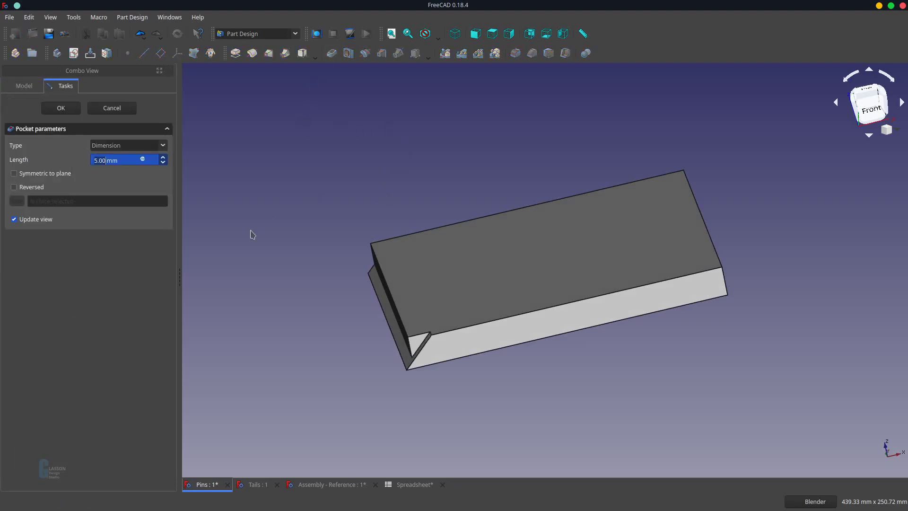
{"action": "key", "text": "Return"}
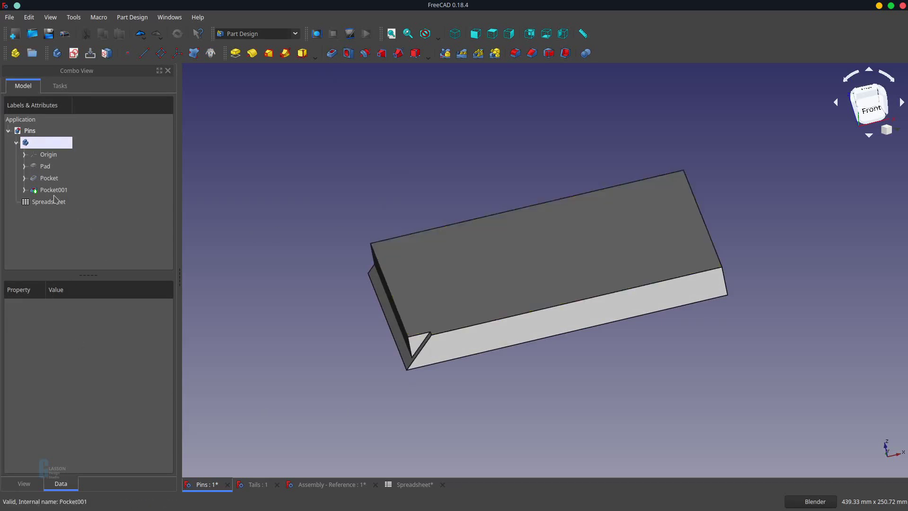
Rename the triangular pocket as Mitre
{"action": "left_click", "coordinate": [49, 178]}
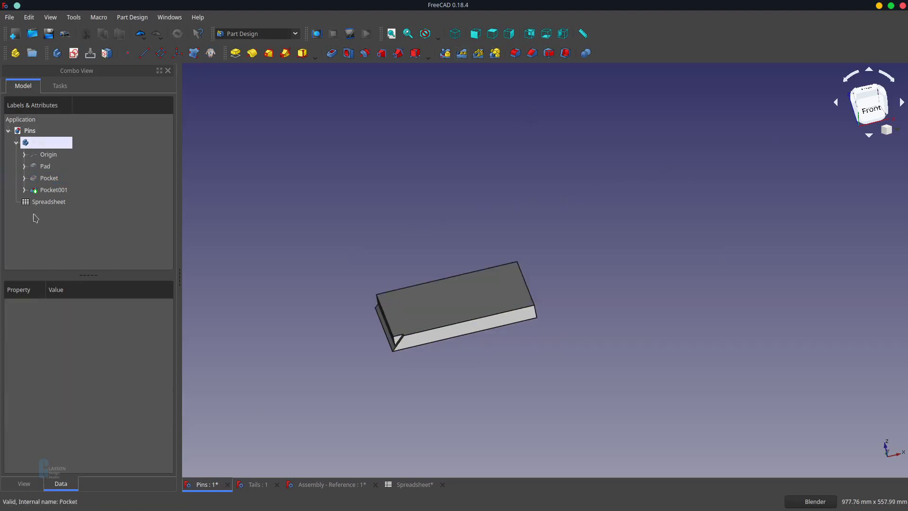
{"action": "left_click", "coordinate": [52, 190]}
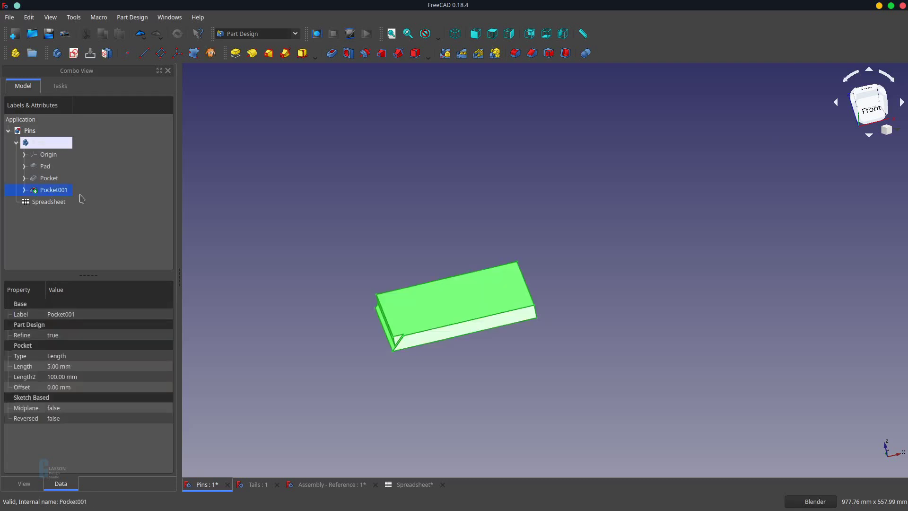
{"action": "key", "text": "F2"}
{"action": "type", "text": "Mitre"}
{"action": "key", "text": "Return"}
Create a linear pattern of the Mitre pocket along the normal sketch axis, with the direction reversed
{"action": "left_click", "coordinate": [462, 54]}
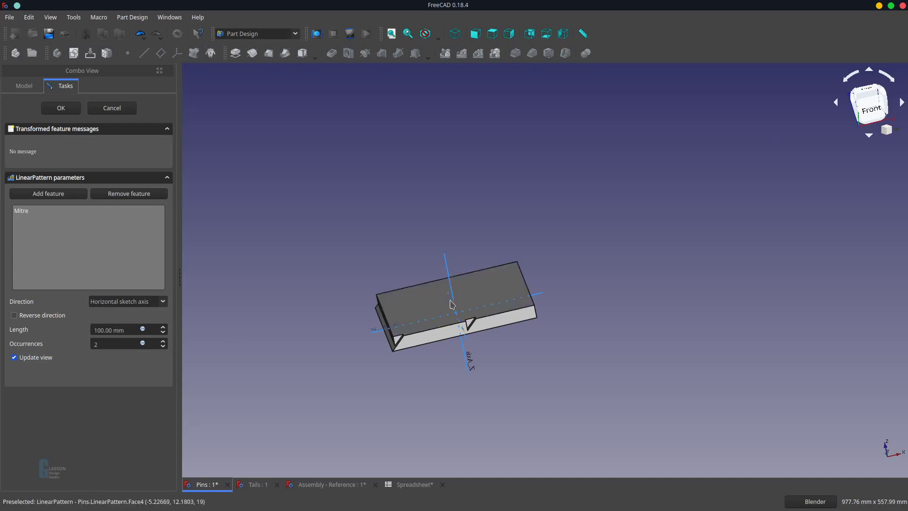
{"action": "left_click", "coordinate": [134, 303]}
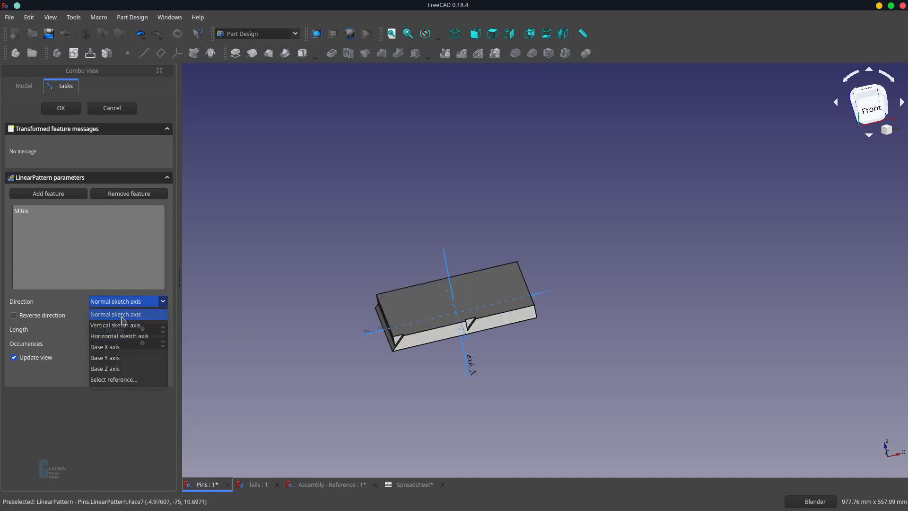
{"action": "left_click", "coordinate": [124, 318]}
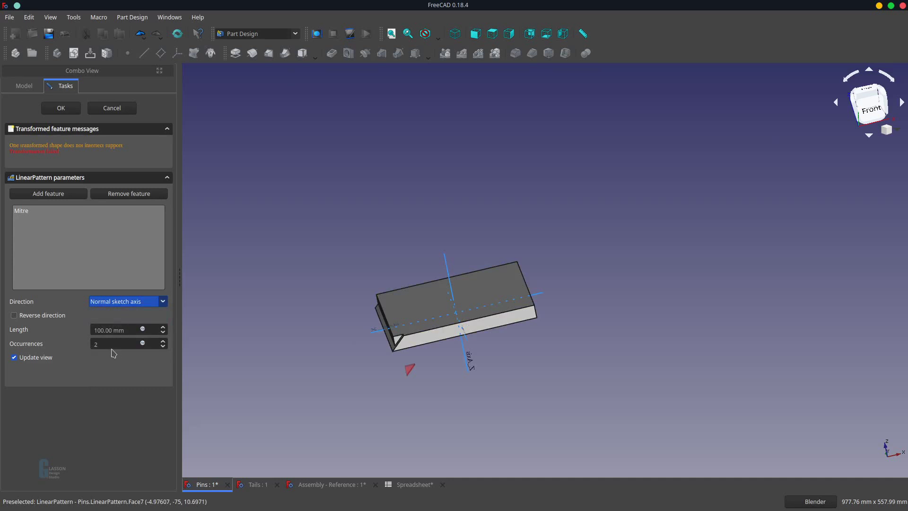
{"action": "left_click", "coordinate": [46, 316]}
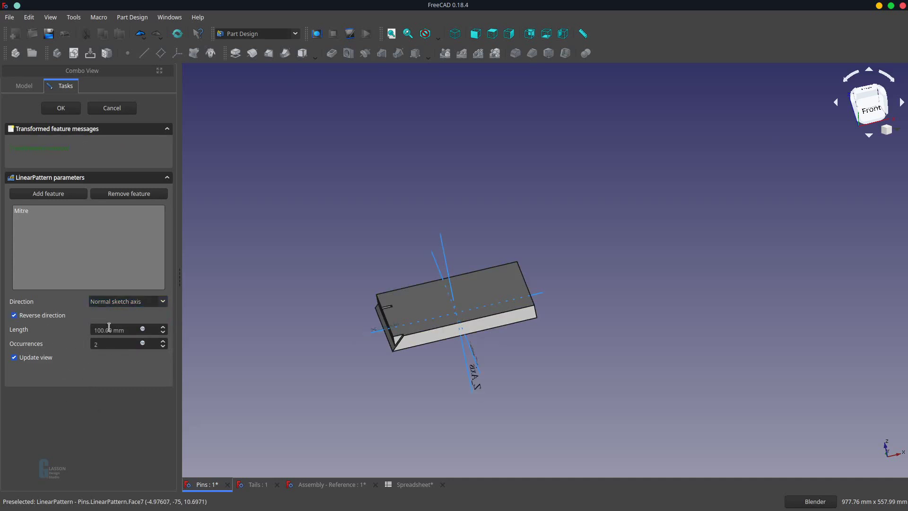
Set the pattern length to the formula Spreadsheet.Width - 5 and accept the linear pattern of the Mitre
{"action": "left_click", "coordinate": [143, 329]}
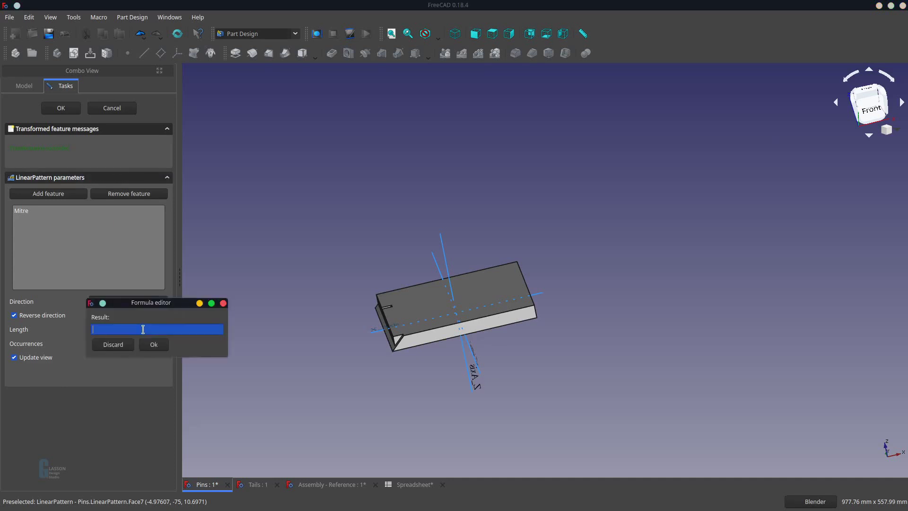
{"action": "type", "text": "Spreadsheet.w"}
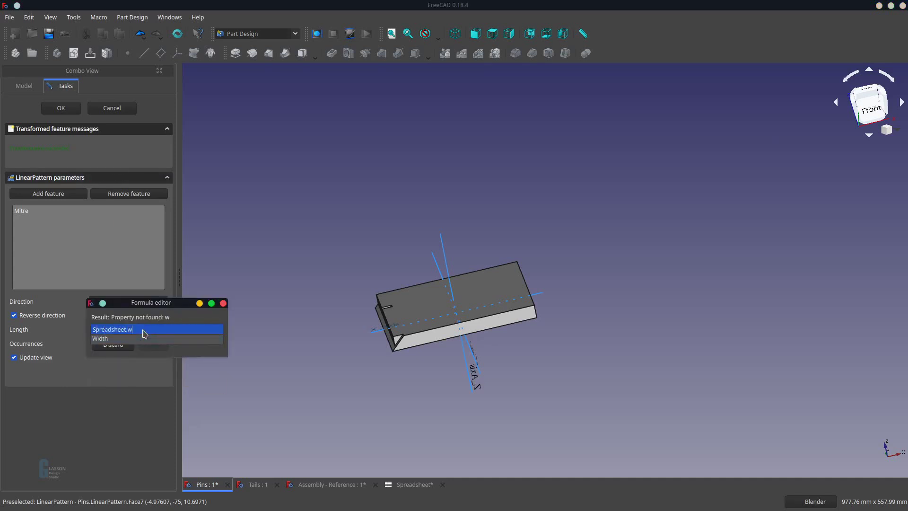
{"action": "type", "text": "i"}
{"action": "key", "text": "Down"}
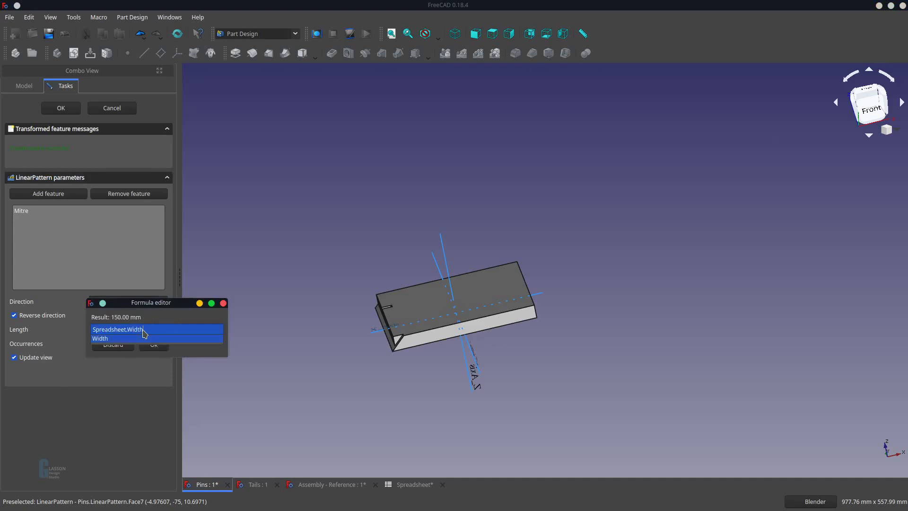
{"action": "type", "text": "- 5"}
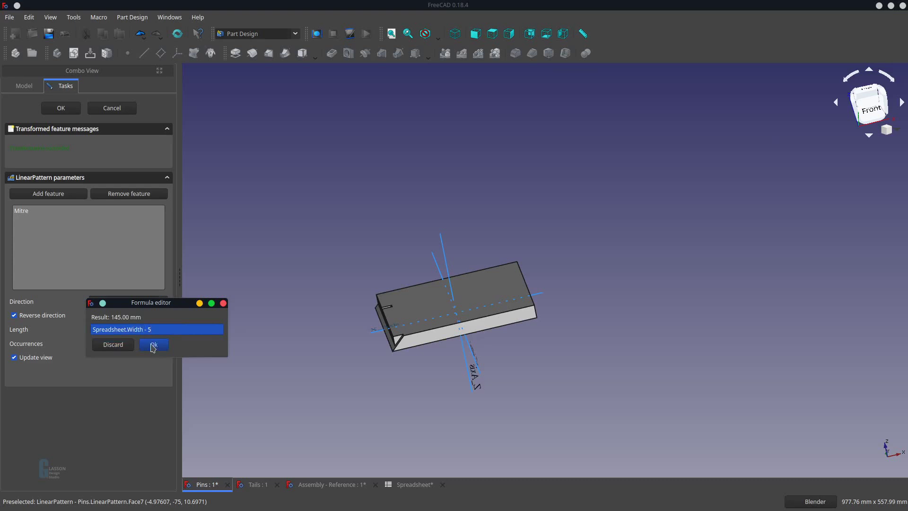
{"action": "left_click", "coordinate": [152, 345]}
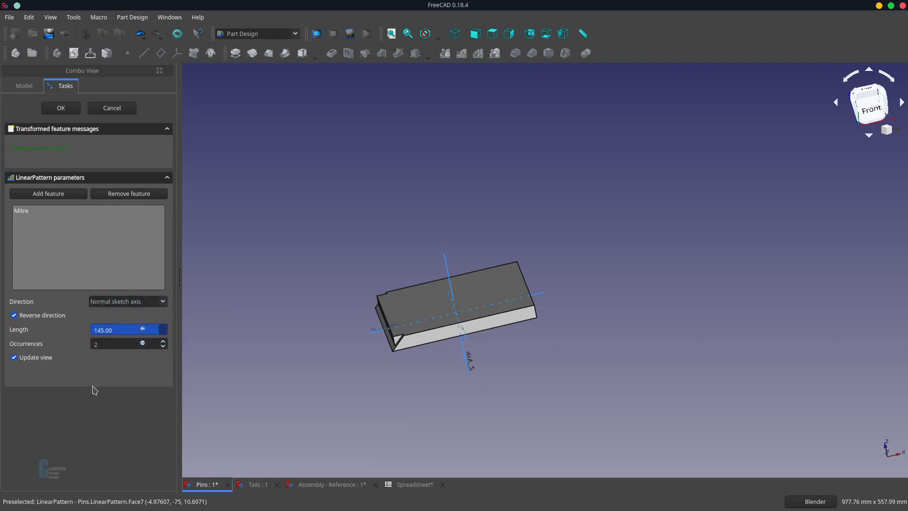
{"action": "scroll", "coordinate": [416, 325], "scroll_direction": "up", "scroll_amount": 5}
{"action": "scroll", "coordinate": [379, 310], "scroll_direction": "down", "scroll_amount": 2}
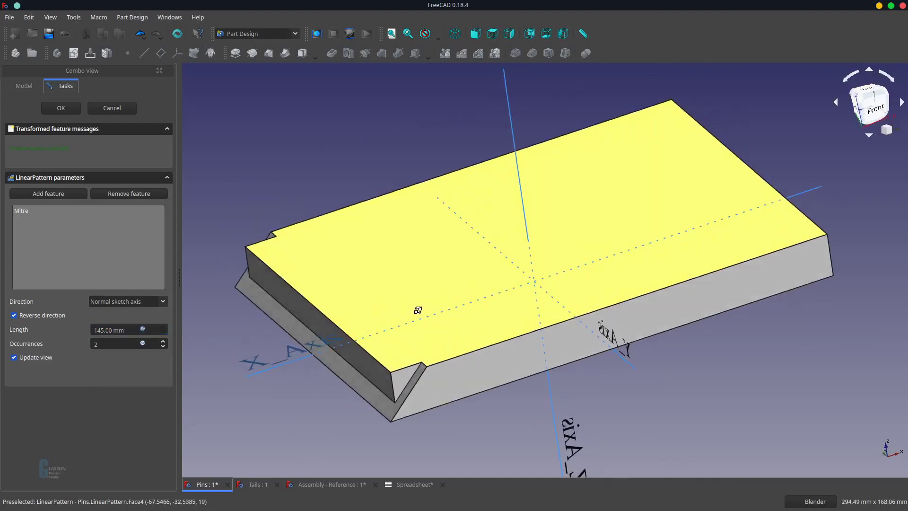
{"action": "middle_click_drag", "start_coordinate": [419, 310], "coordinate": [506, 305]}
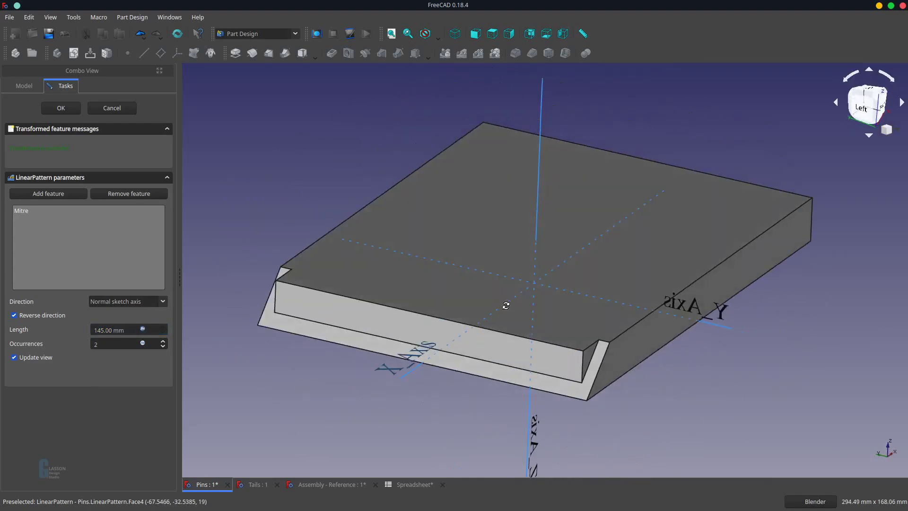
{"action": "left_click", "coordinate": [73, 107]}
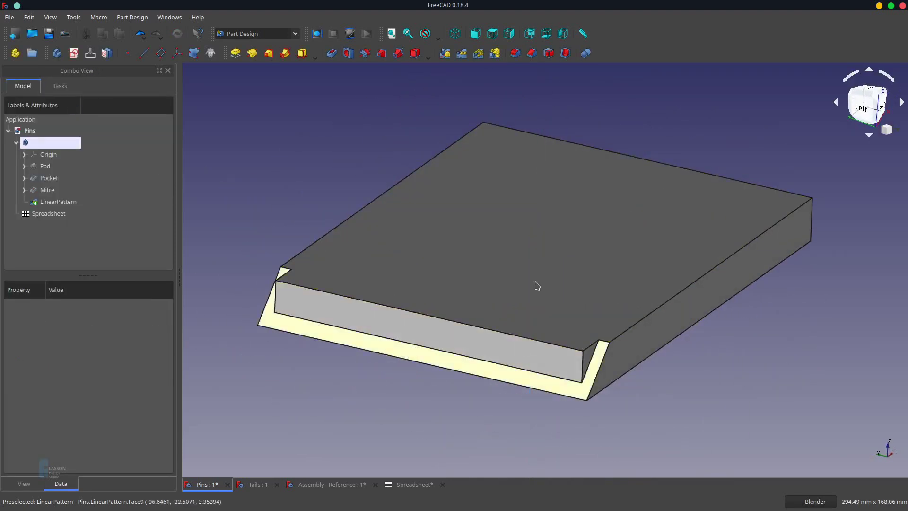
Save the pins board document and look at the pins in the reference assembly
{"action": "scroll", "coordinate": [502, 233], "scroll_direction": "down", "scroll_amount": 2}
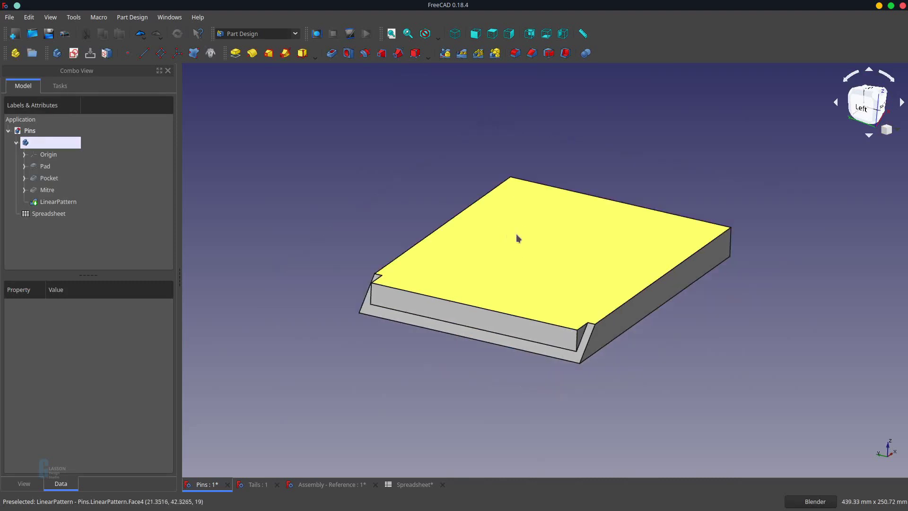
{"action": "key", "text": "ctrl+s"}
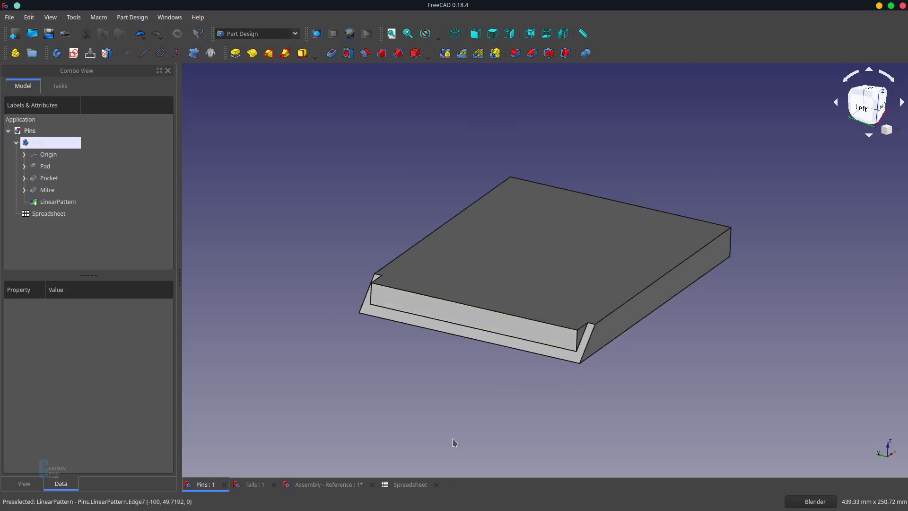
{"action": "left_click", "coordinate": [345, 485]}
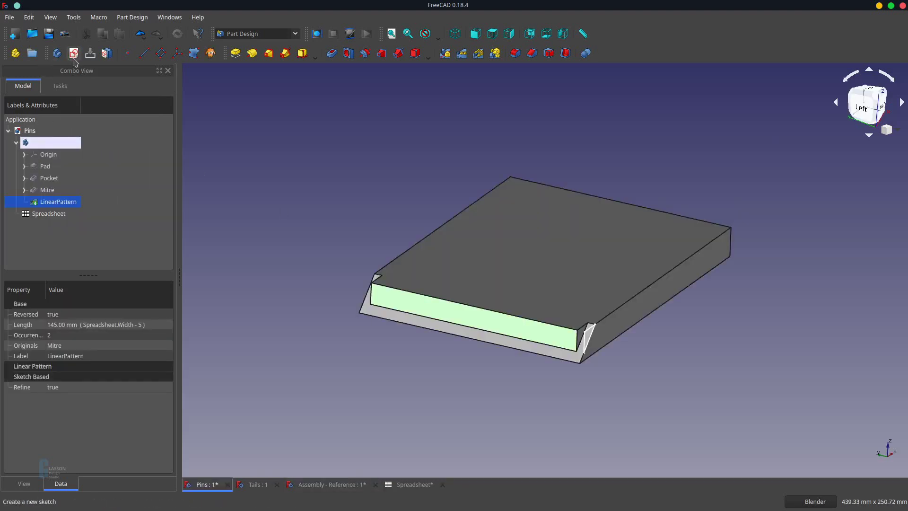
Create a sketch on the recessed end face and link the face's four edges as external geometry
{"action": "left_click", "coordinate": [74, 59]}
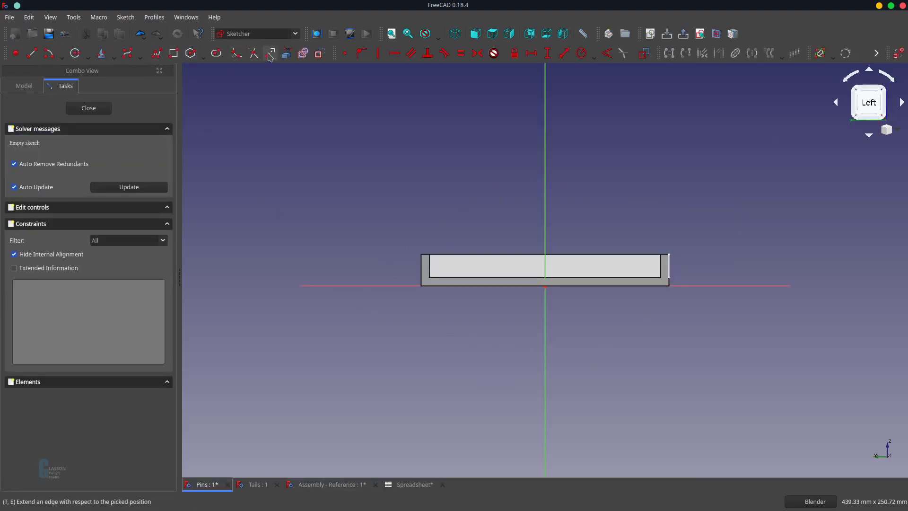
{"action": "left_click", "coordinate": [287, 53]}
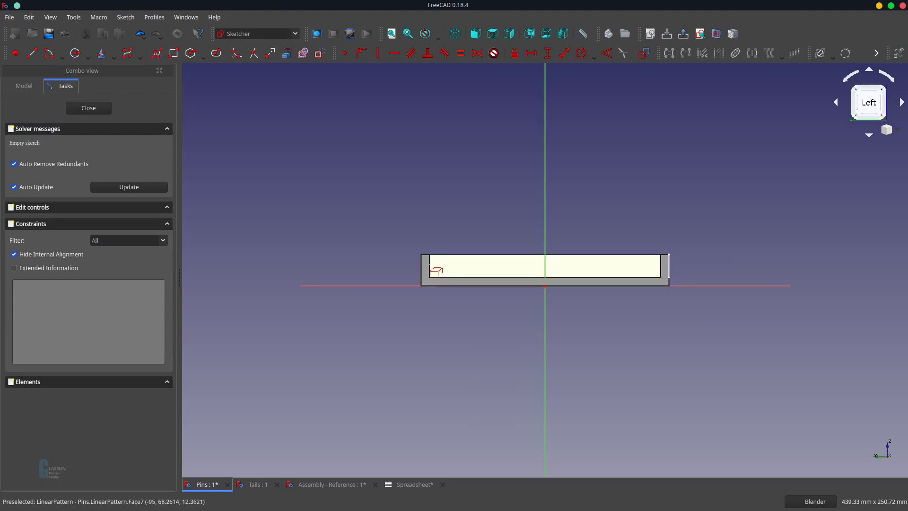
{"action": "left_click", "coordinate": [429, 269]}
{"action": "left_click", "coordinate": [506, 278]}
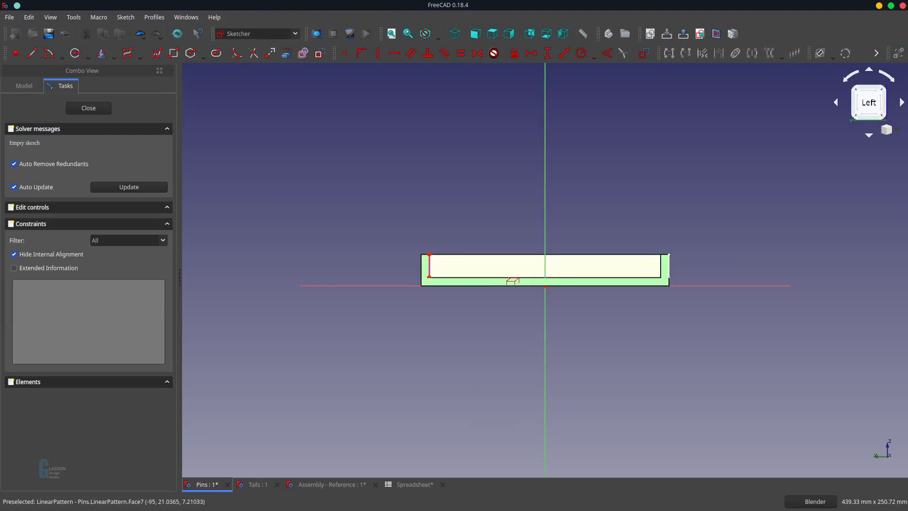
{"action": "left_click", "coordinate": [506, 278]}
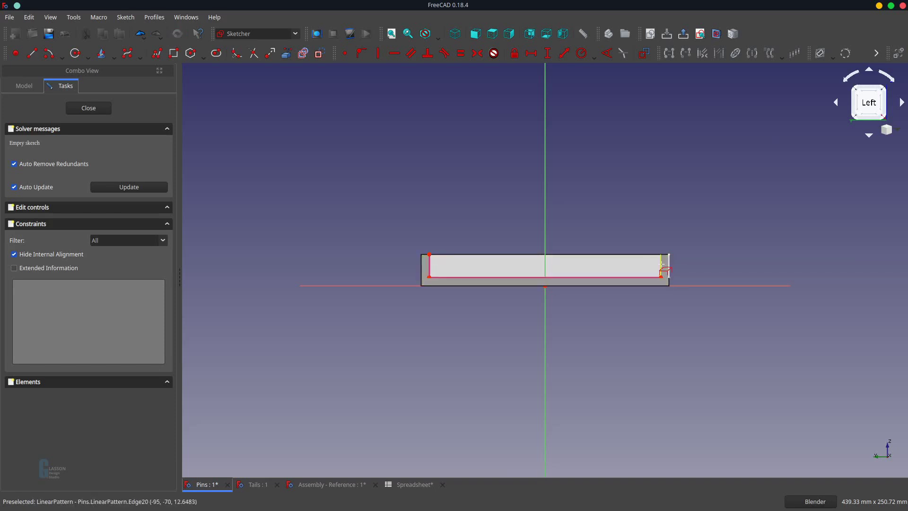
{"action": "left_click", "coordinate": [662, 265]}
{"action": "scroll", "coordinate": [494, 262], "scroll_direction": "up", "scroll_amount": 4}
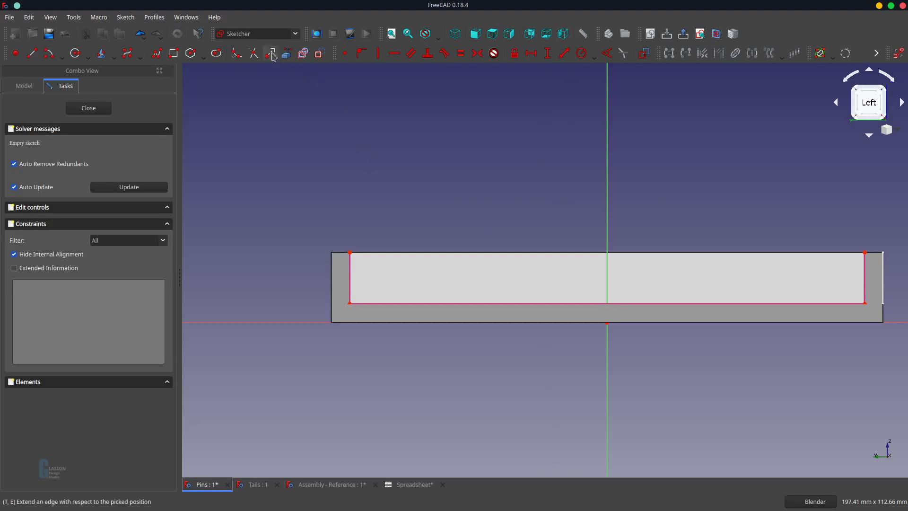
{"action": "left_click", "coordinate": [287, 53]}
{"action": "left_click", "coordinate": [427, 253]}
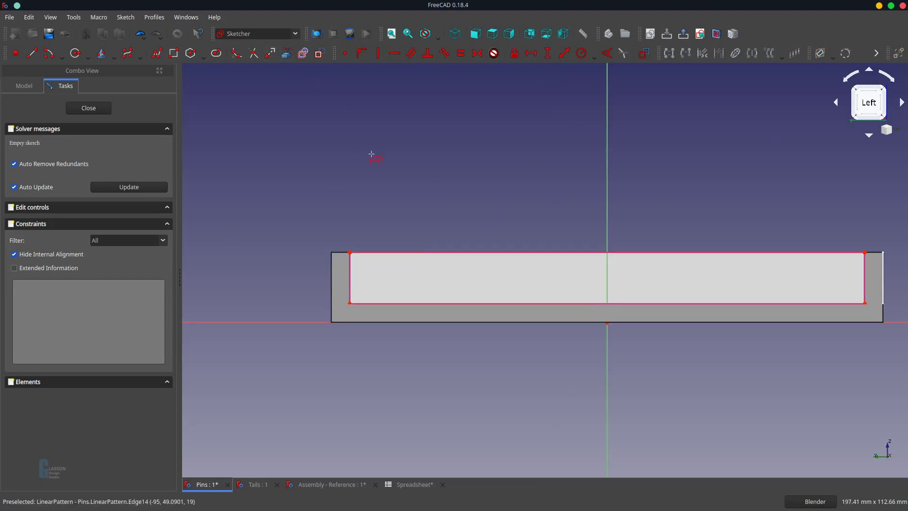
Check the reference assembly, and draw a closed trapezoid between the face's upper and lower edges, narrower on the upper edge at about 6 mm
{"action": "left_click", "coordinate": [313, 485]}
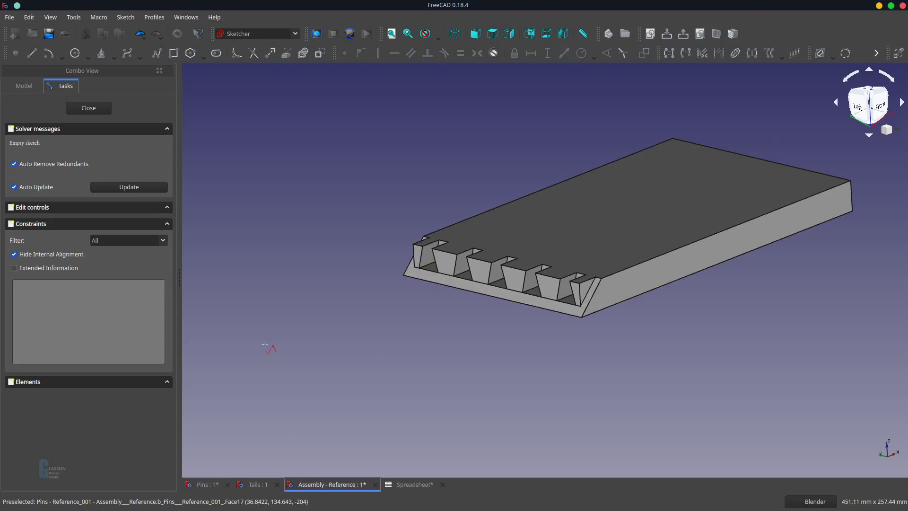
{"action": "left_click", "coordinate": [201, 484]}
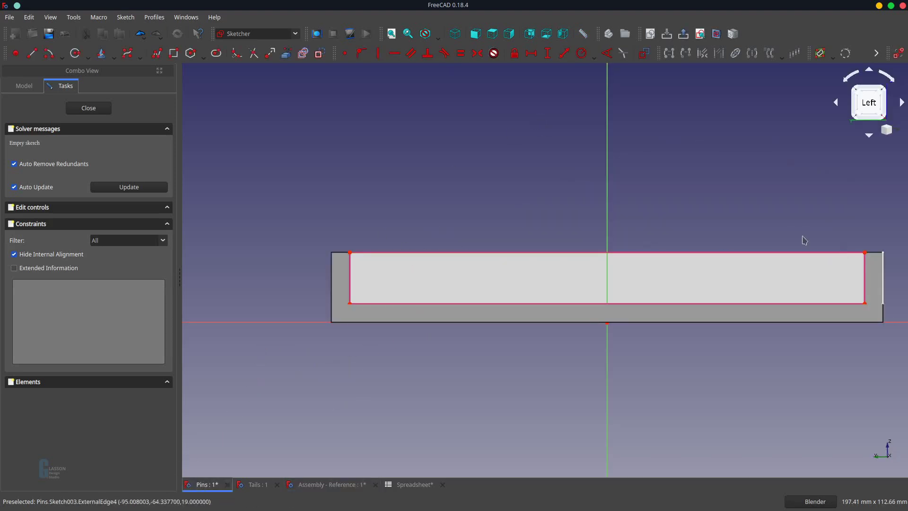
{"action": "left_click", "coordinate": [157, 53]}
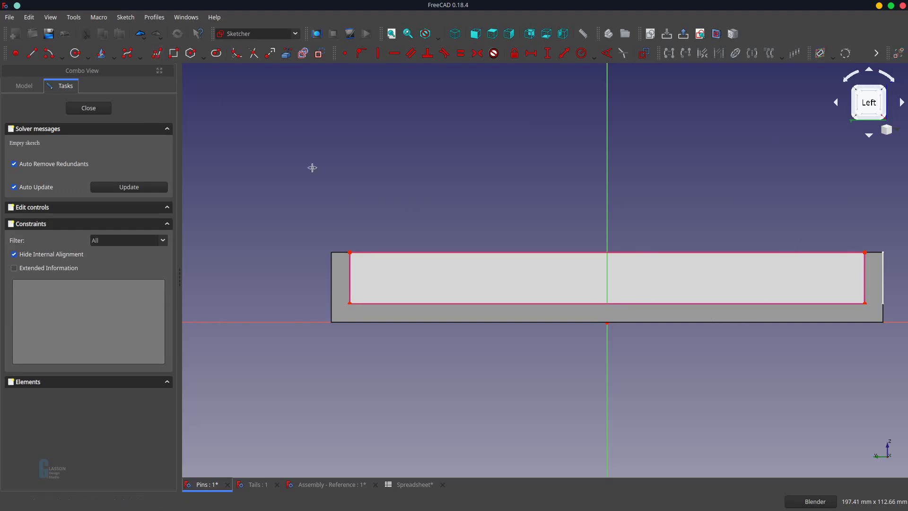
{"action": "left_click", "coordinate": [384, 252]}
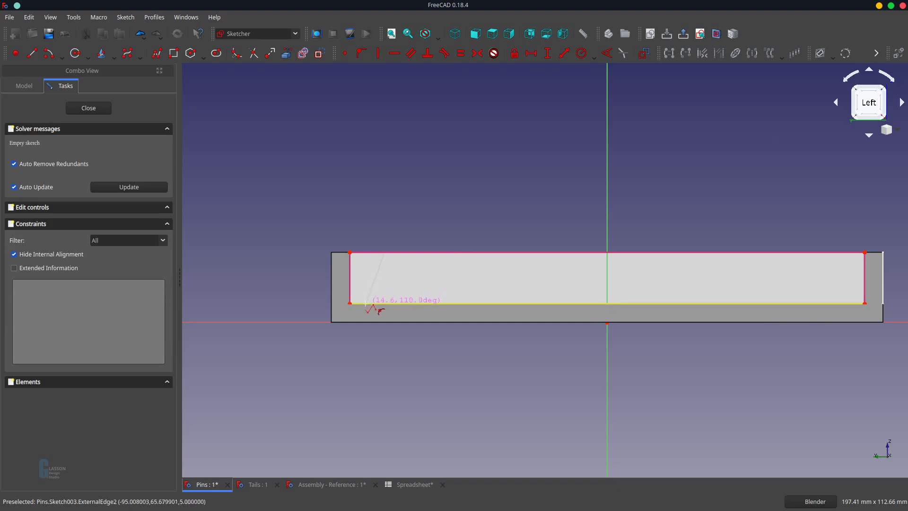
{"action": "left_click", "coordinate": [366, 304]}
{"action": "left_click", "coordinate": [417, 303]}
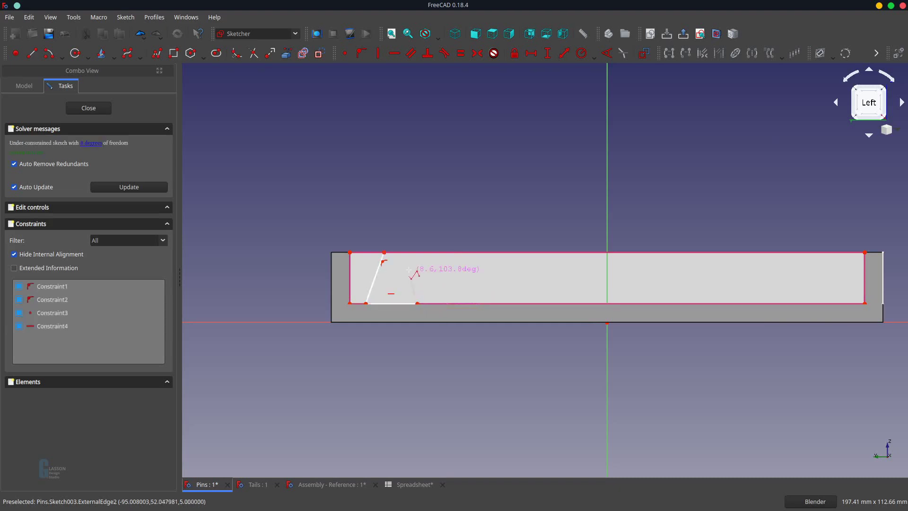
{"action": "left_click", "coordinate": [407, 252]}
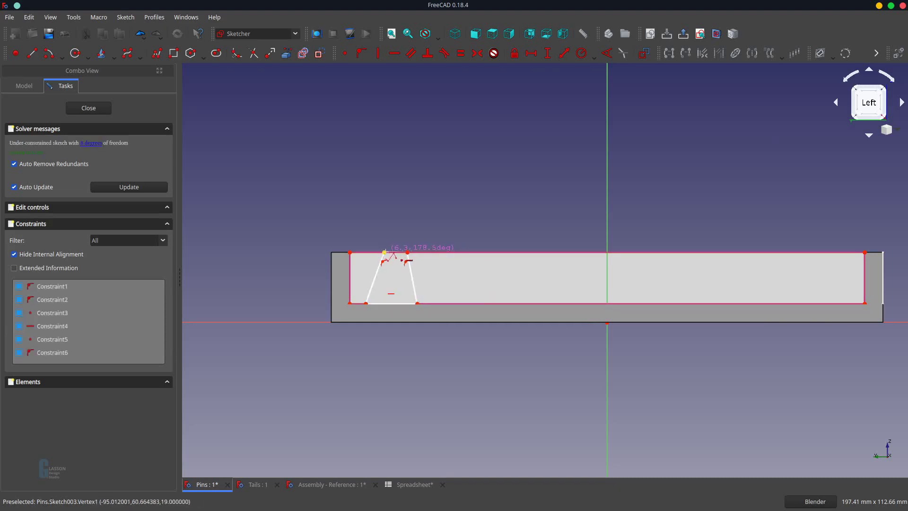
{"action": "left_click", "coordinate": [384, 253]}
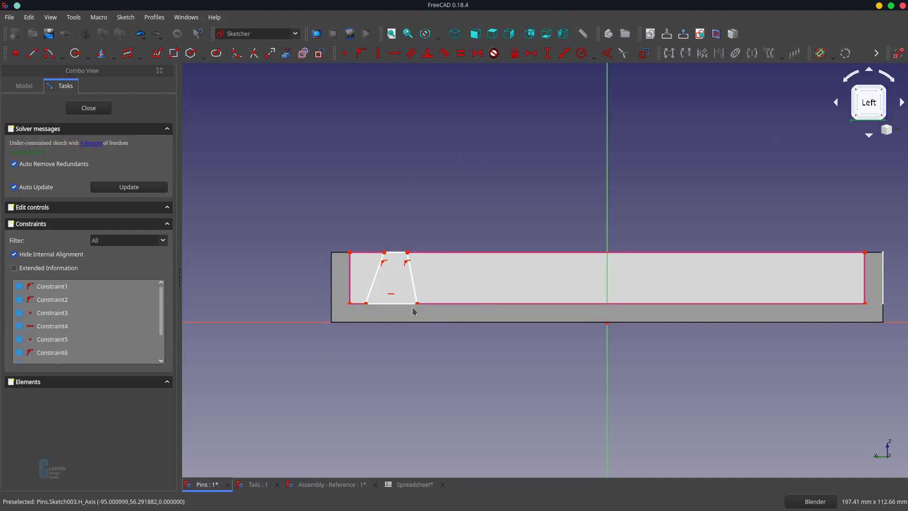
Adjust the trapezoid's lower corners and constrain the angle between its upper edge and the slanted side nearest the face's end to 105°
{"action": "left_click_drag", "start_coordinate": [418, 304], "coordinate": [365, 315]}
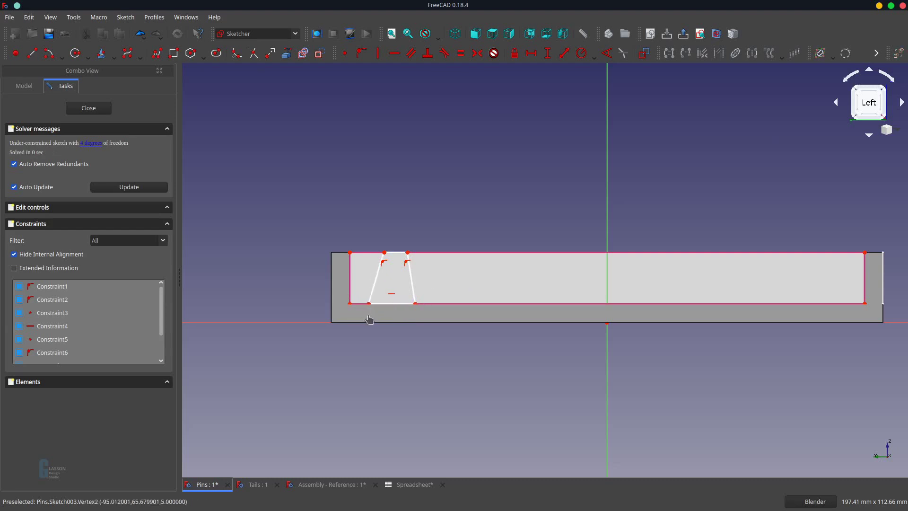
{"action": "left_click", "coordinate": [393, 255]}
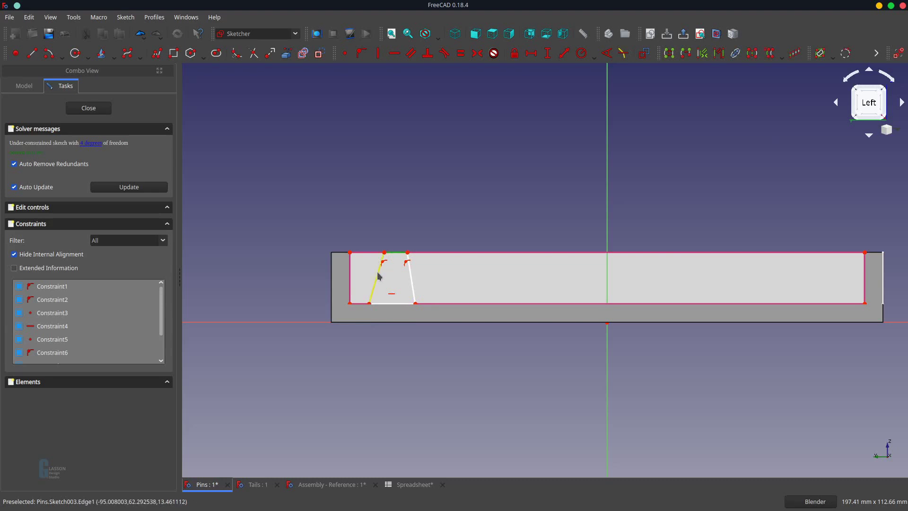
{"action": "left_click", "coordinate": [379, 277]}
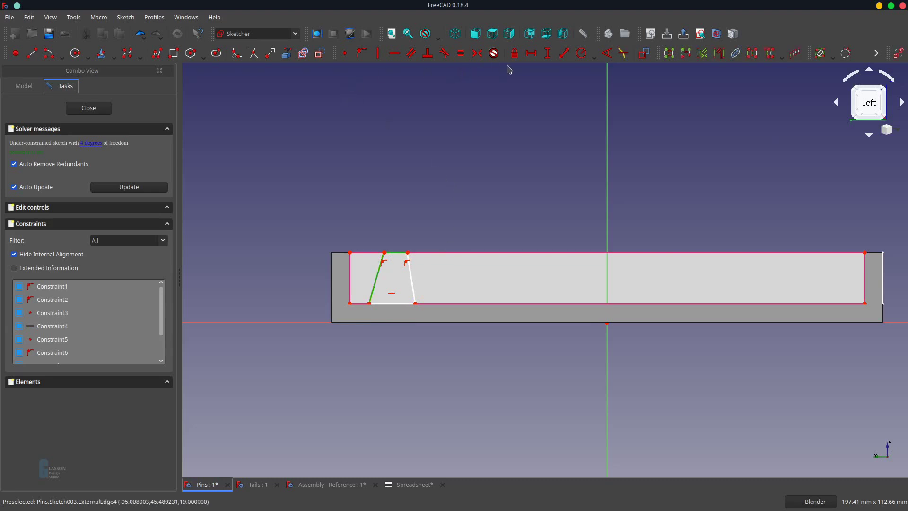
{"action": "type", "text": "a"}
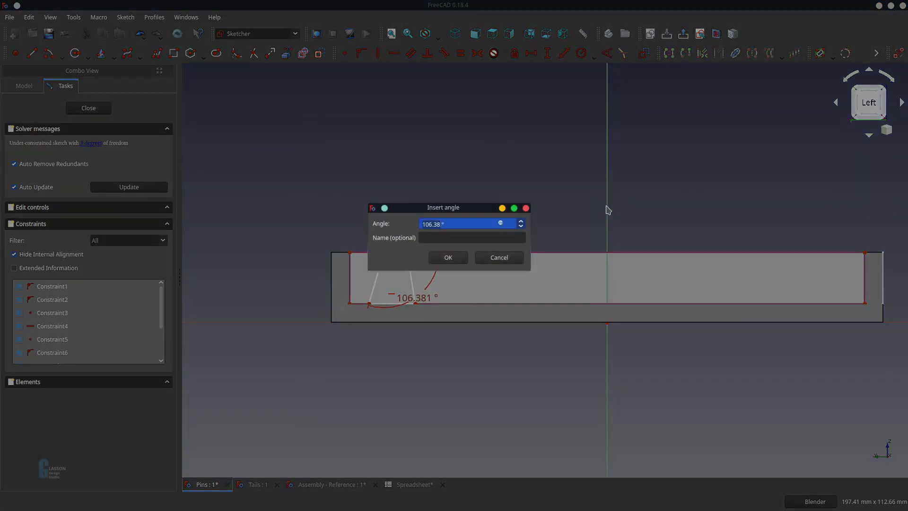
{"action": "type", "text": "105"}
{"action": "key", "text": "Return"}
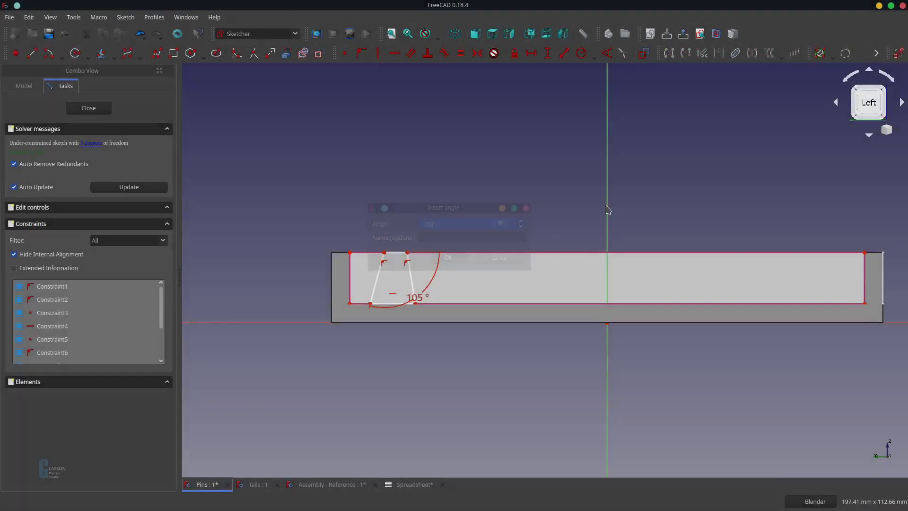
{"action": "left_click_drag", "start_coordinate": [423, 303], "coordinate": [400, 270]}
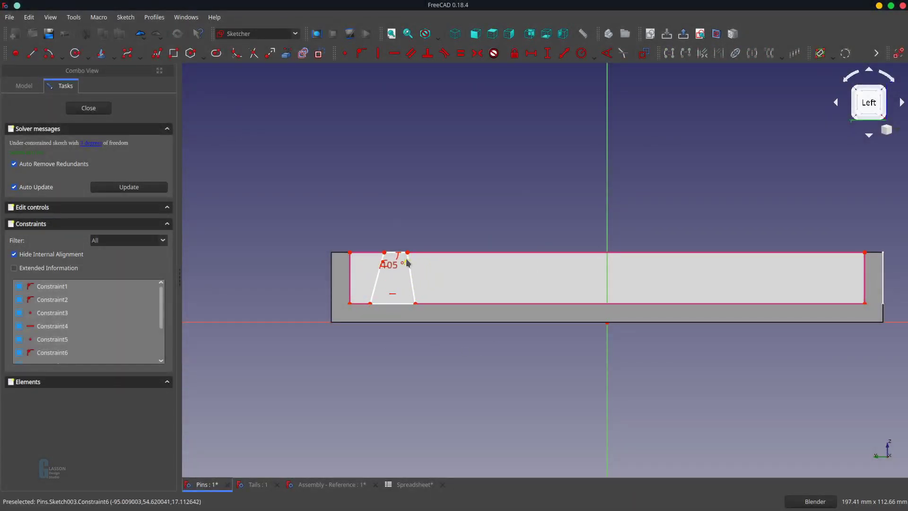
Constrain the angle between the trapezoid's upper edge and its other slanted side to 105°, and reposition the angle label
{"action": "scroll", "coordinate": [413, 271], "scroll_direction": "up", "scroll_amount": 6}
{"action": "left_click", "coordinate": [392, 239]}
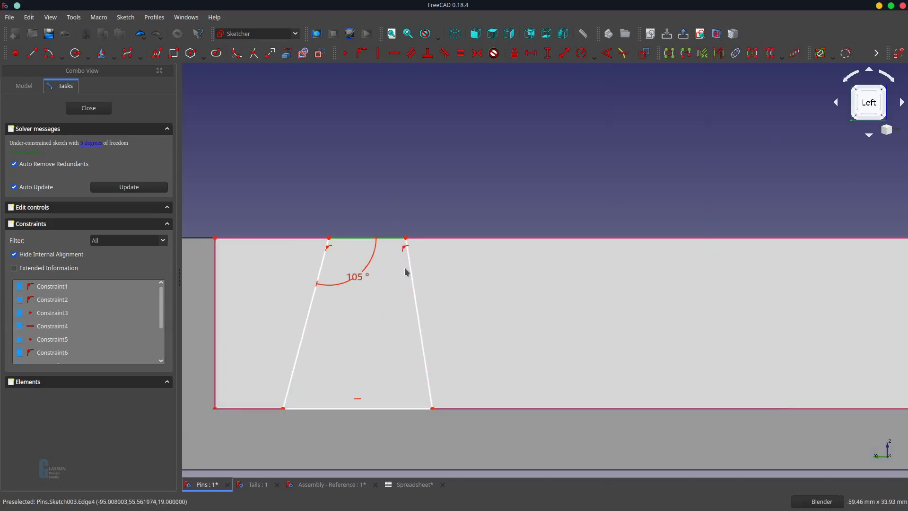
{"action": "left_click", "coordinate": [410, 282]}
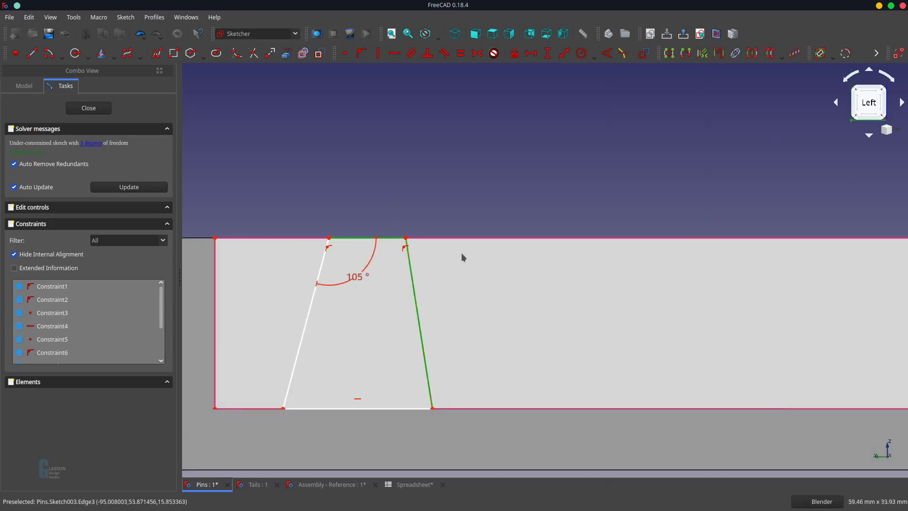
{"action": "left_click", "coordinate": [608, 54]}
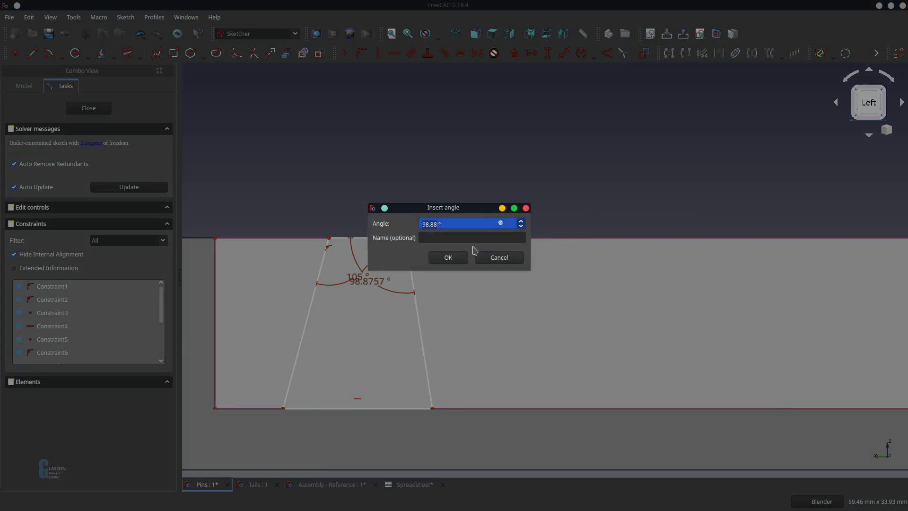
{"action": "type", "text": "105"}
{"action": "key", "text": "Return"}
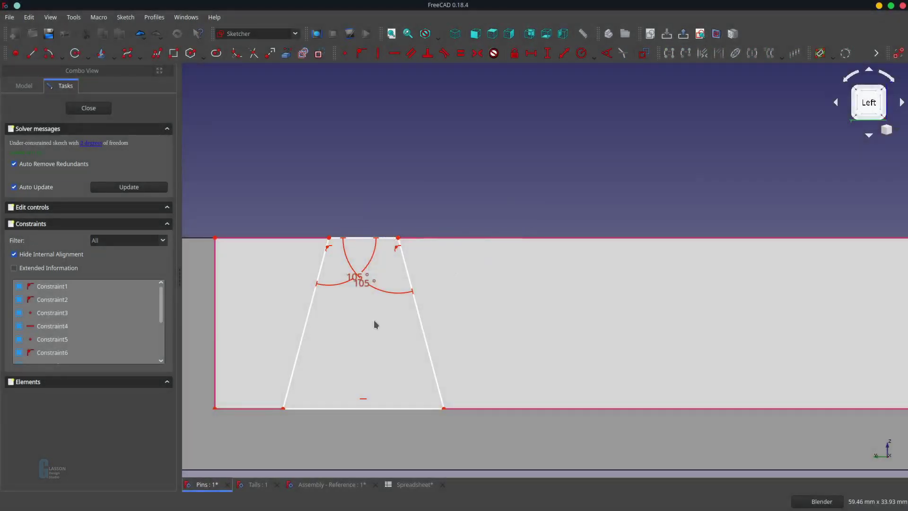
{"action": "left_click_drag", "start_coordinate": [365, 283], "coordinate": [376, 278]}
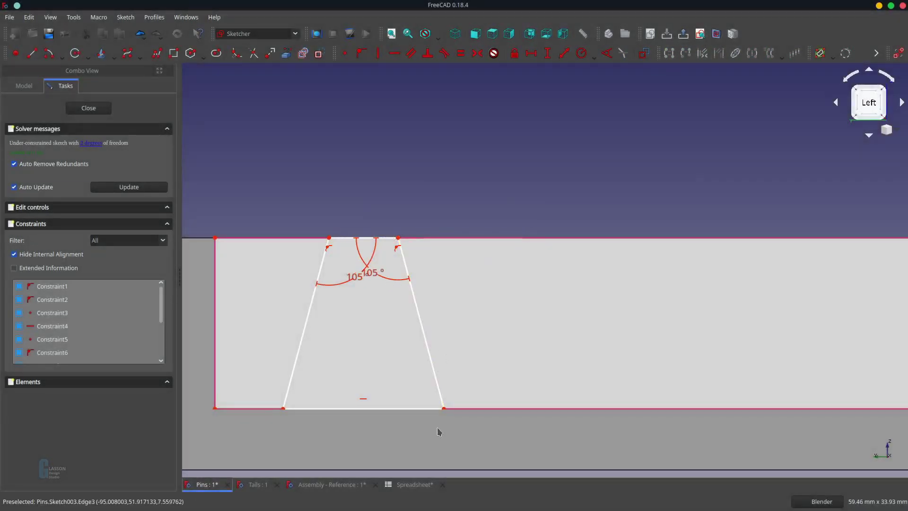
Test the sketch's remaining degrees of freedom by moving the trapezoid's lower corners, making the upper edge about 9.4 mm long
{"action": "left_click_drag", "start_coordinate": [444, 409], "coordinate": [464, 409]}
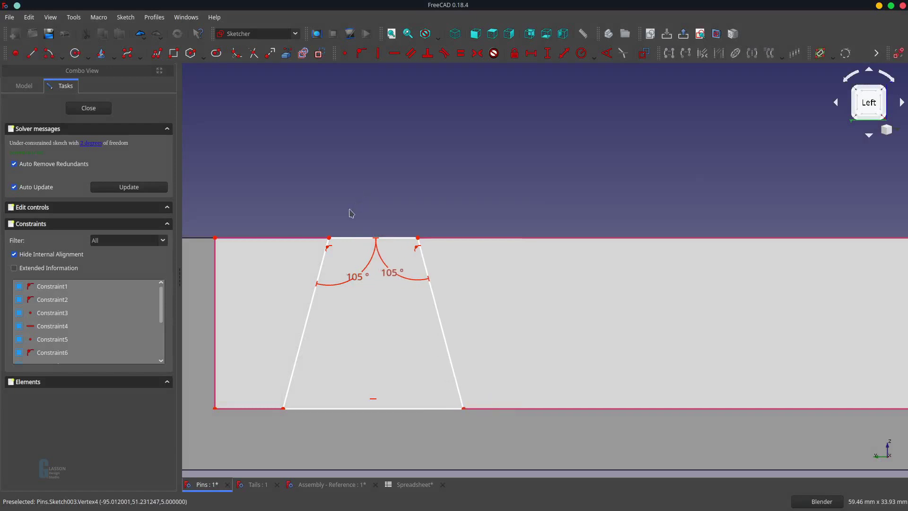
{"action": "left_click", "coordinate": [90, 143]}
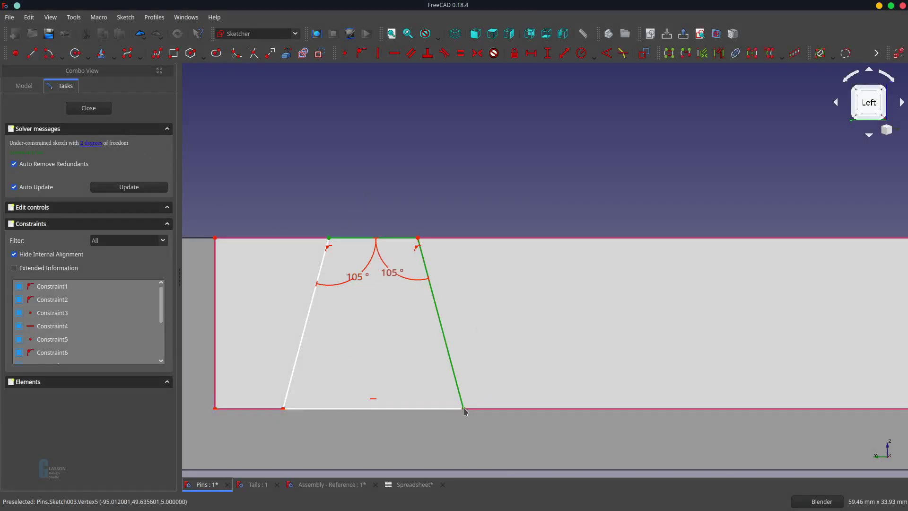
{"action": "left_click_drag", "start_coordinate": [464, 408], "coordinate": [460, 341]}
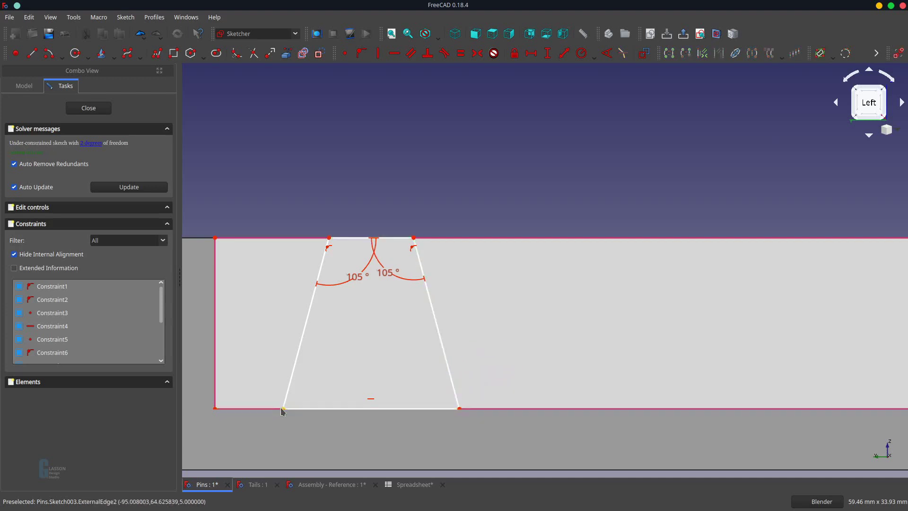
{"action": "left_click_drag", "start_coordinate": [282, 409], "coordinate": [251, 363]}
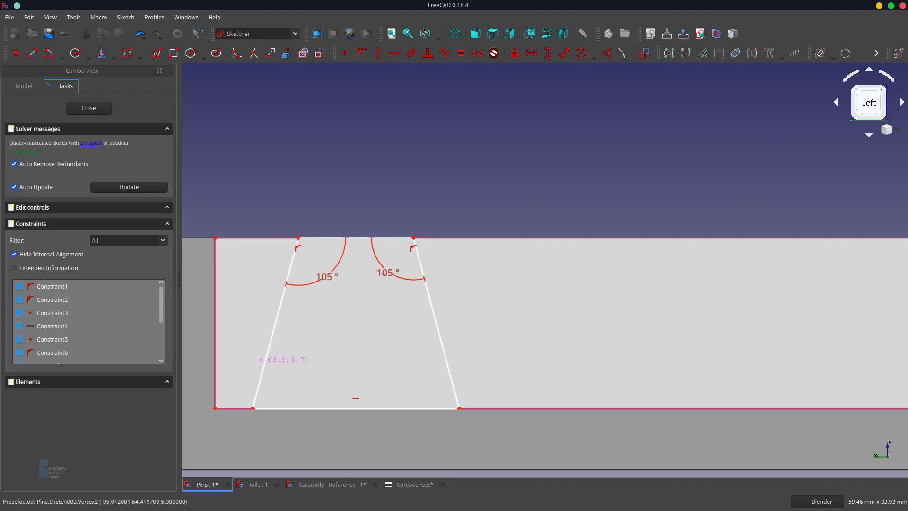
Constrain the horizontal length of the trapezoid's upper edge with the formula Spreadsheet.FullPinWidth
{"action": "left_click", "coordinate": [365, 238]}
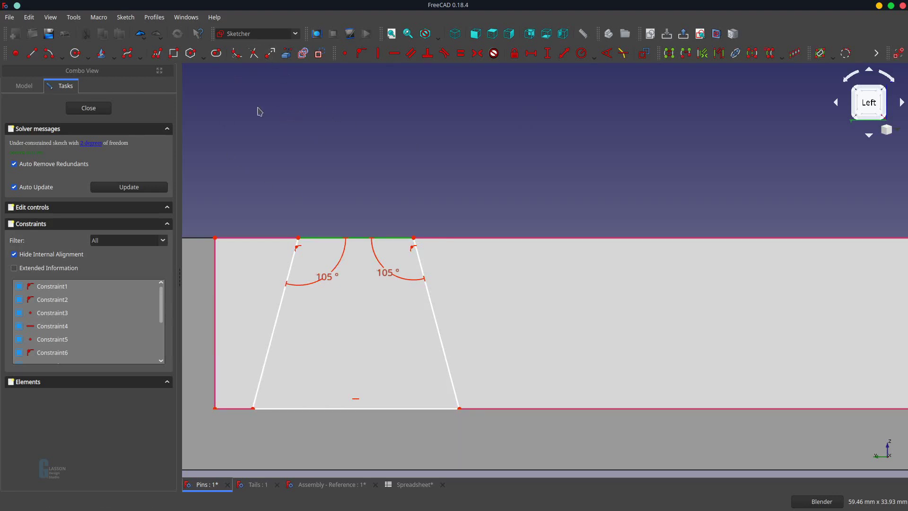
{"action": "left_click", "coordinate": [532, 53]}
{"action": "type", "text": "="}
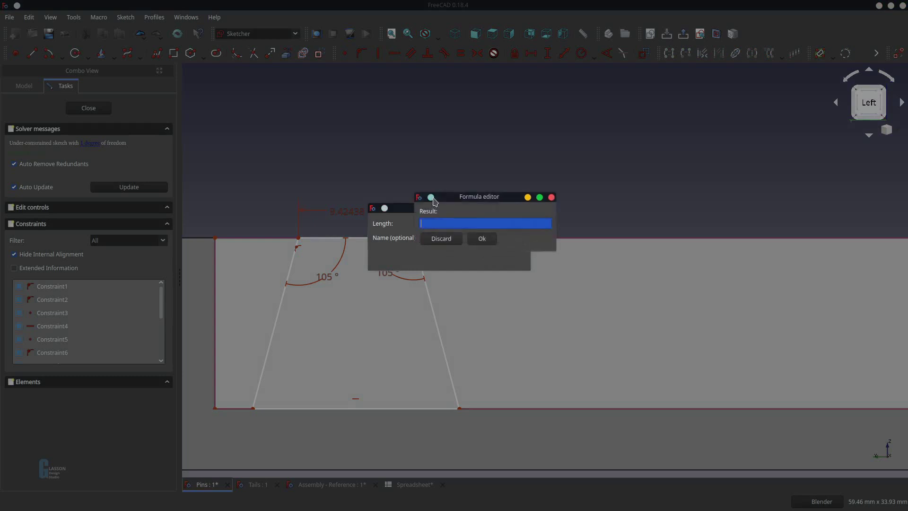
{"action": "type", "text": "Spreadsheet."}
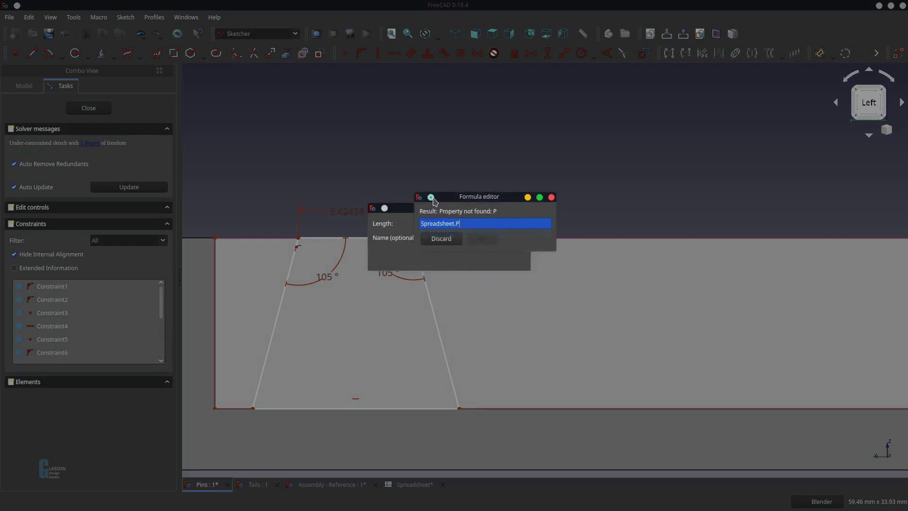
{"action": "type", "text": "FullPinWidth"}
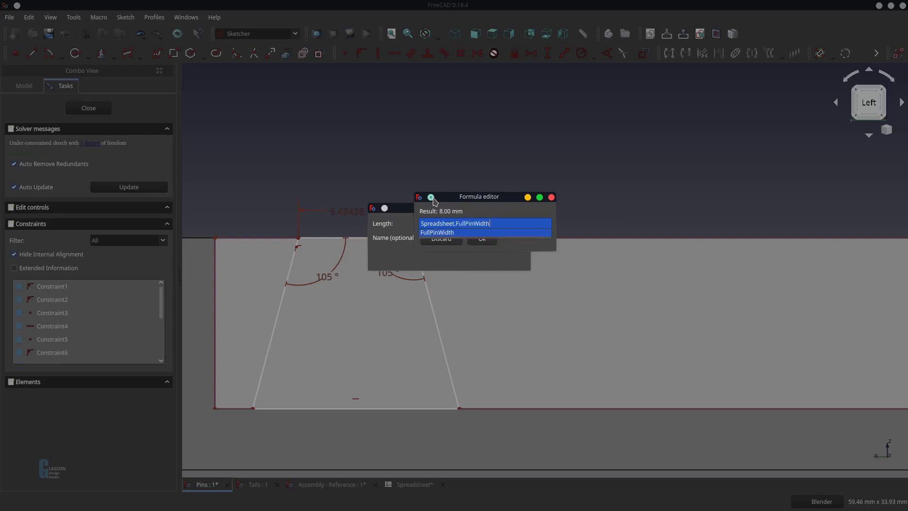
{"action": "left_click", "coordinate": [482, 239]}
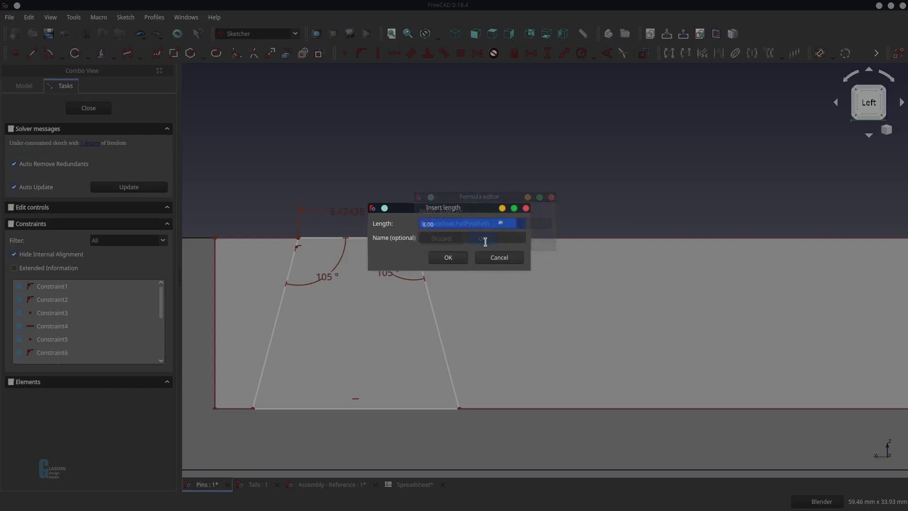
{"action": "left_click", "coordinate": [444, 256]}
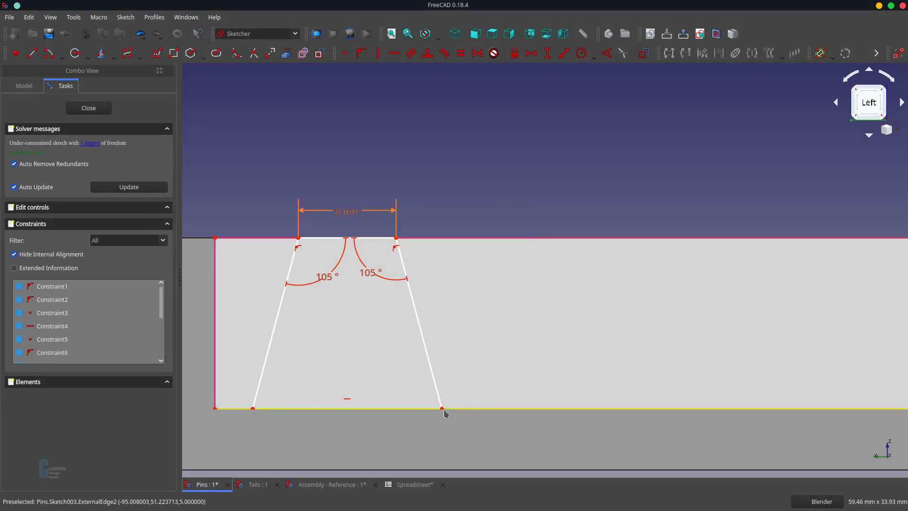
Slide the trapezoid along the end face and back to test its free position, and close the sketch
{"action": "mouse_move", "coordinate": [444, 412]}
{"action": "left_mouse_down"}
{"action": "mouse_move", "coordinate": [689, 409]}
{"action": "mouse_move", "coordinate": [501, 410]}
{"action": "mouse_move", "coordinate": [599, 408]}
{"action": "left_mouse_up"}
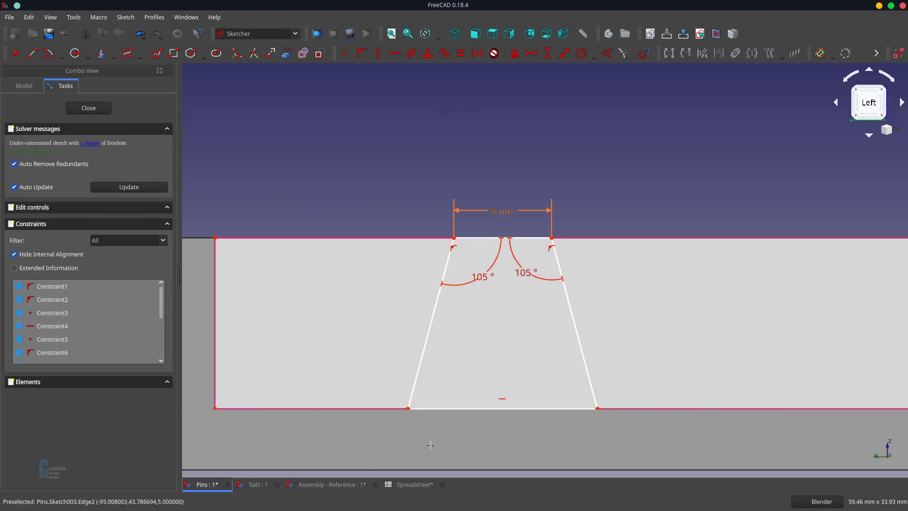
{"action": "left_click_drag", "start_coordinate": [411, 409], "coordinate": [282, 410]}
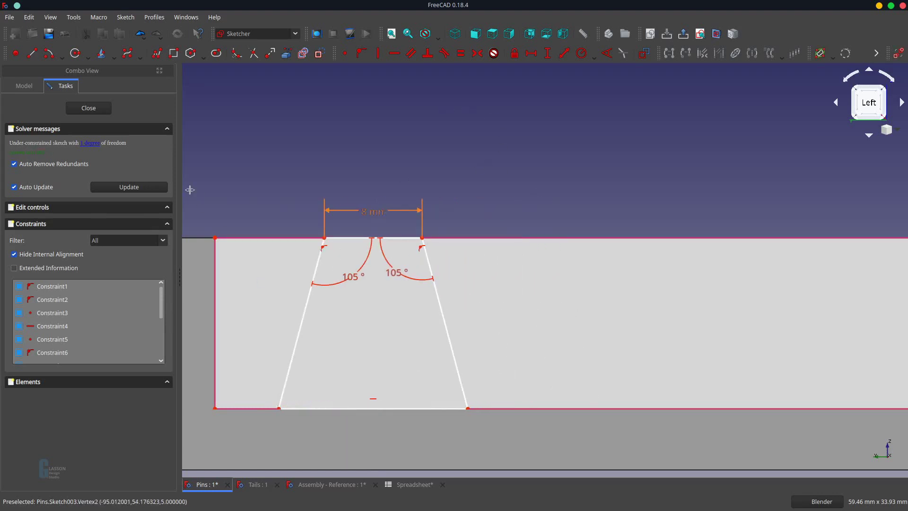
{"action": "left_click", "coordinate": [89, 109]}
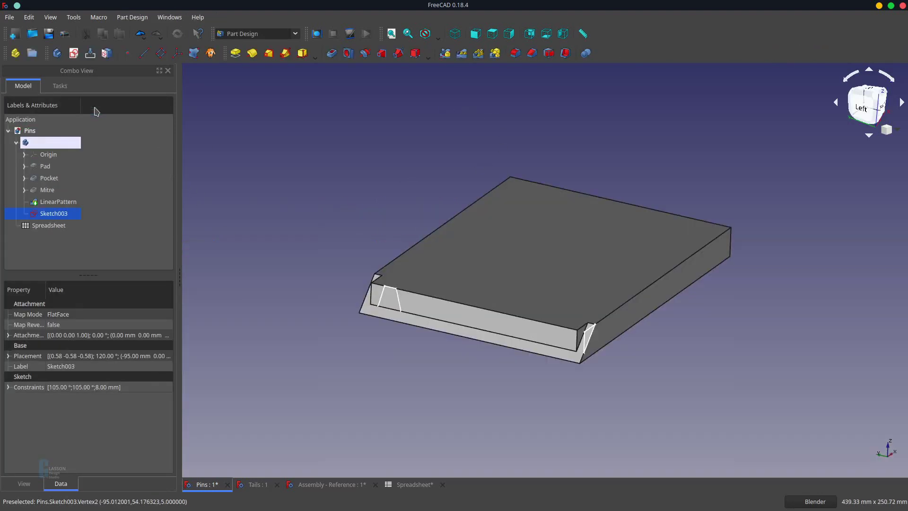
Reopen the socket sketch, constrain the horizontal distance from the face's upper corner to the trapezoid with Spreadsheet.HalfPinWidth, and close it
{"action": "double_click", "coordinate": [62, 214]}
{"action": "scroll", "coordinate": [456, 280], "scroll_direction": "up", "scroll_amount": 5}
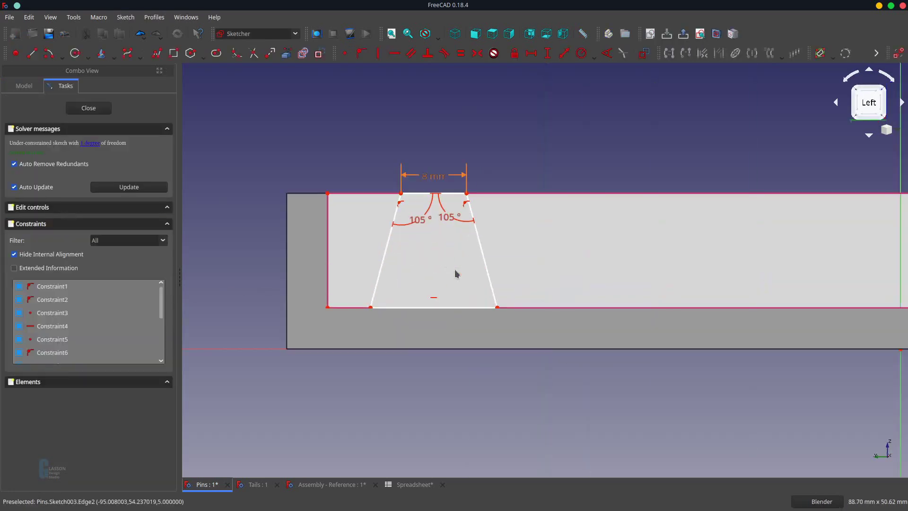
{"action": "left_click", "coordinate": [401, 194]}
{"action": "left_click", "coordinate": [538, 61]}
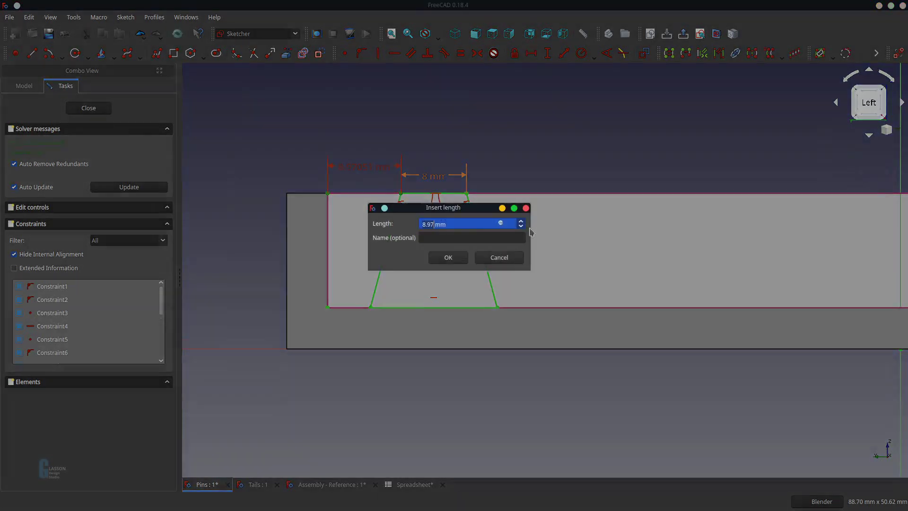
{"action": "type", "text": "=Spreadsheet."}
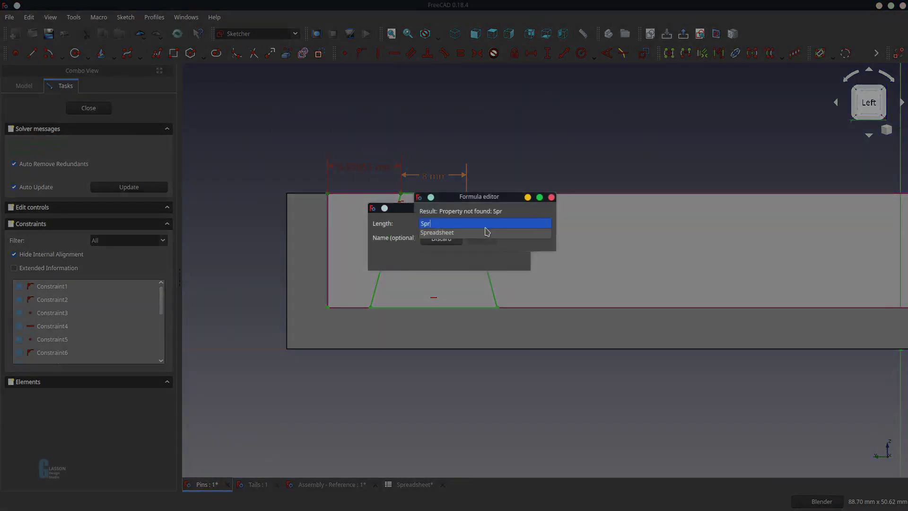
{"action": "type", "text": "HalfPinWidth"}
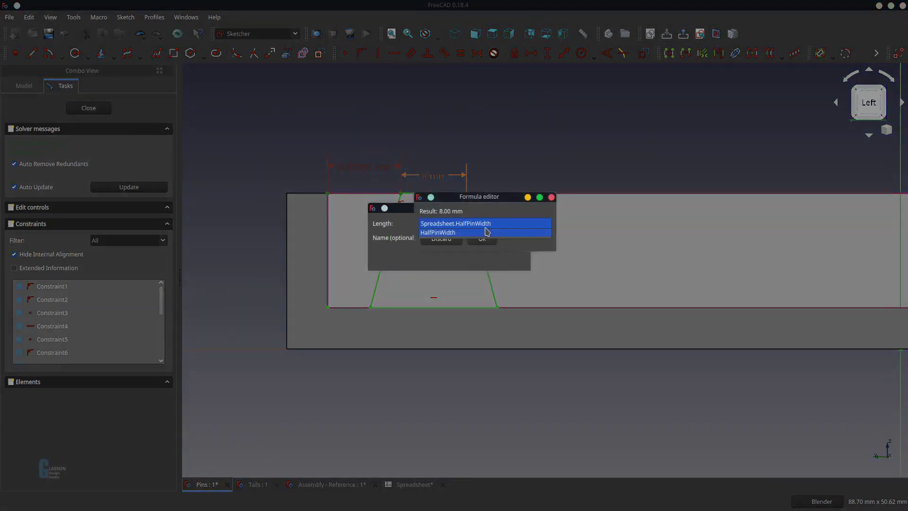
{"action": "left_click", "coordinate": [487, 232]}
{"action": "left_click", "coordinate": [482, 239]}
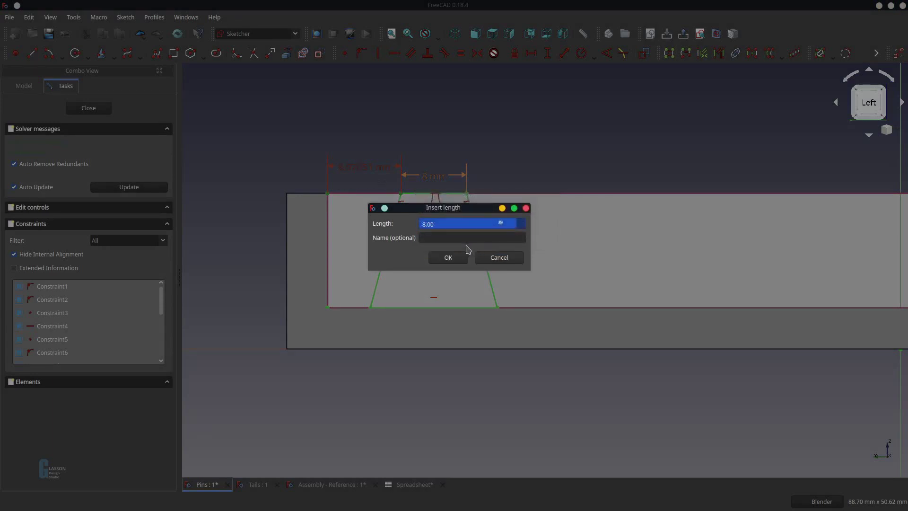
{"action": "left_click", "coordinate": [448, 255]}
{"action": "left_click_drag", "start_coordinate": [361, 168], "coordinate": [359, 174]}
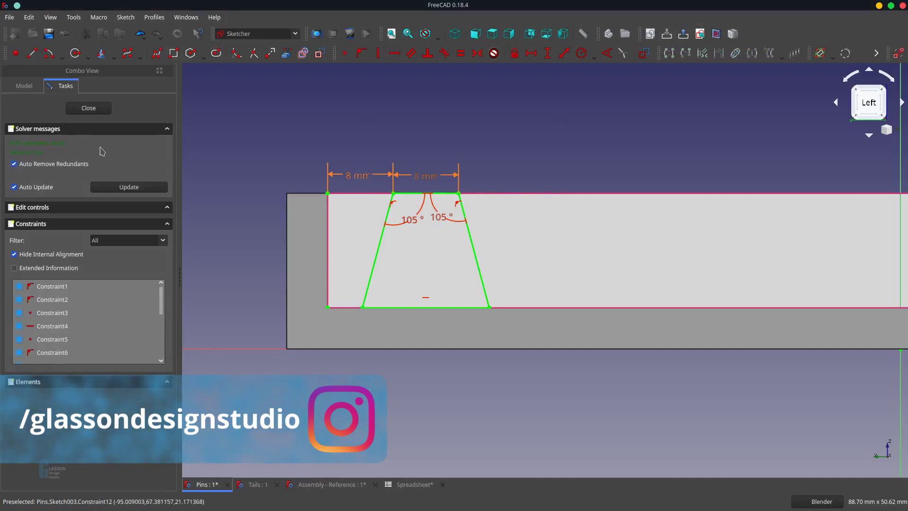
{"action": "left_click", "coordinate": [87, 110]}
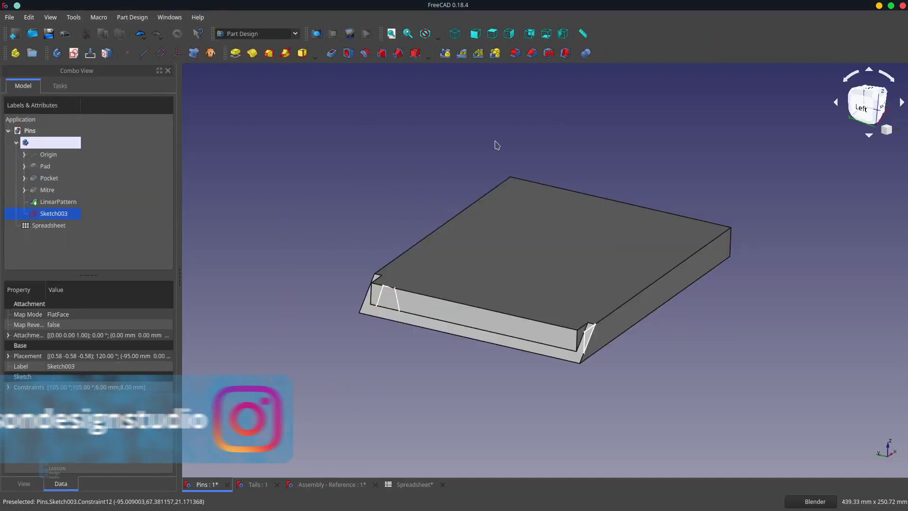
Cut the trapezoid sketch into the board as a Pocket with its length set to Spreadsheet.JointLength
{"action": "left_click", "coordinate": [236, 53]}
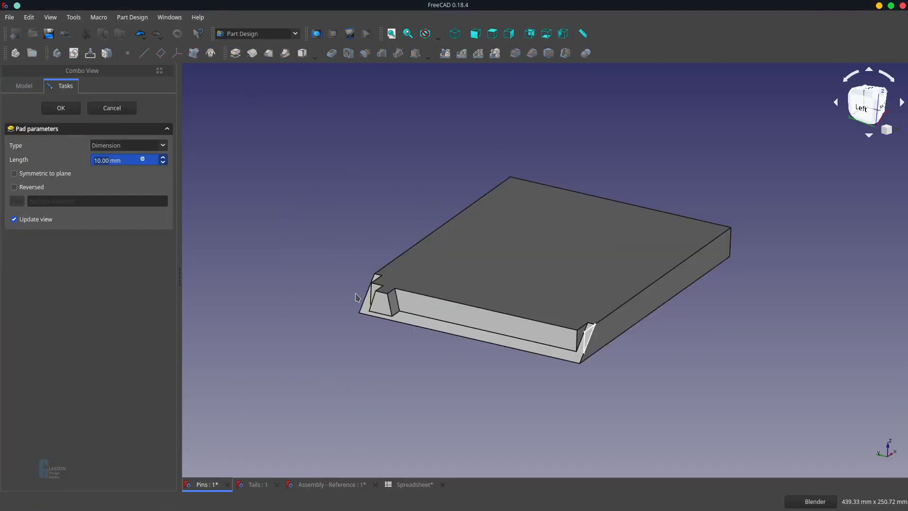
{"action": "left_click", "coordinate": [112, 108]}
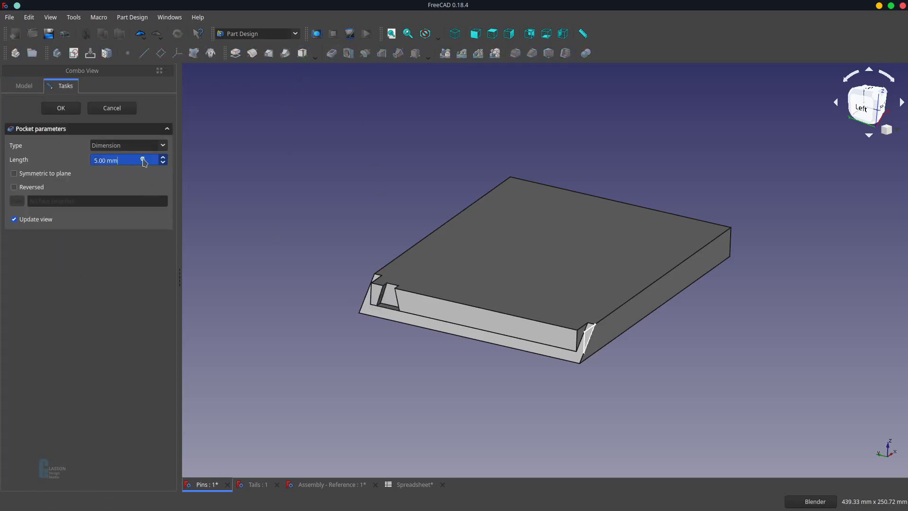
{"action": "key", "text": "equal"}
{"action": "type", "text": "Spre"}
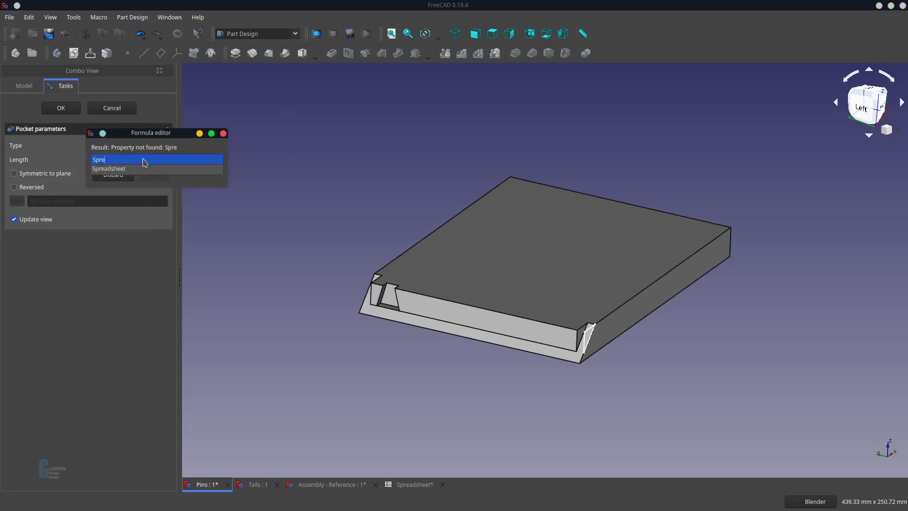
{"action": "type", "text": "adsheet.Joint"}
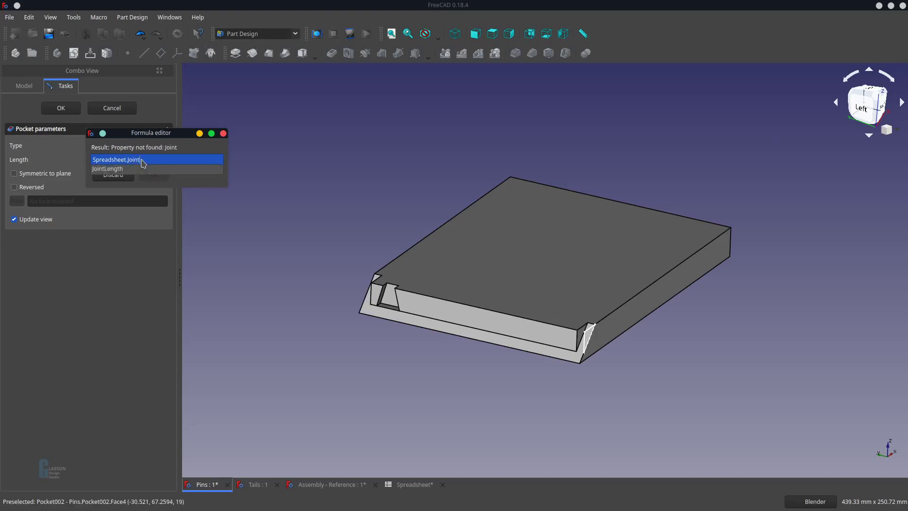
{"action": "left_click", "coordinate": [143, 163]}
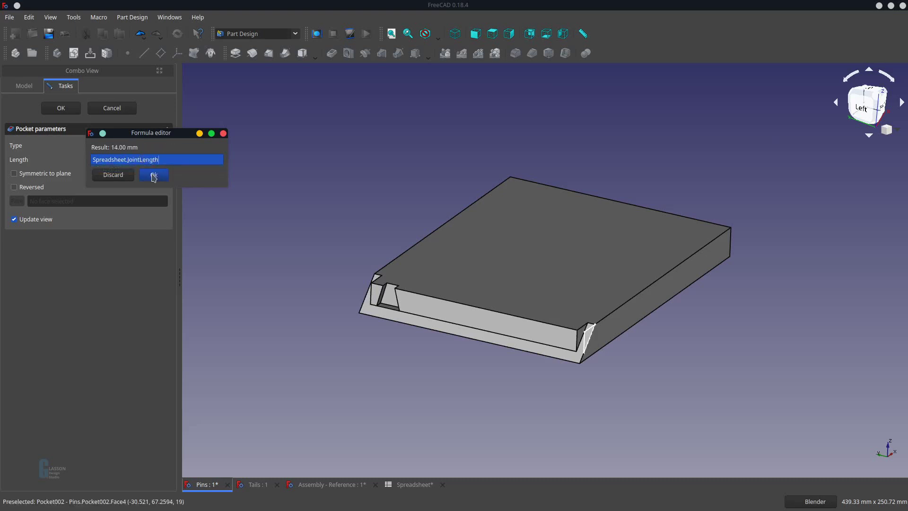
{"action": "left_click", "coordinate": [153, 175]}
{"action": "left_click", "coordinate": [61, 108]}
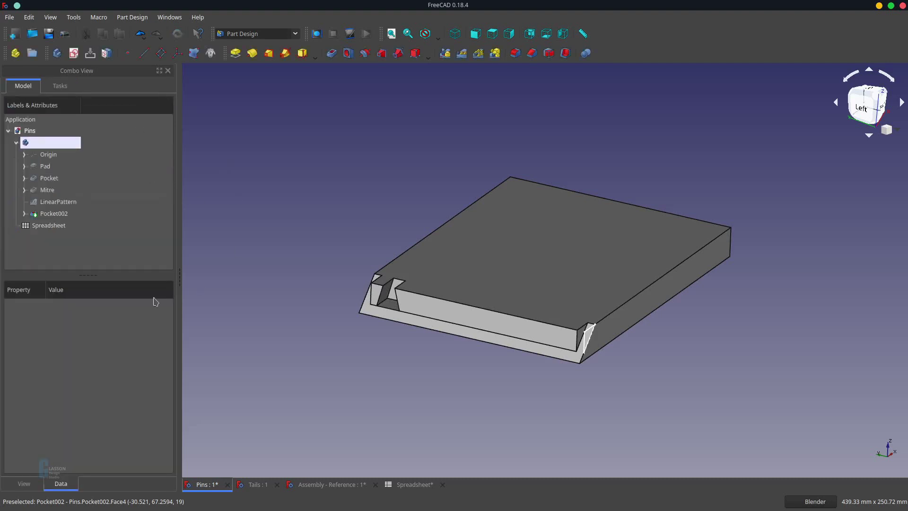
Rename the new trapezoid pocket feature as Pin
{"action": "left_click", "coordinate": [58, 216]}
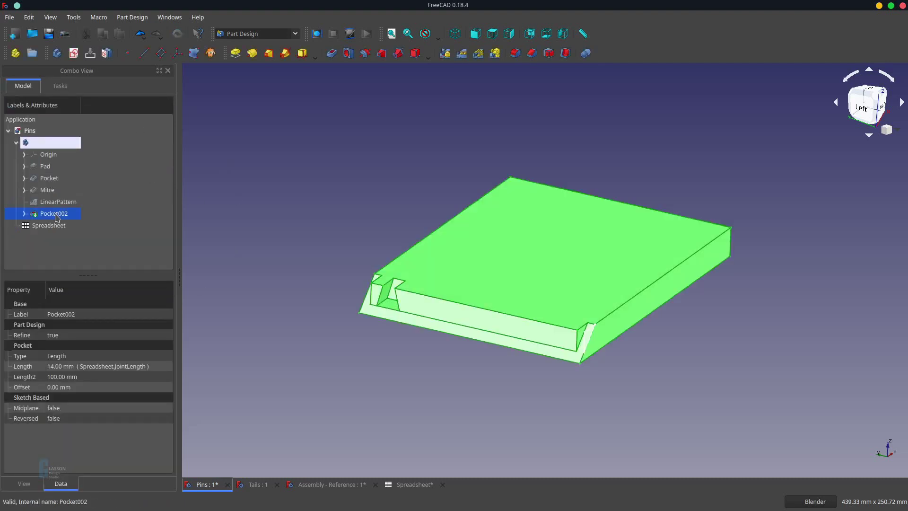
{"action": "left_click", "coordinate": [56, 215]}
{"action": "type", "text": "Pin"}
{"action": "key", "text": "Return"}
{"action": "left_click", "coordinate": [336, 341]}
Create a LinearPattern of the Pin pocket along the horizontal sketch axis with 5 occurrences
{"action": "left_click", "coordinate": [43, 215]}
{"action": "left_click", "coordinate": [462, 54]}
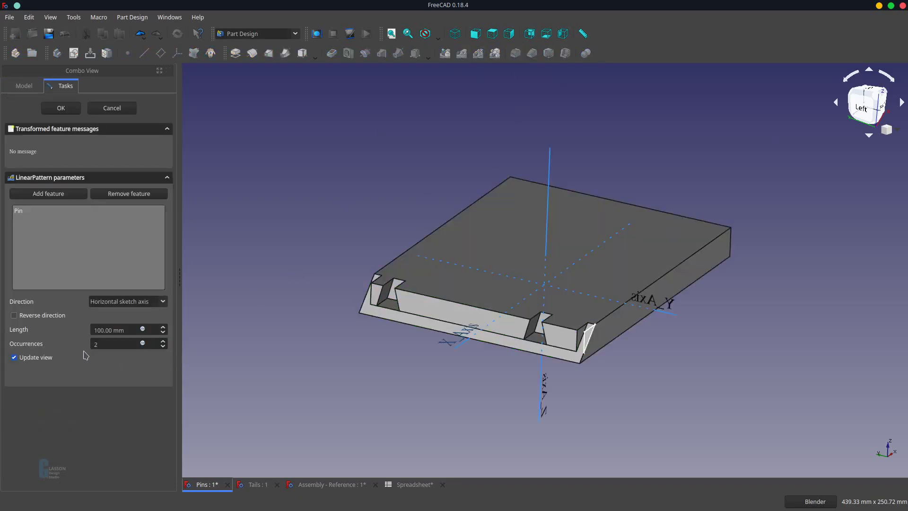
{"action": "left_click", "coordinate": [102, 345]}
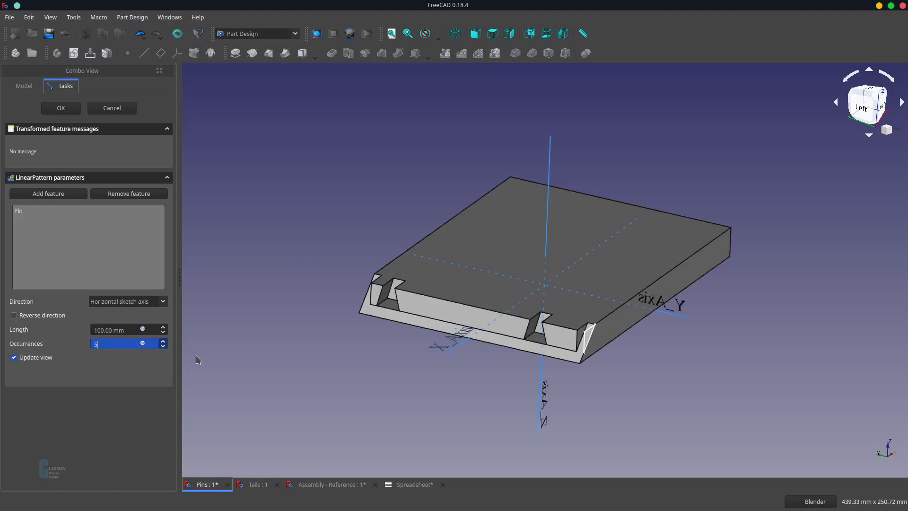
{"action": "type", "text": "5"}
{"action": "key", "text": "Tab"}
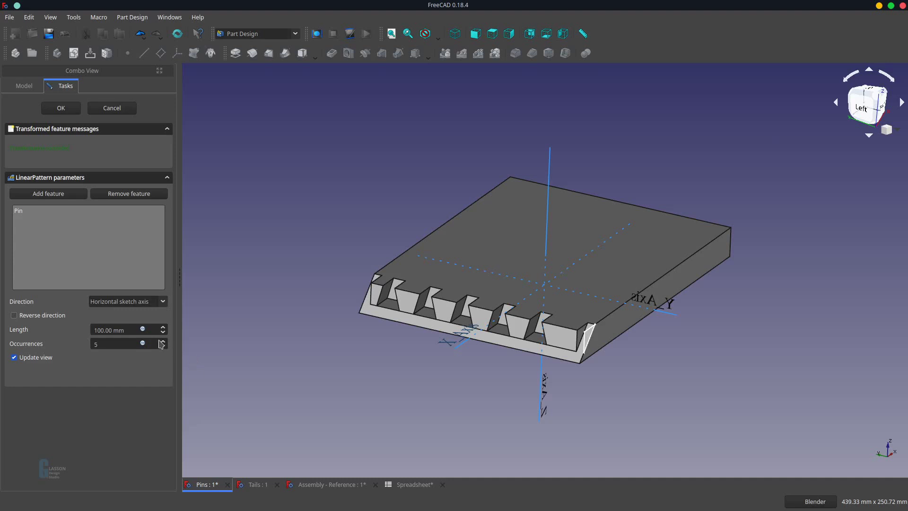
Set the linear pattern's length to the expression Spreadsheet.Width-(2 * Spreadsheet.HalfPinWidth) - 10
{"action": "left_click", "coordinate": [144, 331]}
{"action": "left_click", "coordinate": [143, 329]}
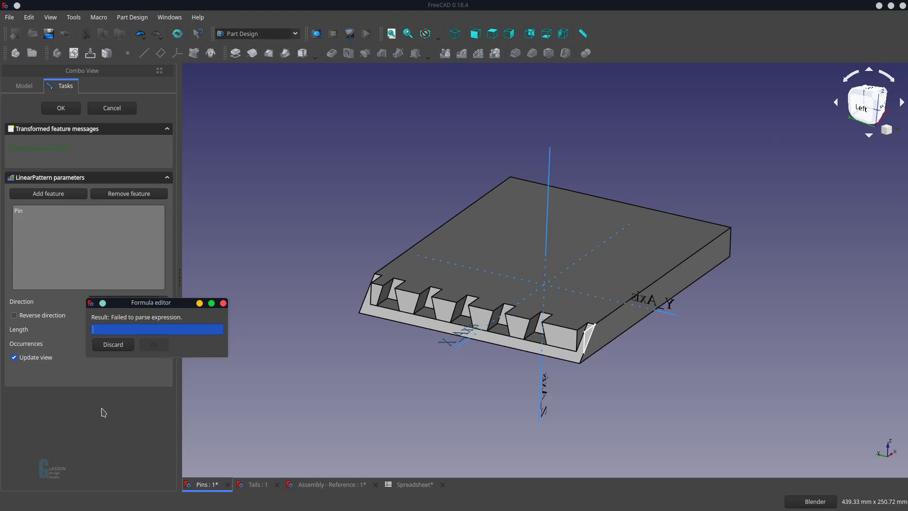
{"action": "type", "text": "Spreadsheet."}
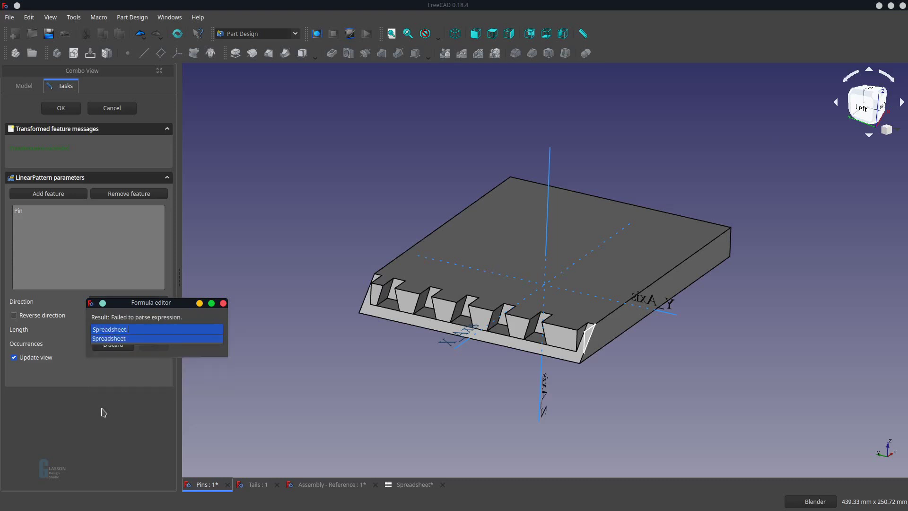
{"action": "type", "text": "W"}
{"action": "key", "text": "BackSpace"}
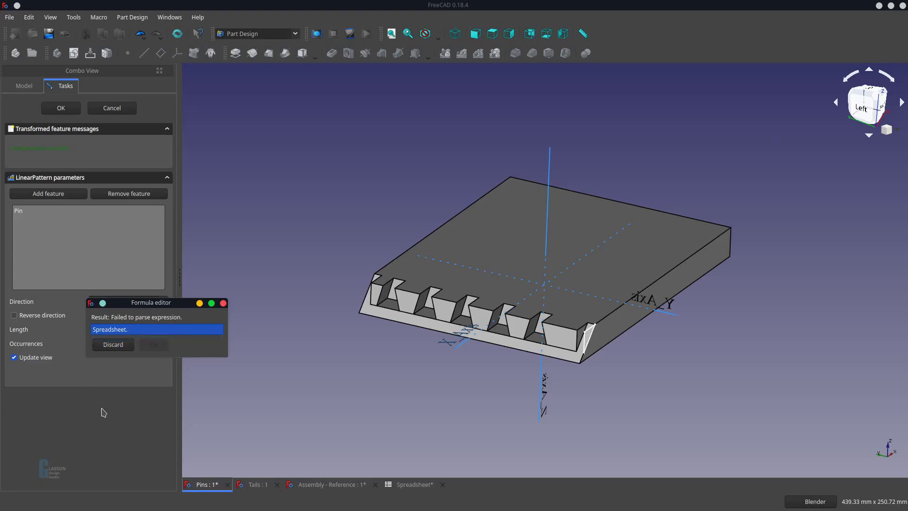
{"action": "type", "text": "Width"}
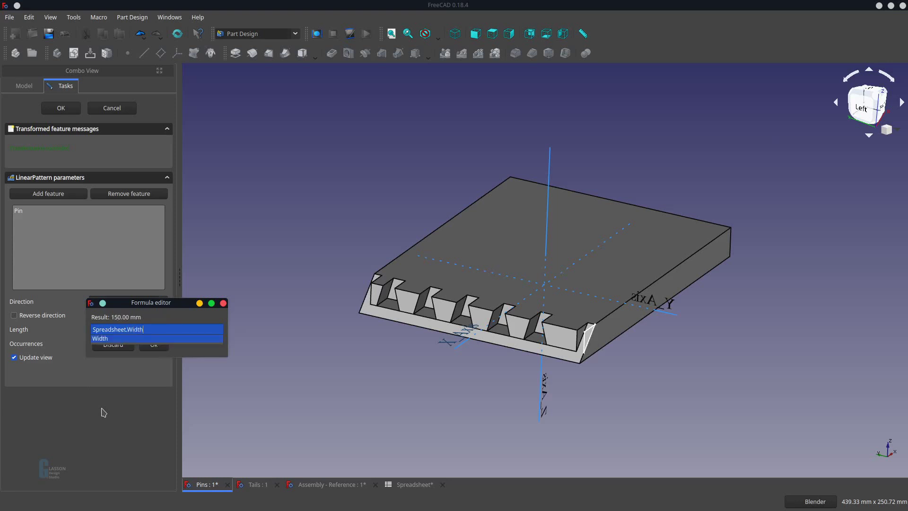
{"action": "type", "text": "-(2 "}
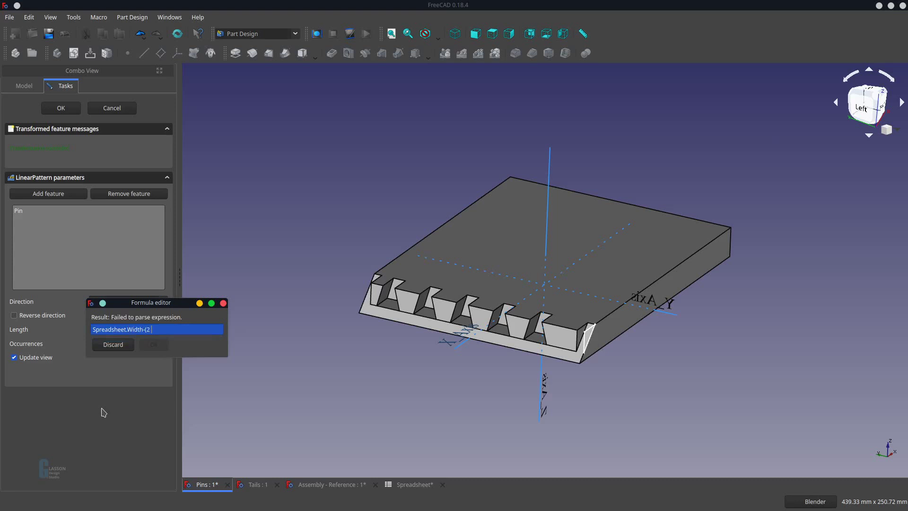
{"action": "type", "text": "* Sp"}
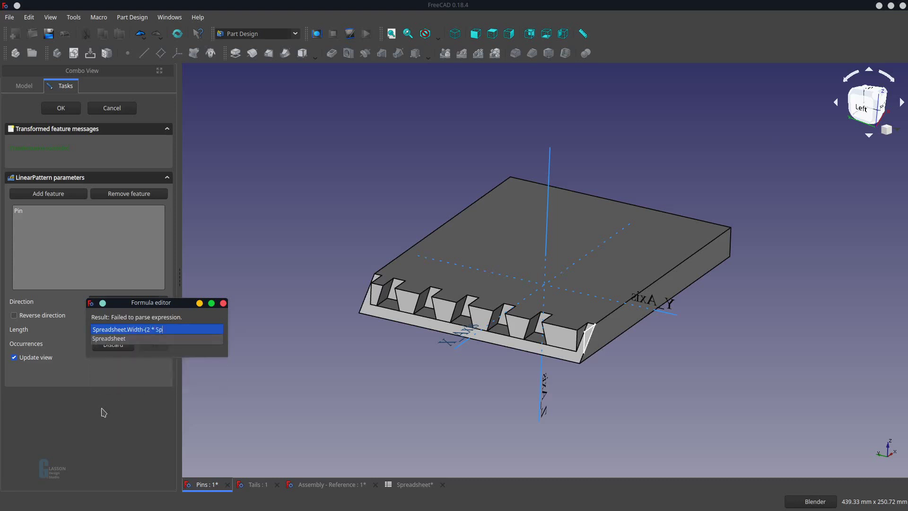
{"action": "type", "text": "re"}
{"action": "key", "text": "Down"}
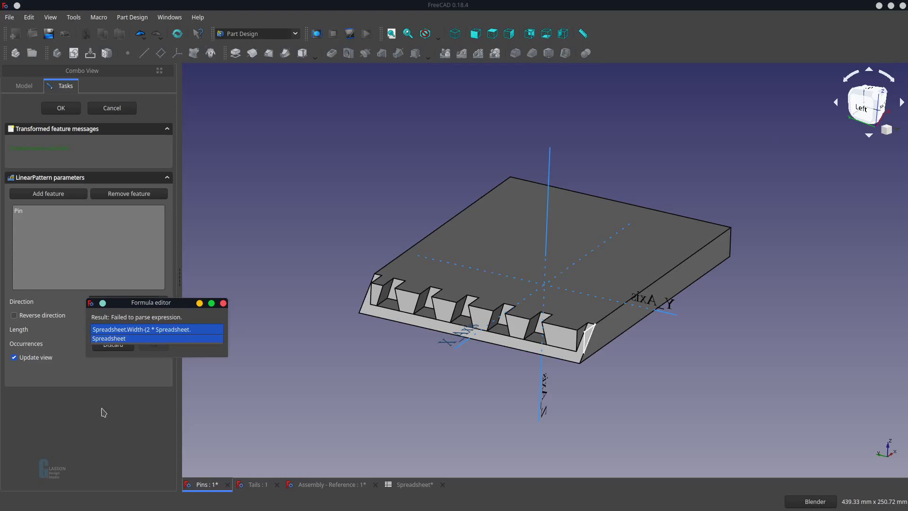
{"action": "type", "text": "Half"}
{"action": "key", "text": "Down"}
{"action": "key", "text": "BackSpace"}
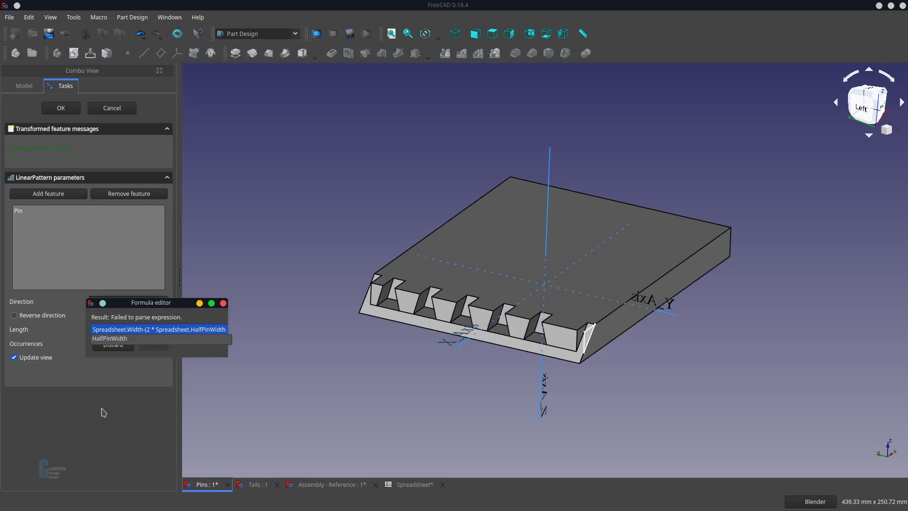
{"action": "type", "text": ") - 10"}
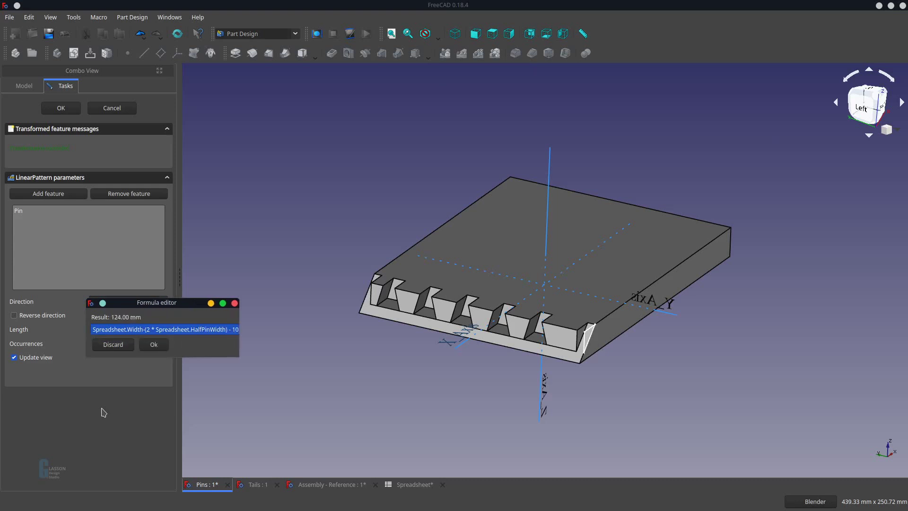
{"action": "key", "text": "Return"}
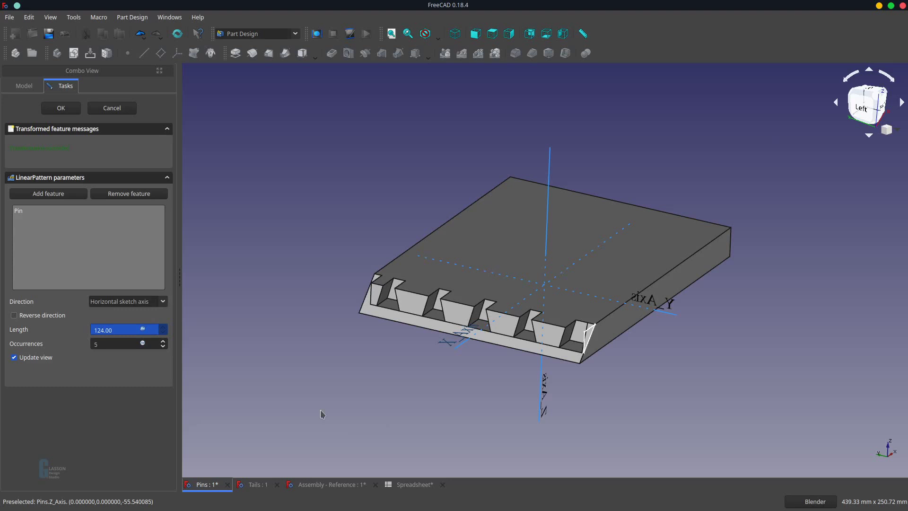
Remove the half-pin term from the pattern's length expression, leaving Spreadsheet.Width - 10
{"action": "left_click", "coordinate": [142, 330]}
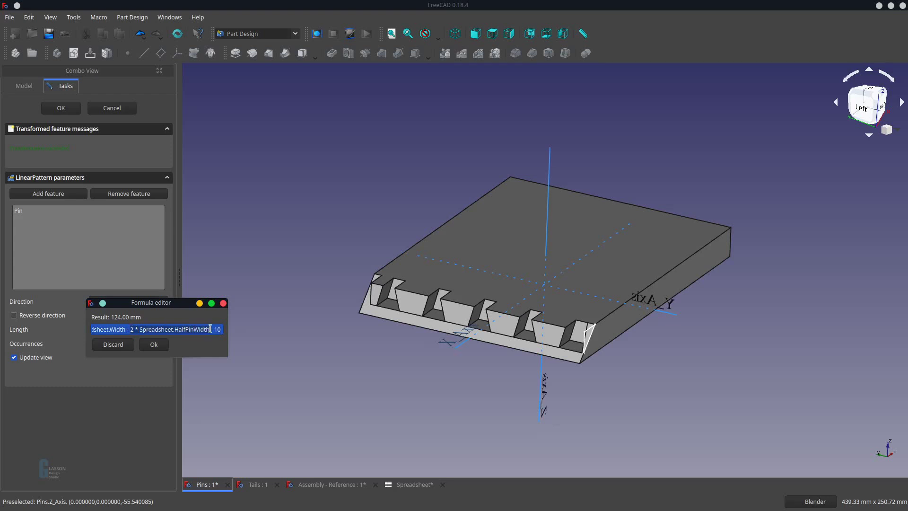
{"action": "key", "text": "BackSpace"}
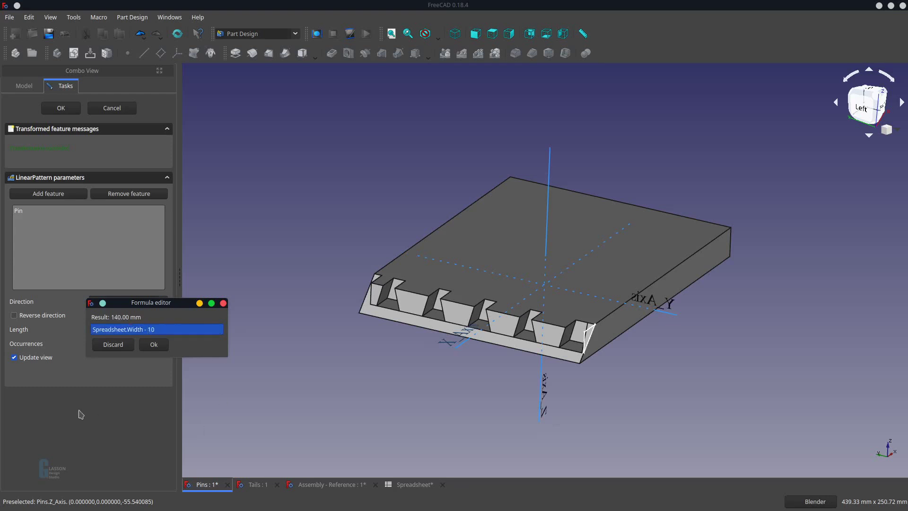
{"action": "left_click", "coordinate": [154, 345]}
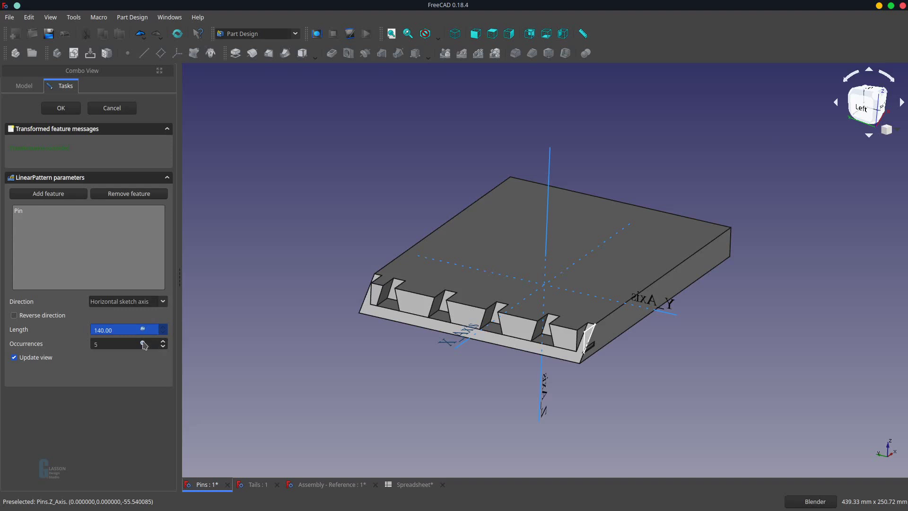
Set the pattern length to Spreadsheet.Width - 10 - 2*Spreadsheet.HalfPinWidth - Spreadsheet.FullPinWidth, accept the pattern and save the document
{"action": "left_click", "coordinate": [143, 328]}
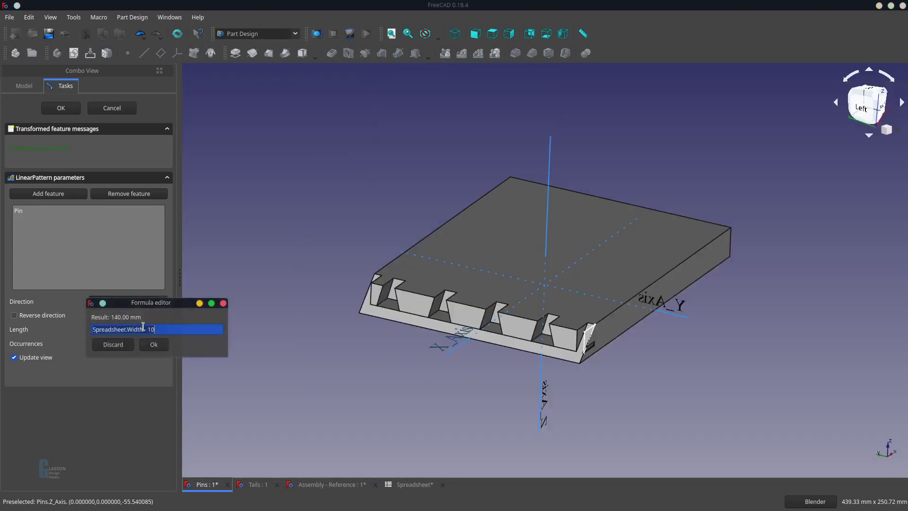
{"action": "left_click", "coordinate": [190, 333]}
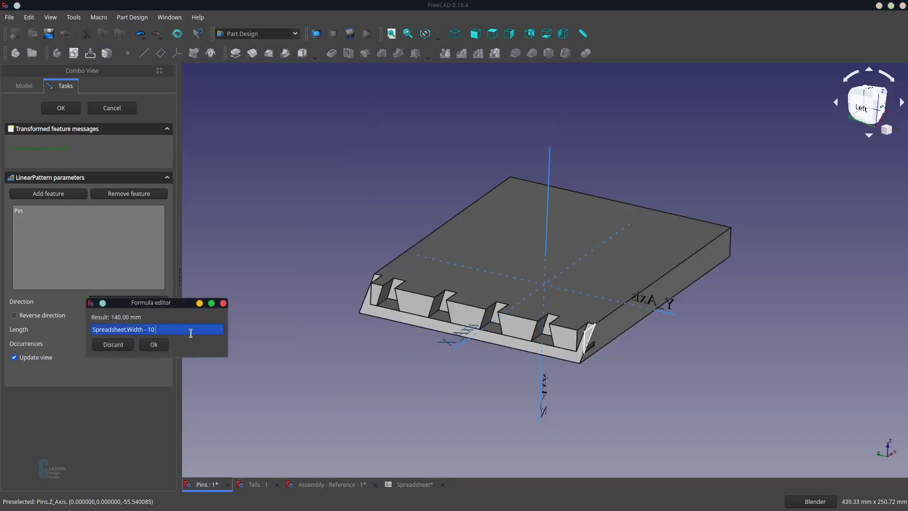
{"action": "type", "text": "- 2*Spreadsheet."}
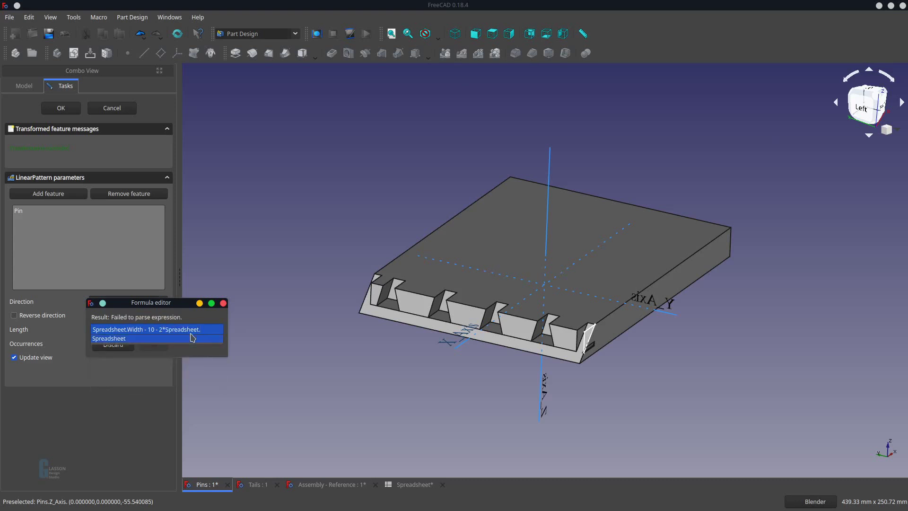
{"action": "type", "text": "Ha"}
{"action": "key", "text": "Down"}
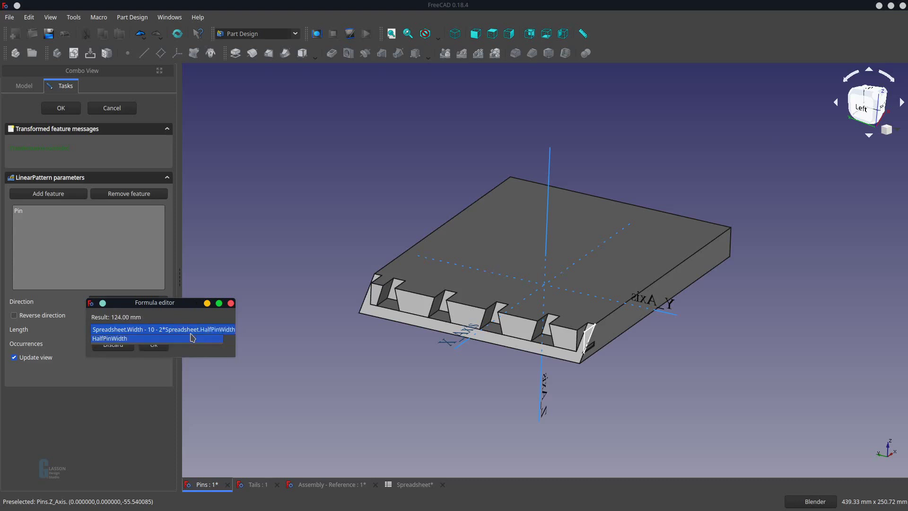
{"action": "key", "text": "Return"}
{"action": "type", "text": "- Sp"}
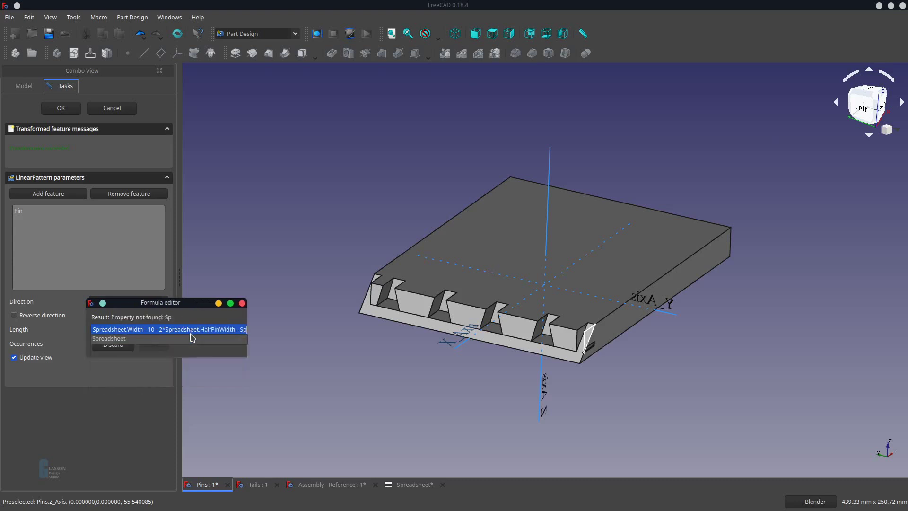
{"action": "key", "text": "Down"}
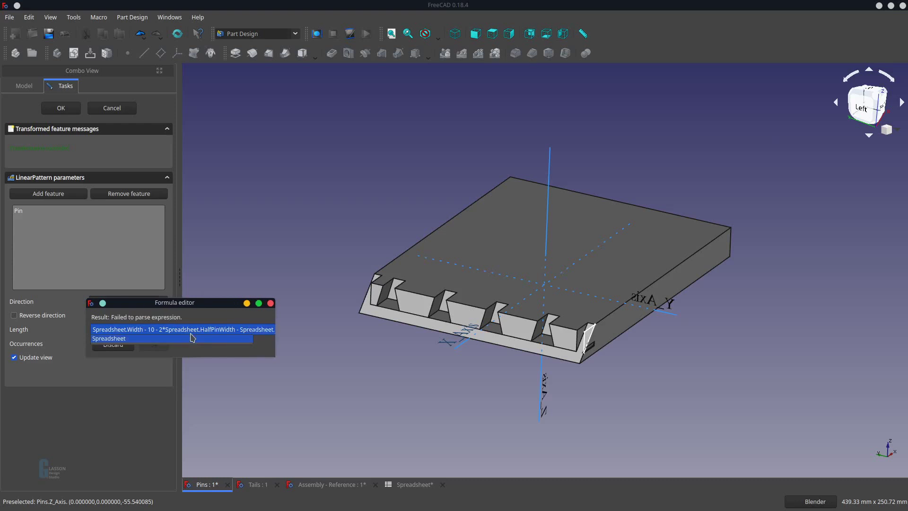
{"action": "type", "text": "Fu"}
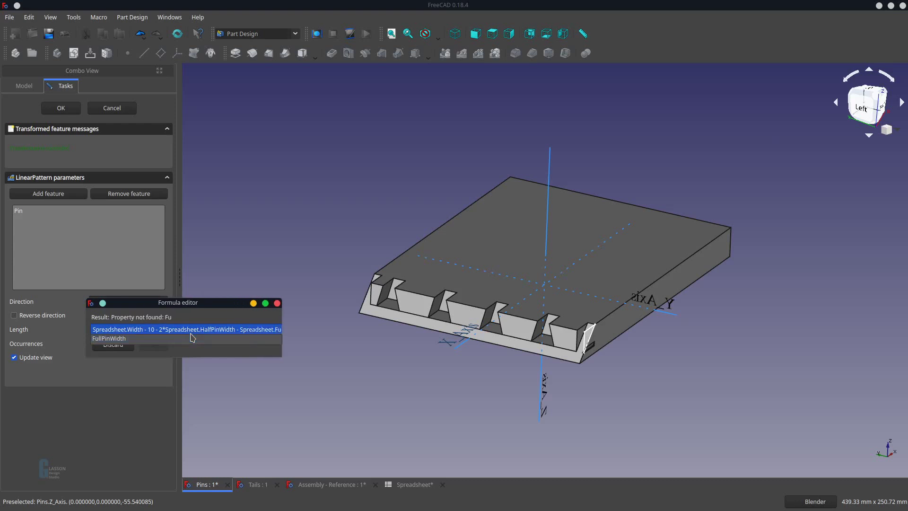
{"action": "key", "text": "Escape"}
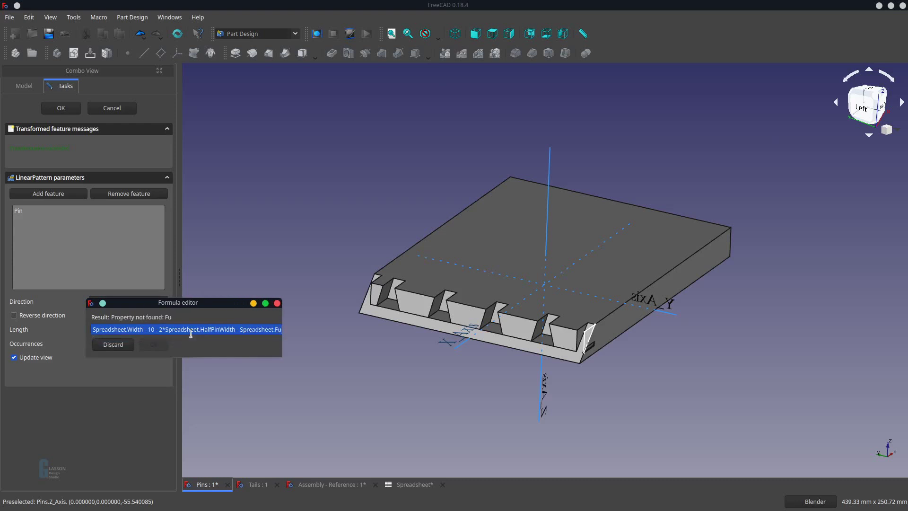
{"action": "type", "text": "llPinWidth"}
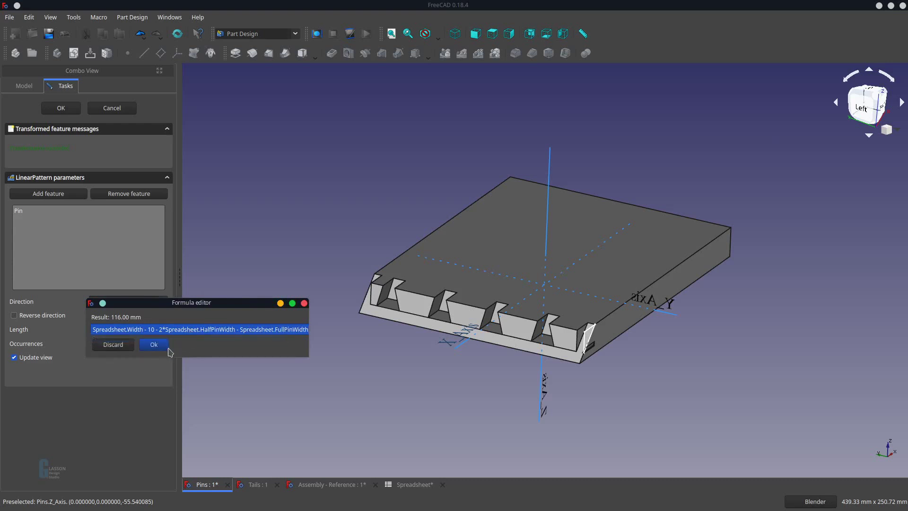
{"action": "left_click", "coordinate": [158, 346]}
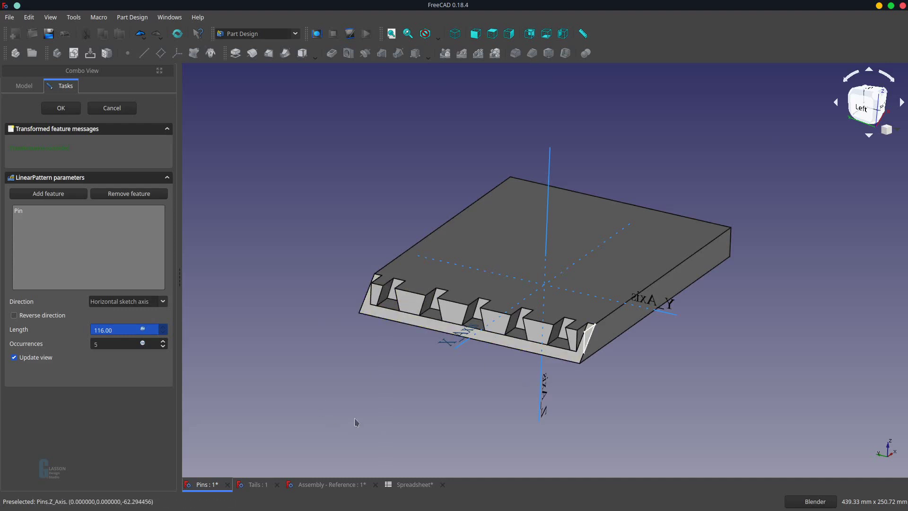
{"action": "left_click", "coordinate": [59, 108]}
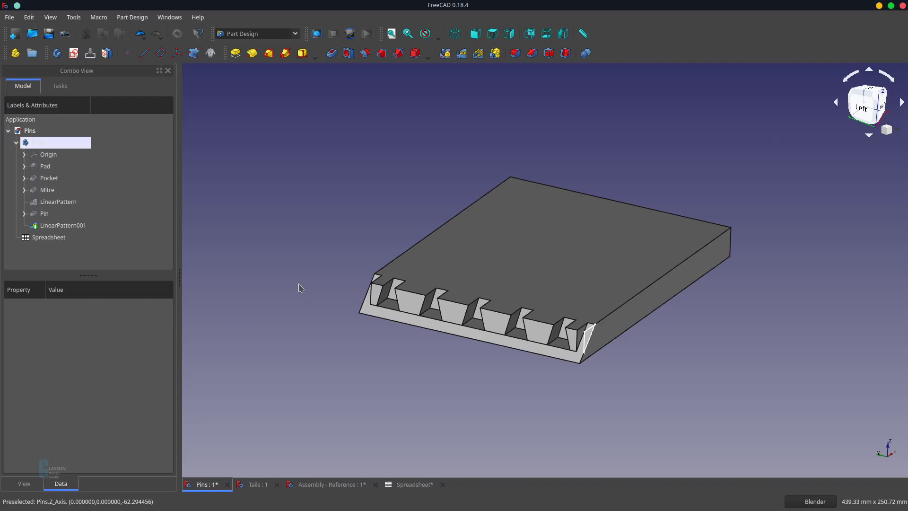
{"action": "key", "text": "ctrl+s"}
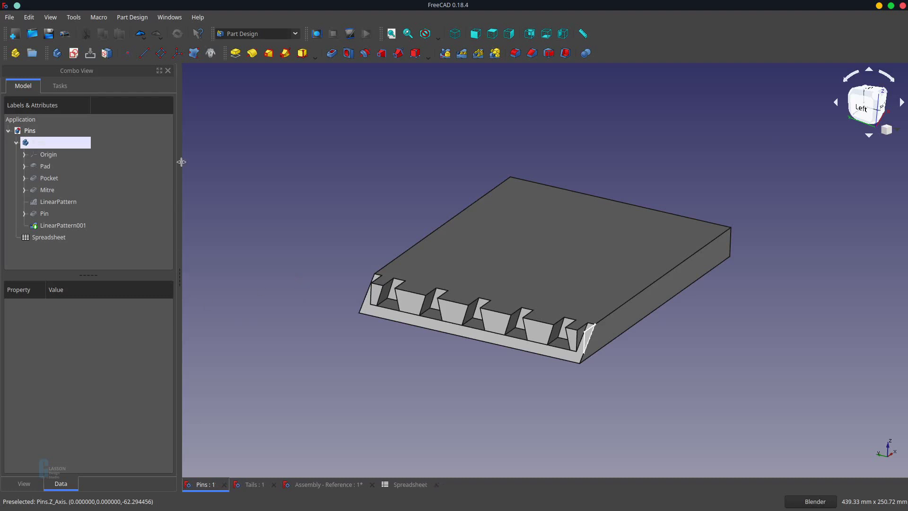
Switch to the Tails document and start a new sketch on the XY plane of its body
{"action": "left_click", "coordinate": [252, 486]}
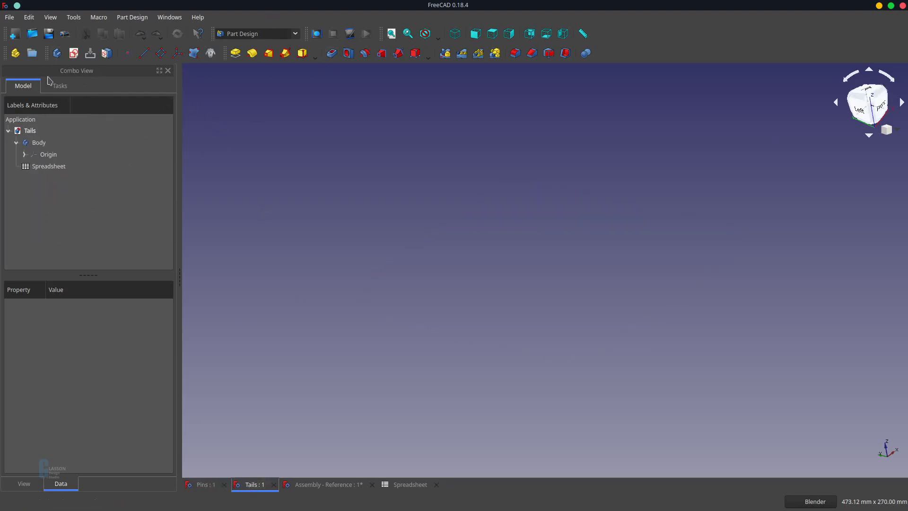
{"action": "left_click", "coordinate": [47, 144]}
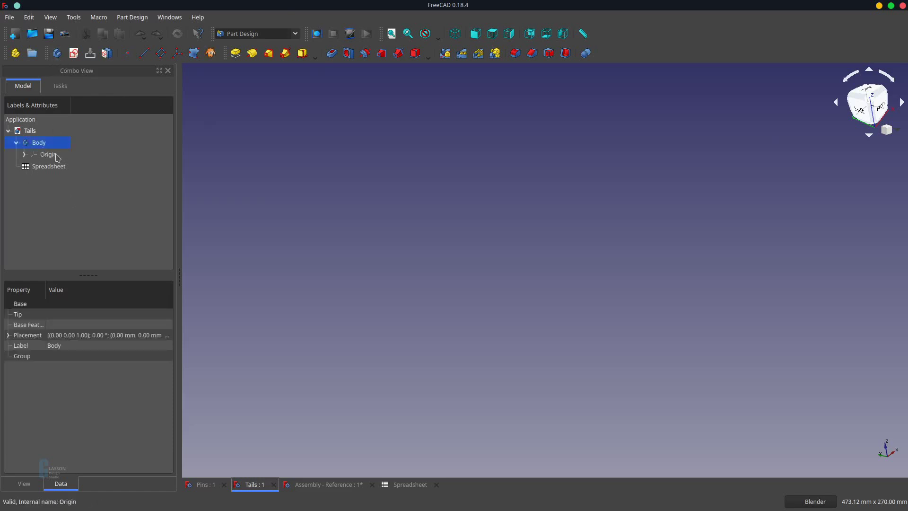
{"action": "left_click", "coordinate": [49, 155]}
{"action": "left_click", "coordinate": [74, 53]}
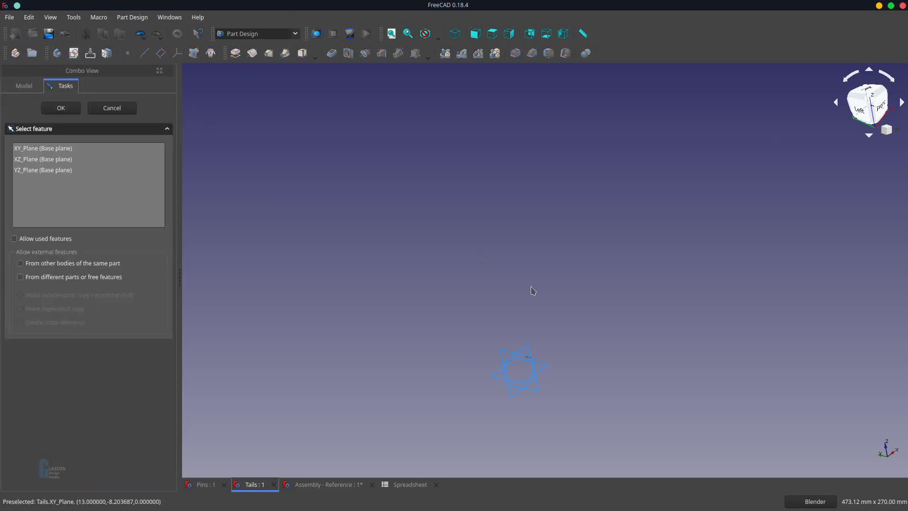
{"action": "left_click", "coordinate": [27, 148]}
{"action": "left_click", "coordinate": [60, 110]}
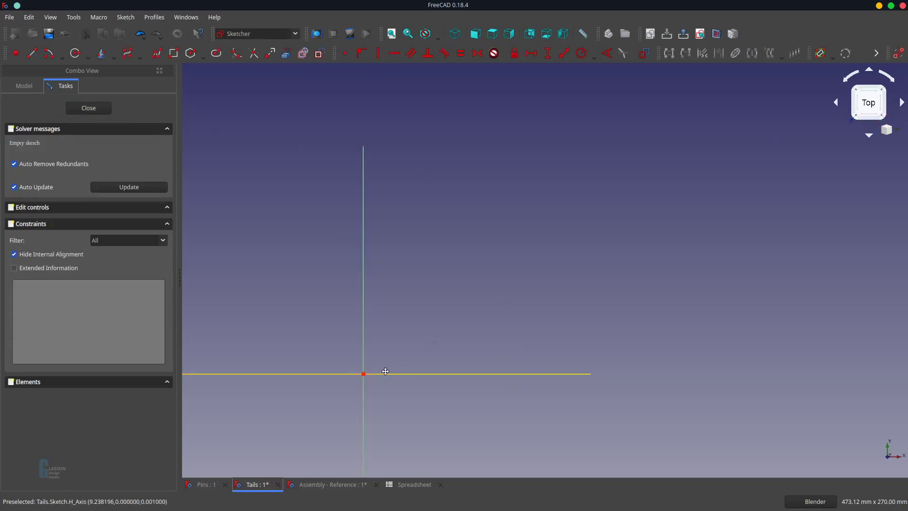
Draw a rectangle around the sketch origin, spanning both axes
{"action": "mouse_move", "coordinate": [386, 371]}
{"action": "middle_mouse_down", "text": "shift"}
{"action": "mouse_move", "coordinate": [613, 224]}
{"action": "mouse_move", "coordinate": [554, 269]}
{"action": "middle_mouse_up", "text": "shift"}
{"action": "left_click", "coordinate": [174, 53]}
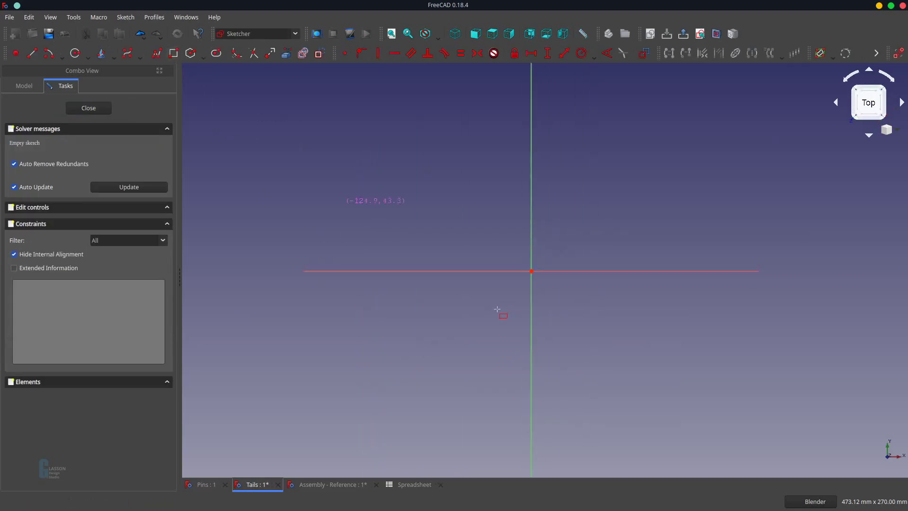
{"action": "left_click", "coordinate": [405, 204]}
{"action": "left_click", "coordinate": [706, 353]}
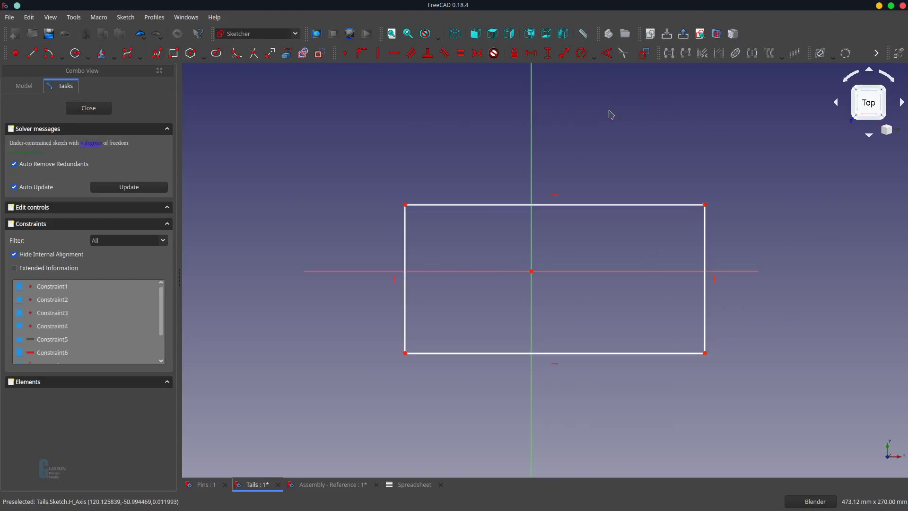
Make two opposite corners of the rectangle symmetric about the sketch origin
{"action": "left_click", "coordinate": [405, 205]}
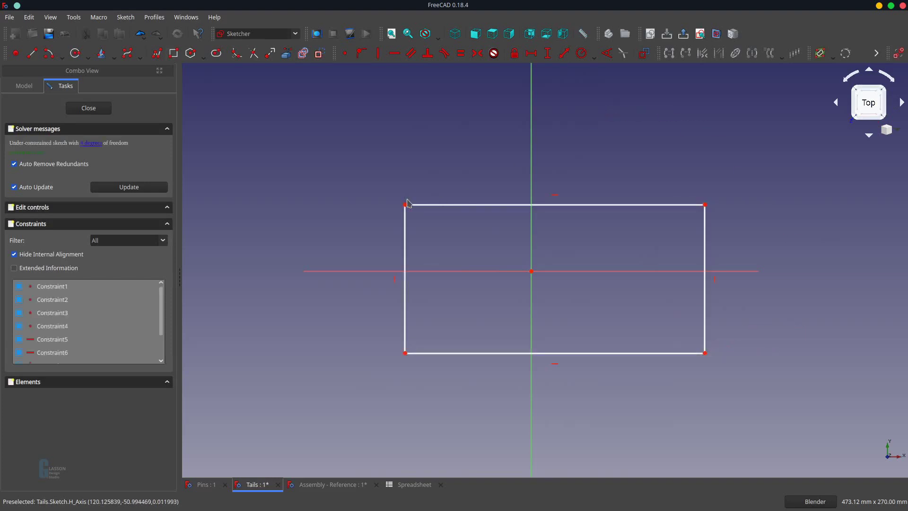
{"action": "left_click", "coordinate": [705, 353]}
{"action": "left_click", "coordinate": [531, 271]}
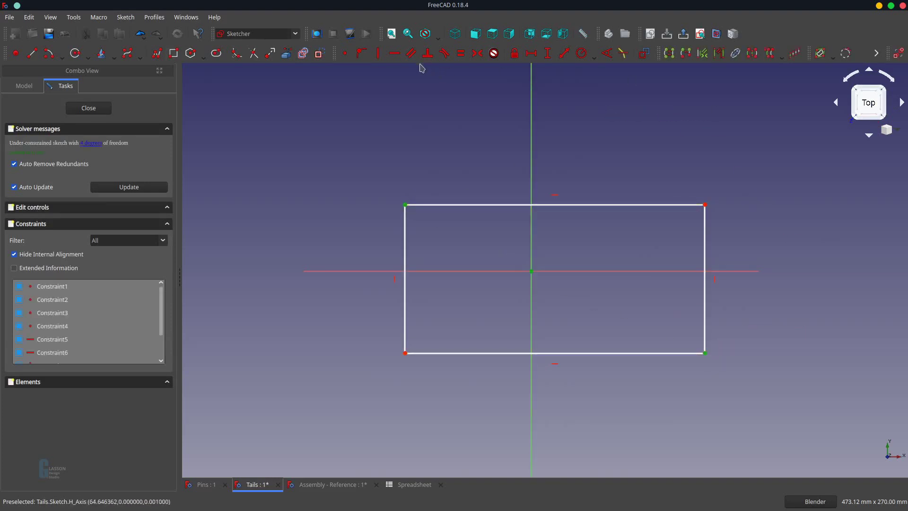
{"action": "left_click", "coordinate": [477, 53]}
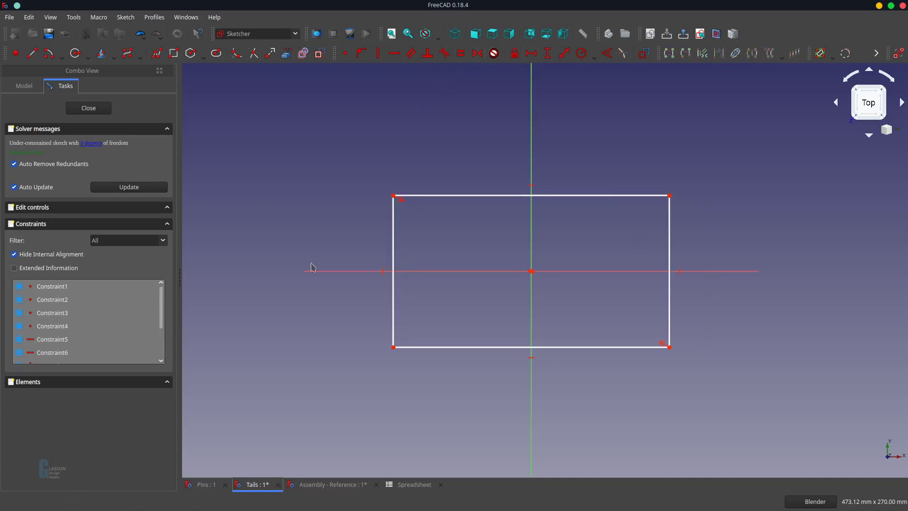
Constrain the rectangle's vertical side to the expression Spreadsheet.Width
{"action": "left_click", "coordinate": [394, 227]}
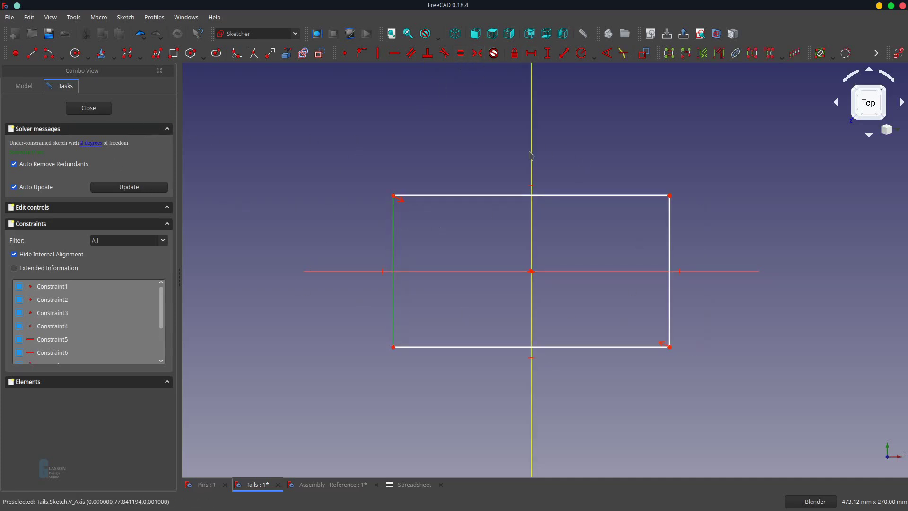
{"action": "left_click", "coordinate": [548, 53]}
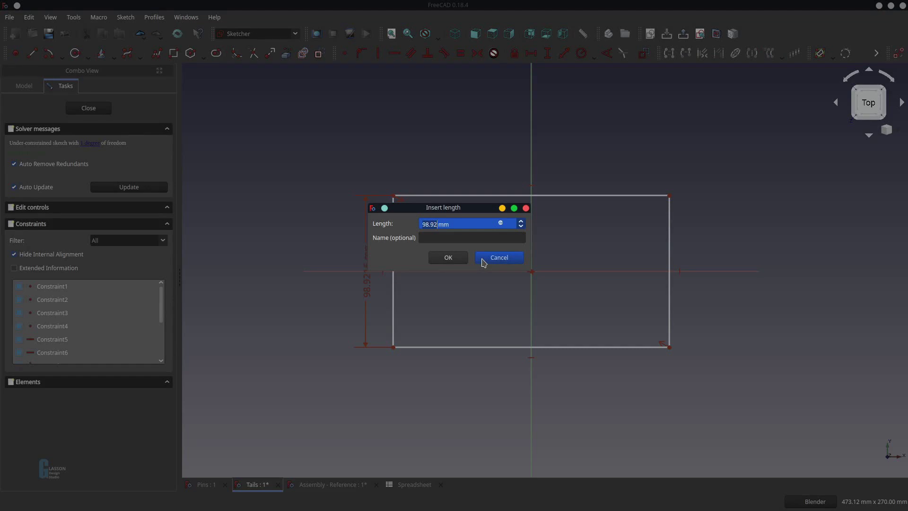
{"action": "key", "text": "equal"}
{"action": "type", "text": "Spreadsheet."}
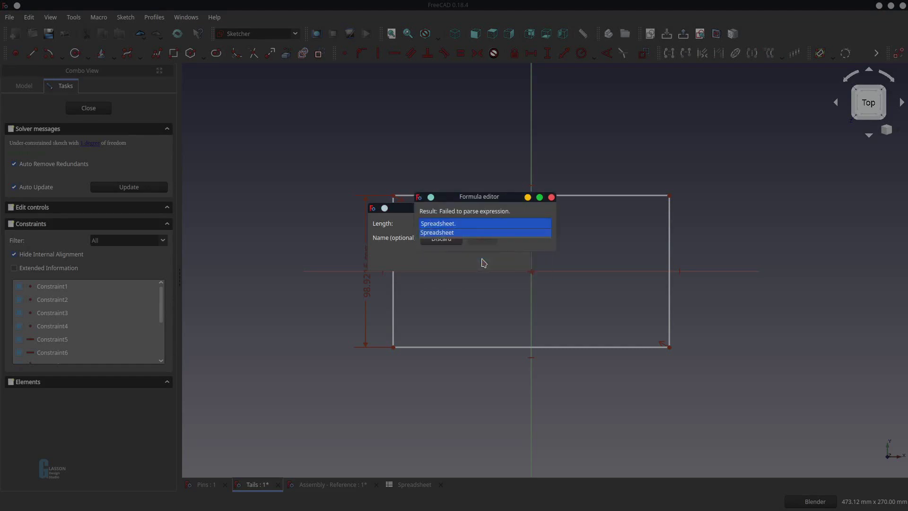
{"action": "type", "text": "Width"}
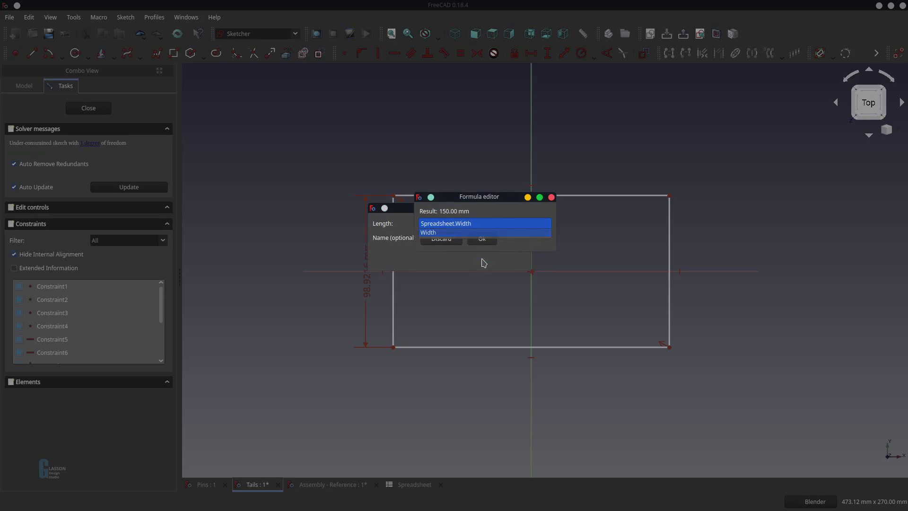
{"action": "key", "text": "Return"}
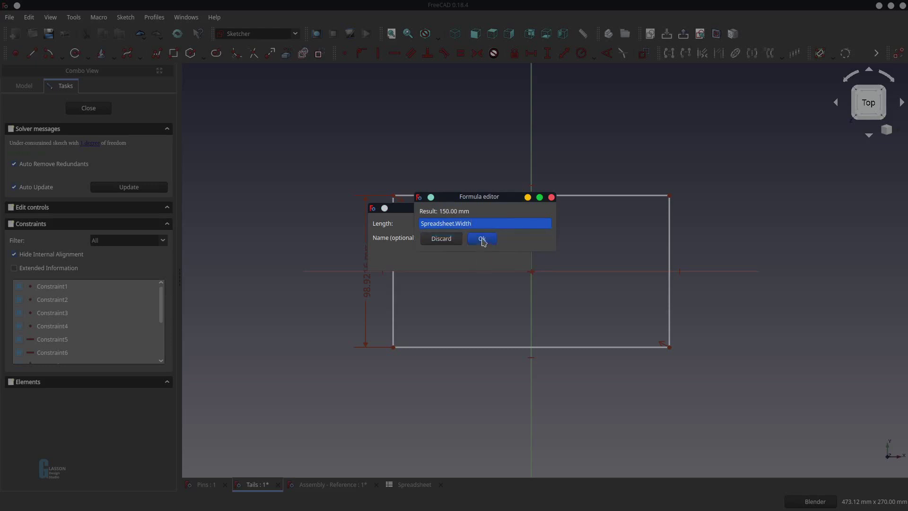
{"action": "left_click", "coordinate": [482, 238]}
{"action": "left_click", "coordinate": [448, 257]}
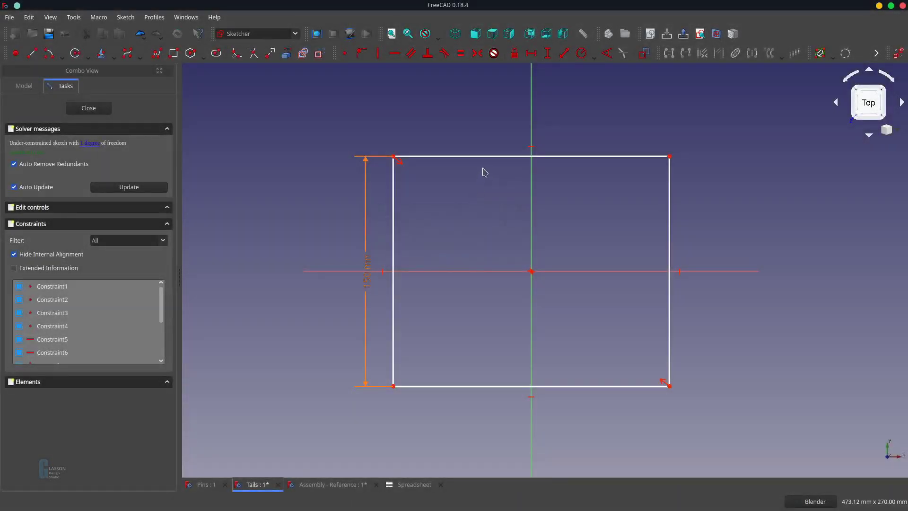
Constrain the rectangle's horizontal side to the expression Spreadsheet.Length and close the sketch
{"action": "scroll", "coordinate": [487, 161], "scroll_direction": "down", "scroll_amount": 4}
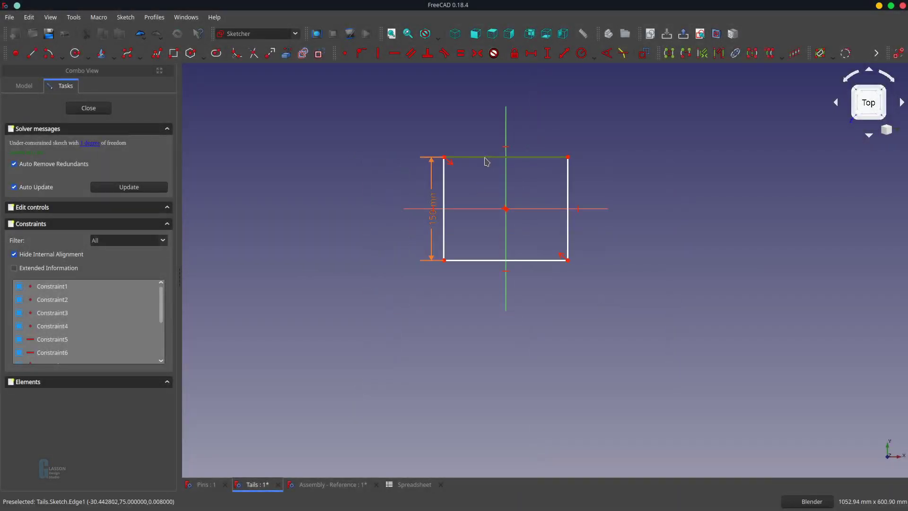
{"action": "left_click", "coordinate": [487, 161]}
{"action": "key", "text": "l"}
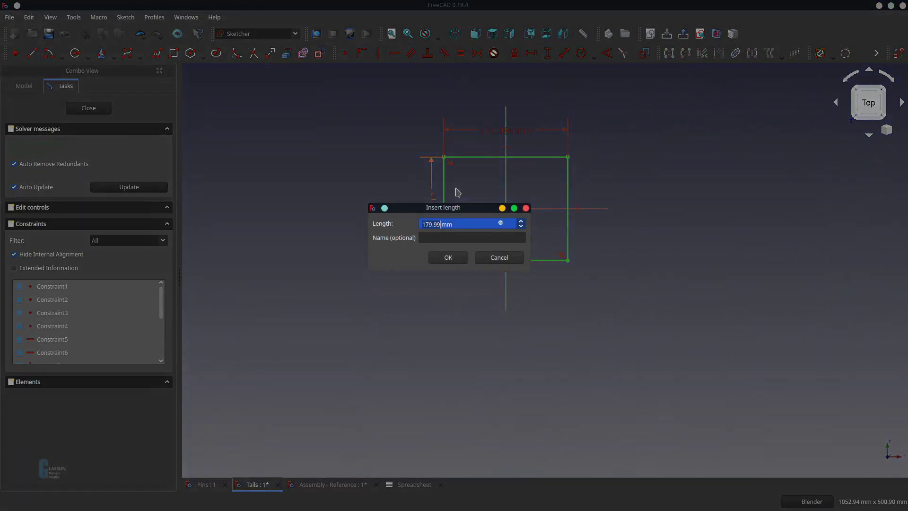
{"action": "key", "text": "equal"}
{"action": "type", "text": "Spreadsheet."}
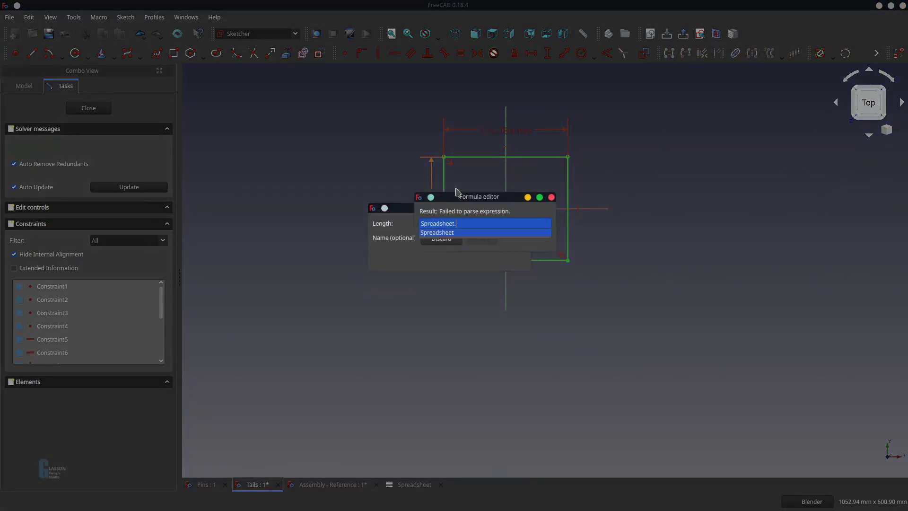
{"action": "type", "text": "Len"}
{"action": "type", "text": "gth"}
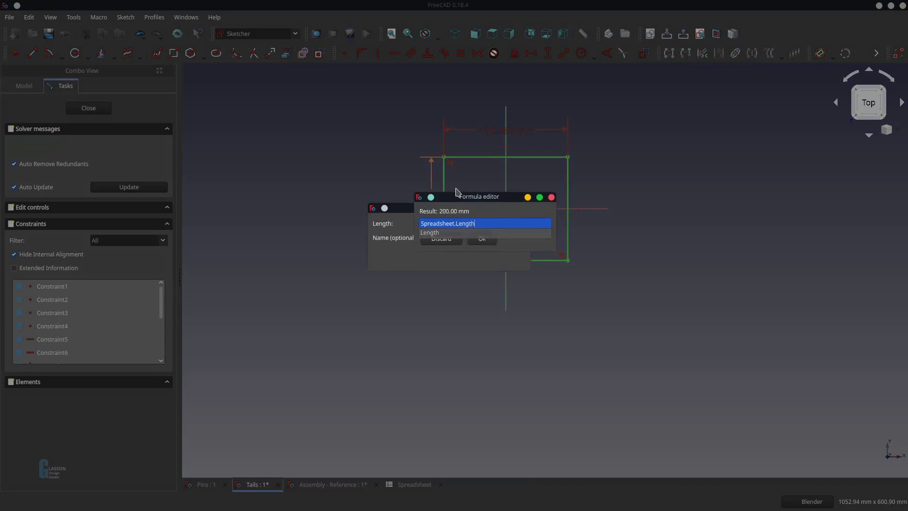
{"action": "left_click", "coordinate": [481, 244]}
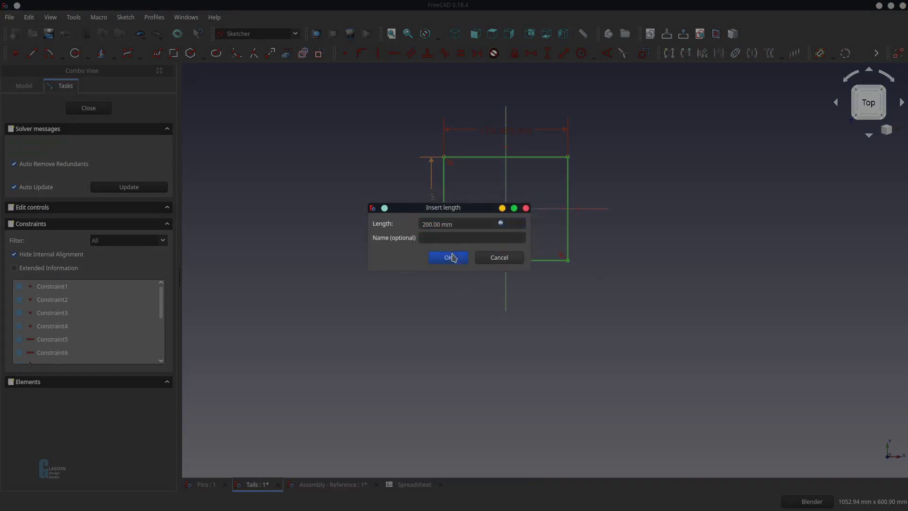
{"action": "left_click", "coordinate": [451, 257]}
{"action": "left_click", "coordinate": [67, 110]}
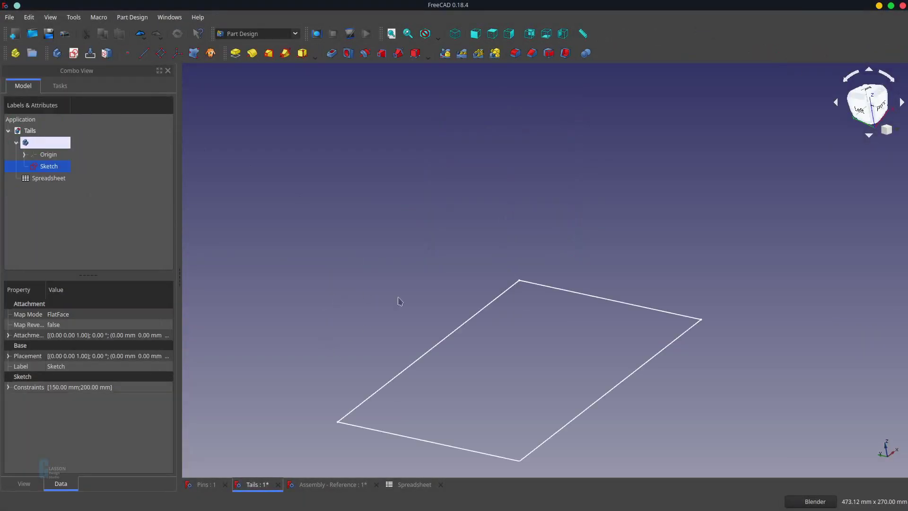
Pad the rectangle with its length set to Spreadsheet.Thickness, saving the document and accepting the pad
{"action": "left_click", "coordinate": [235, 53]}
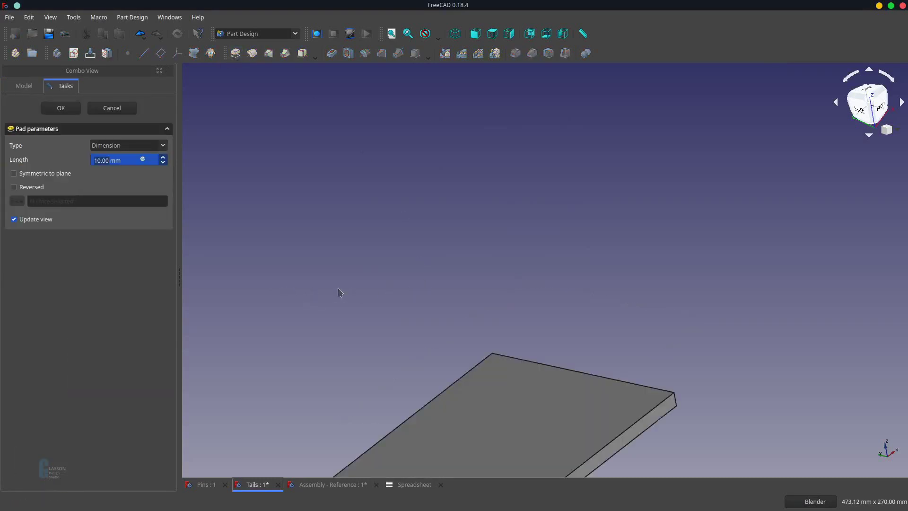
{"action": "key", "text": "equal"}
{"action": "type", "text": "Spre"}
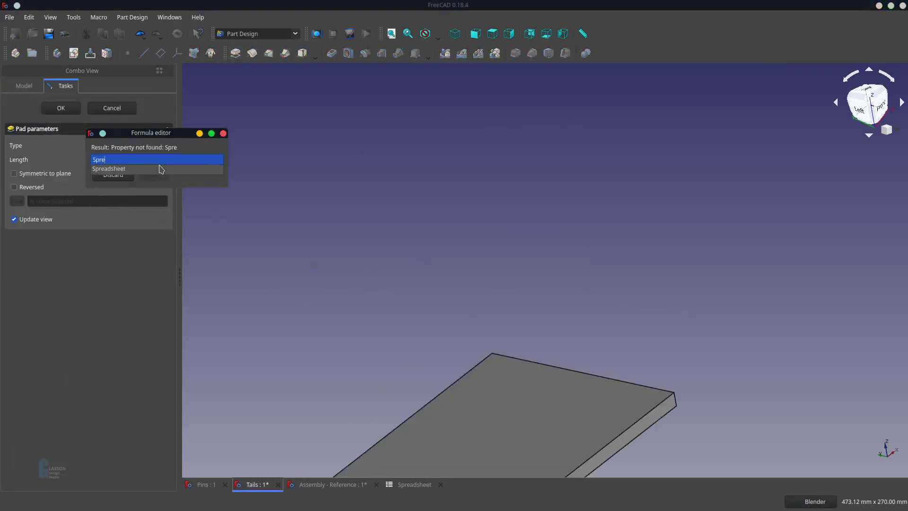
{"action": "left_click", "coordinate": [160, 169]}
{"action": "type", "text": ".Thi"}
{"action": "left_click", "coordinate": [161, 169]}
{"action": "left_click", "coordinate": [154, 175]}
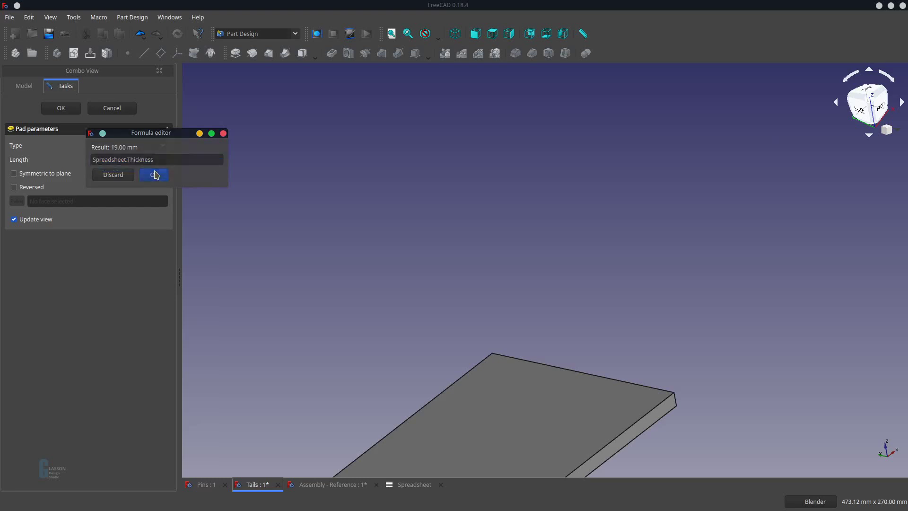
{"action": "key", "text": "v"}
{"action": "key", "text": "f"}
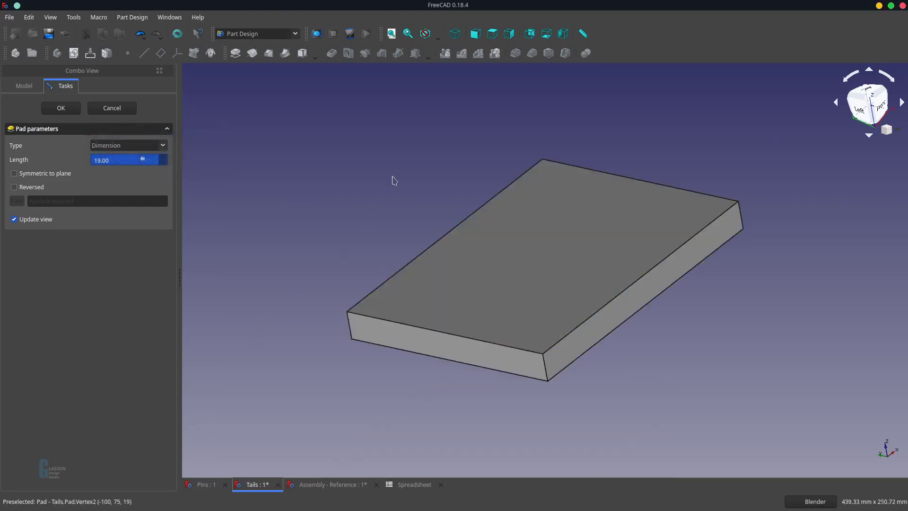
{"action": "left_click", "coordinate": [455, 34]}
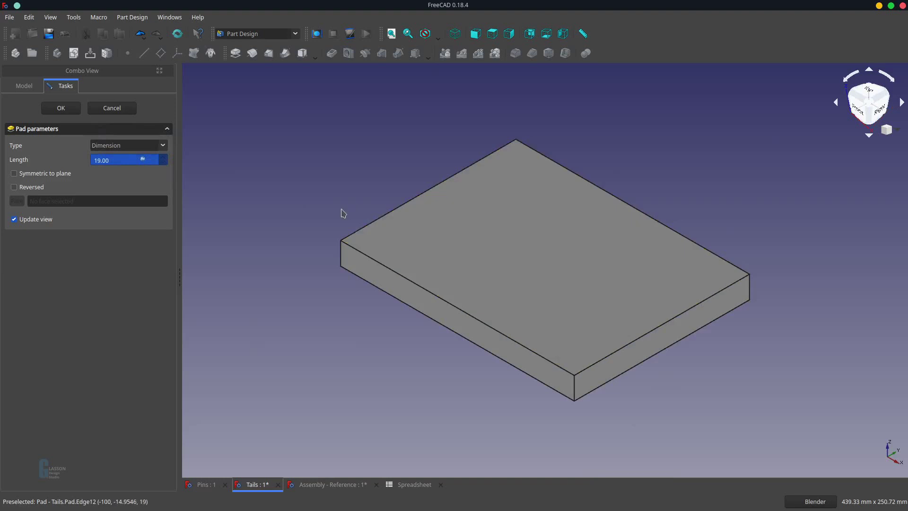
{"action": "key", "text": "ctrl+s"}
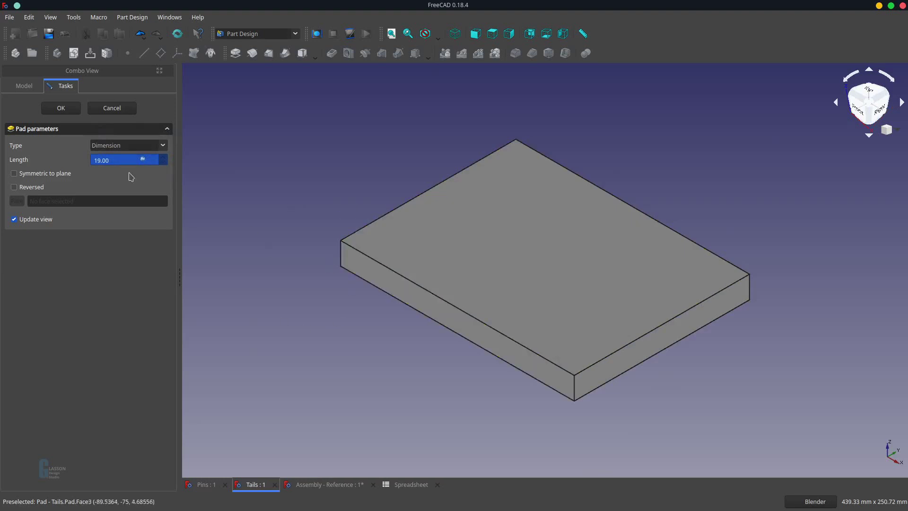
{"action": "key", "text": "Return"}
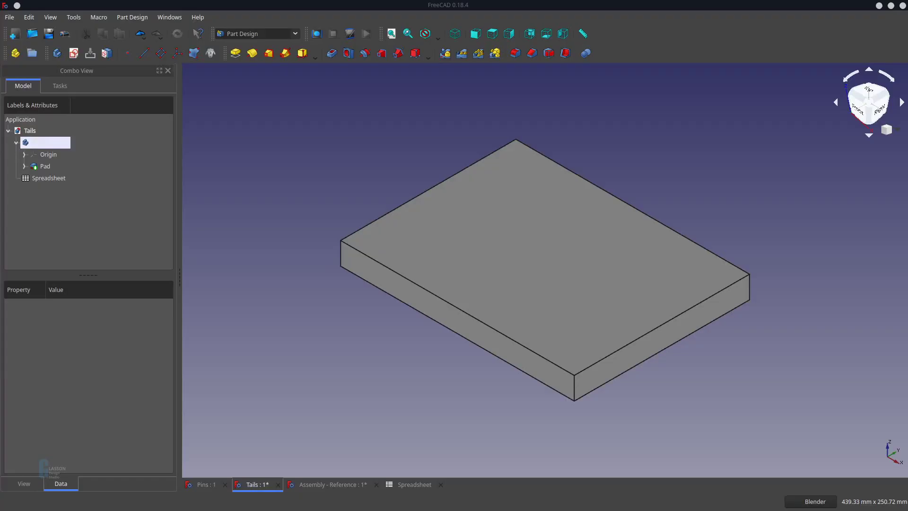
Start a sketch on the board's long front side face and reference its upper and lower edges as external geometry
{"action": "left_click", "coordinate": [373, 265]}
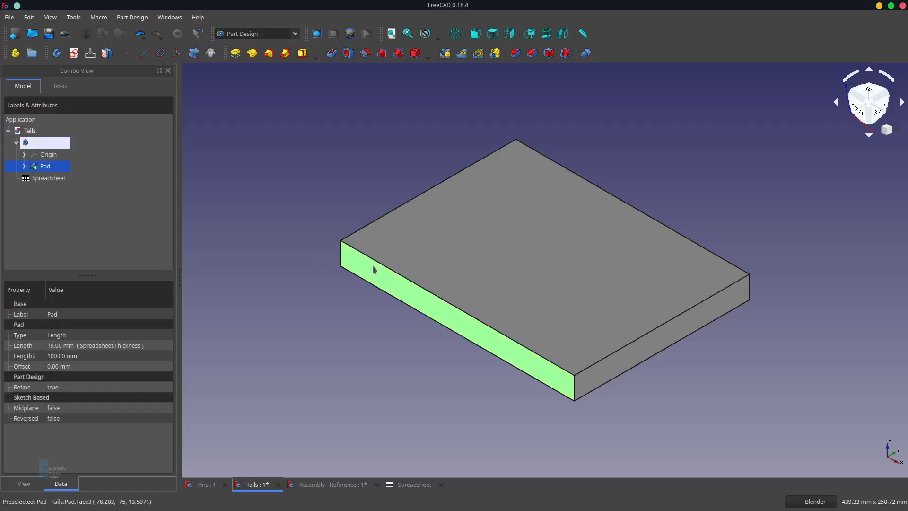
{"action": "left_click", "coordinate": [74, 52]}
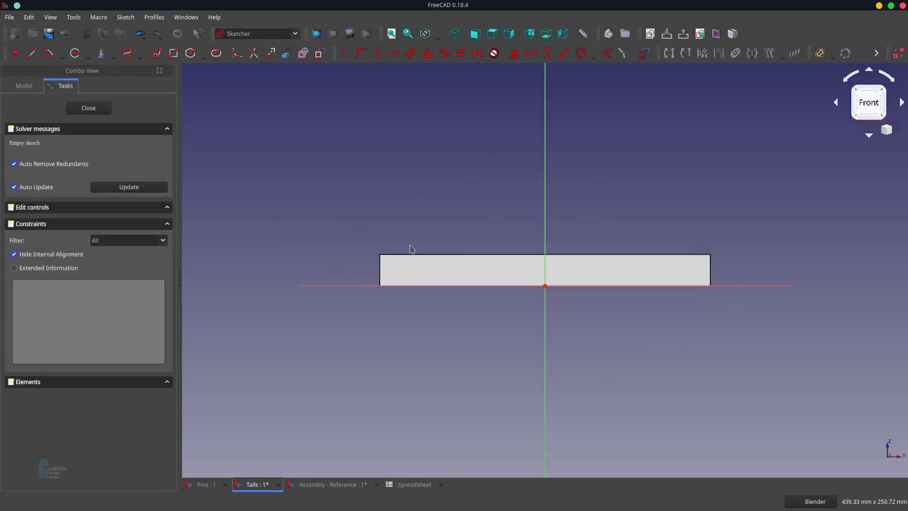
{"action": "left_click", "coordinate": [286, 52]}
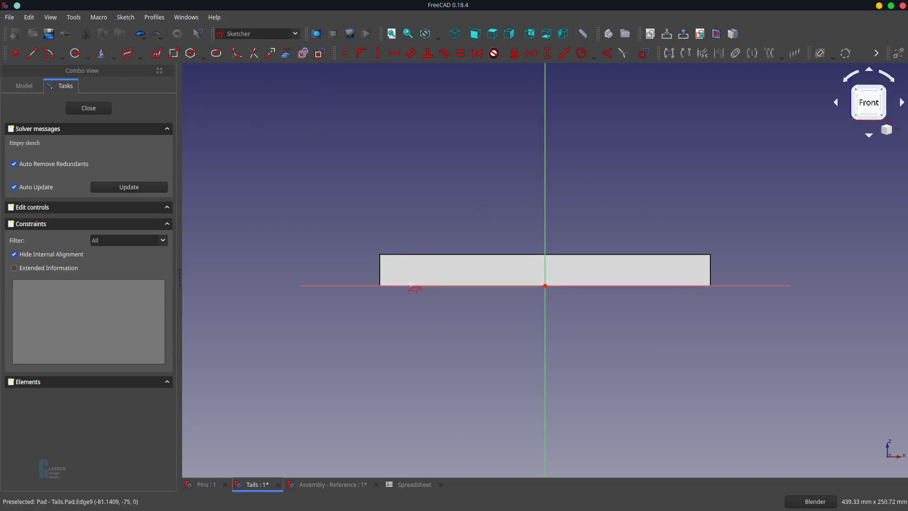
{"action": "left_click", "coordinate": [415, 260]}
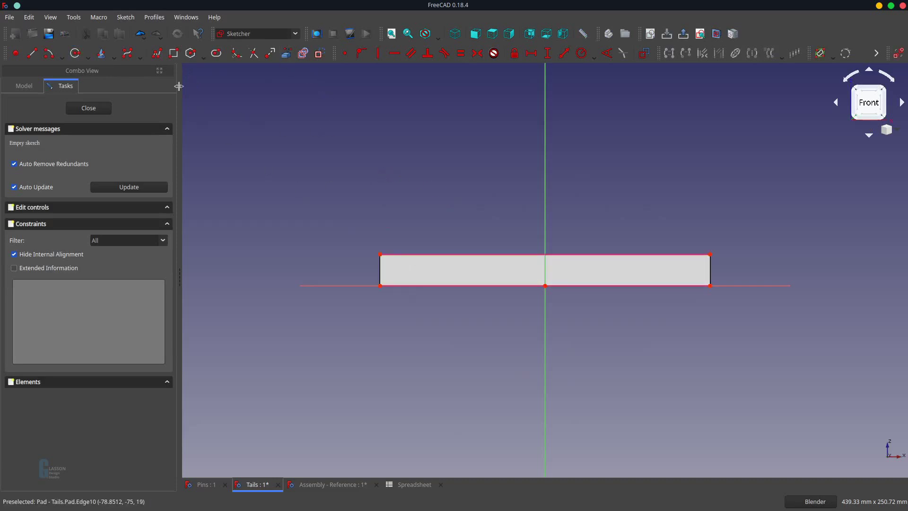
Draw a closed four-sided polyline about 8 mm wide at the face's left end, with a slanted edge rising from the lower corner
{"action": "left_click", "coordinate": [127, 53]}
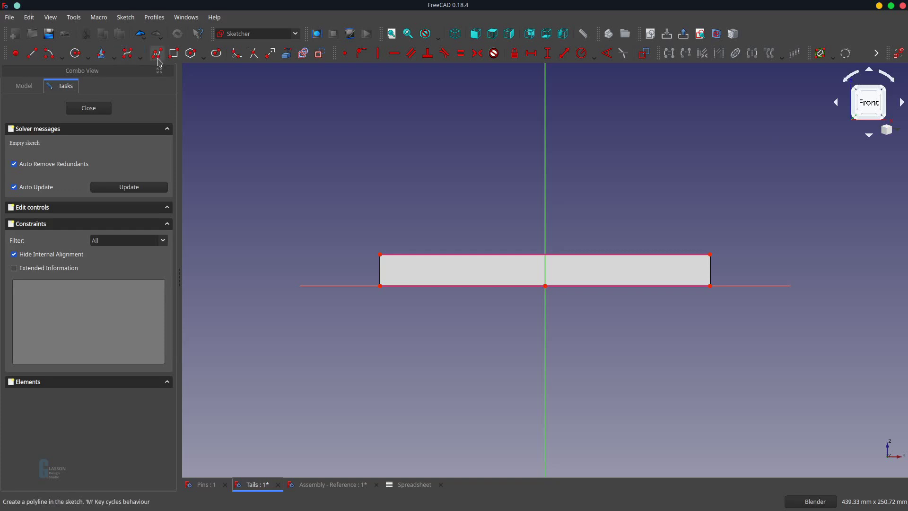
{"action": "left_click", "coordinate": [381, 285]}
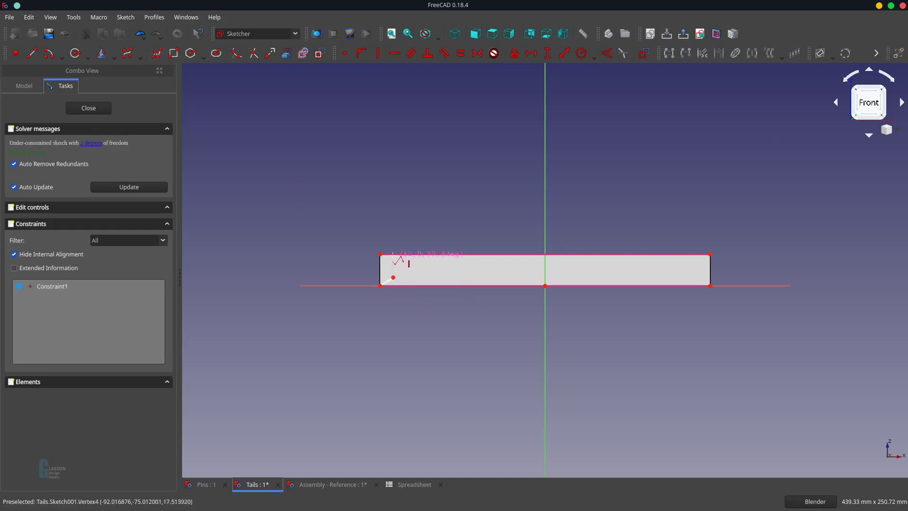
{"action": "left_click", "coordinate": [393, 255]}
{"action": "left_click", "coordinate": [381, 255]}
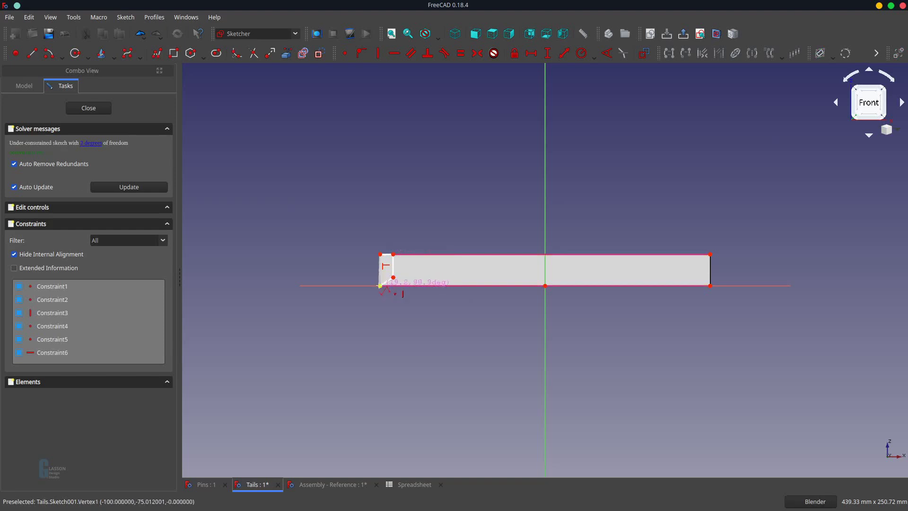
{"action": "left_click", "coordinate": [382, 286]}
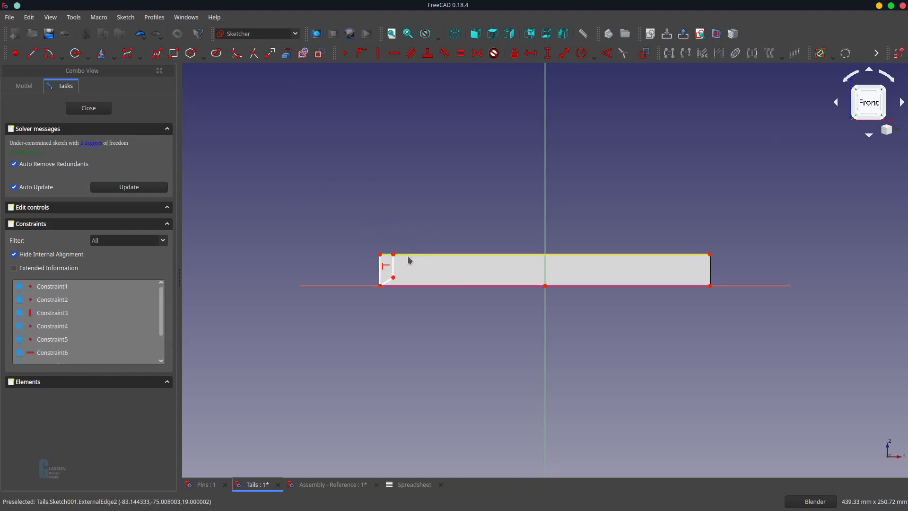
Constrain the four-sided profile's horizontal width to the expression Spreadsheet.Lap
{"action": "left_click", "coordinate": [531, 53]}
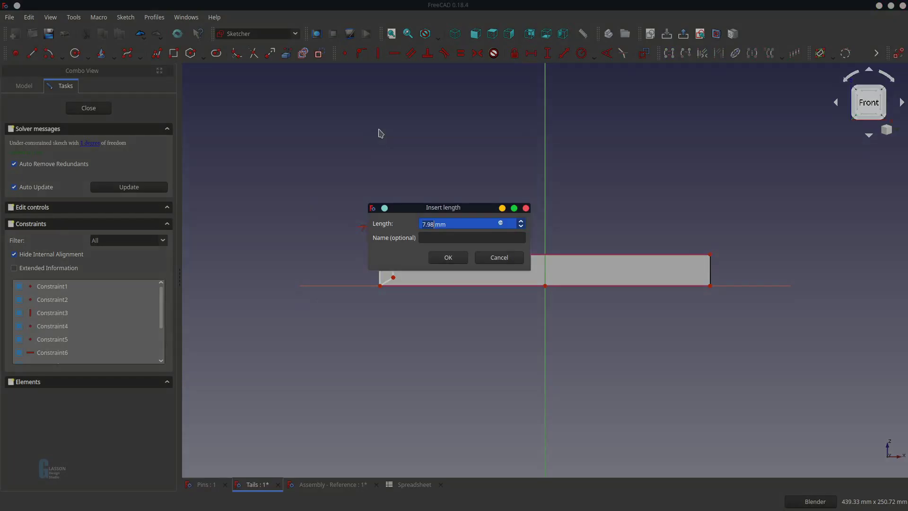
{"action": "key", "text": "equal"}
{"action": "type", "text": "Spreadsheet."}
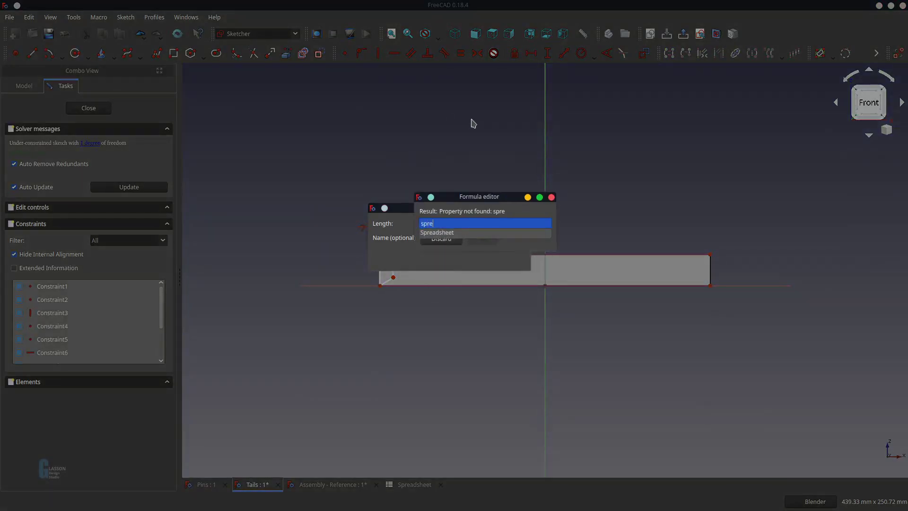
{"action": "type", "text": "lap"}
{"action": "key", "text": "Down"}
{"action": "key", "text": "Return"}
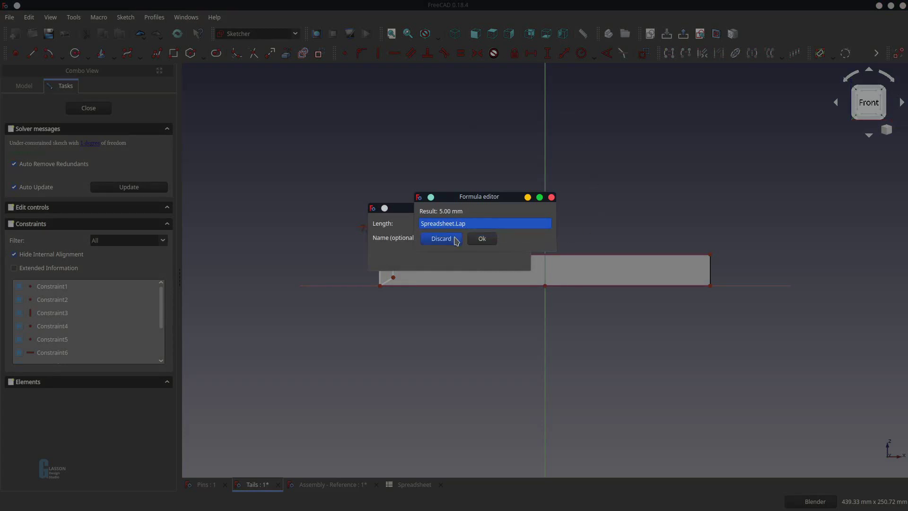
{"action": "left_click", "coordinate": [482, 239]}
{"action": "left_click", "coordinate": [462, 258]}
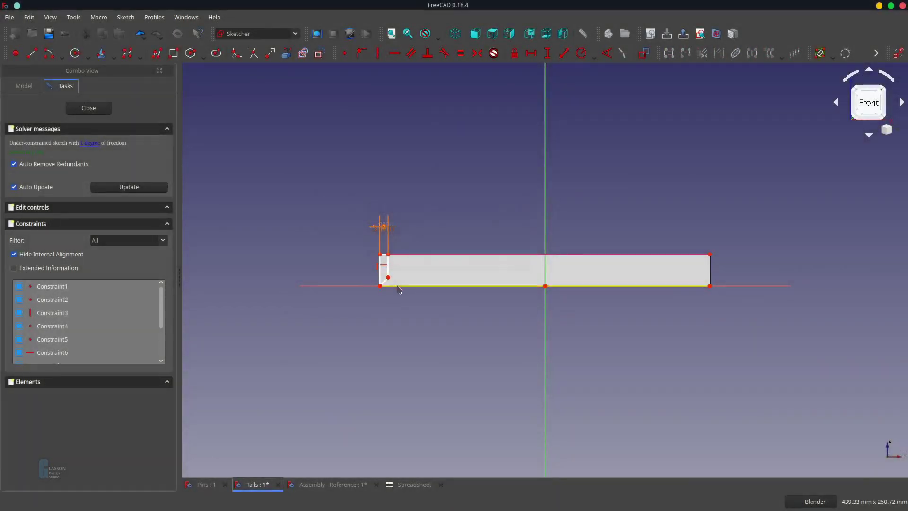
Constrain the lap profile's slanted lower edge to an angle of 45° and close the sketch
{"action": "left_click", "coordinate": [384, 284]}
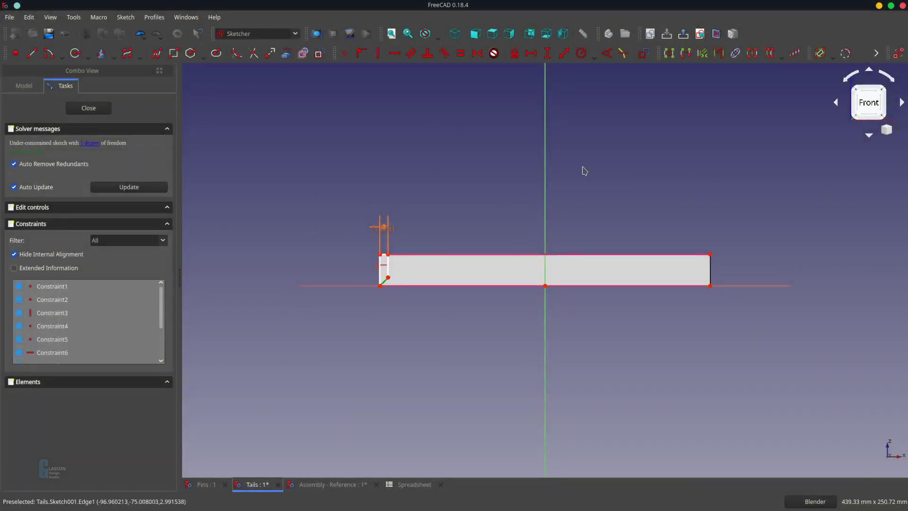
{"action": "left_click", "coordinate": [607, 56]}
{"action": "key", "text": "Return"}
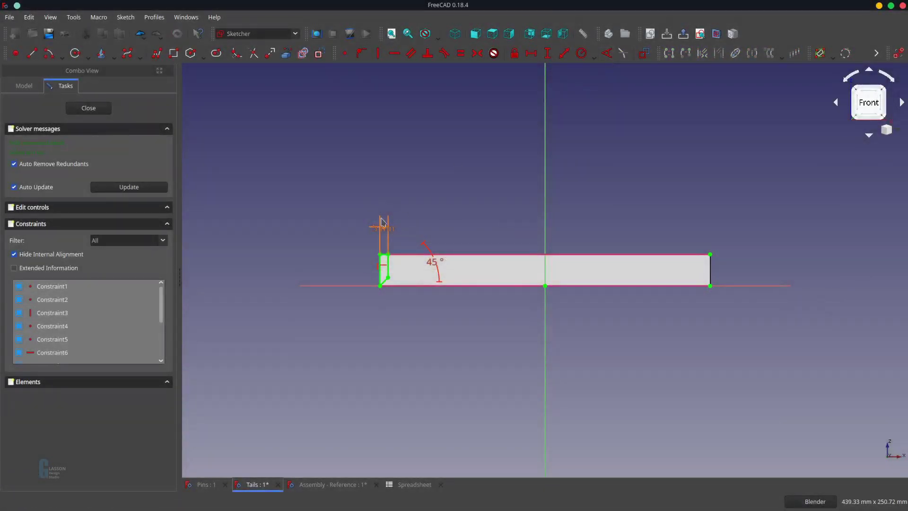
{"action": "key", "text": "Escape"}
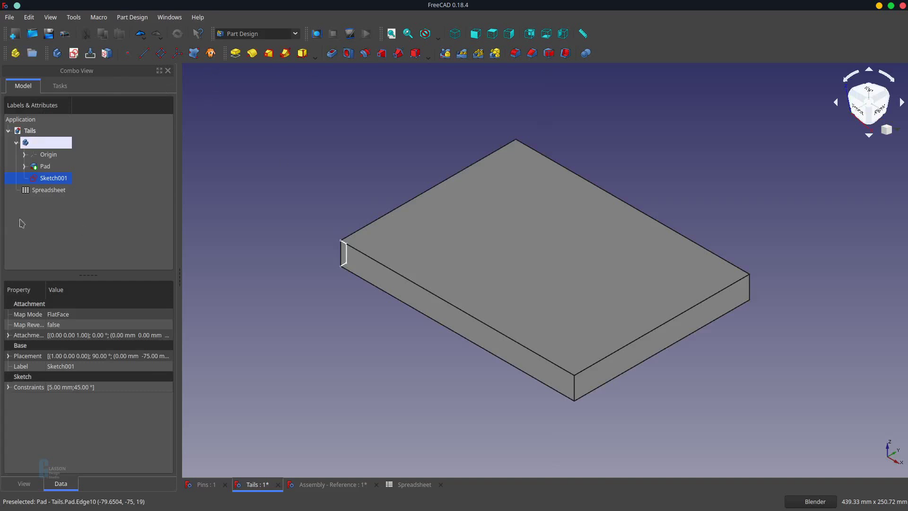
Pocket the four-sided lap profile with type Through all and rename the pocket Lap
{"action": "left_click", "coordinate": [332, 54]}
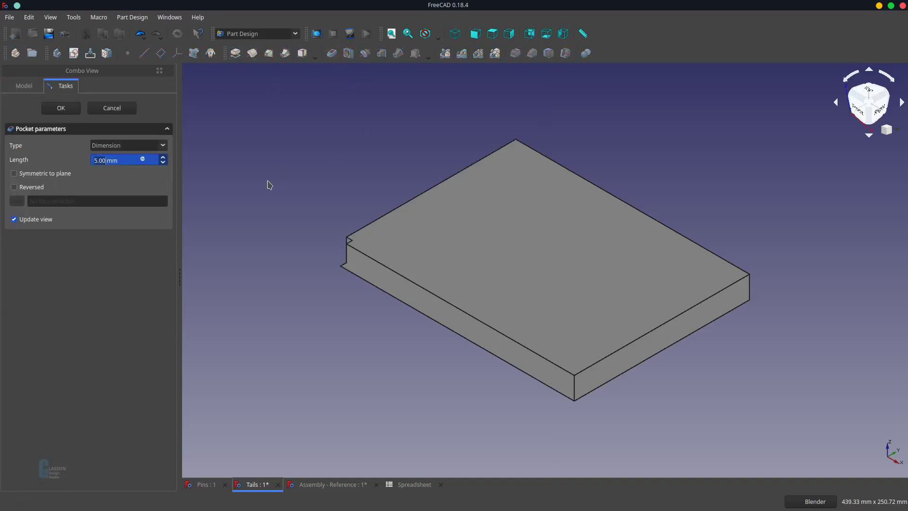
{"action": "left_click", "coordinate": [148, 145]}
{"action": "left_click", "coordinate": [121, 169]}
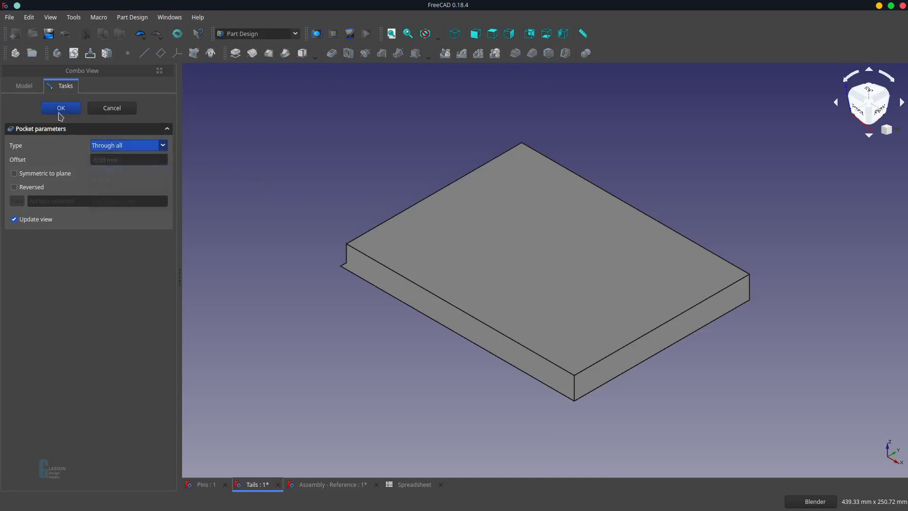
{"action": "left_click", "coordinate": [60, 112]}
{"action": "left_click", "coordinate": [46, 182]}
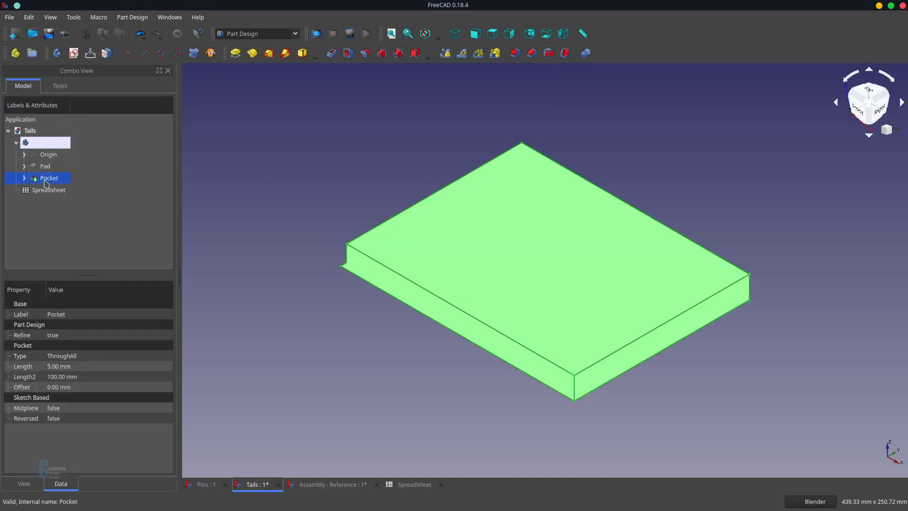
{"action": "left_click", "coordinate": [46, 180]}
{"action": "type", "text": "Lap"}
{"action": "key", "text": "Return"}
{"action": "left_click", "coordinate": [431, 380]}
Start a sketch on the board's long front side face and reference its upper edge and short vertical left edge as external geometry
{"action": "middle_click_drag", "start_coordinate": [424, 384], "coordinate": [496, 369]}
{"action": "left_click", "coordinate": [398, 313]}
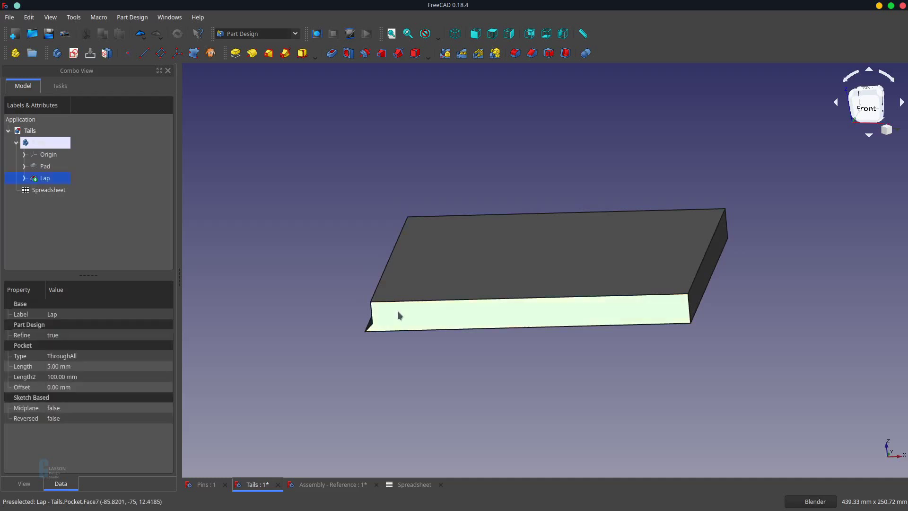
{"action": "left_click", "coordinate": [450, 323]}
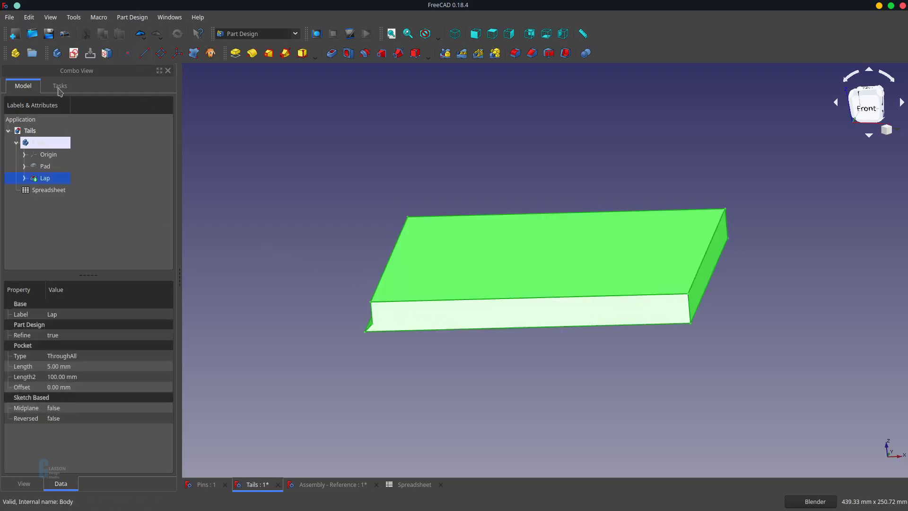
{"action": "left_click", "coordinate": [74, 53]}
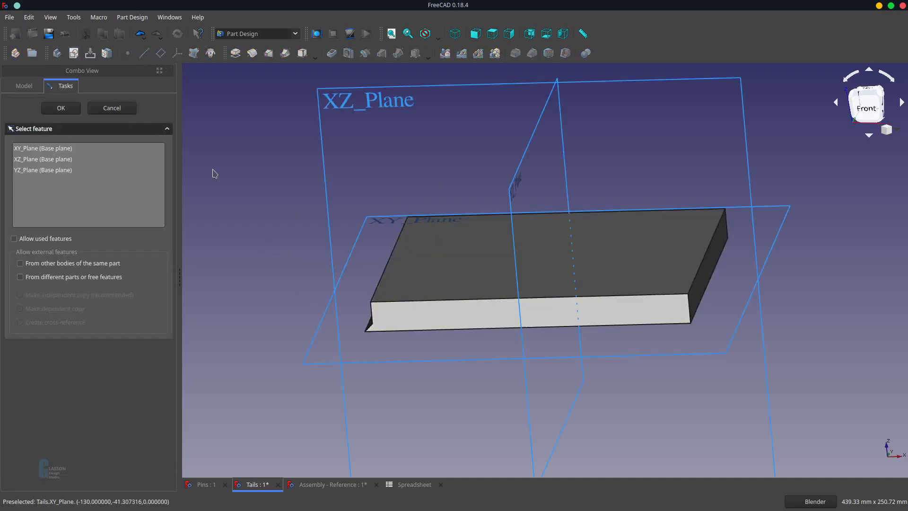
{"action": "left_click", "coordinate": [112, 108]}
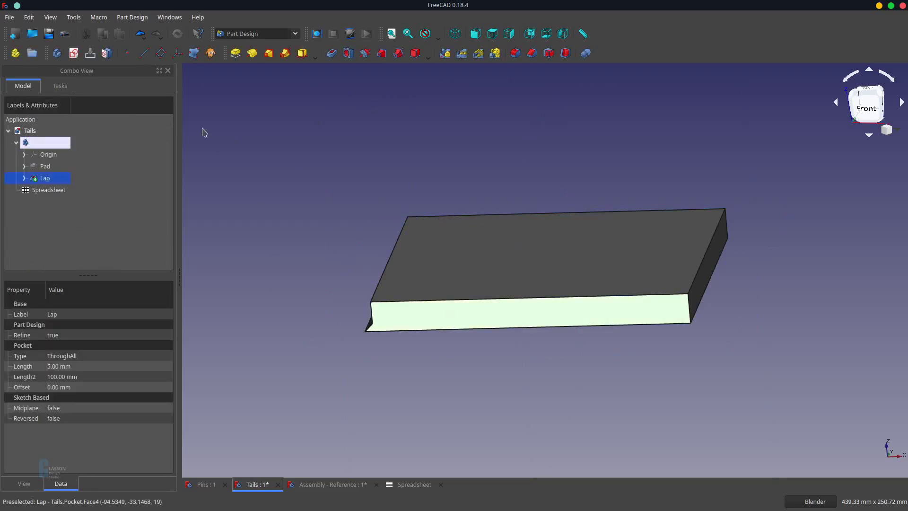
{"action": "left_click", "coordinate": [75, 54]}
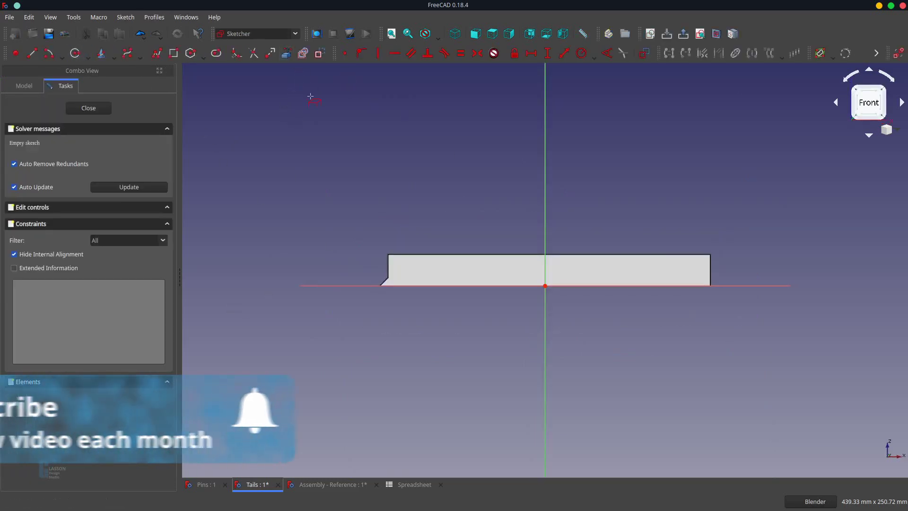
{"action": "left_click", "coordinate": [403, 254]}
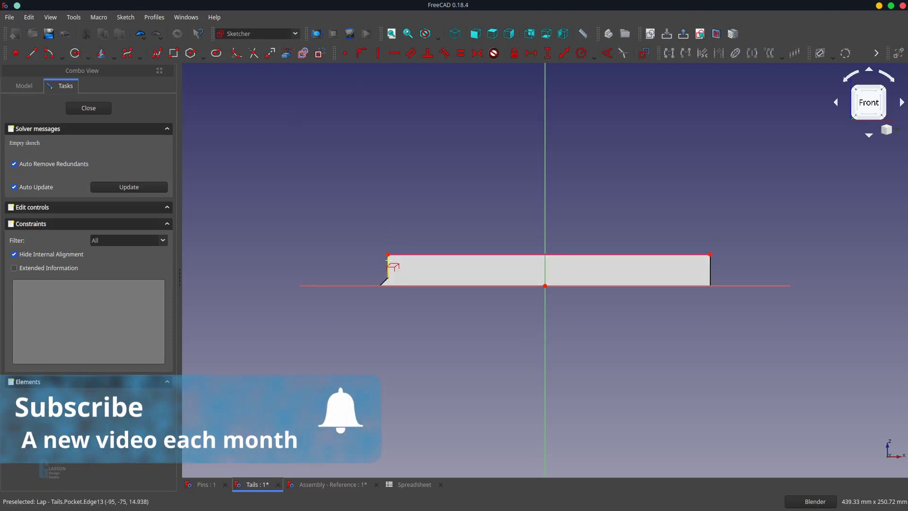
{"action": "left_click", "coordinate": [388, 261]}
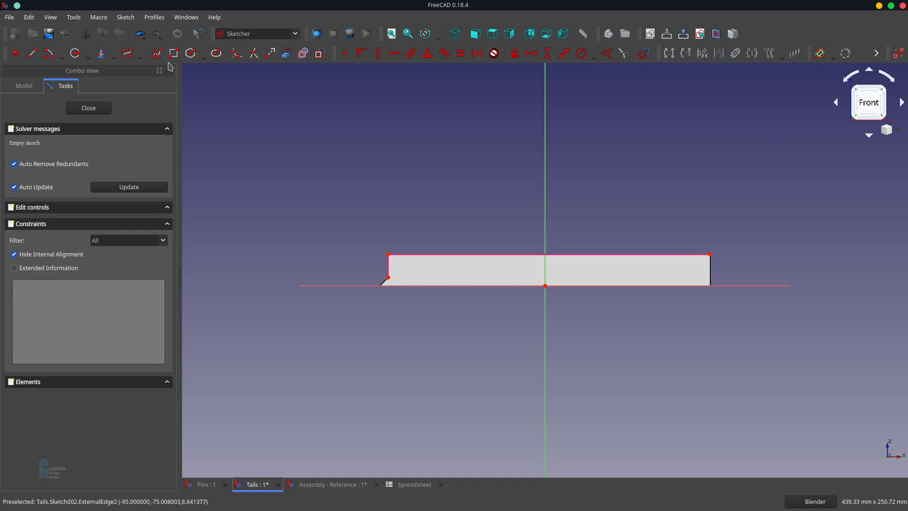
Draw a closed triangular polyline along the referenced vertical edge and part of the upper edge, with a sloping side back to the lower vertex
{"action": "left_click", "coordinate": [157, 54]}
{"action": "left_click", "coordinate": [389, 278]}
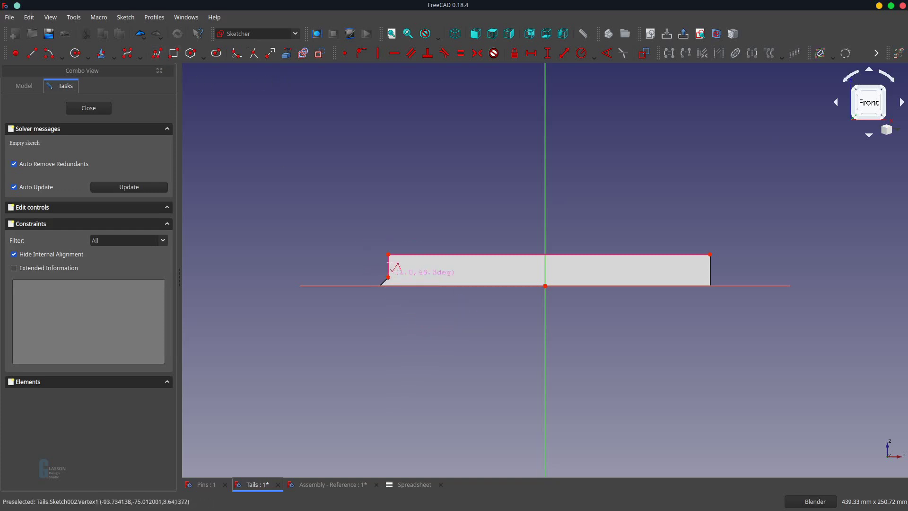
{"action": "left_click", "coordinate": [389, 255]}
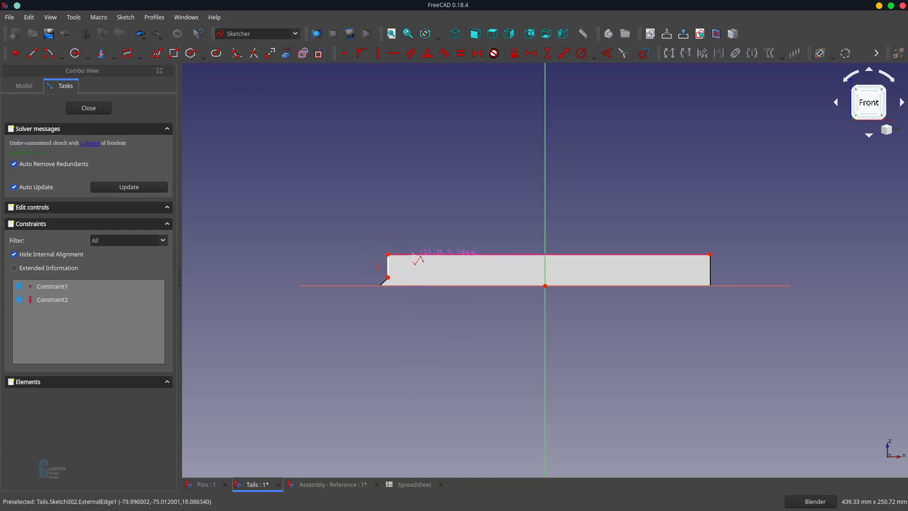
{"action": "left_click", "coordinate": [413, 255]}
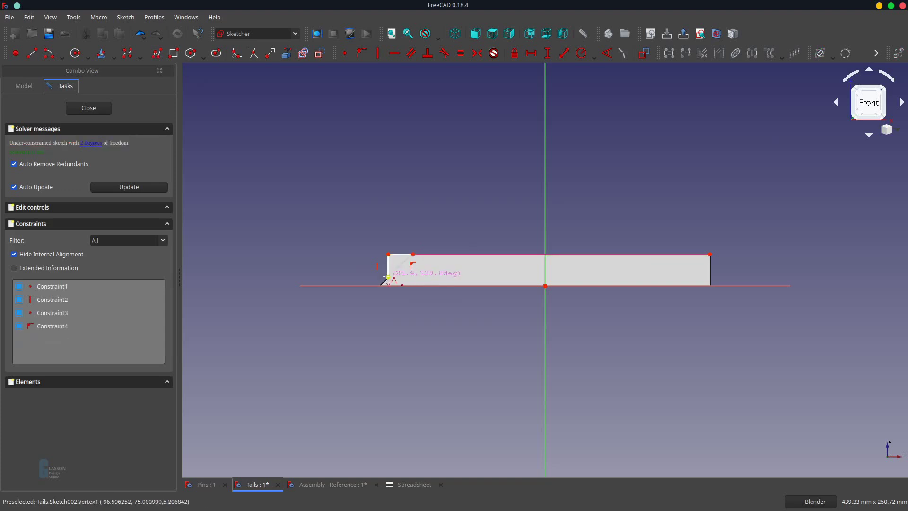
{"action": "left_click", "coordinate": [388, 278]}
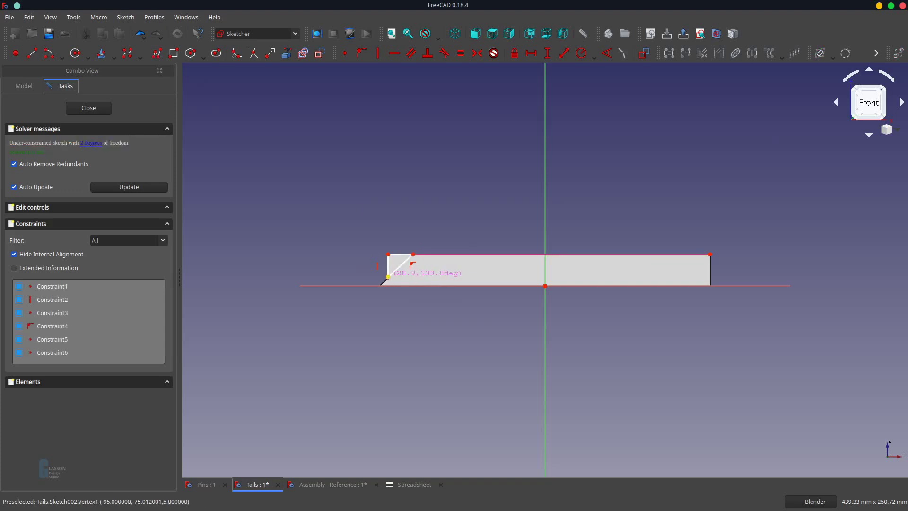
Make the triangle's vertical and upper sides equal, constrain its lower corner points coincident, and close the sketch
{"action": "left_click", "coordinate": [389, 268]}
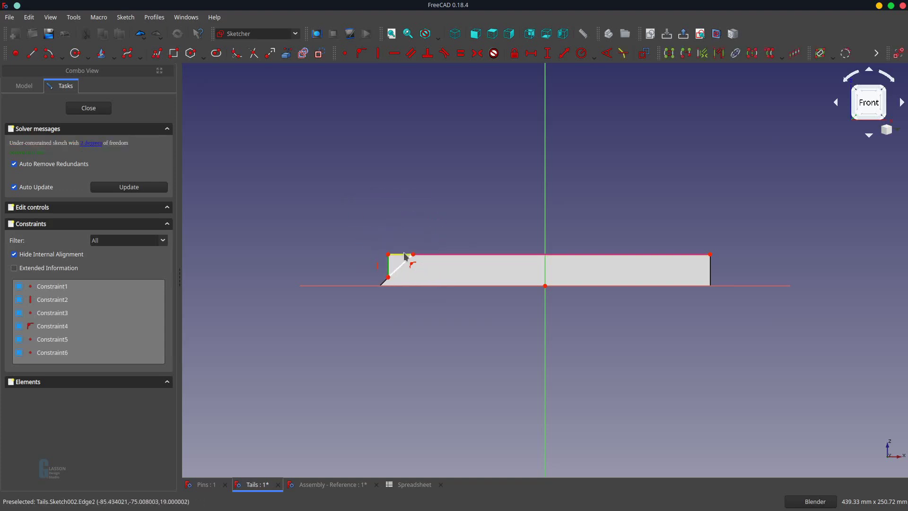
{"action": "left_click", "coordinate": [405, 256]}
{"action": "key", "text": "e"}
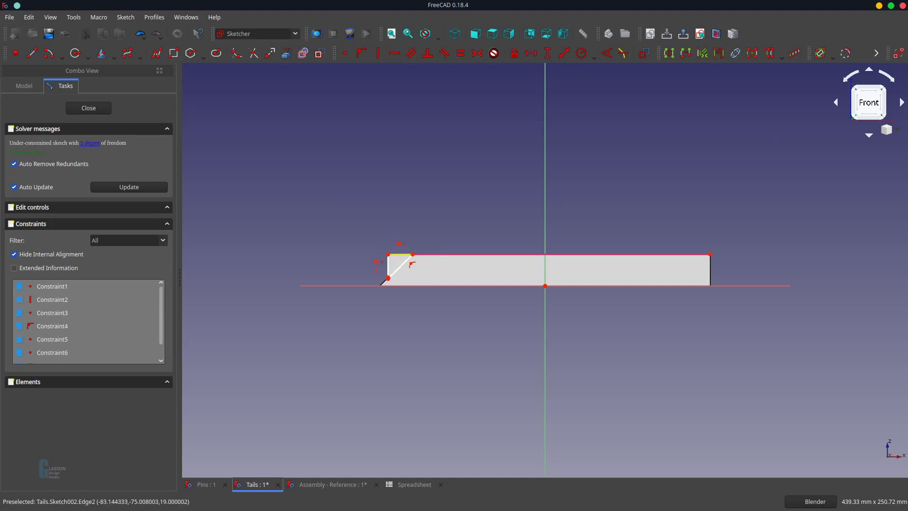
{"action": "left_click", "coordinate": [388, 279]}
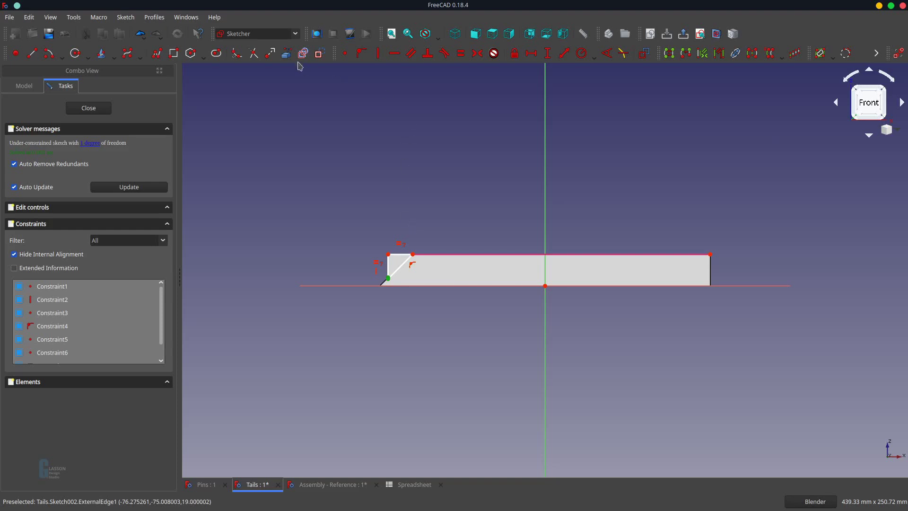
{"action": "left_click", "coordinate": [350, 56]}
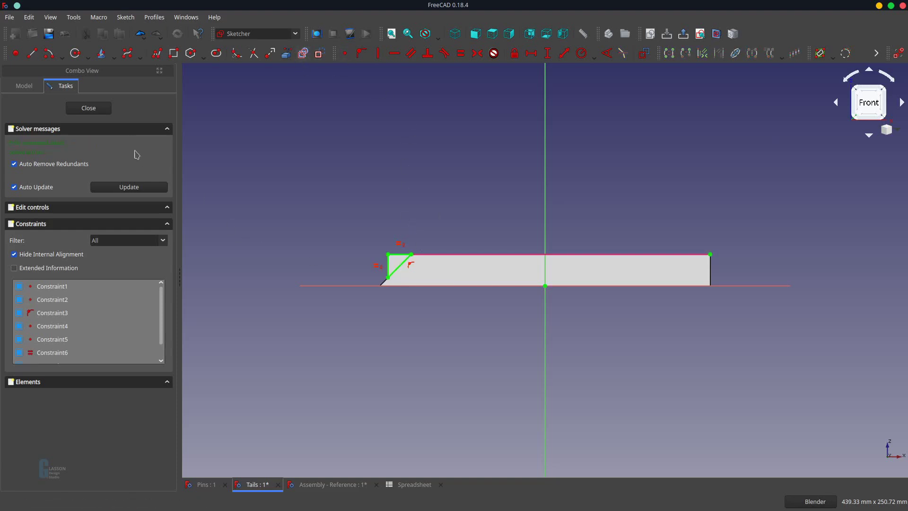
{"action": "left_click", "coordinate": [106, 109]}
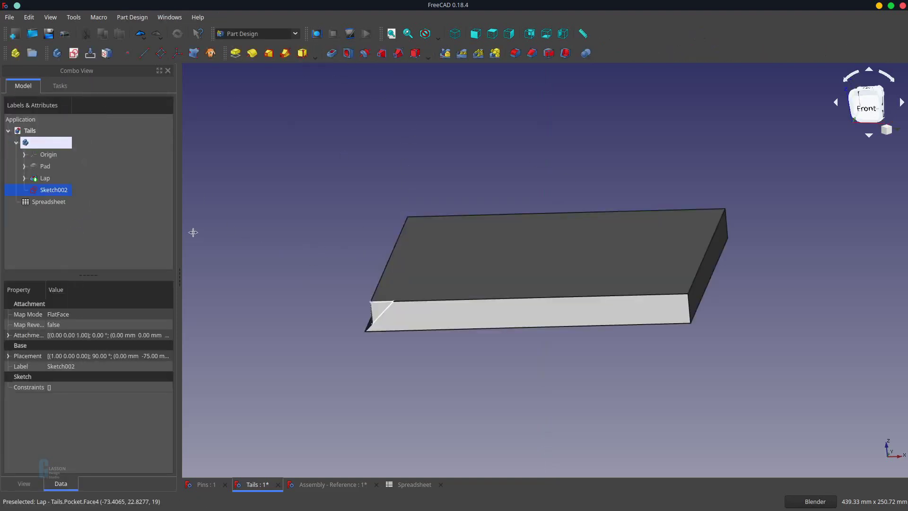
Pocket the triangular sketch to a length of 5 mm and rename the pocket Mitre
{"action": "left_click", "coordinate": [332, 53]}
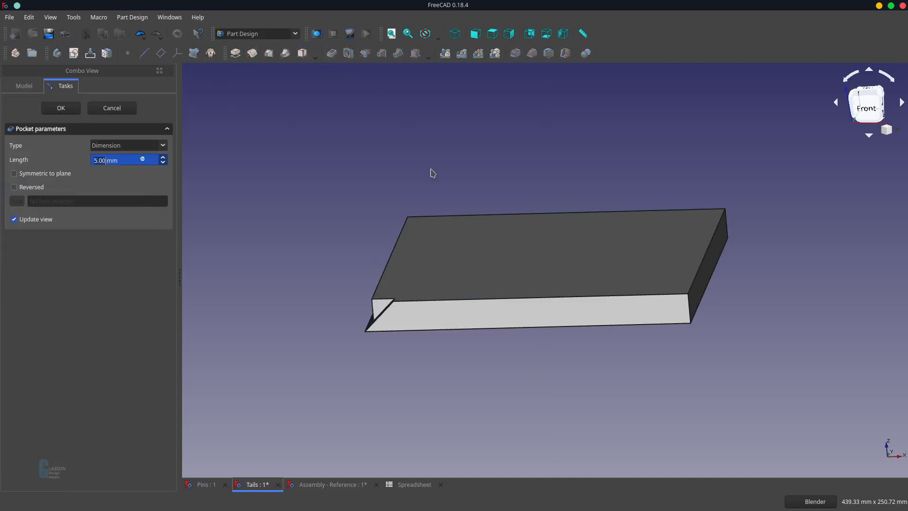
{"action": "key", "text": "Return"}
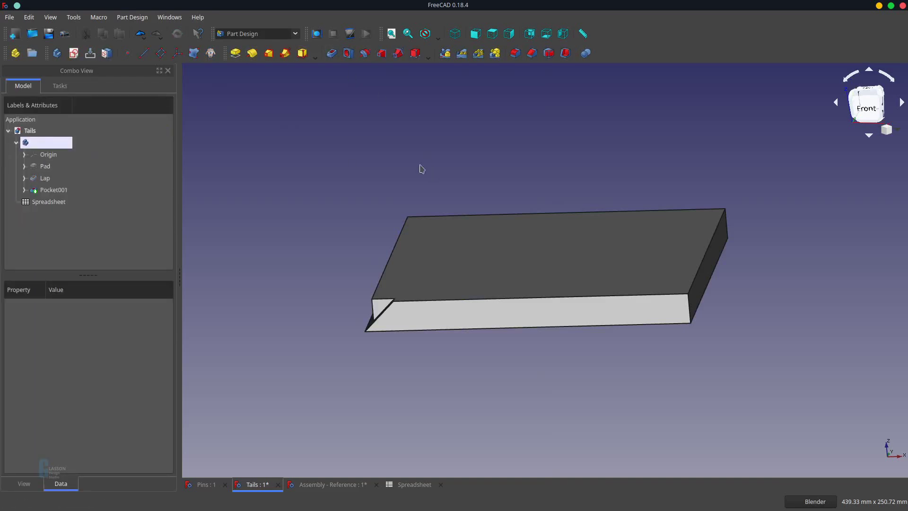
{"action": "left_click", "coordinate": [61, 191]}
{"action": "left_click", "coordinate": [62, 190]}
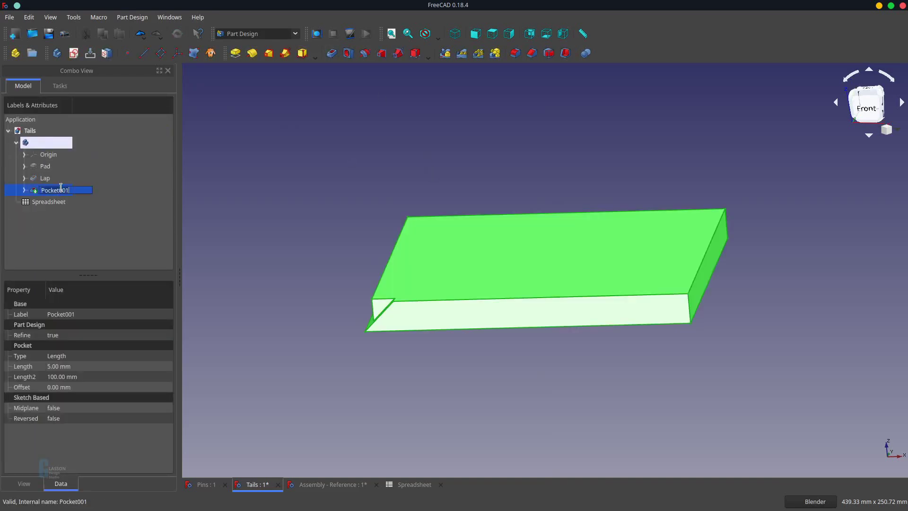
{"action": "type", "text": "Mitre"}
{"action": "key", "text": "Return"}
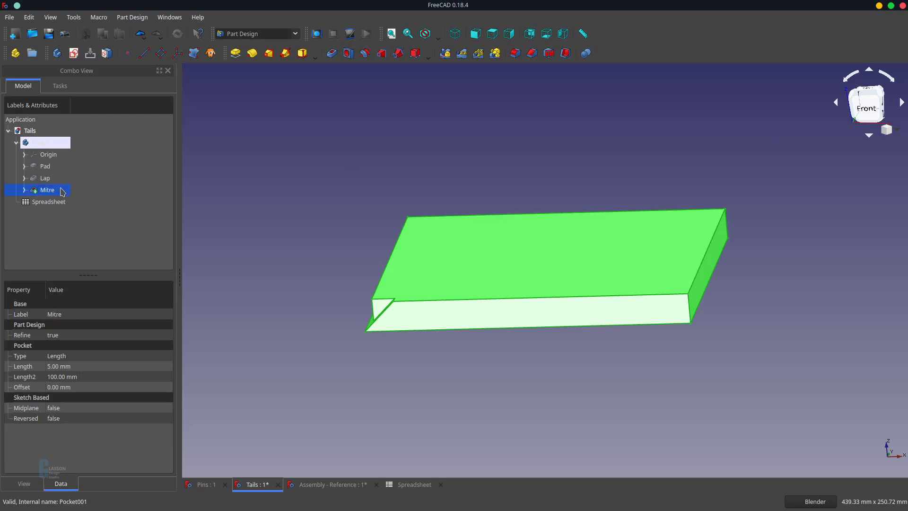
Start a linear pattern of the Mitre pocket along the normal sketch axis with the direction reversed
{"action": "left_click", "coordinate": [462, 53]}
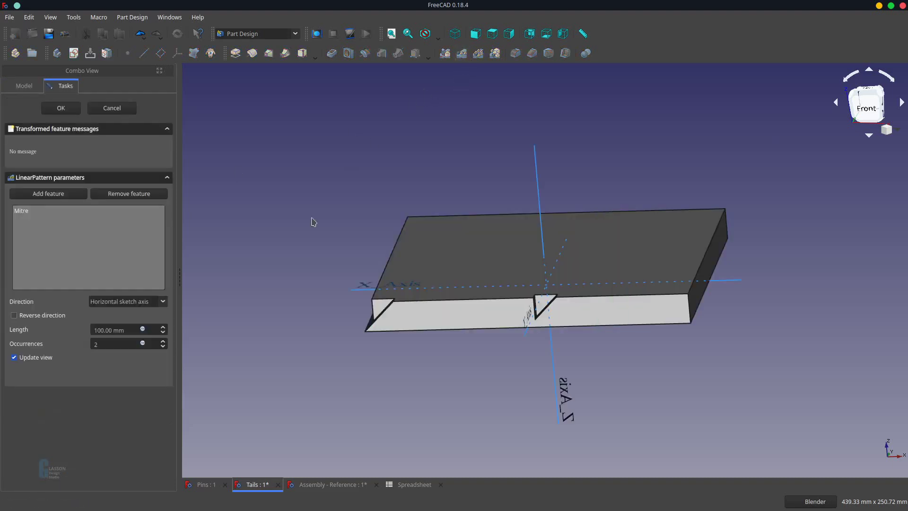
{"action": "left_click", "coordinate": [137, 308]}
{"action": "left_click", "coordinate": [120, 318]}
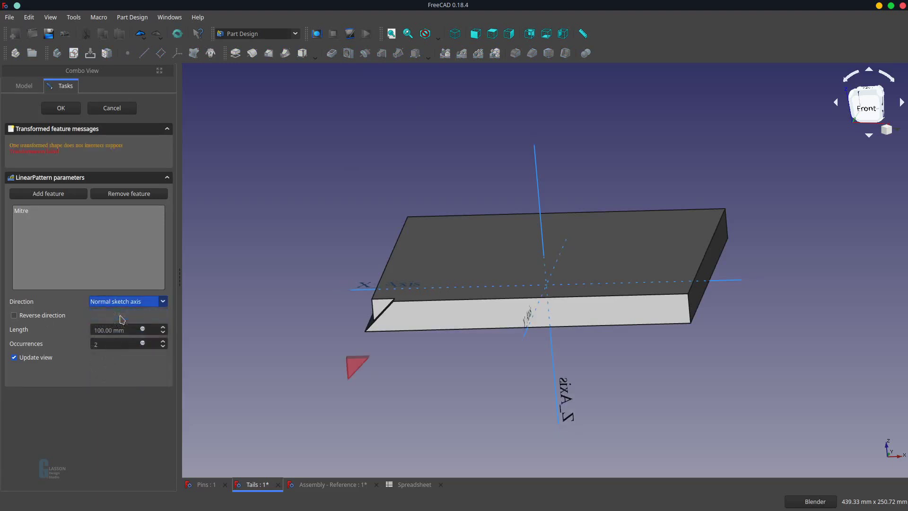
{"action": "left_click", "coordinate": [13, 316]}
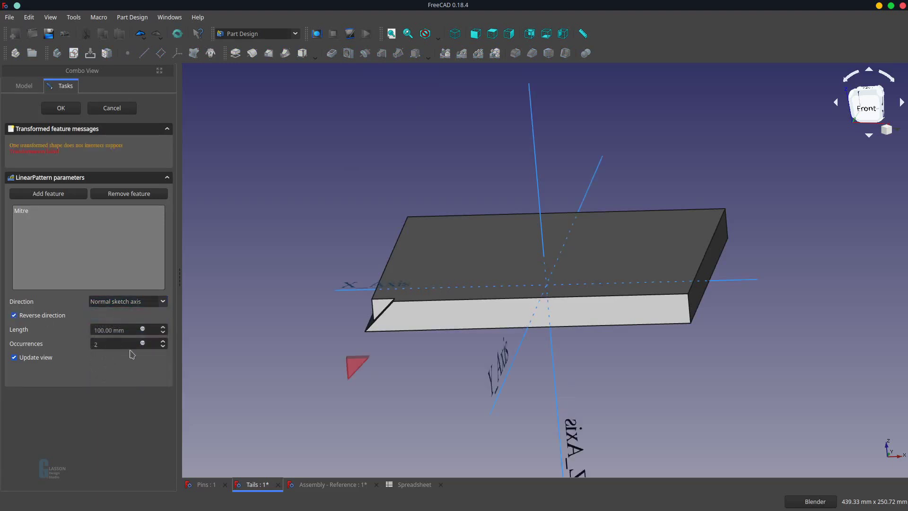
Set the linear pattern's length to the expression Spreadsheet.Width-5
{"action": "left_click", "coordinate": [142, 330]}
{"action": "type", "text": "Spread"}
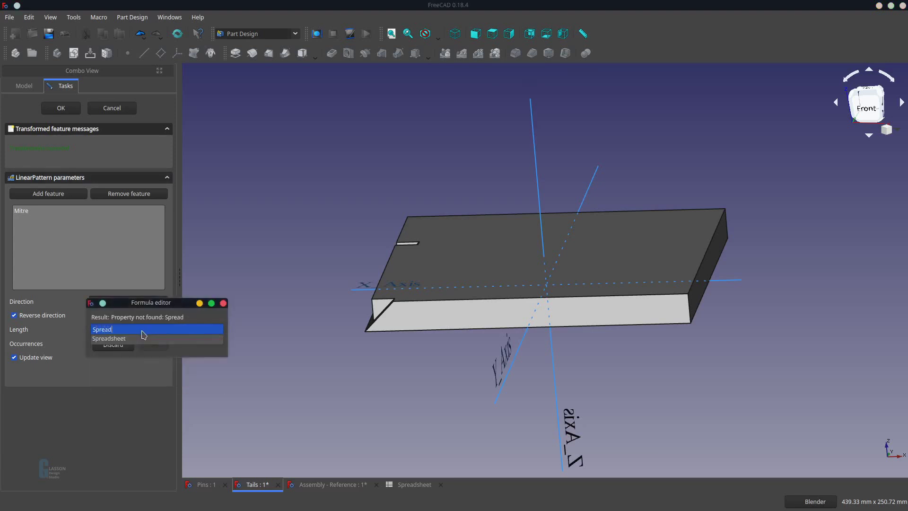
{"action": "type", "text": ".Wi"}
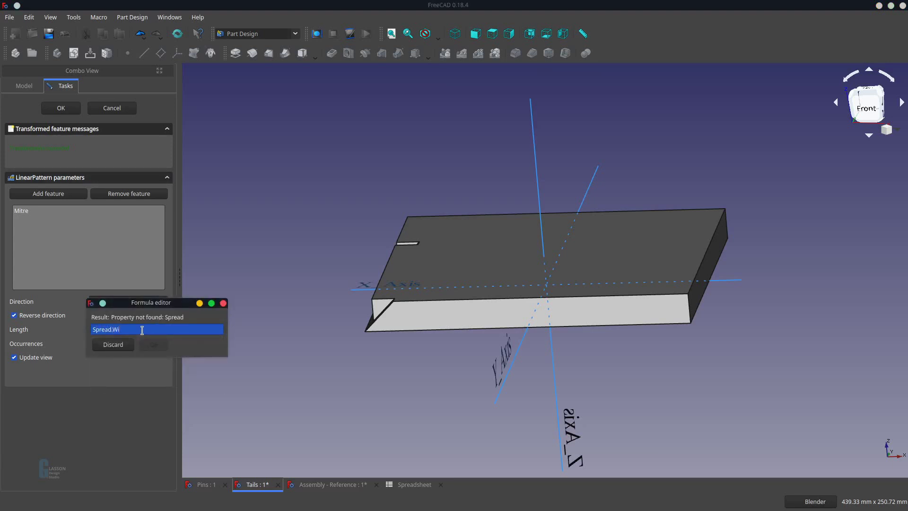
{"action": "key", "text": "BackSpace"}
{"action": "key", "text": "BackSpace"}
{"action": "key", "text": "BackSpace"}
{"action": "type", "text": "sheet."}
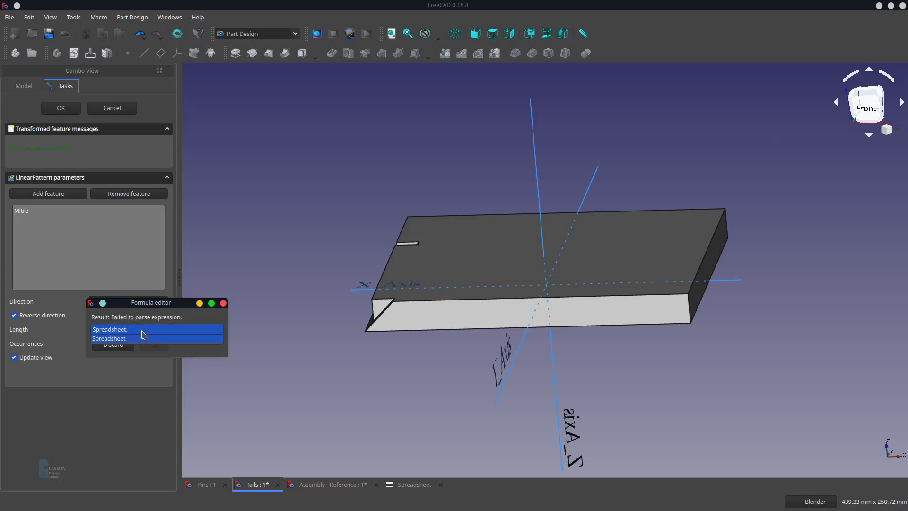
{"action": "type", "text": "Width"}
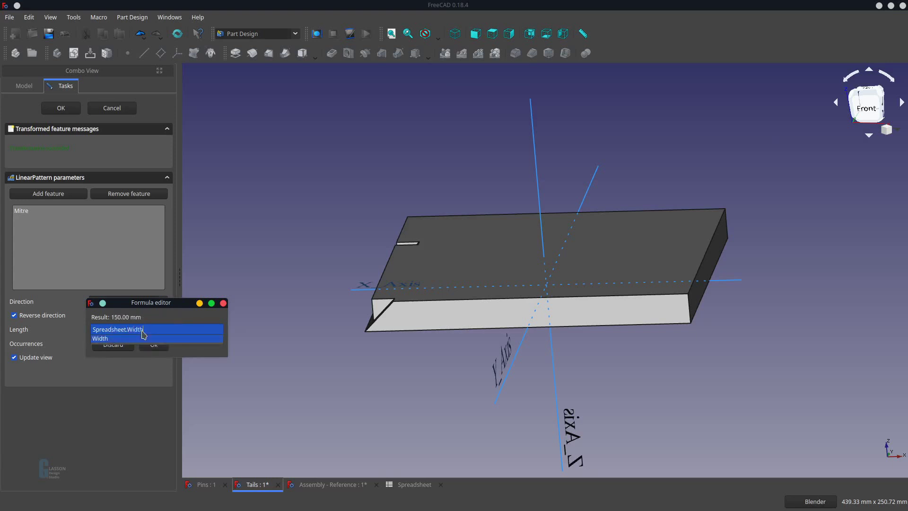
{"action": "type", "text": "-5"}
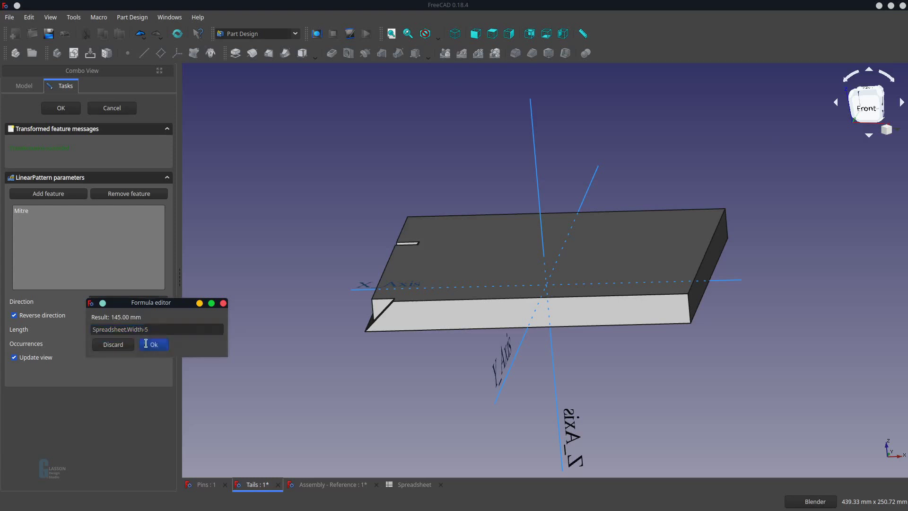
{"action": "left_click", "coordinate": [148, 344]}
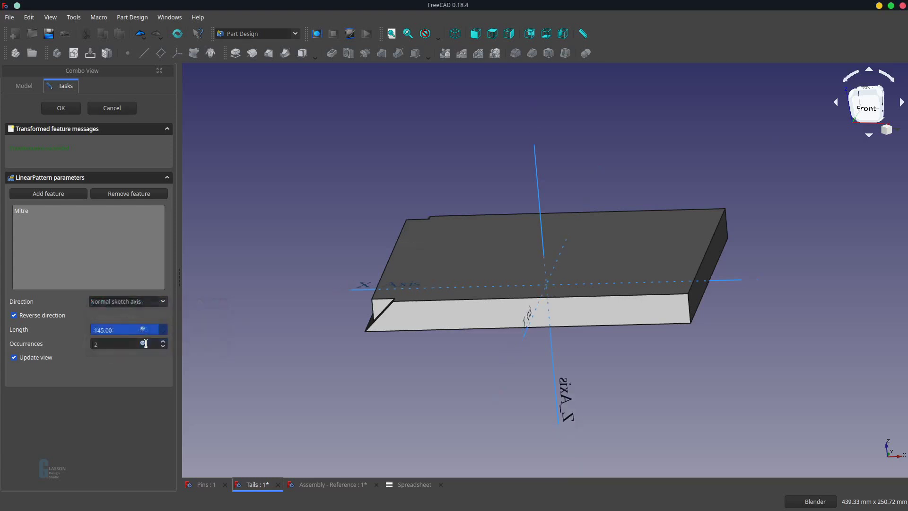
Accept the mitre pattern and start a new sketch on the top face of the board
{"action": "left_click", "coordinate": [61, 108]}
{"action": "middle_click_drag", "start_coordinate": [334, 223], "coordinate": [416, 224]}
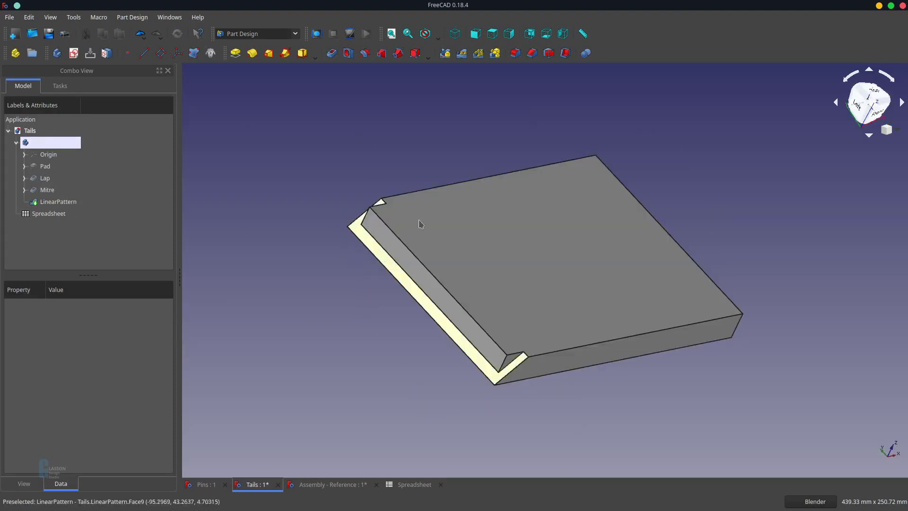
{"action": "left_click", "coordinate": [58, 202]}
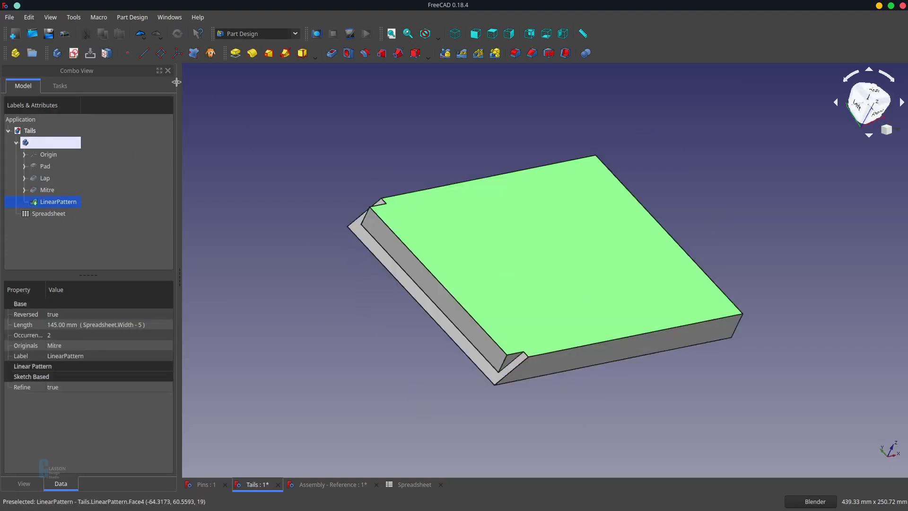
{"action": "left_click", "coordinate": [74, 54]}
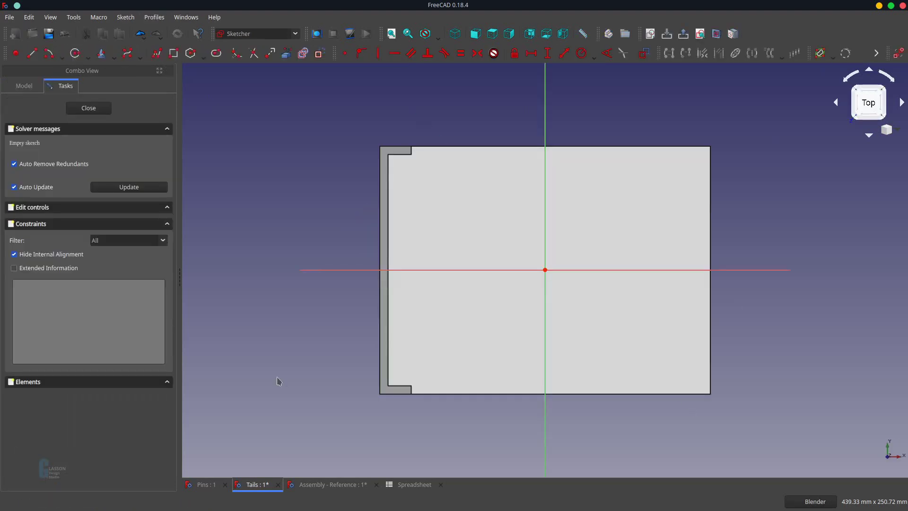
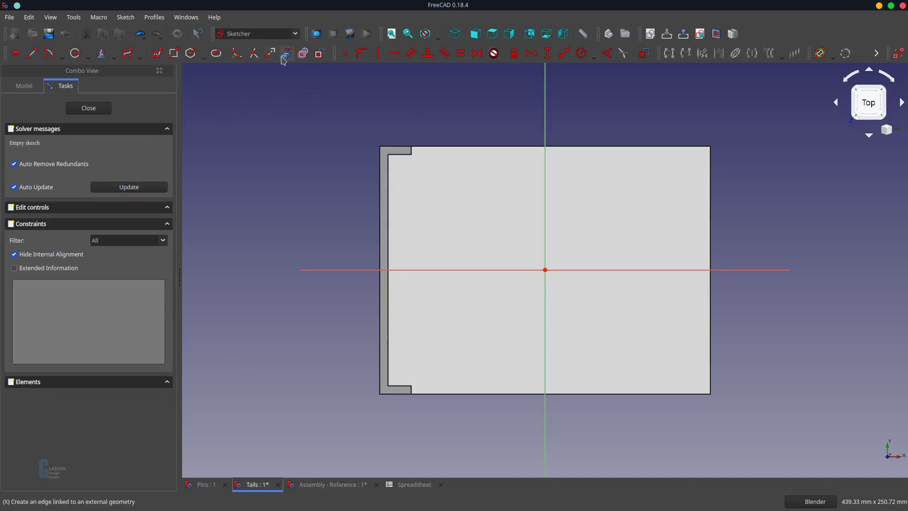
Link the long inner lap edge and the inner edges of both mitre notches as external geometry
{"action": "left_click", "coordinate": [400, 156]}
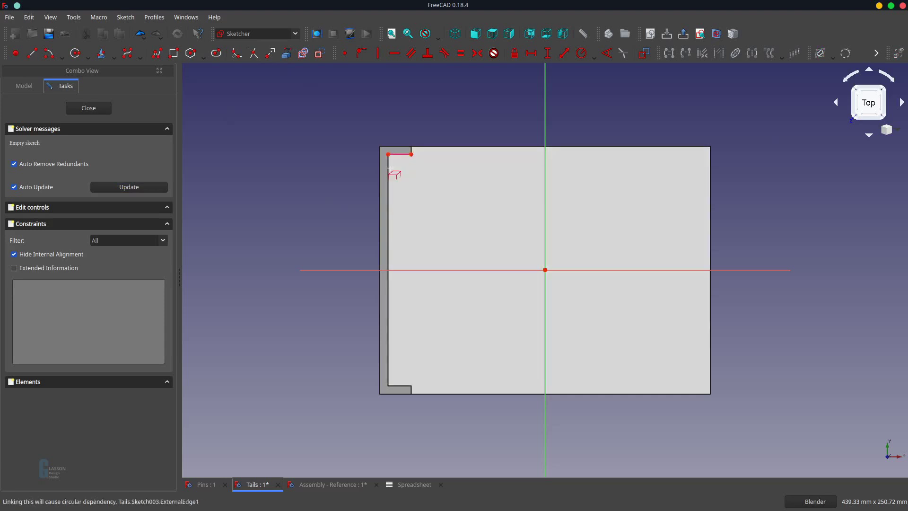
{"action": "left_click", "coordinate": [388, 175]}
{"action": "left_click", "coordinate": [400, 386]}
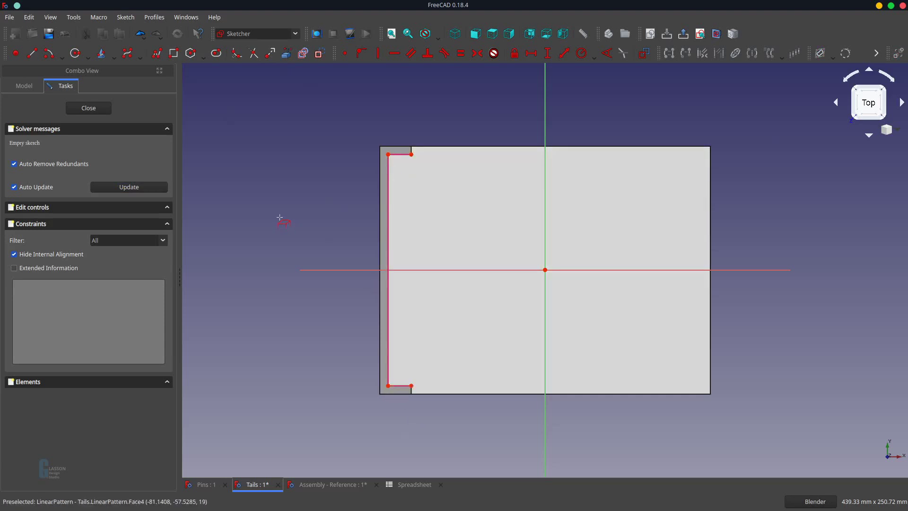
Draw a closed four-sided polyline in the upper inner corner of the lap and constrain its right side vertical
{"action": "left_click", "coordinate": [156, 53]}
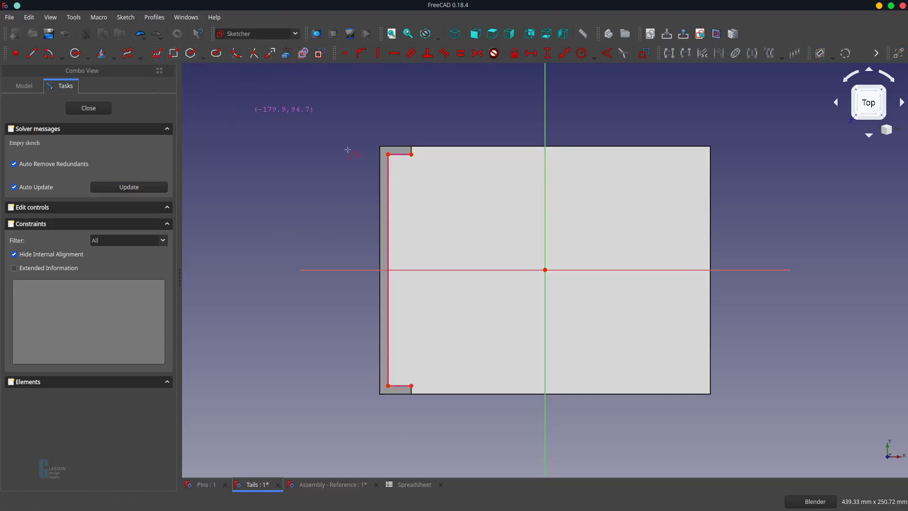
{"action": "left_click", "coordinate": [388, 154]}
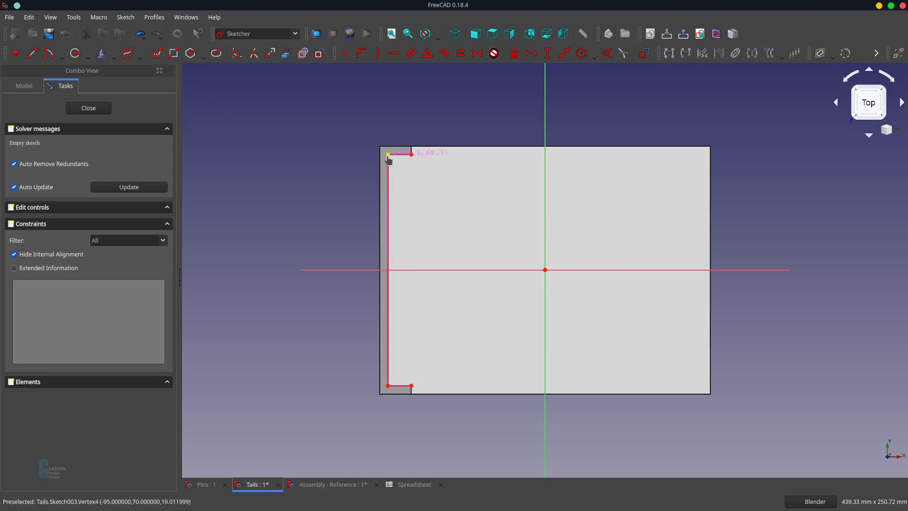
{"action": "left_click", "coordinate": [411, 154]}
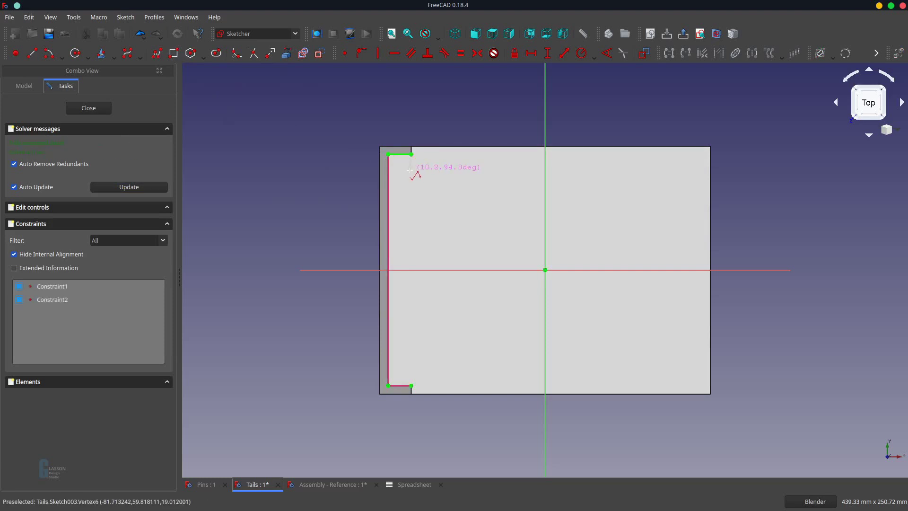
{"action": "left_click", "coordinate": [411, 171]}
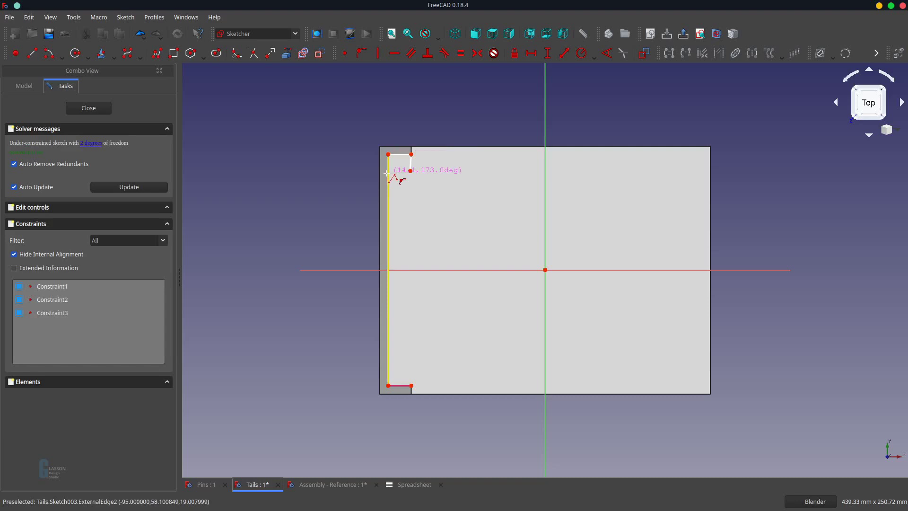
{"action": "left_click", "coordinate": [388, 174]}
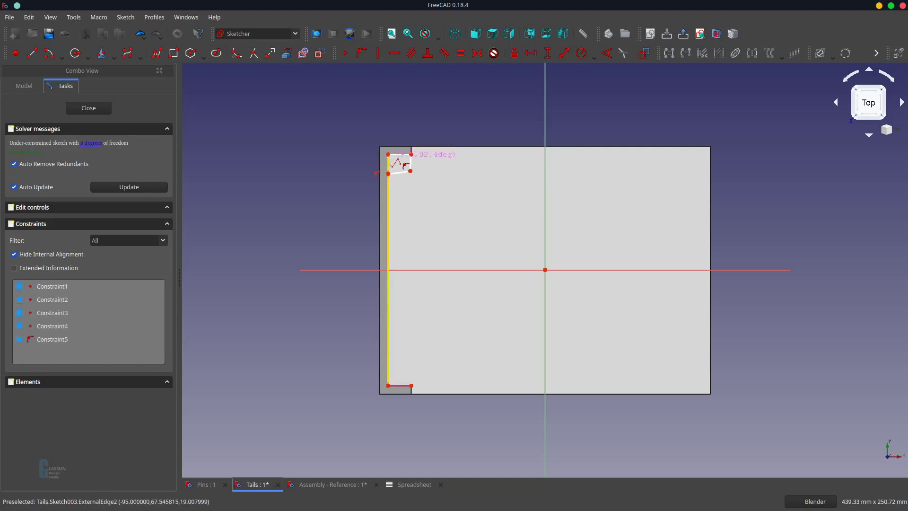
{"action": "left_click", "coordinate": [388, 155]}
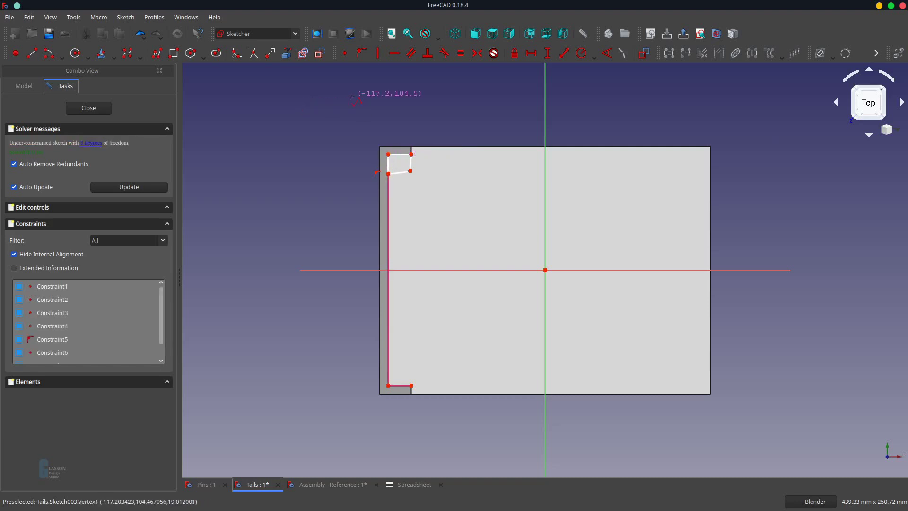
{"action": "right_click", "coordinate": [430, 167]}
{"action": "left_click", "coordinate": [414, 166]}
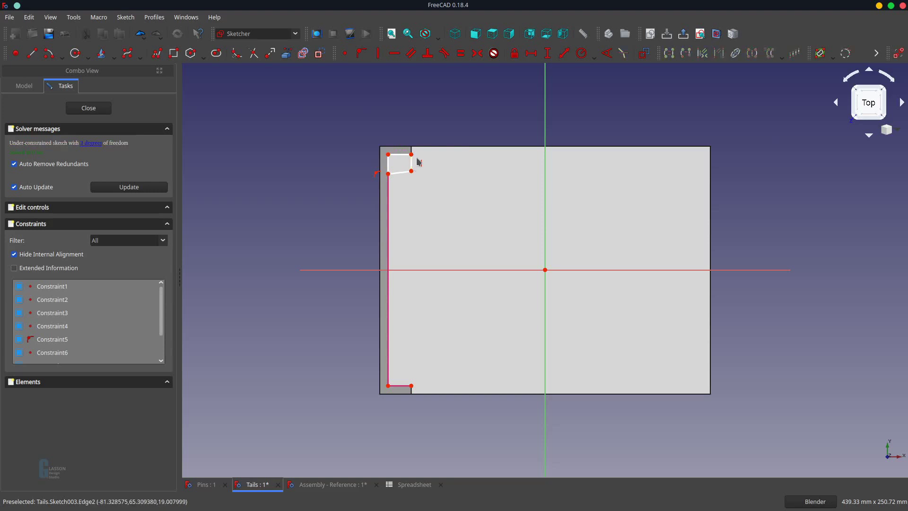
Set the profile's right side length to the expression Spreadsheet.HalfPinWidth and move the dimension label clear of the sketch
{"action": "left_click", "coordinate": [548, 53]}
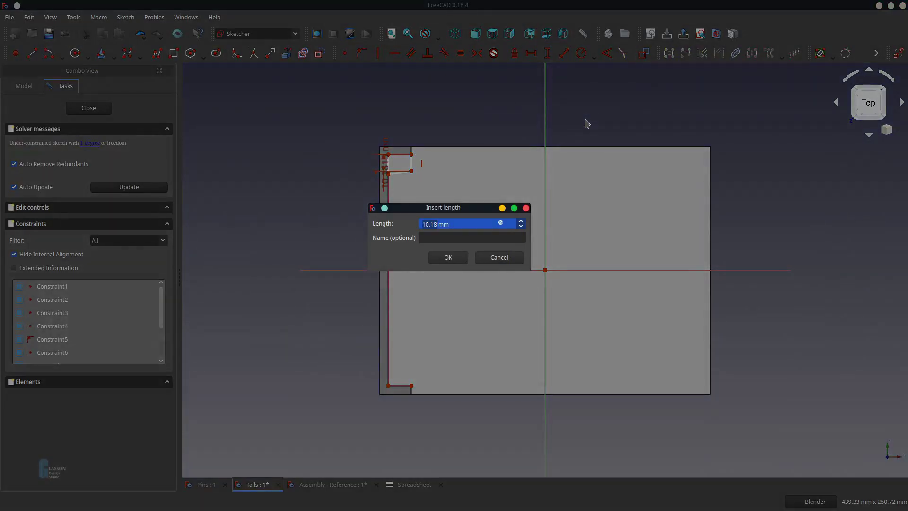
{"action": "key", "text": "equal"}
{"action": "type", "text": "Spreadsheet."}
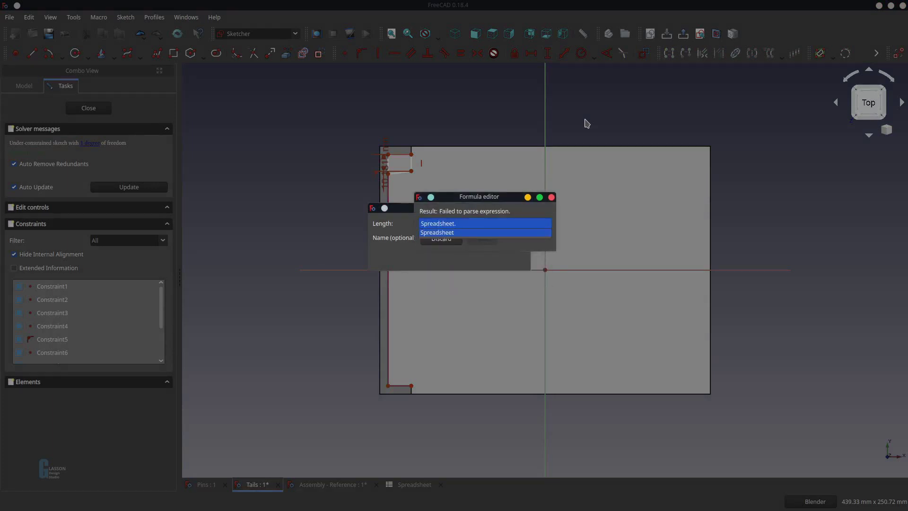
{"action": "type", "text": "HalfPinWidth"}
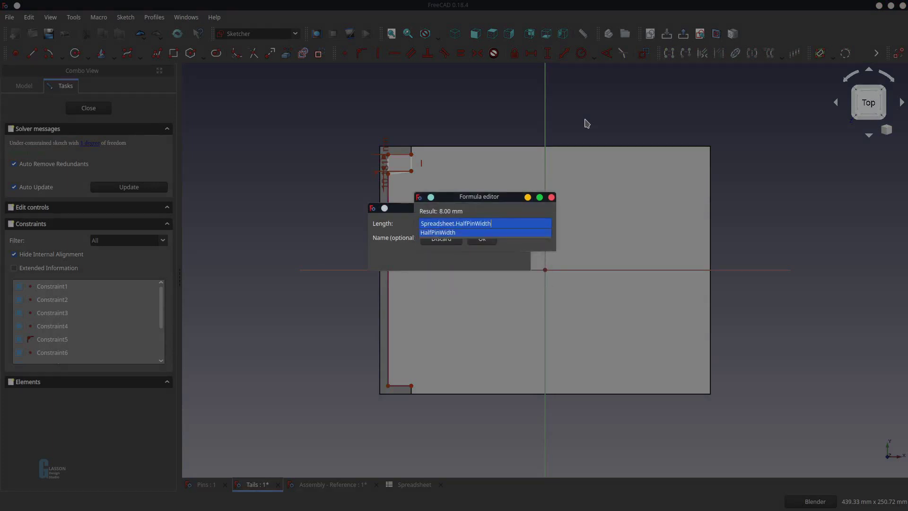
{"action": "key", "text": "Return"}
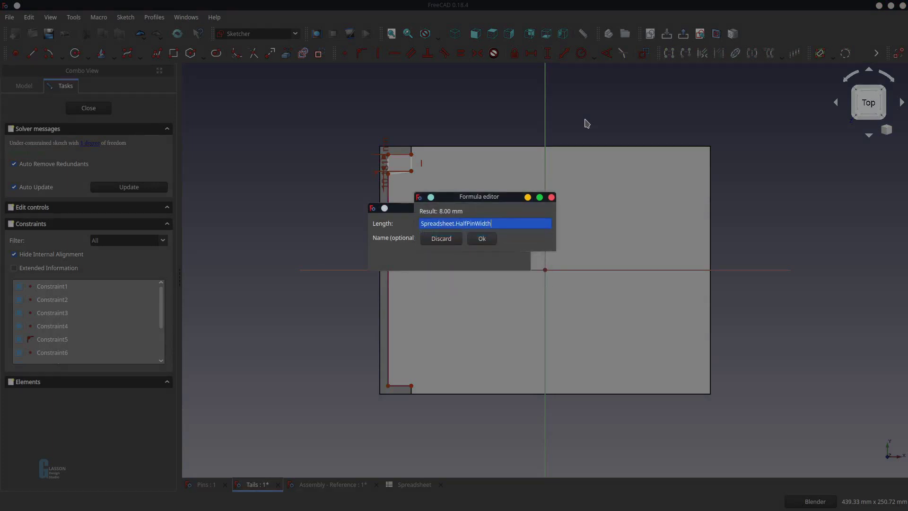
{"action": "left_click", "coordinate": [481, 238]}
{"action": "left_click", "coordinate": [450, 256]}
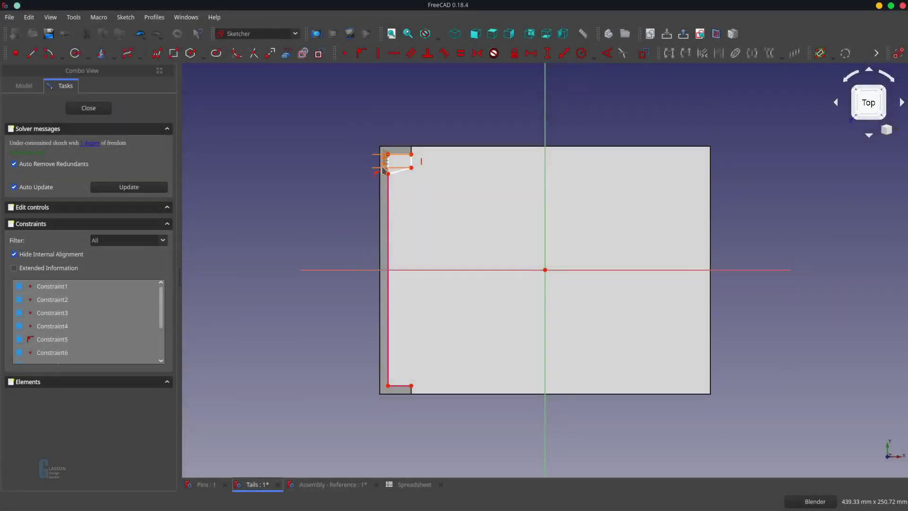
{"action": "mouse_move", "coordinate": [383, 171]}
{"action": "left_mouse_down"}
{"action": "mouse_move", "coordinate": [391, 163]}
{"action": "mouse_move", "coordinate": [442, 172]}
{"action": "mouse_move", "coordinate": [450, 121]}
{"action": "left_mouse_up"}
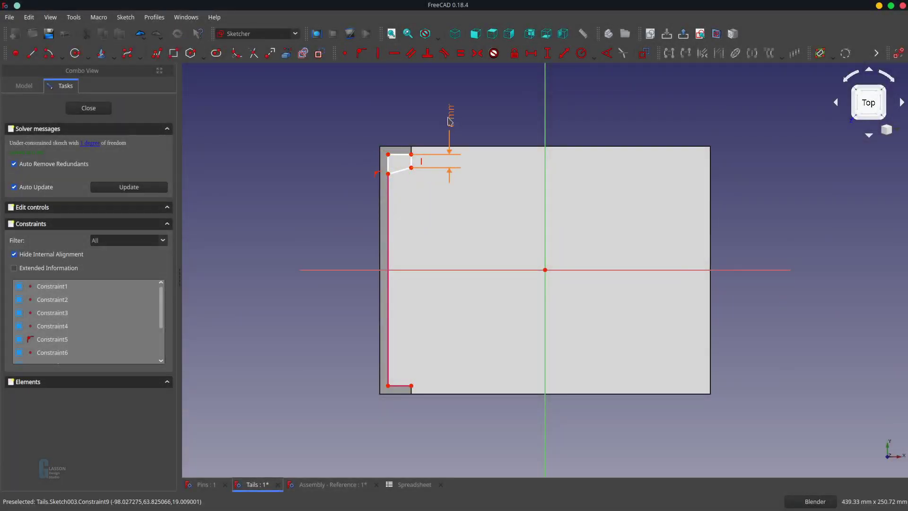
Constrain the angle between the profile's right and lower sides to 85 degrees and close the sketch
{"action": "left_click", "coordinate": [411, 164]}
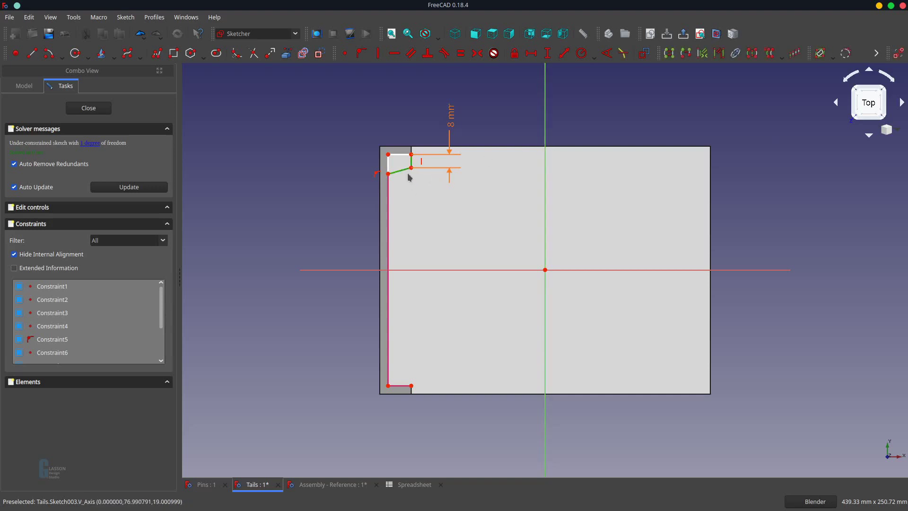
{"action": "left_click", "coordinate": [607, 55]}
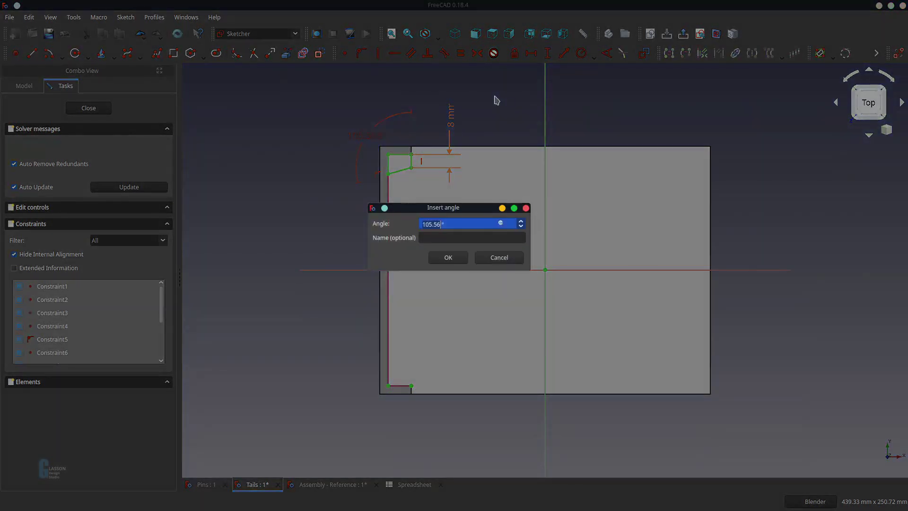
{"action": "type", "text": "95"}
{"action": "key", "text": "Return"}
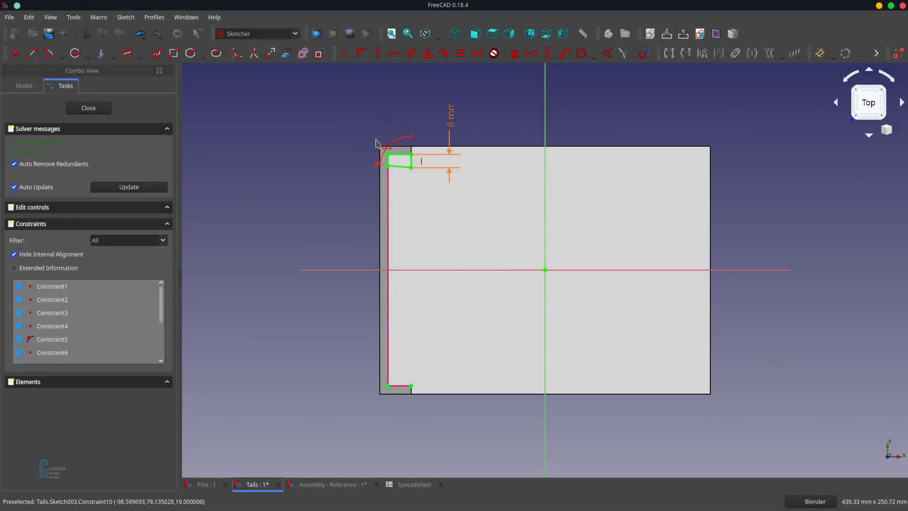
{"action": "left_click", "coordinate": [104, 109]}
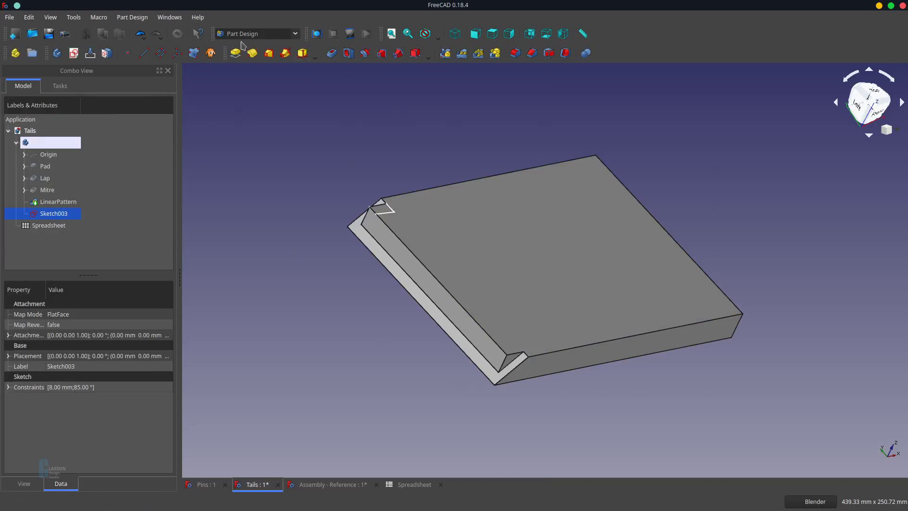
Pocket the half-pin sketch with its length set to the expression Spreadsheet.JointLength
{"action": "left_click", "coordinate": [333, 56]}
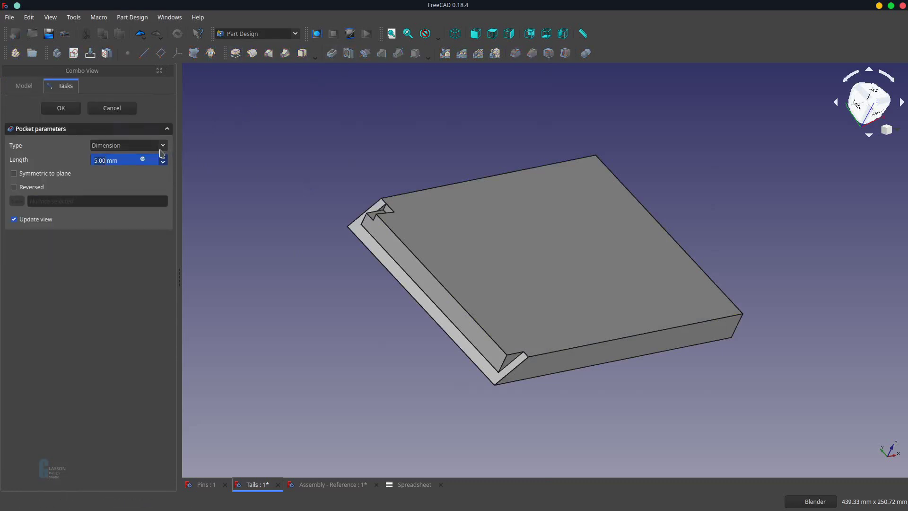
{"action": "key", "text": "equal"}
{"action": "type", "text": "spre"}
{"action": "key", "text": "Down"}
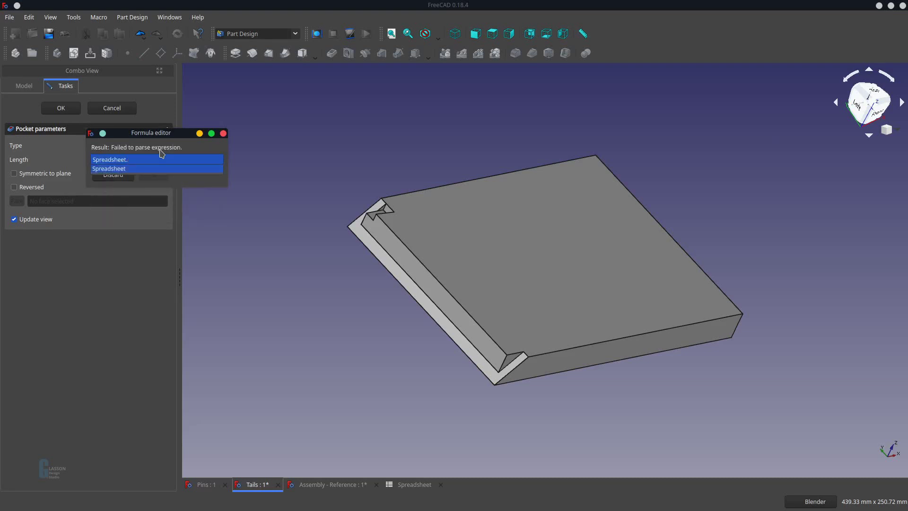
{"action": "key", "text": "Return"}
{"action": "type", "text": "J"}
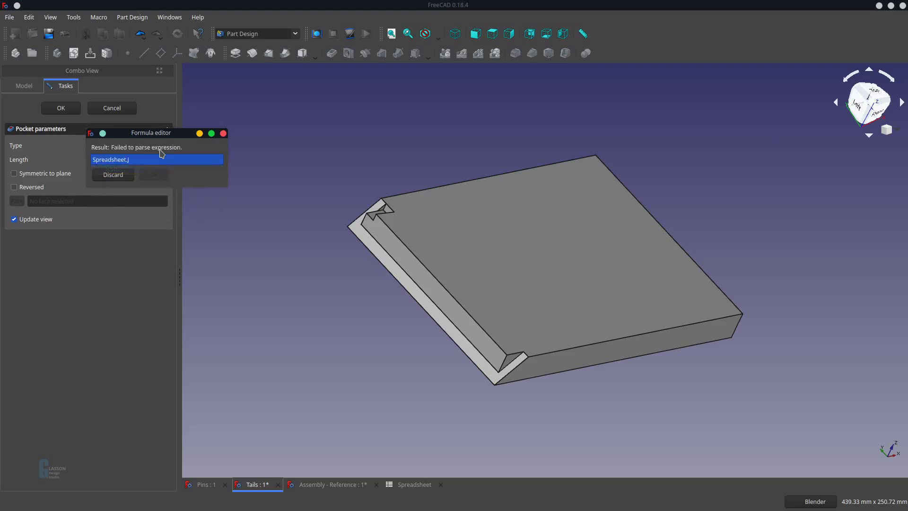
{"action": "type", "text": "o"}
{"action": "key", "text": "Down"}
{"action": "key", "text": "Return"}
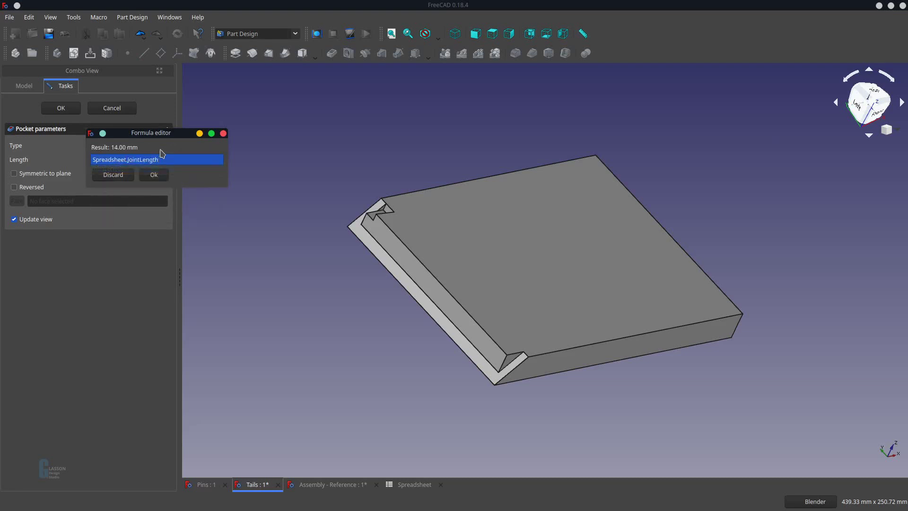
{"action": "left_click", "coordinate": [154, 177]}
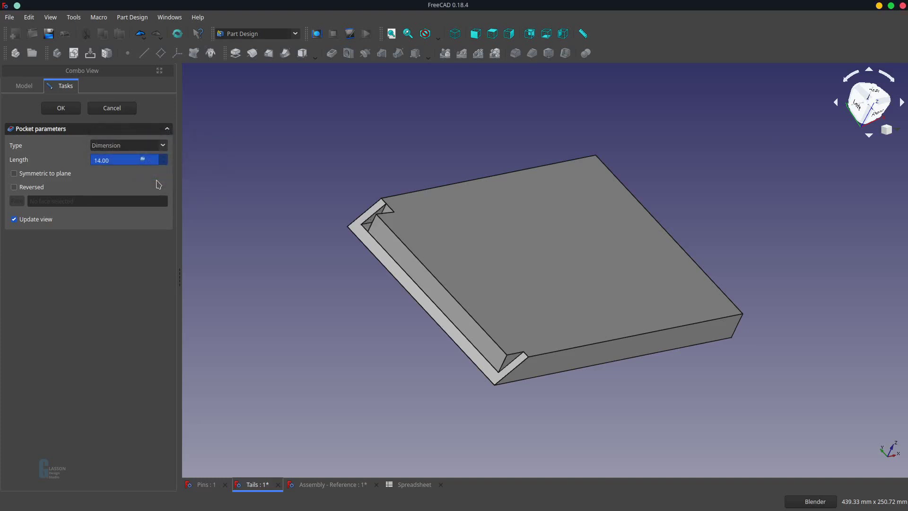
{"action": "left_click", "coordinate": [61, 108]}
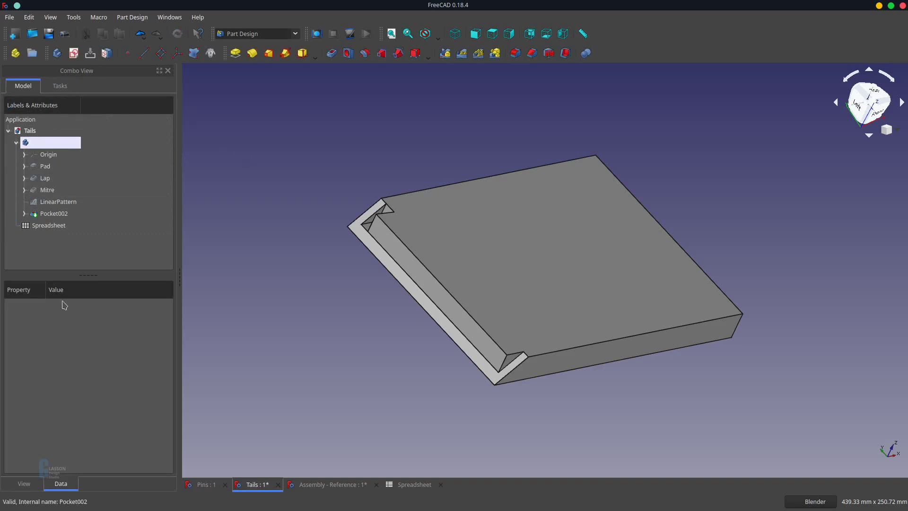
Rename the new pocket Half Pin
{"action": "left_click", "coordinate": [62, 216]}
{"action": "left_click", "coordinate": [61, 214]}
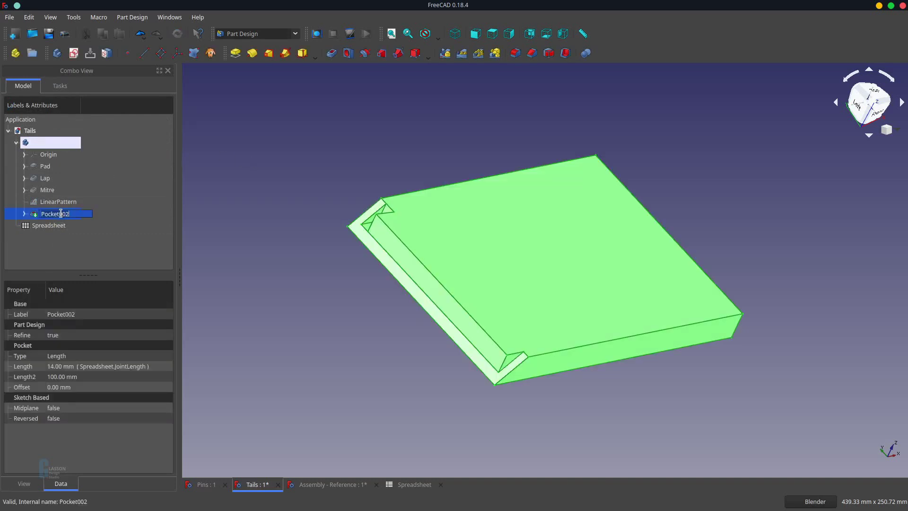
{"action": "type", "text": "Hall Pin"}
{"action": "key", "text": "Return"}
Start a linear pattern of the Half Pin pocket along the vertical sketch axis with the direction reversed
{"action": "left_click", "coordinate": [462, 54]}
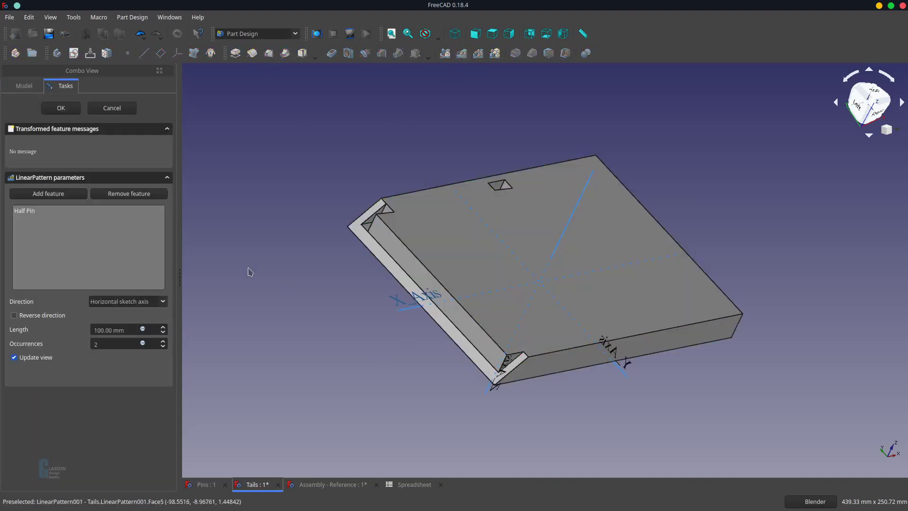
{"action": "left_click", "coordinate": [126, 302]}
{"action": "left_click", "coordinate": [120, 316]}
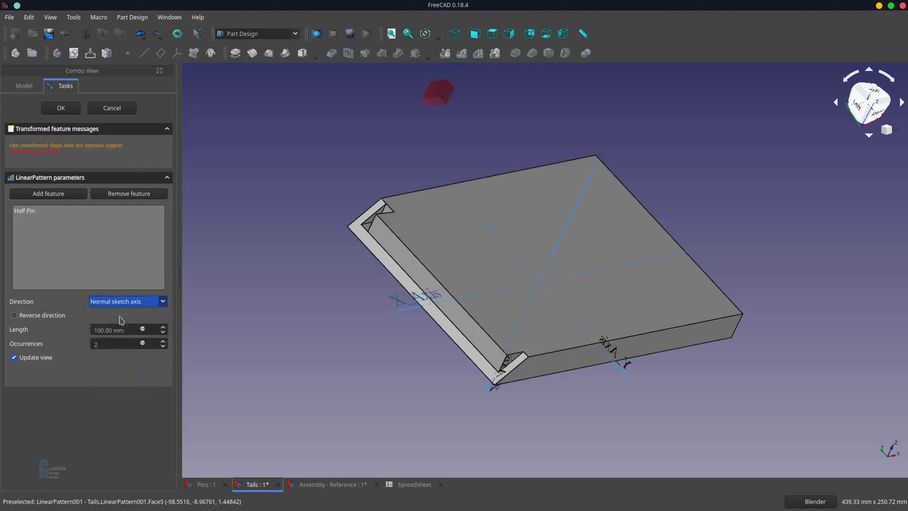
{"action": "left_click", "coordinate": [14, 316]}
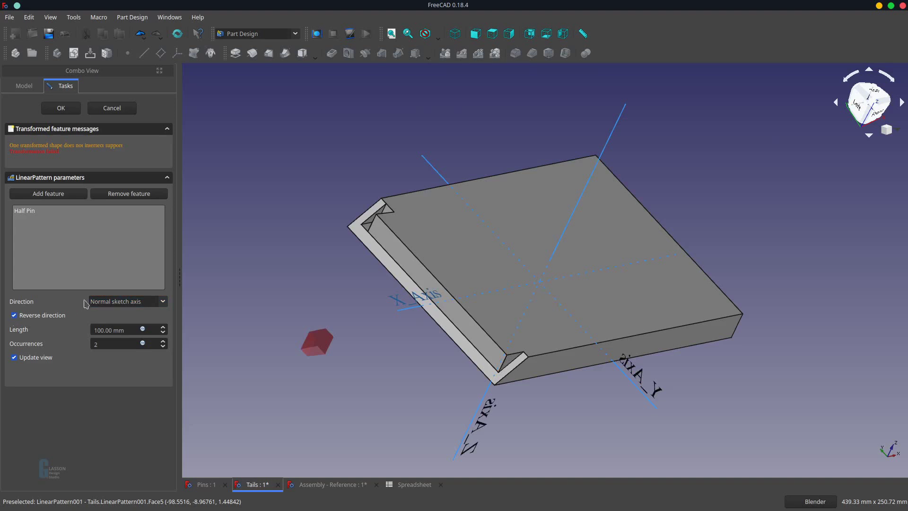
{"action": "left_click", "coordinate": [117, 303]}
{"action": "left_click", "coordinate": [111, 326]}
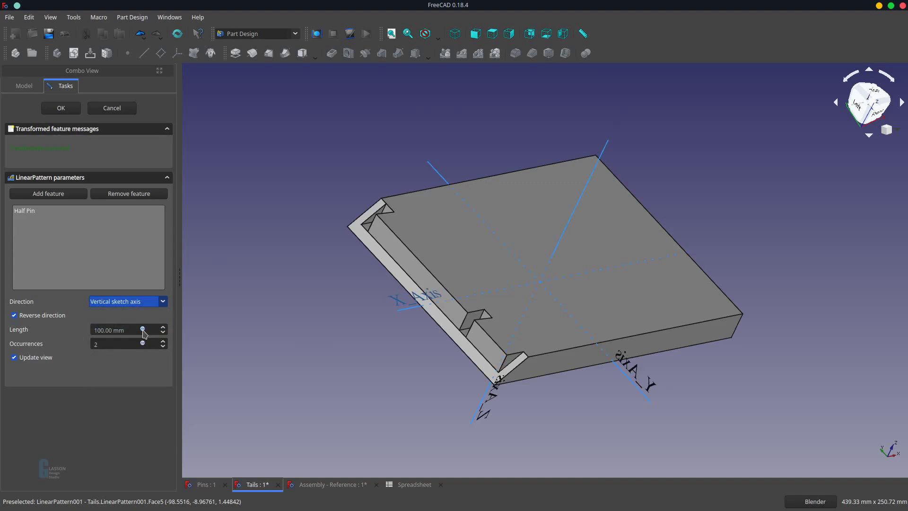
Set the Half Pin pattern's length to the expression Spreadsheet.Width - 5
{"action": "left_click", "coordinate": [143, 330]}
{"action": "type", "text": "S"}
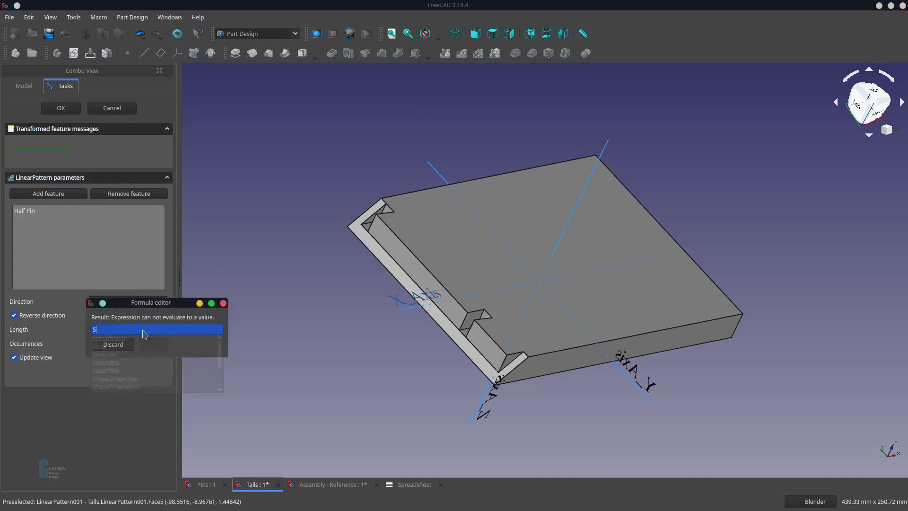
{"action": "type", "text": "preadsheet."}
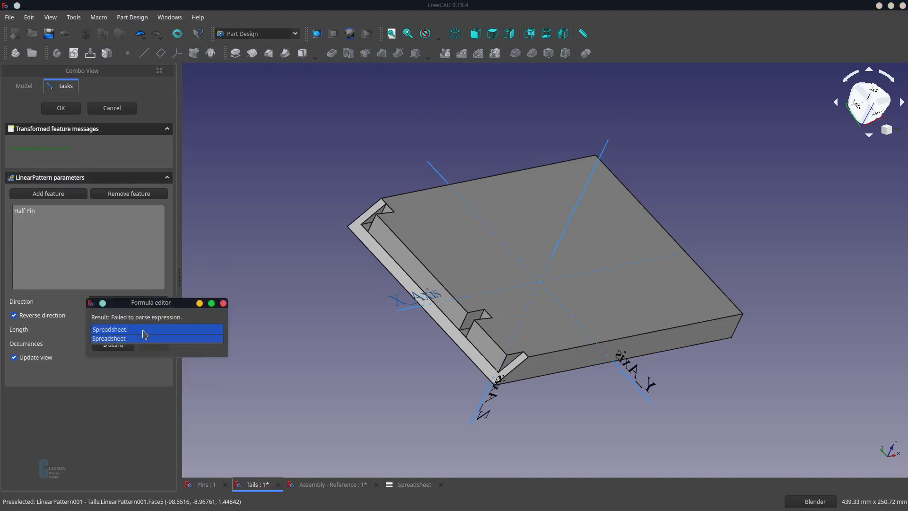
{"action": "type", "text": "Width - 5"}
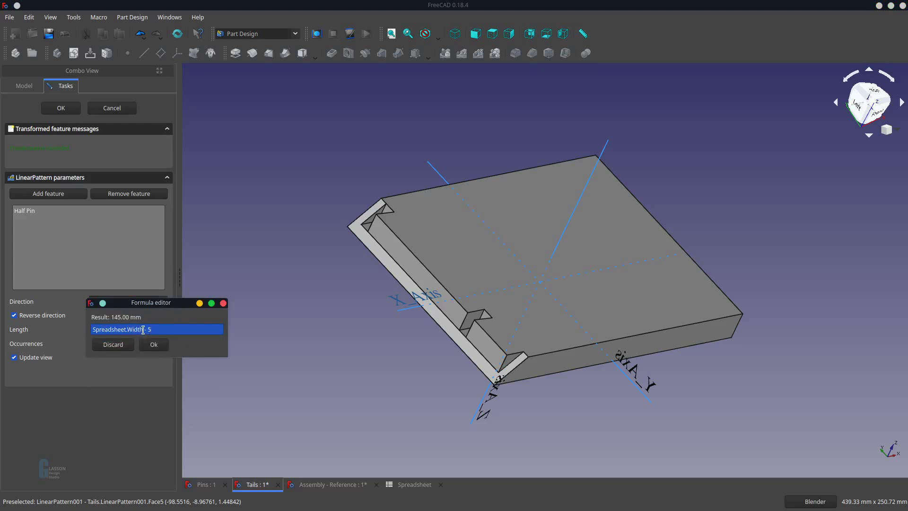
{"action": "left_click", "coordinate": [154, 344]}
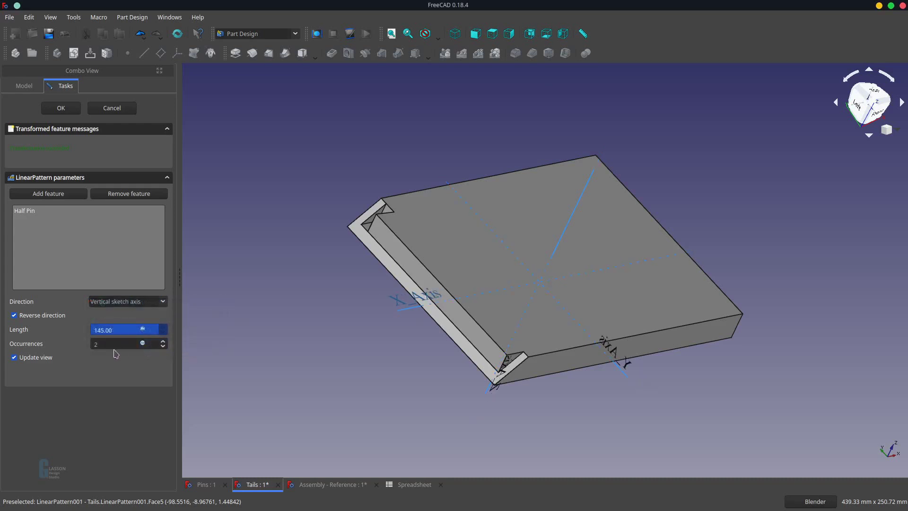
Try setting the Half Pin linear pattern's length to the formula Spreadsheet.Width - 5 - Spreadsheet.HalfPinWidth
{"action": "left_click", "coordinate": [142, 329]}
{"action": "left_click", "coordinate": [163, 330]}
{"action": "type", "text": "- 5 -"}
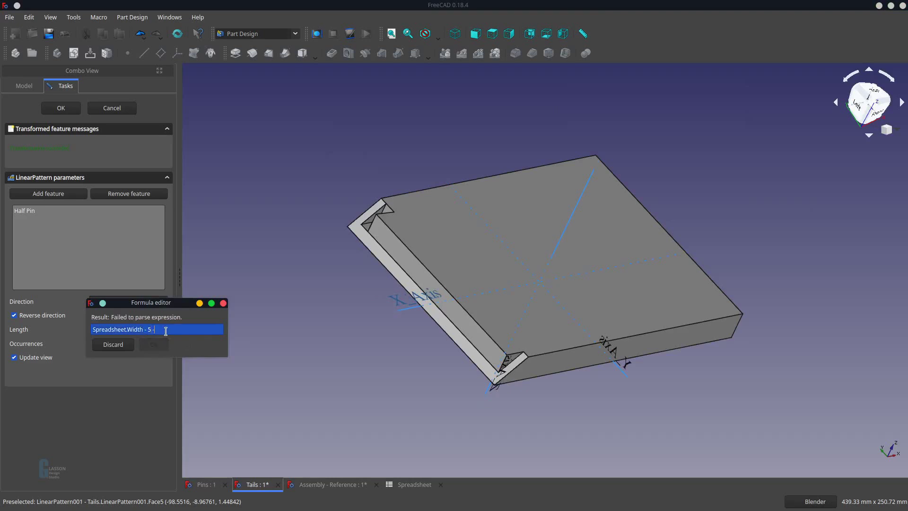
{"action": "type", "text": " spread"}
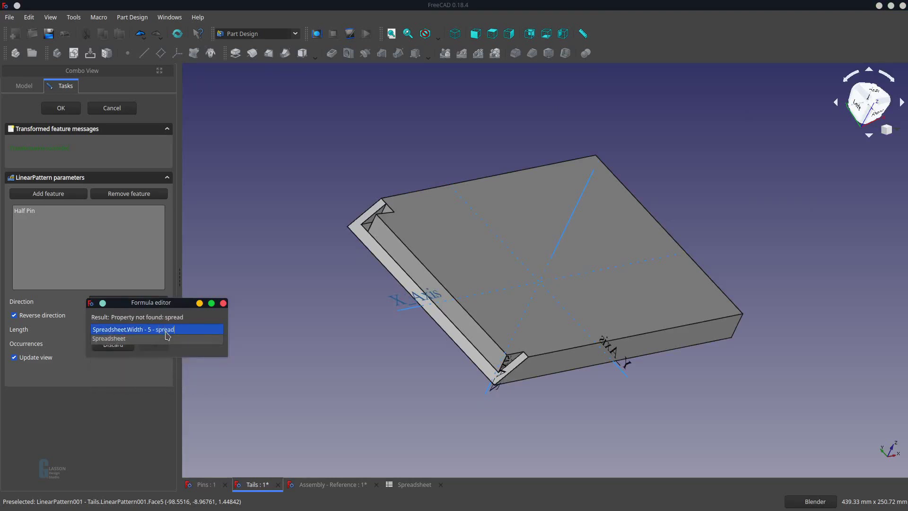
{"action": "key", "text": "Down"}
{"action": "type", "text": "."}
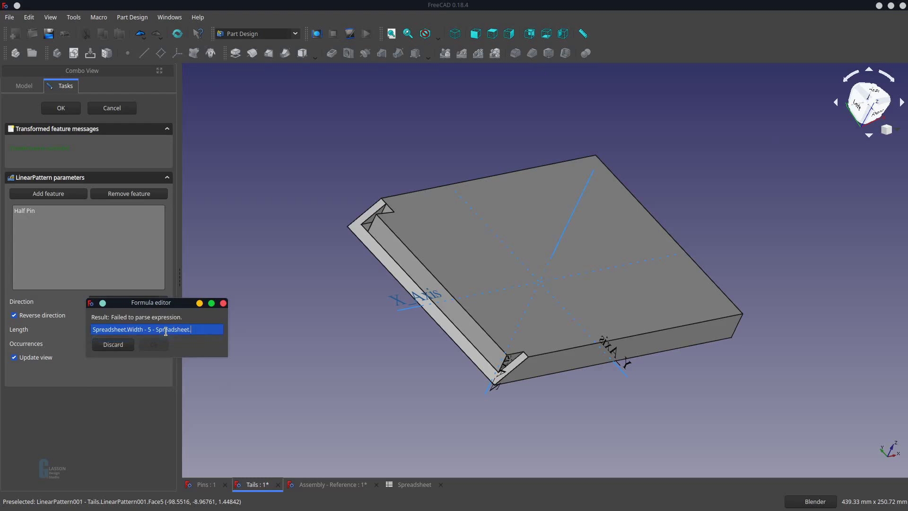
{"action": "type", "text": "HaH"}
{"action": "key", "text": "Down"}
{"action": "key", "text": "Return"}
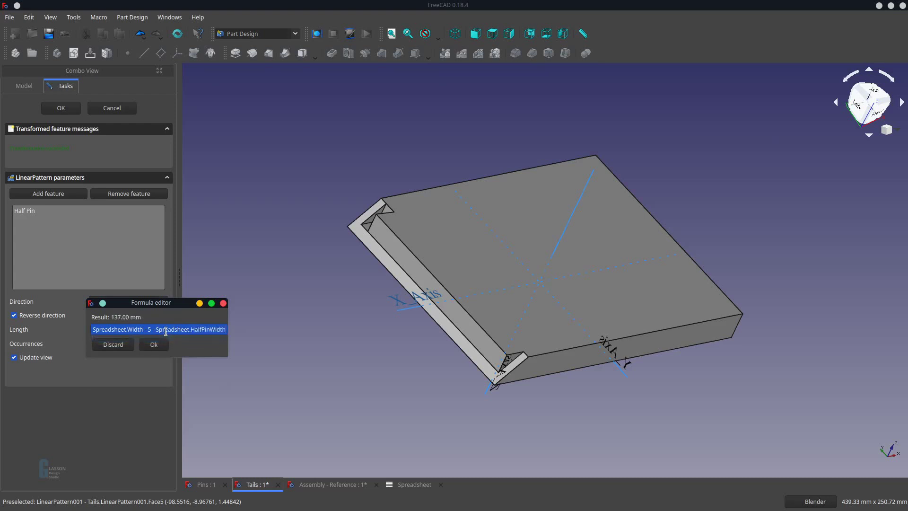
{"action": "left_click", "coordinate": [153, 344]}
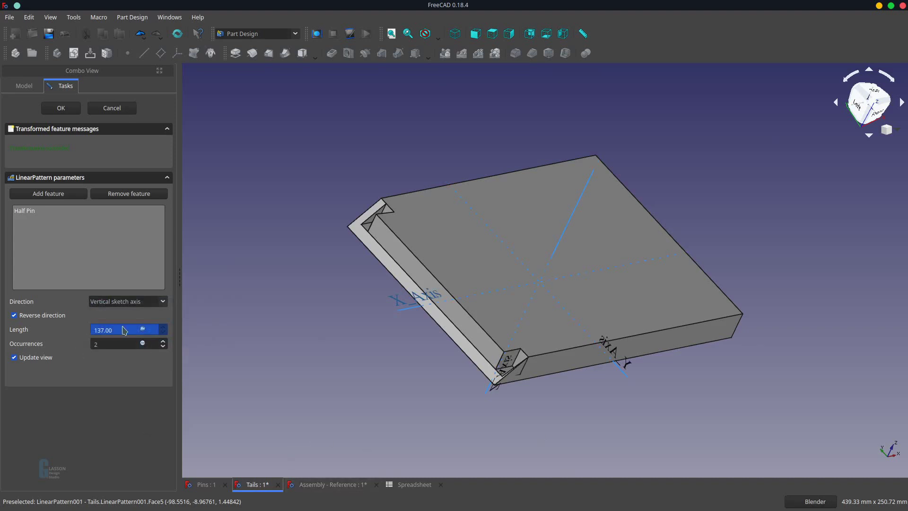
Try Spreadsheet.Width - 10 - Spreadsheet.HalfPinWidth as the pattern length, check the second pocket in the model, and cancel the linear pattern
{"action": "left_click", "coordinate": [142, 328]}
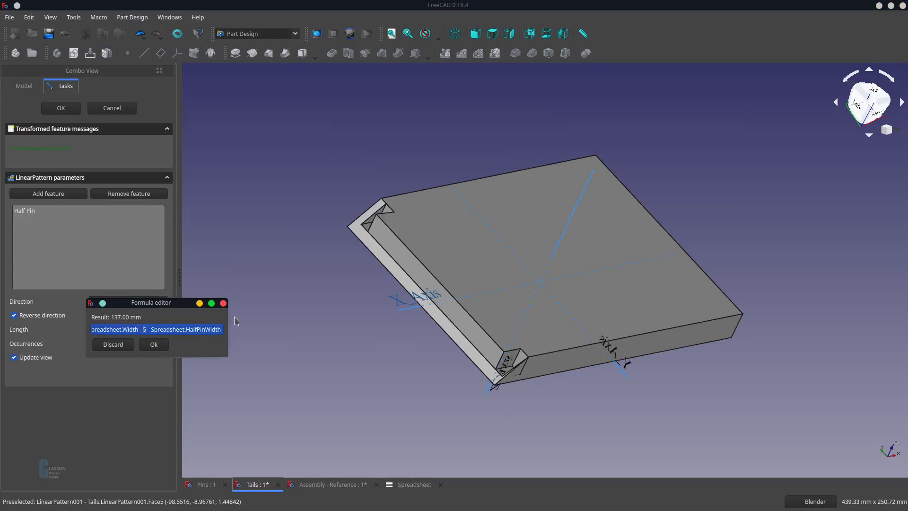
{"action": "key", "text": "BackSpace"}
{"action": "type", "text": "10"}
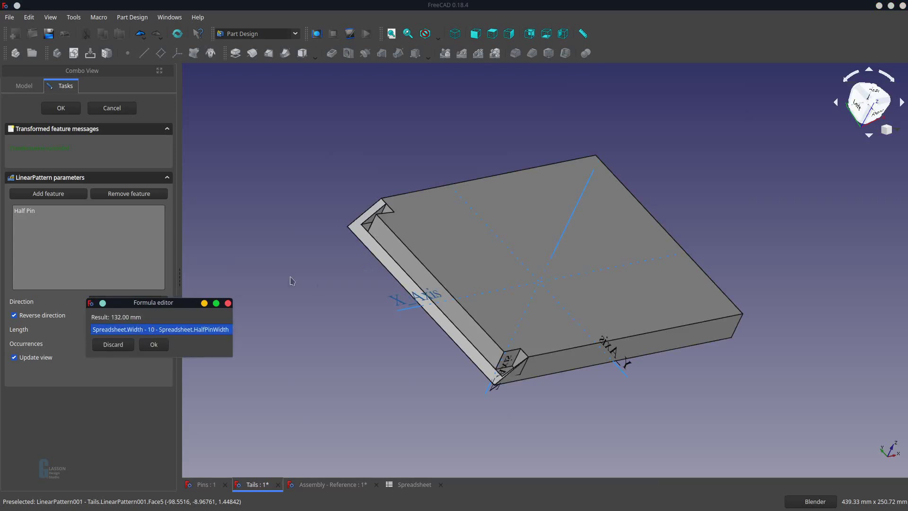
{"action": "left_click", "coordinate": [154, 345]}
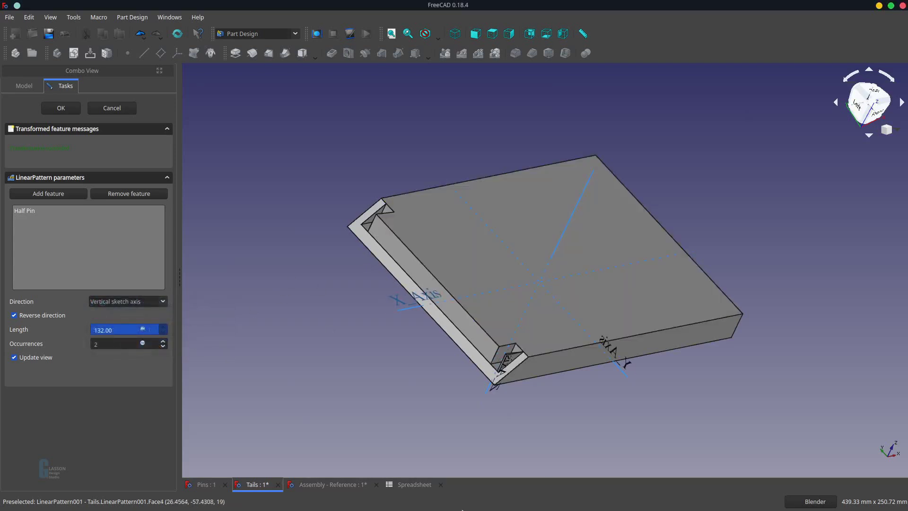
{"action": "middle_click_drag", "start_coordinate": [361, 376], "coordinate": [439, 444]}
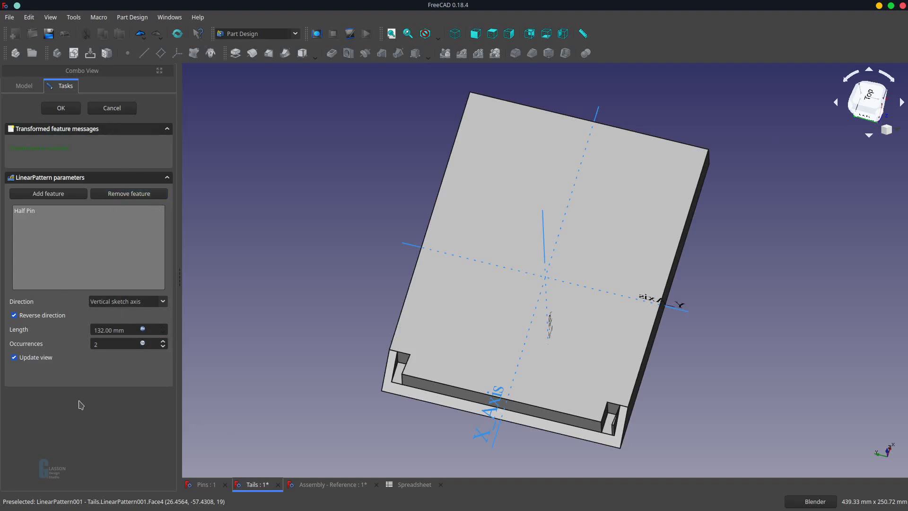
{"action": "left_click", "coordinate": [122, 110]}
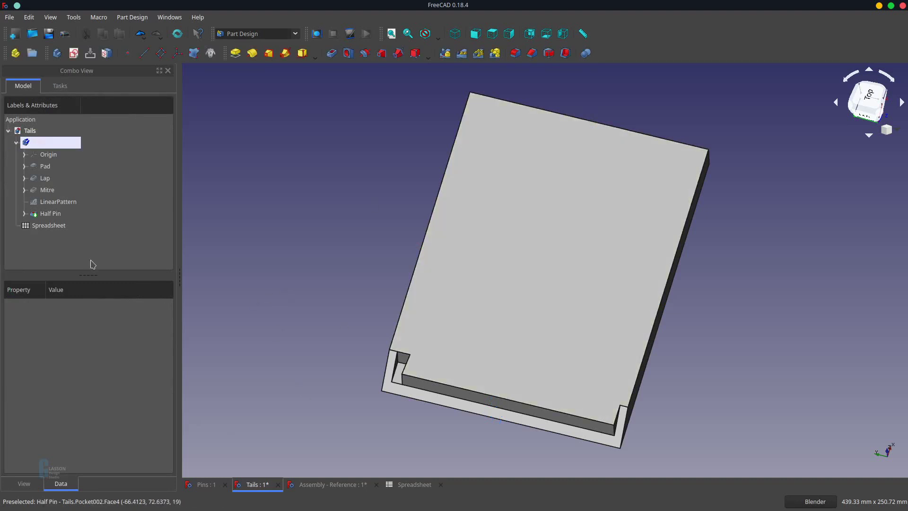
Create a MultiTransform of the Half Pin pocket with a mirrored transformation about the base XZ plane
{"action": "left_click", "coordinate": [50, 214]}
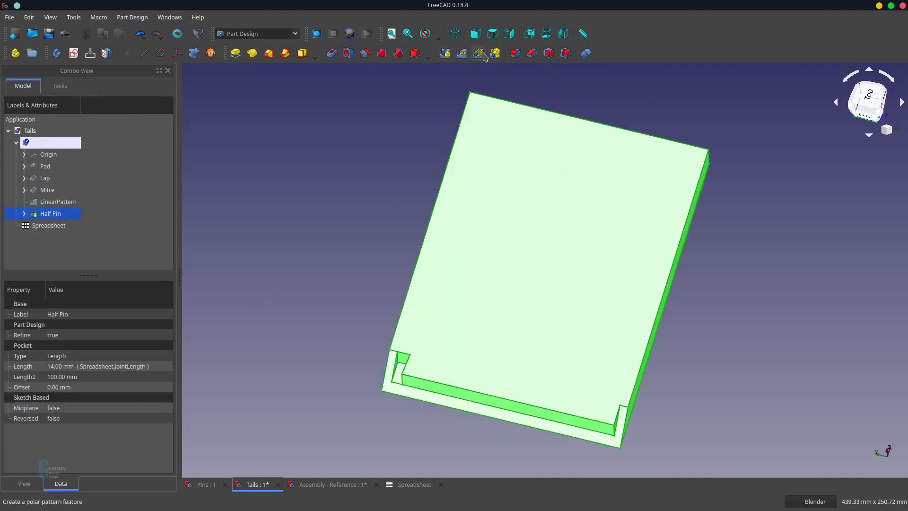
{"action": "left_click", "coordinate": [495, 53]}
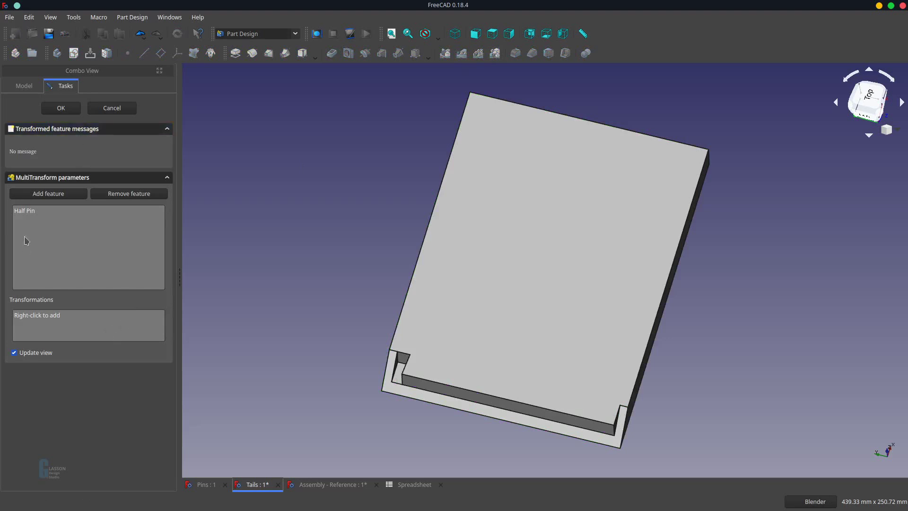
{"action": "right_click", "coordinate": [68, 322]}
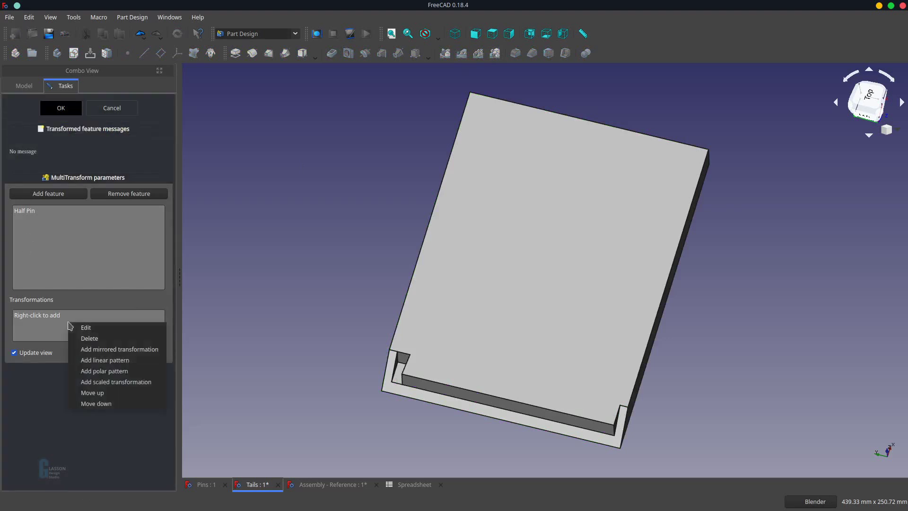
{"action": "left_click", "coordinate": [118, 350]}
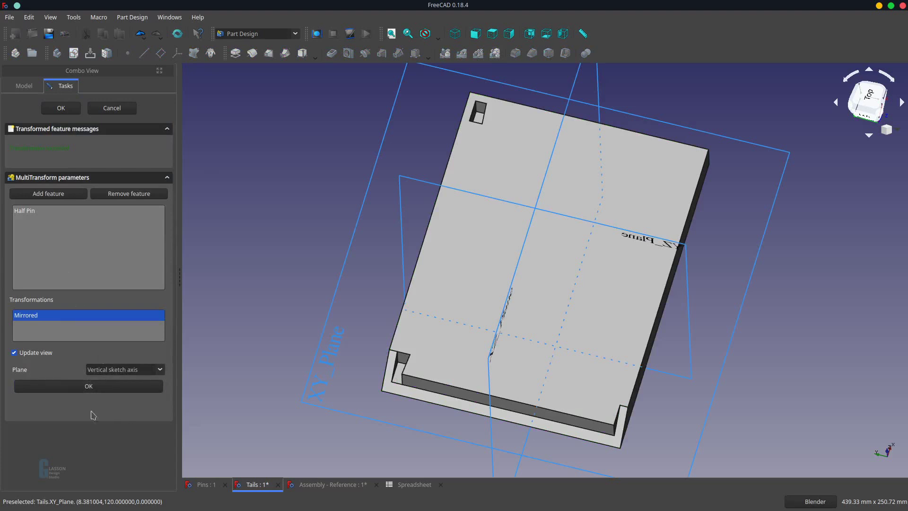
{"action": "left_click", "coordinate": [491, 412]}
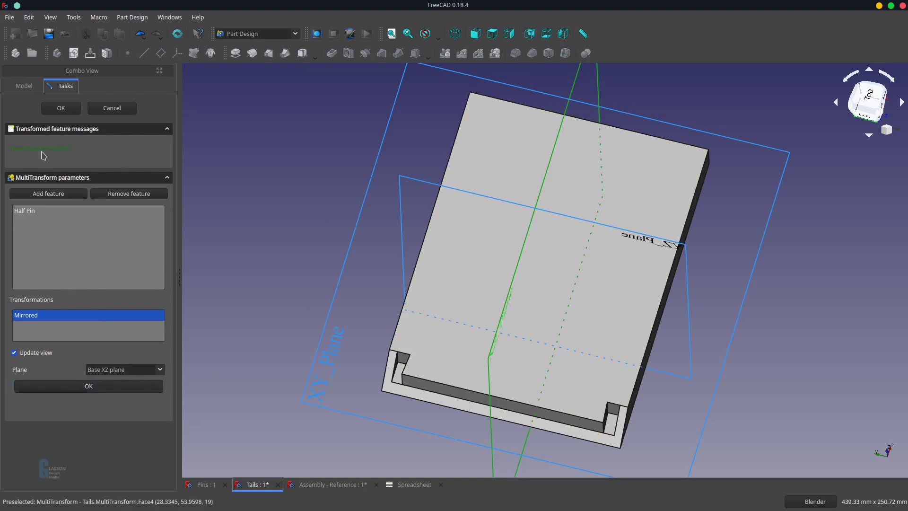
{"action": "left_click", "coordinate": [74, 109]}
Start a sketch on the board's top face and project the lap's long inner edge and the upper half pin's sloped edge as external geometry
{"action": "middle_click_drag", "start_coordinate": [326, 283], "coordinate": [331, 218]}
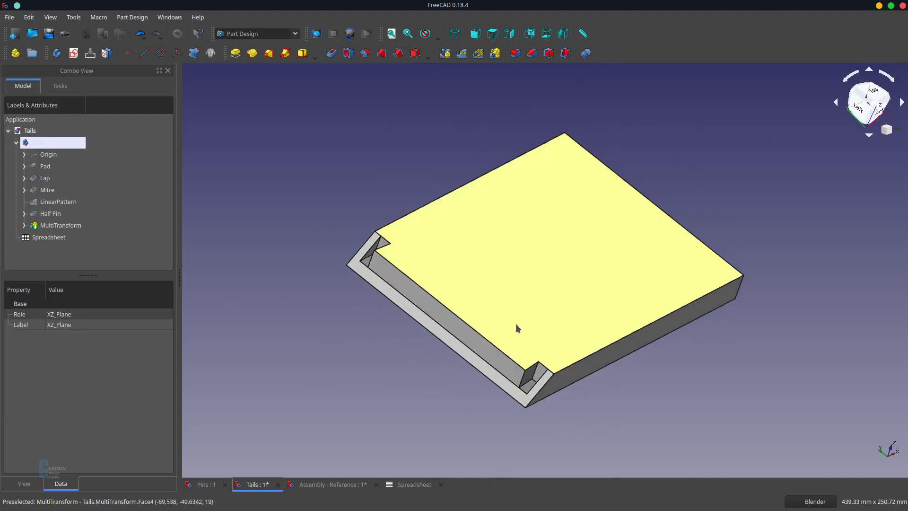
{"action": "left_click", "coordinate": [494, 326]}
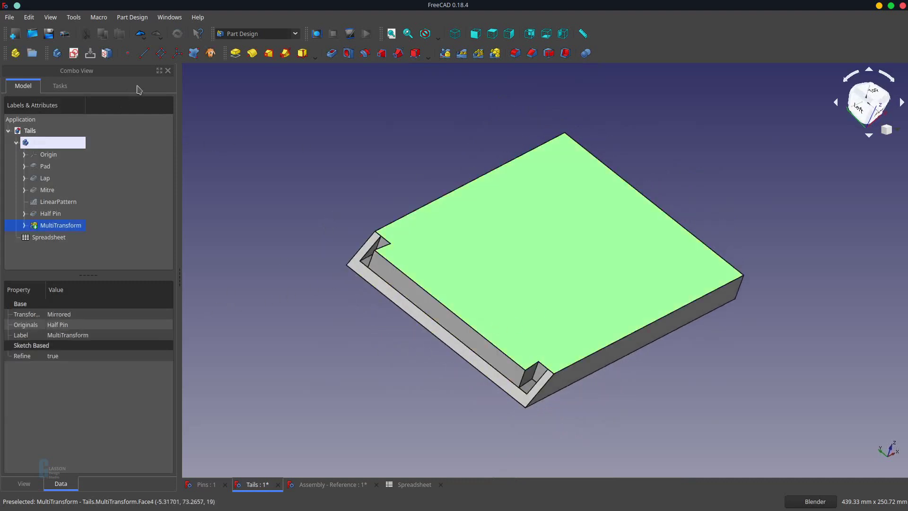
{"action": "left_click", "coordinate": [57, 53]}
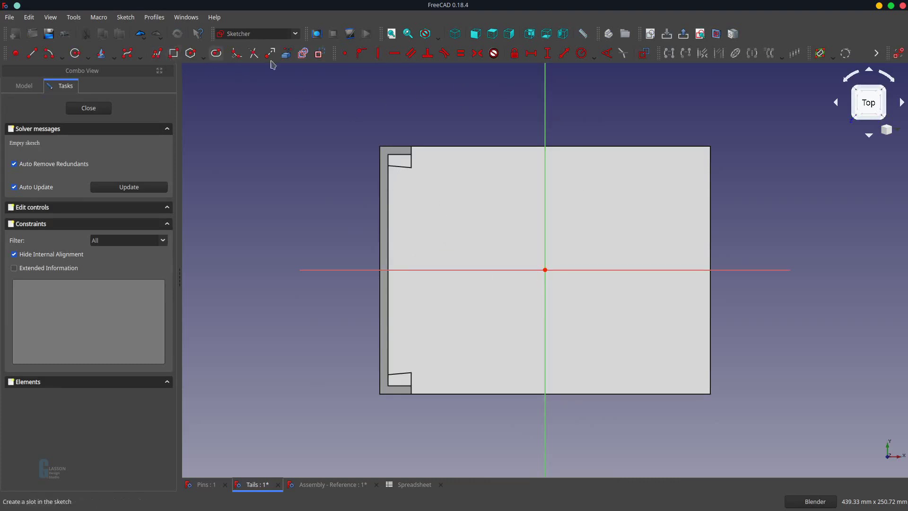
{"action": "left_click", "coordinate": [288, 55]}
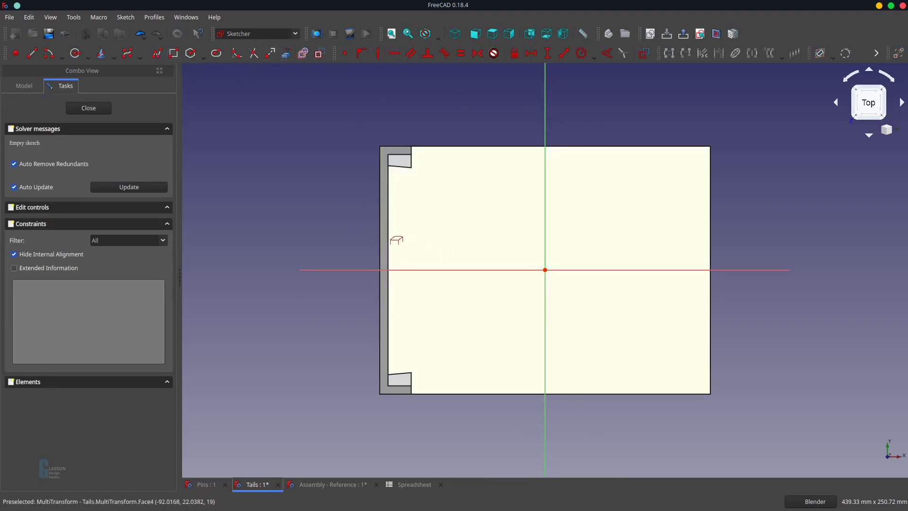
{"action": "left_click", "coordinate": [388, 235]}
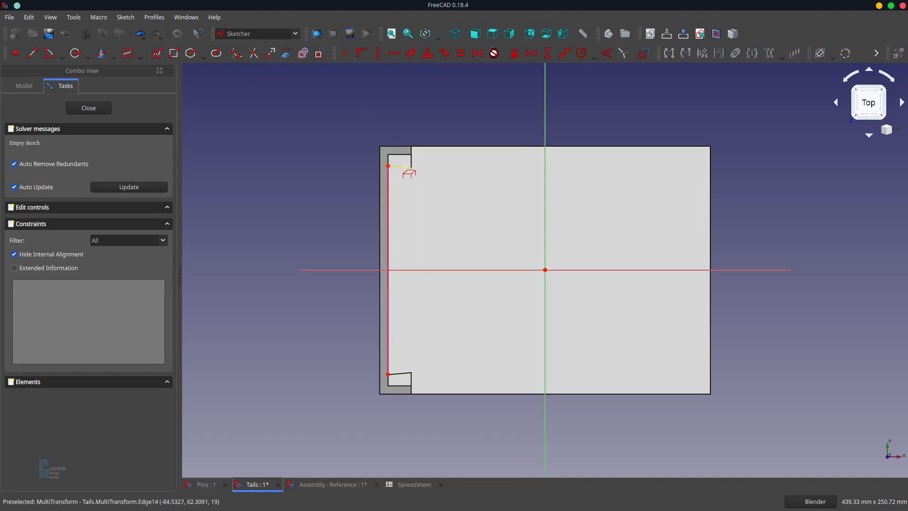
{"action": "left_click", "coordinate": [406, 166]}
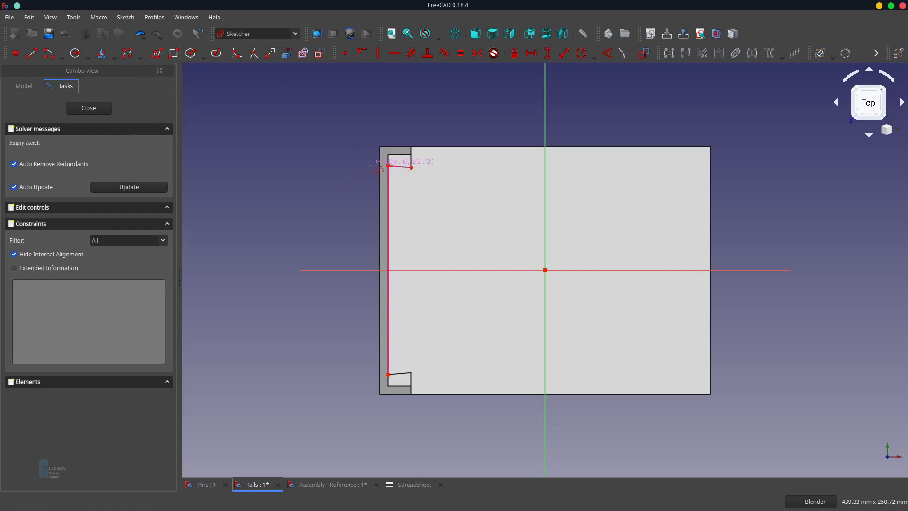
Sketch a closed four-sided pin profile from the upper half pin's sloped edge to the lap edge, with its short vertical side about 12 mm long
{"action": "left_click", "coordinate": [388, 165]}
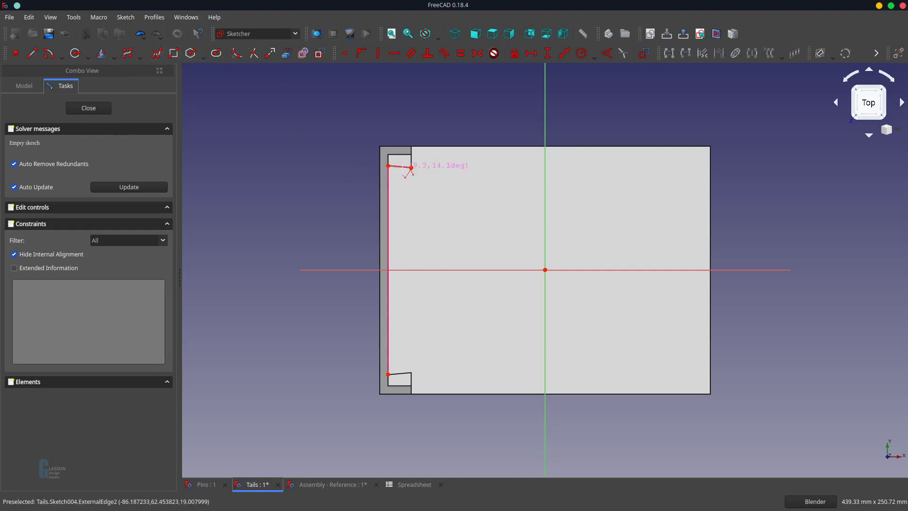
{"action": "left_click", "coordinate": [411, 167]}
{"action": "left_click", "coordinate": [411, 188]}
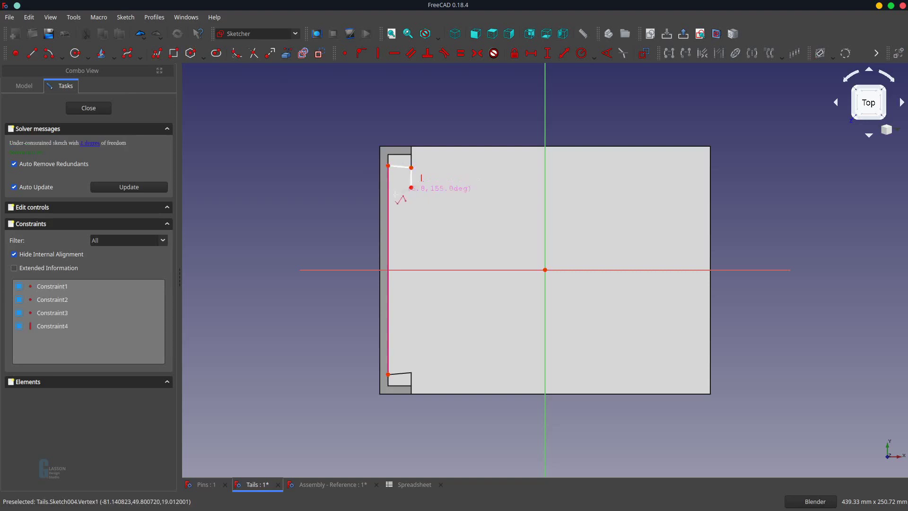
{"action": "left_click", "coordinate": [388, 201]}
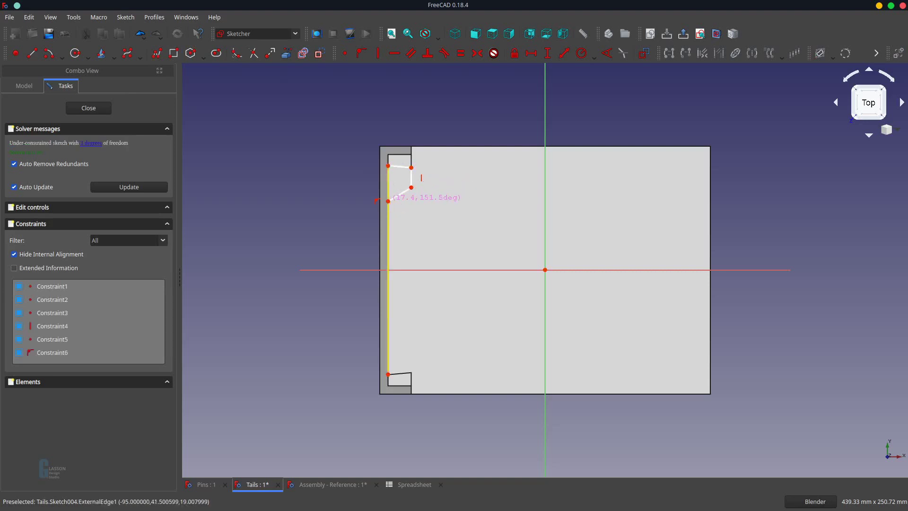
{"action": "left_click", "coordinate": [387, 166]}
{"action": "right_click", "coordinate": [252, 113]}
{"action": "right_click", "coordinate": [251, 203]}
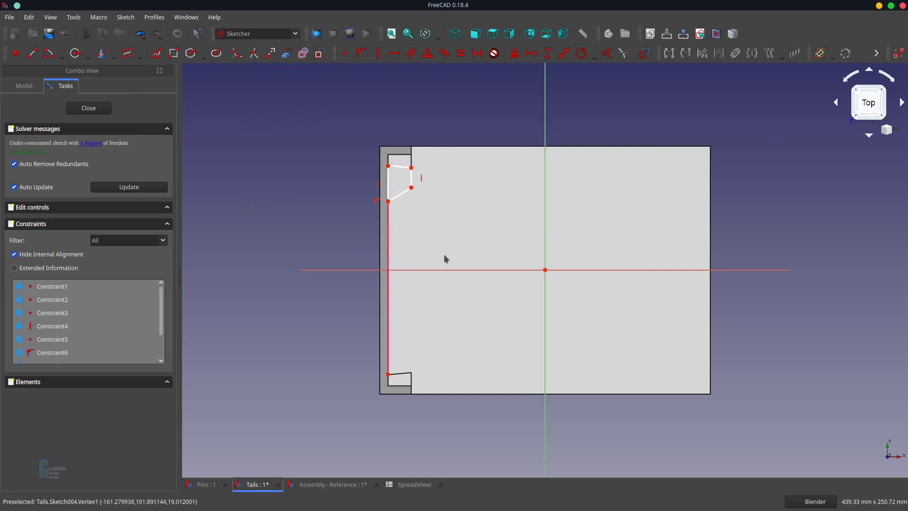
Constrain the vertical length of the pin profile's short side to the formula Spreadsheet.FullPinWidth
{"action": "left_click", "coordinate": [411, 178]}
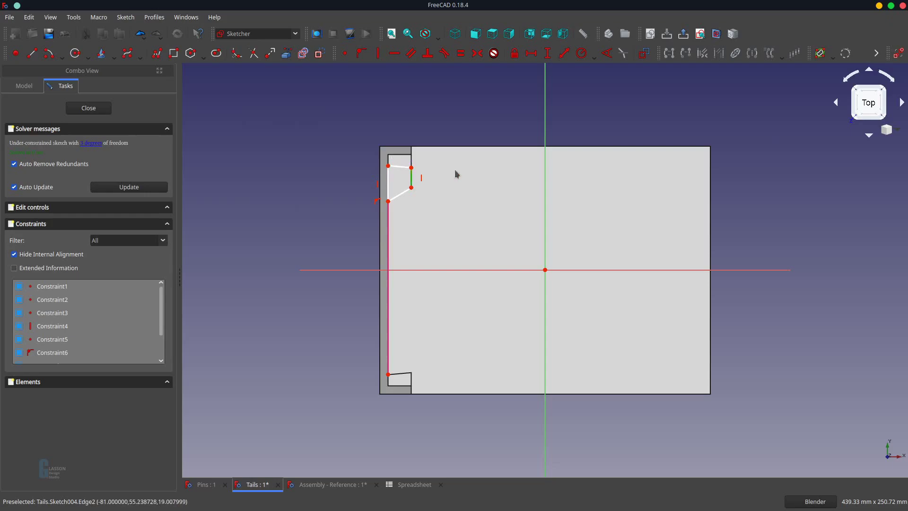
{"action": "left_click", "coordinate": [547, 53]}
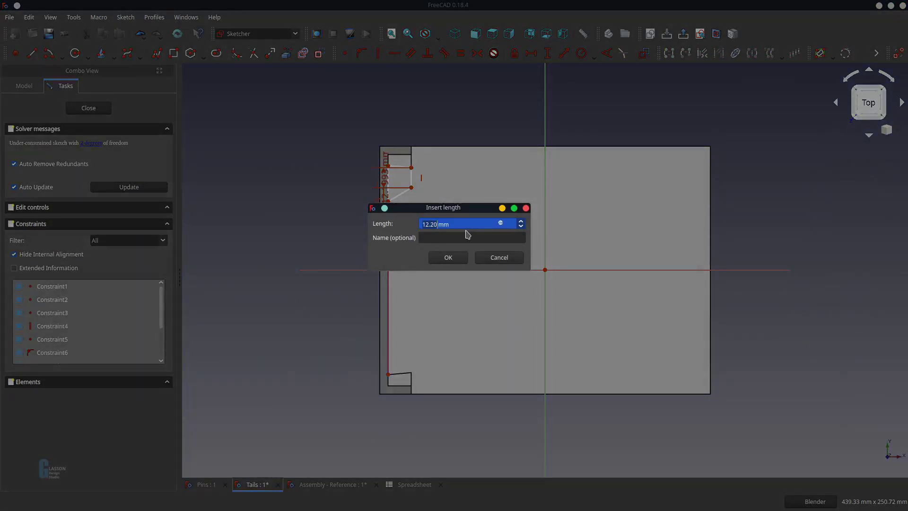
{"action": "type", "text": "="}
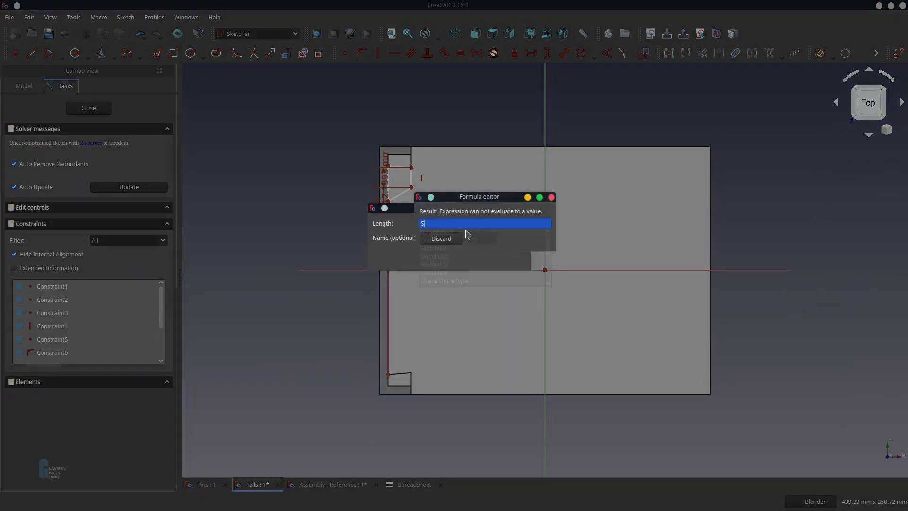
{"action": "type", "text": "Spreadsheet."}
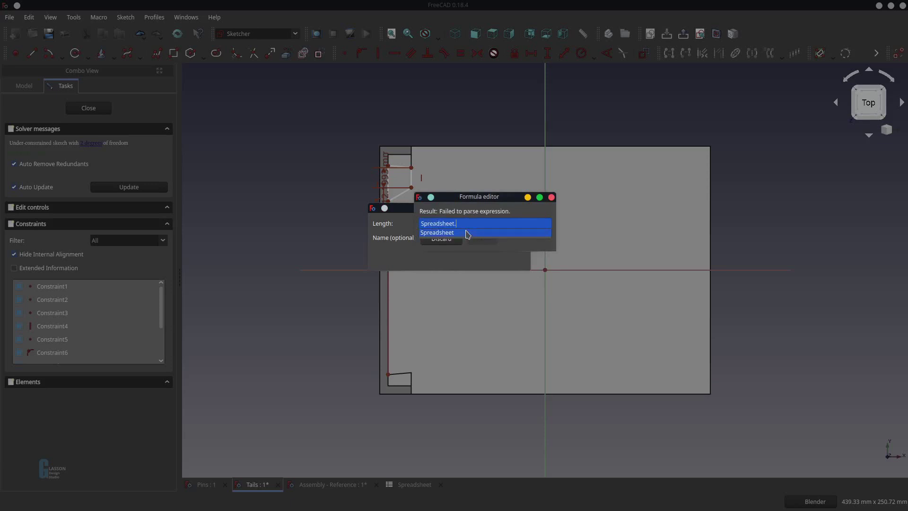
{"action": "type", "text": "Full"}
{"action": "left_click", "coordinate": [467, 233]}
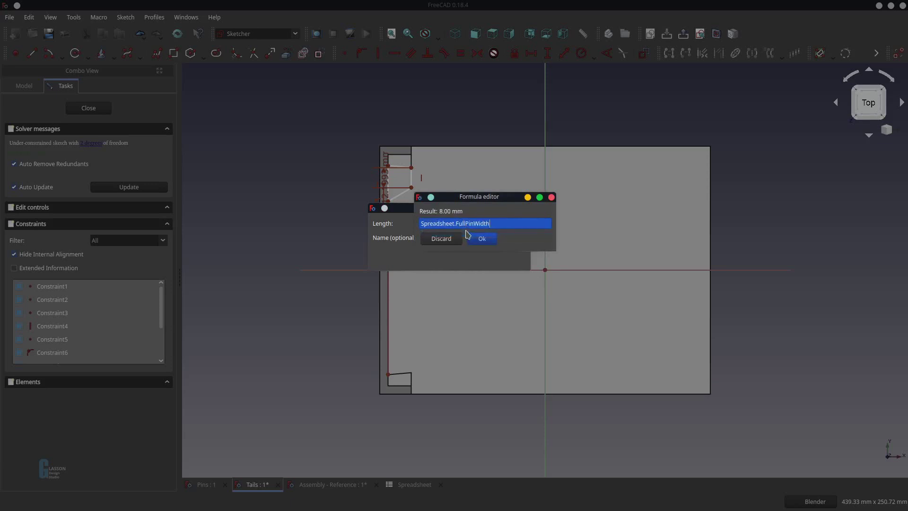
{"action": "left_click", "coordinate": [486, 242]}
{"action": "key", "text": "Return"}
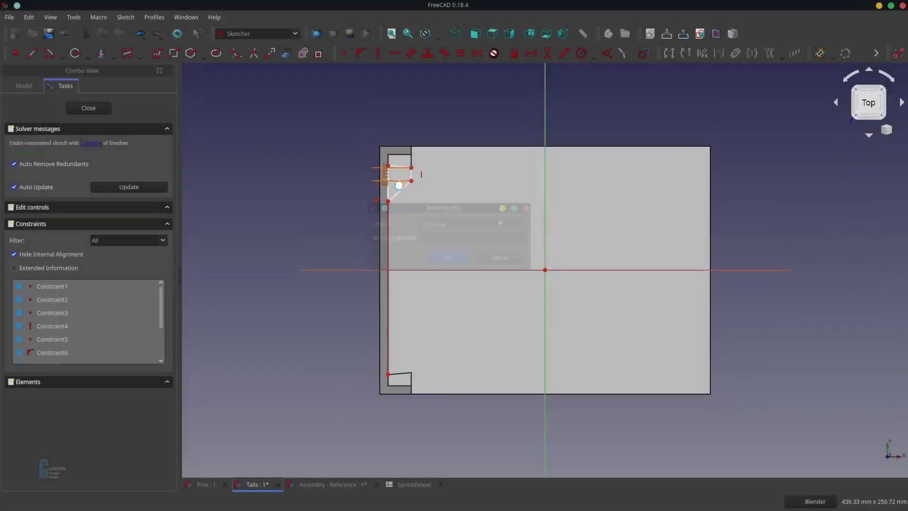
Set the angle between the profile's short vertical side and its lower sloped side to 105°, and place the dimension label inside the profile
{"action": "left_click", "coordinate": [407, 189]}
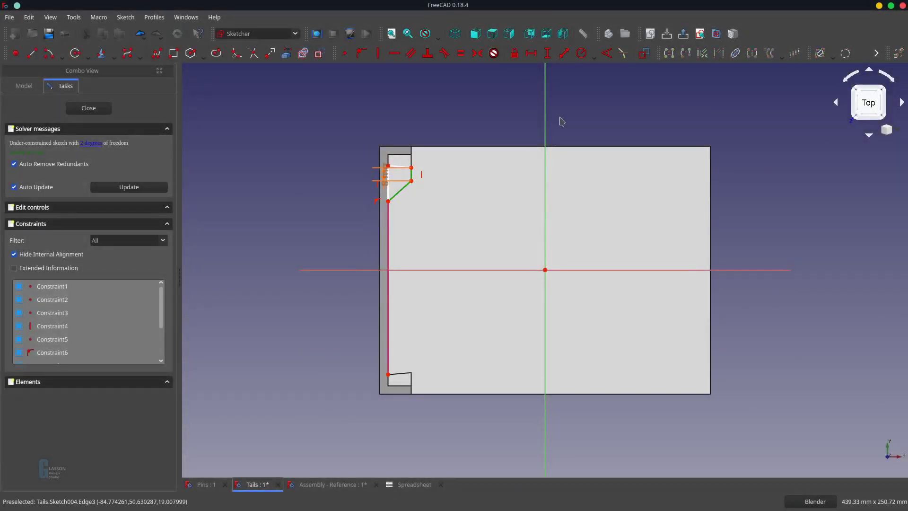
{"action": "left_click", "coordinate": [607, 54]}
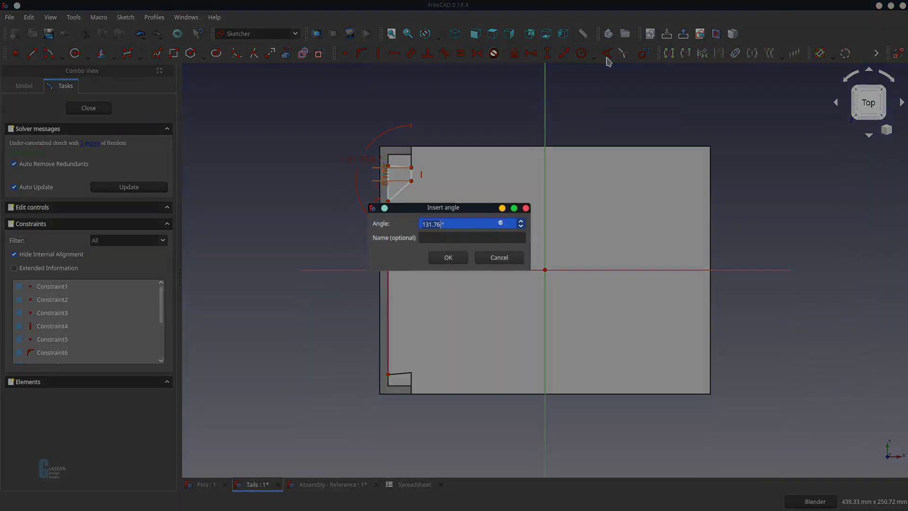
{"action": "type", "text": "105"}
{"action": "key", "text": "Return"}
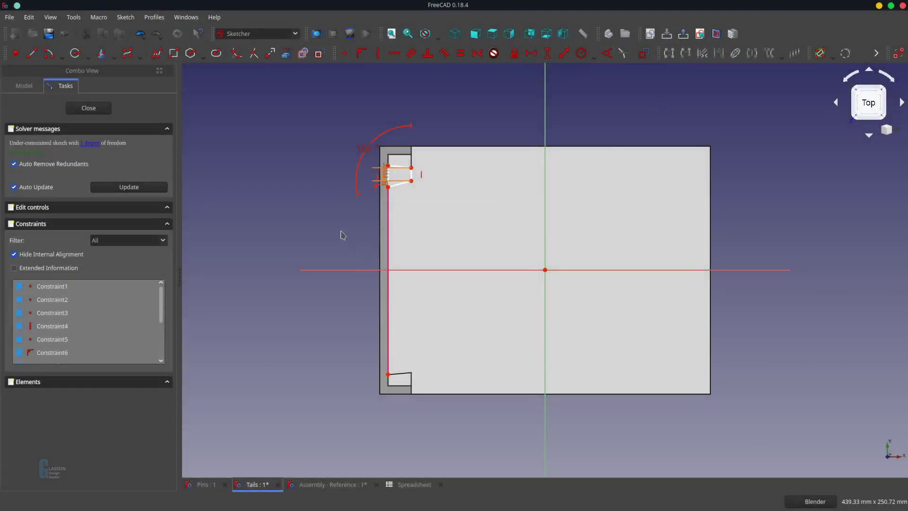
{"action": "left_click_drag", "start_coordinate": [365, 162], "coordinate": [396, 174]}
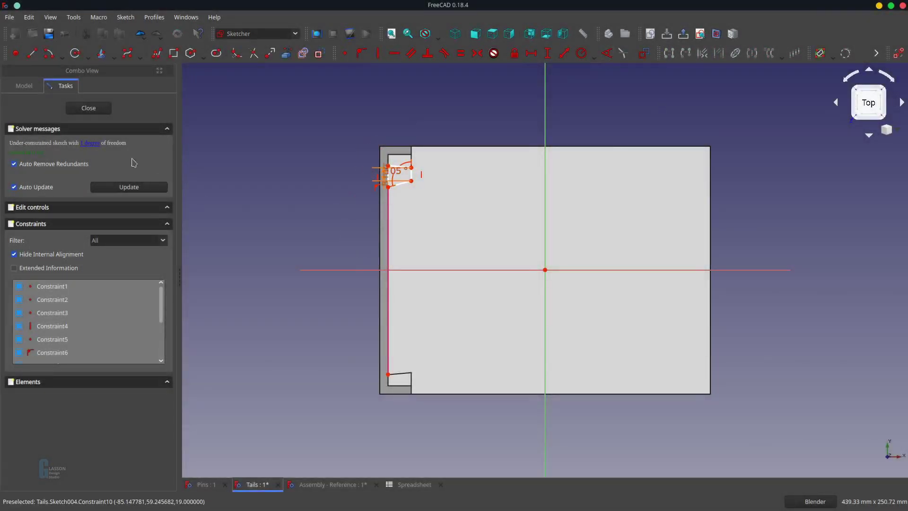
Move the pin width dimension clear of the profile, make the points at its upper lap-edge corner coincident, and close the sketch
{"action": "left_click", "coordinate": [95, 145]}
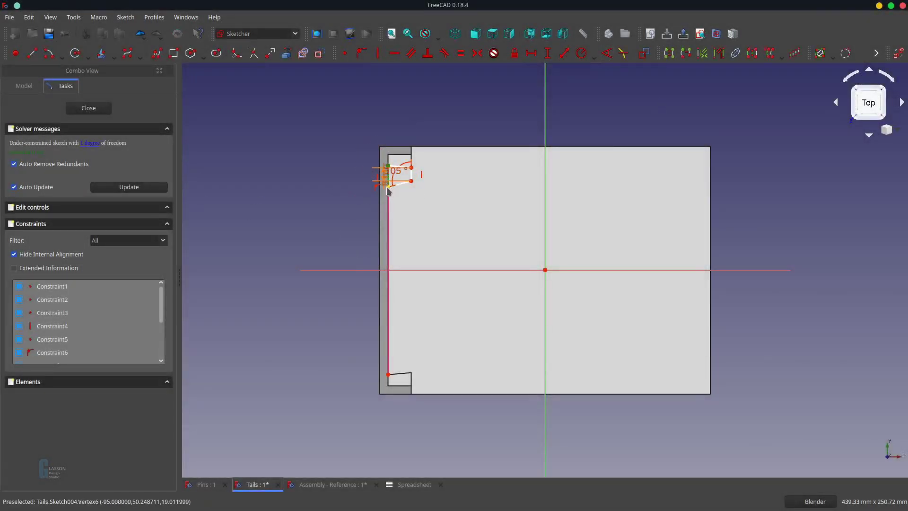
{"action": "scroll", "coordinate": [384, 169], "scroll_direction": "up", "scroll_amount": 5}
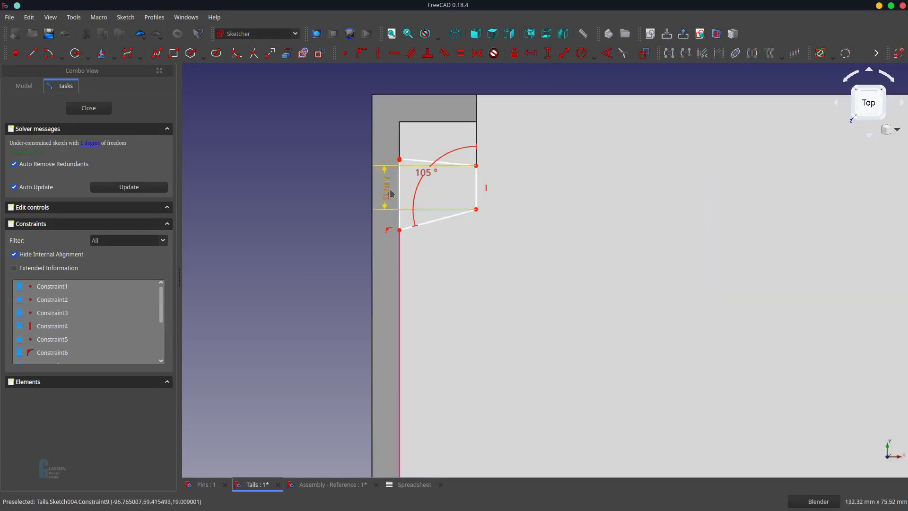
{"action": "left_click_drag", "start_coordinate": [388, 194], "coordinate": [594, 194]}
{"action": "scroll", "coordinate": [419, 173], "scroll_direction": "up", "scroll_amount": 2}
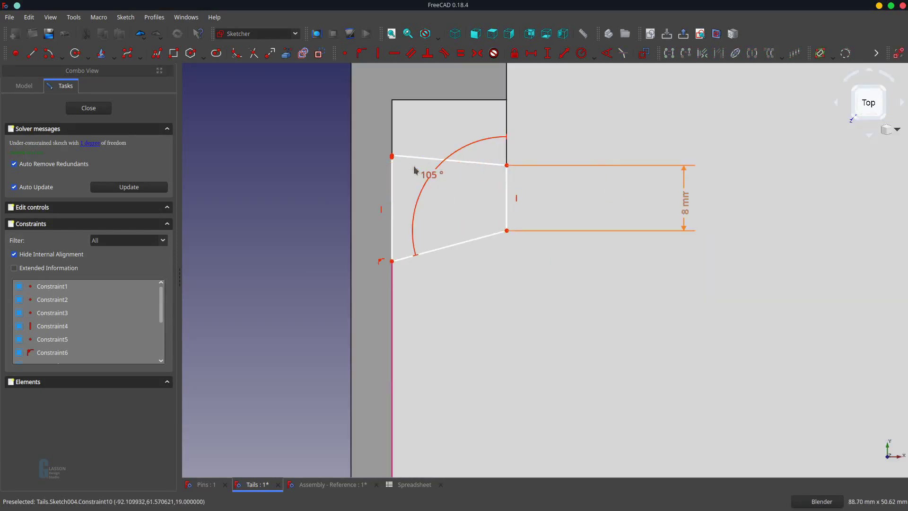
{"action": "left_click", "coordinate": [393, 157]}
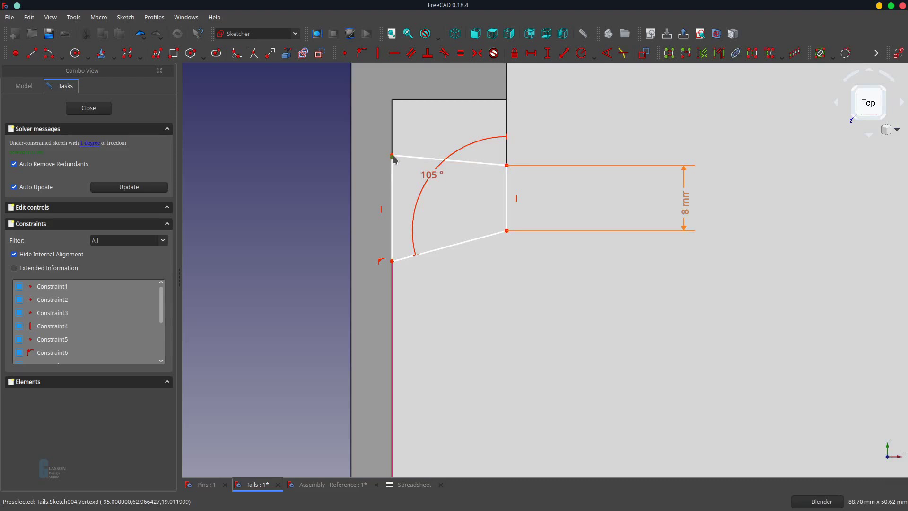
{"action": "left_click", "coordinate": [345, 53]}
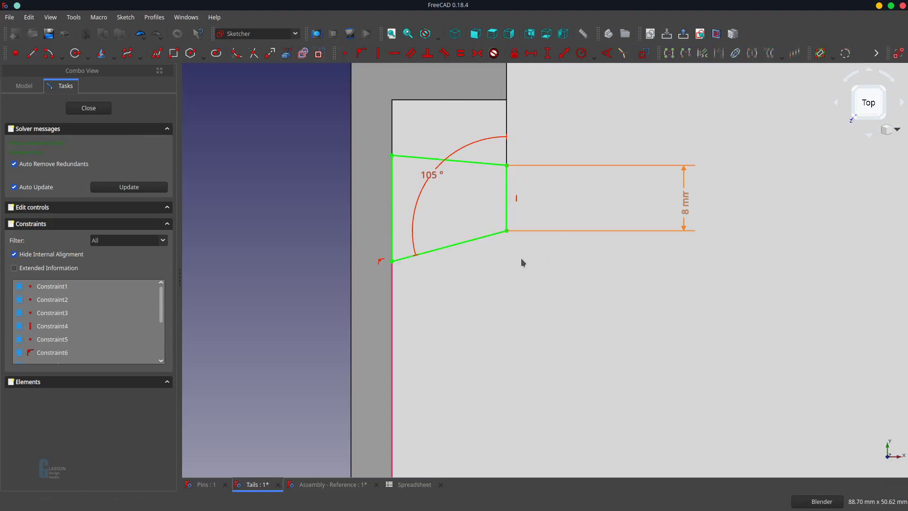
{"action": "left_click", "coordinate": [87, 108]}
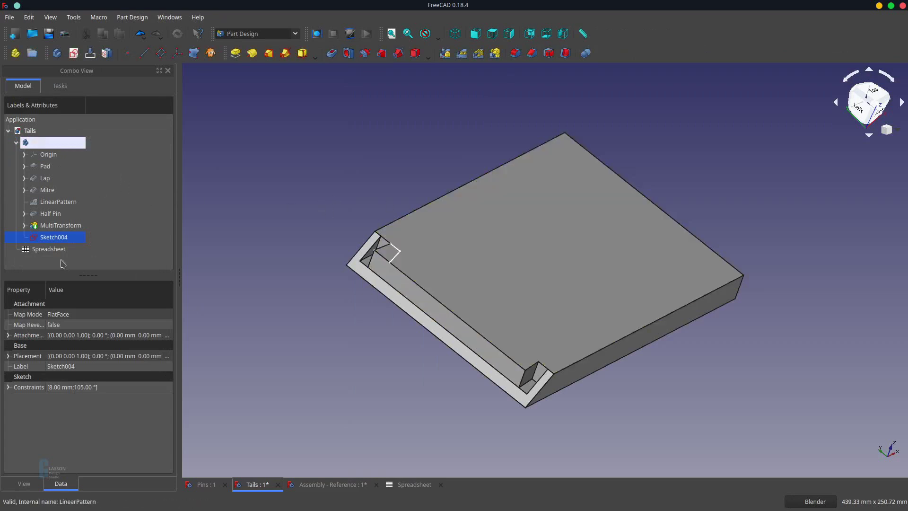
Reopen the pin sketch, delete the whole pin profile, and project the upper half pin's sloped edge as external geometry
{"action": "double_click", "coordinate": [45, 239]}
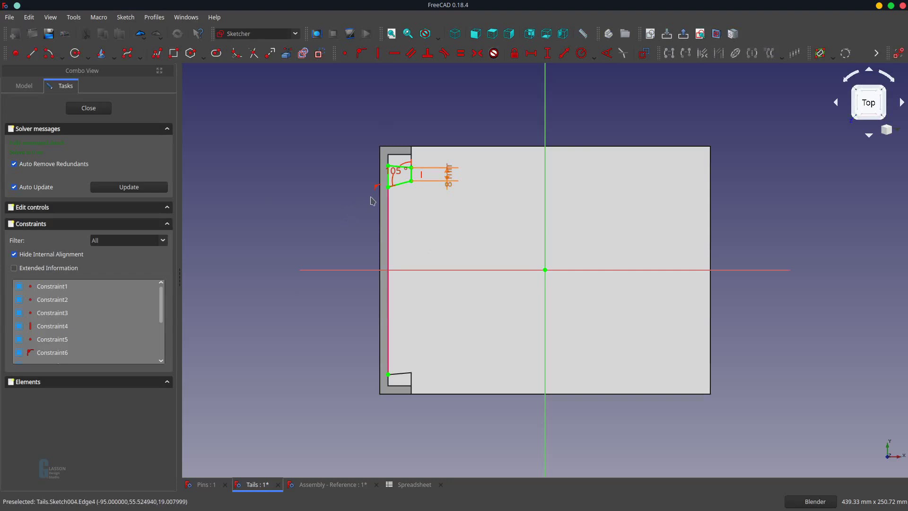
{"action": "left_click_drag", "start_coordinate": [384, 201], "coordinate": [421, 167]}
{"action": "key", "text": "Delete"}
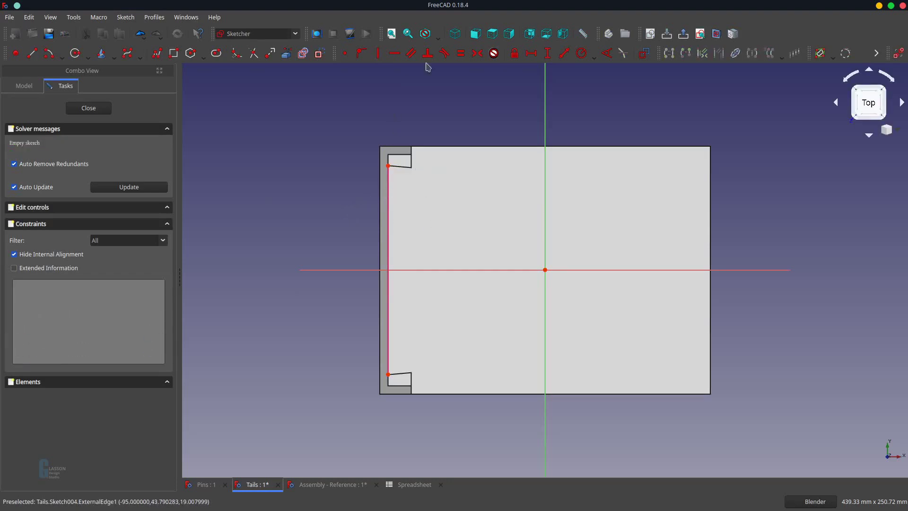
{"action": "left_click", "coordinate": [287, 53]}
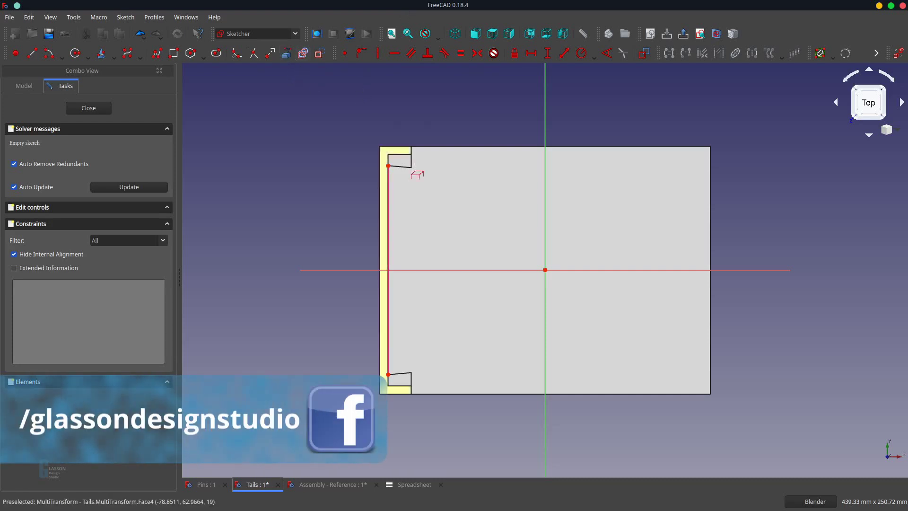
{"action": "left_click", "coordinate": [401, 166]}
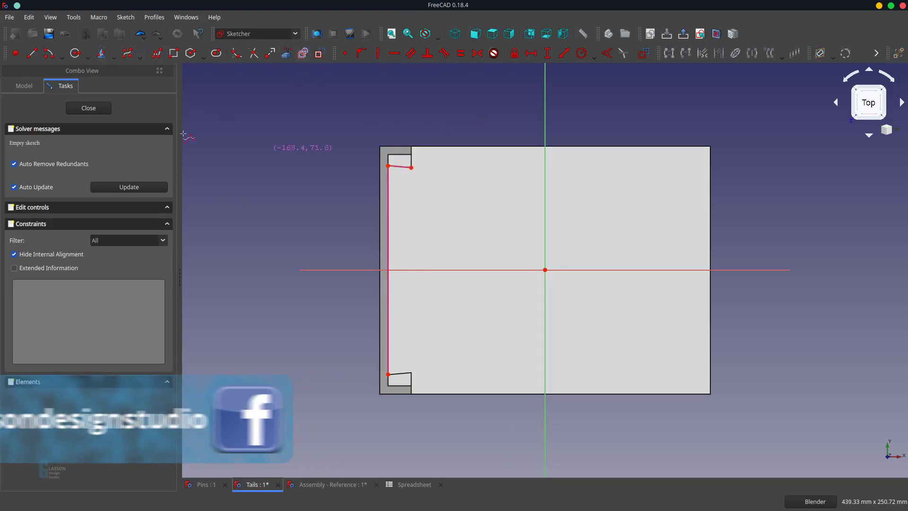
Sketch a closed four-sided pin profile below the upper half pin, its shorter vertical side on the lap edge, and adjust its two upper corners
{"action": "left_click", "coordinate": [388, 206]}
{"action": "left_click", "coordinate": [412, 189]}
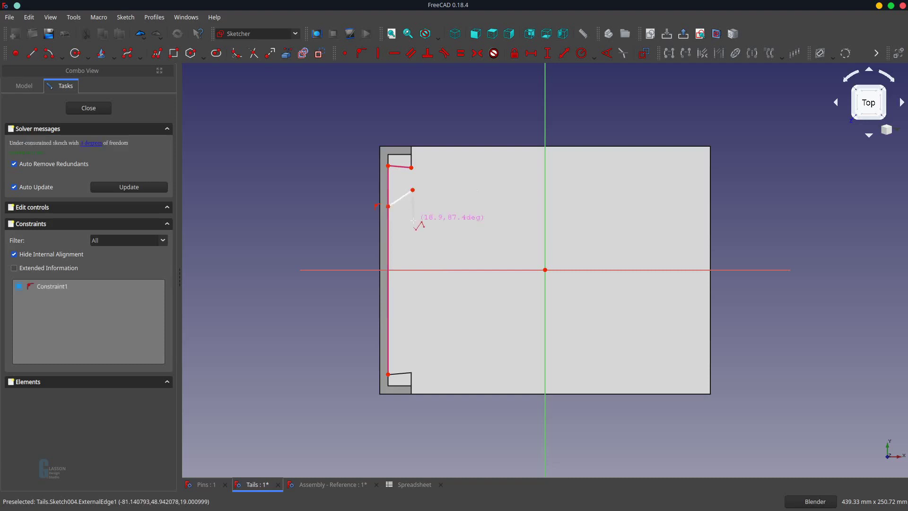
{"action": "left_click", "coordinate": [413, 226]}
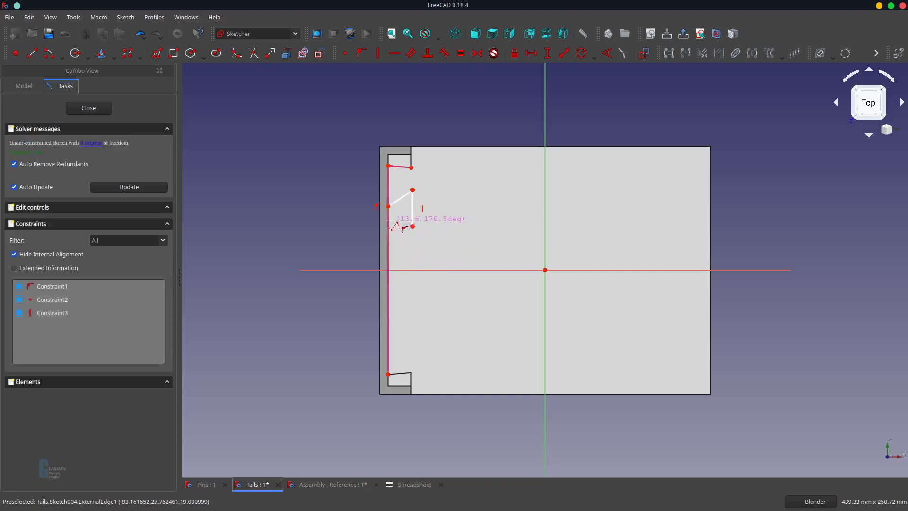
{"action": "left_click", "coordinate": [388, 221]}
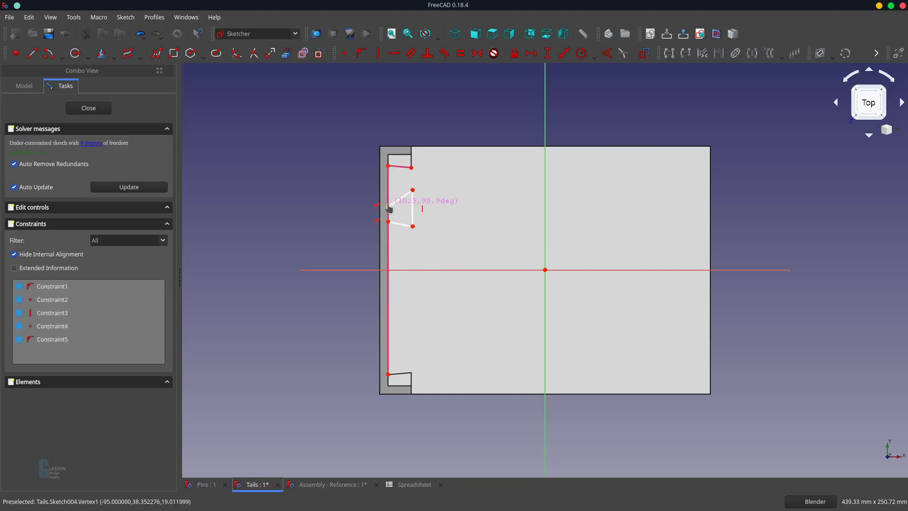
{"action": "left_click", "coordinate": [388, 207]}
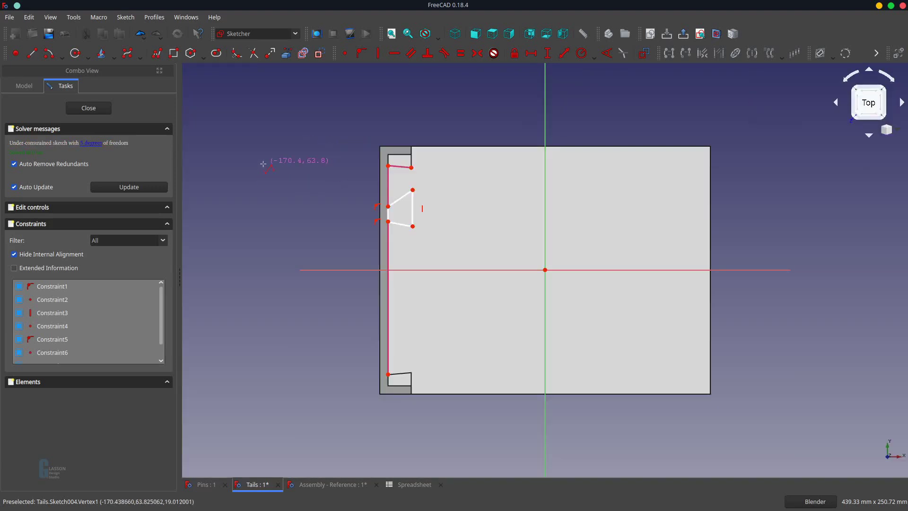
{"action": "key", "text": "Escape"}
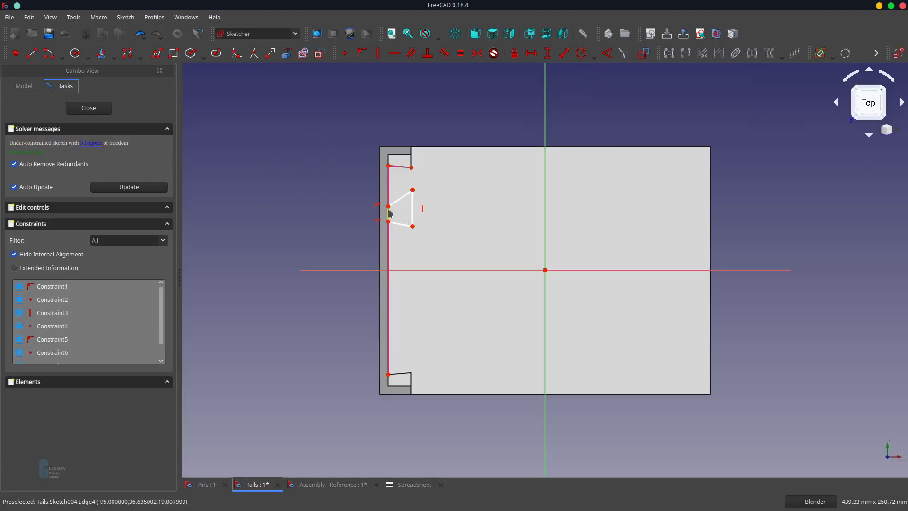
{"action": "left_click_drag", "start_coordinate": [388, 208], "coordinate": [388, 203]}
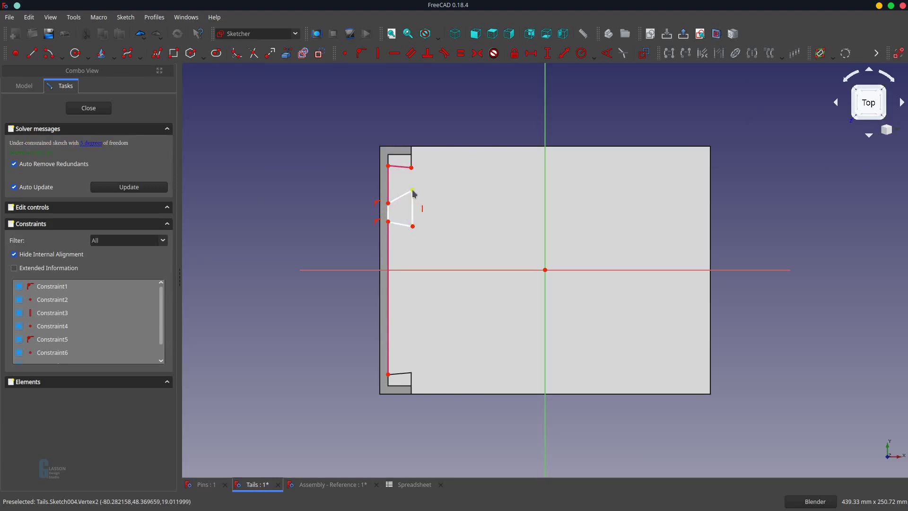
{"action": "left_click_drag", "start_coordinate": [413, 191], "coordinate": [412, 200]}
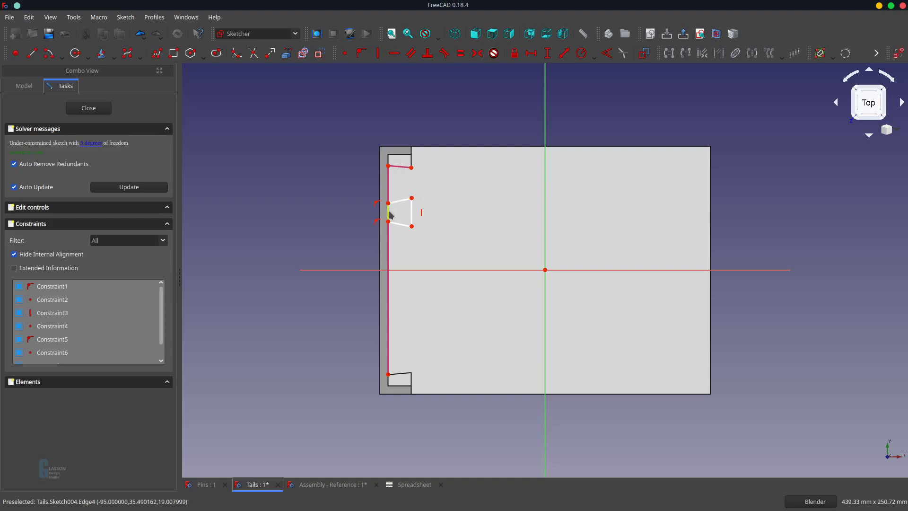
Set the angle between the profile's lap-edge side and upper sloped side to 105°, and place the dimension label inside the profile
{"action": "left_click", "coordinate": [389, 212]}
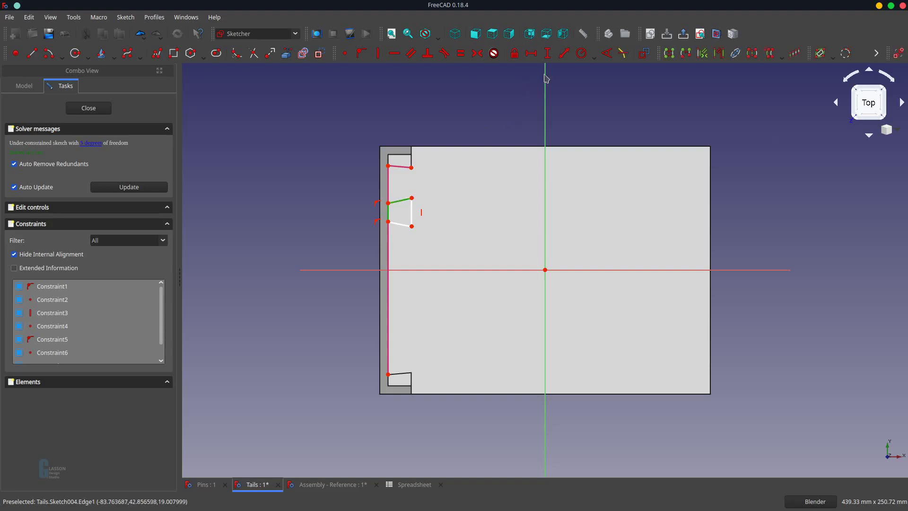
{"action": "left_click", "coordinate": [607, 53]}
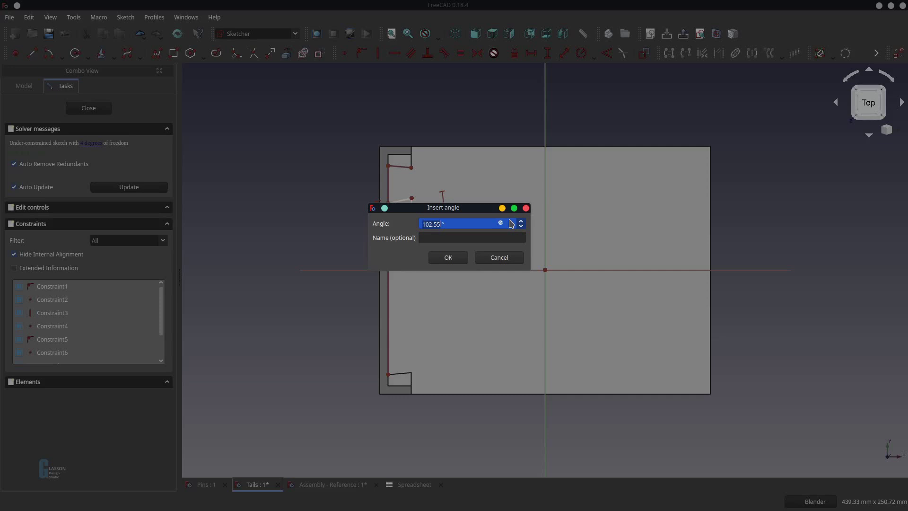
{"action": "type", "text": "105"}
{"action": "key", "text": "Return"}
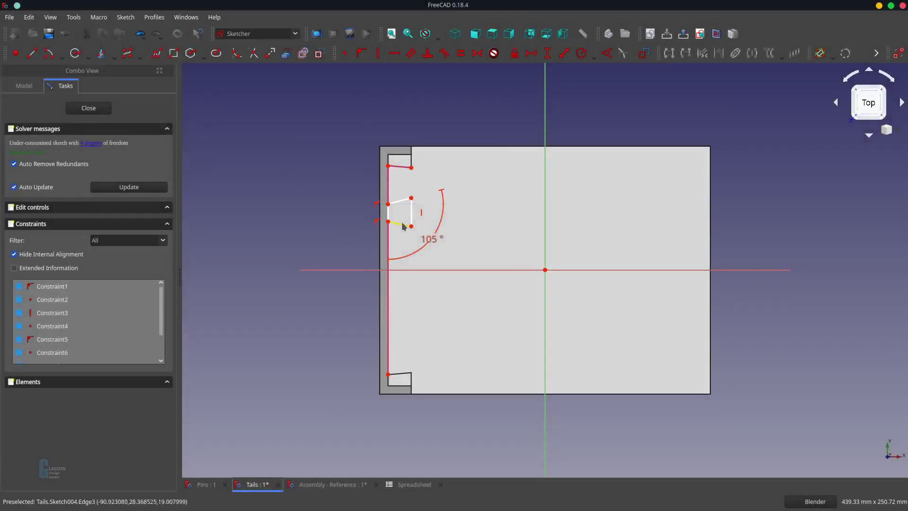
{"action": "left_click_drag", "start_coordinate": [429, 244], "coordinate": [396, 213]}
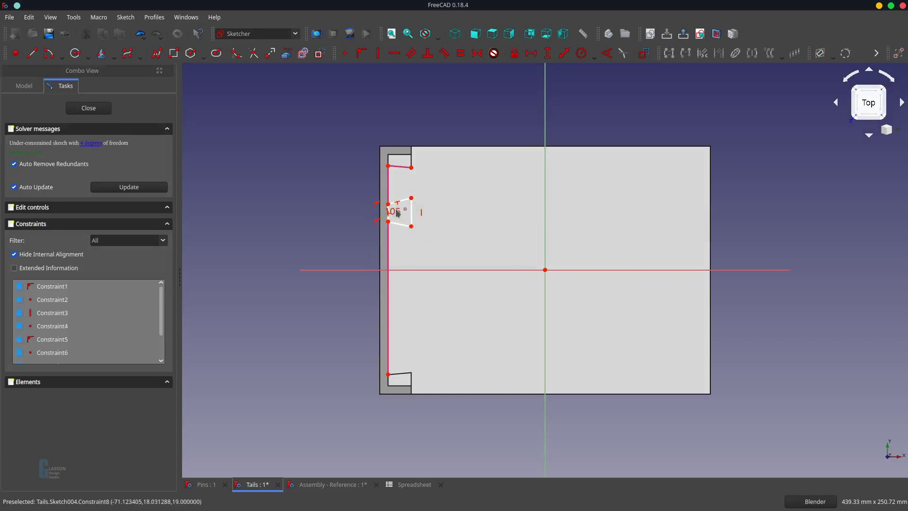
Set the angle between the profile's lap-edge side and lower sloped side to 105°, and place the dimension label inside the profile
{"action": "left_click", "coordinate": [398, 225]}
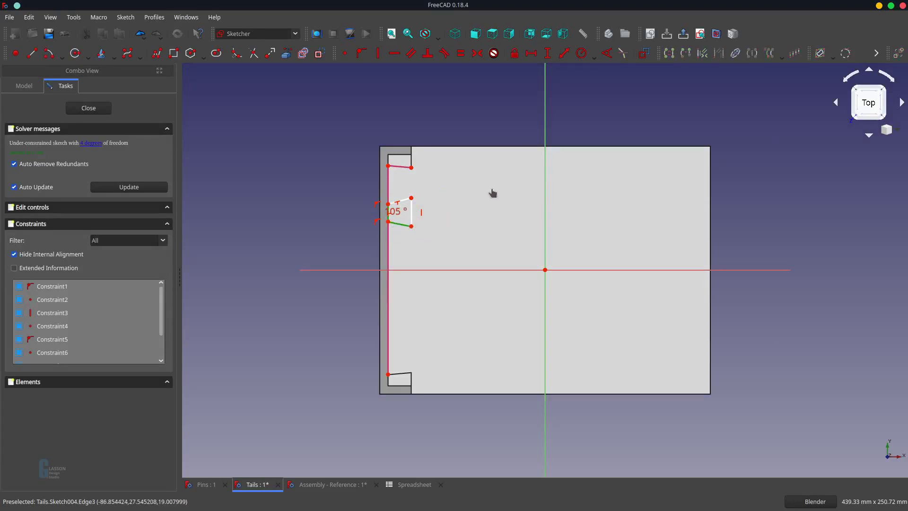
{"action": "left_click", "coordinate": [607, 53]}
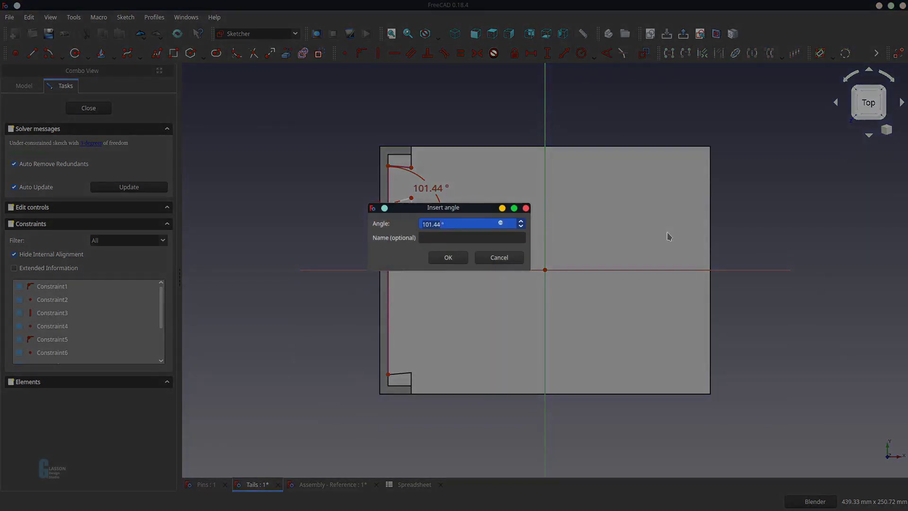
{"action": "type", "text": "105"}
{"action": "key", "text": "Return"}
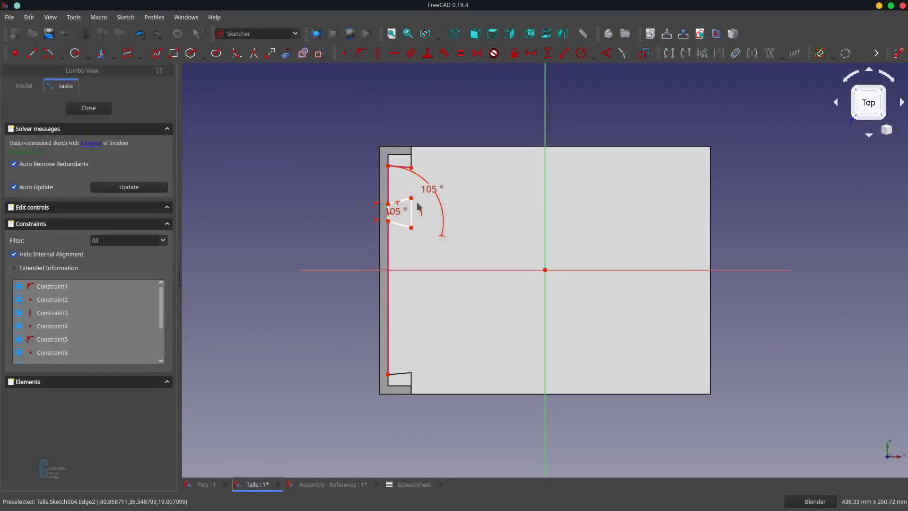
{"action": "left_click_drag", "start_coordinate": [419, 201], "coordinate": [405, 223]}
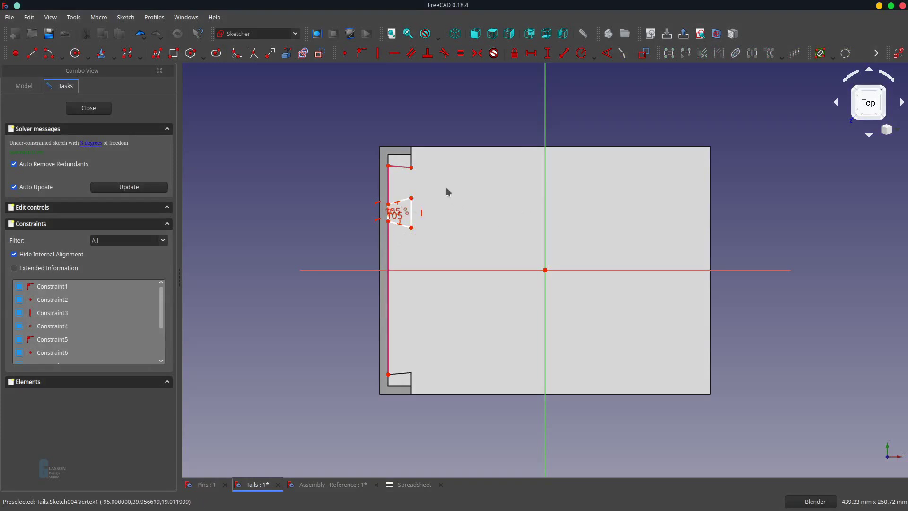
{"action": "left_click", "coordinate": [411, 168]}
{"action": "left_click", "coordinate": [412, 198]}
{"action": "left_click", "coordinate": [548, 53]}
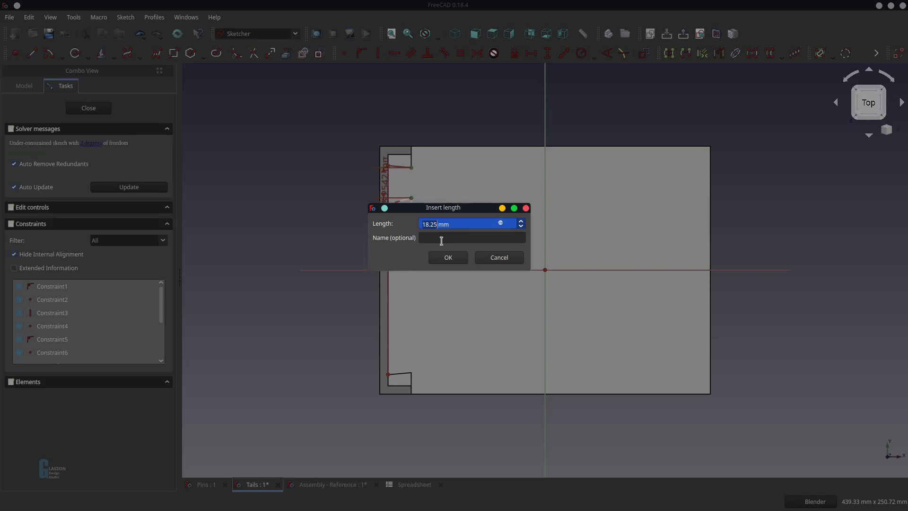
{"action": "key", "text": "equal"}
{"action": "type", "text": "Spreadsheet."}
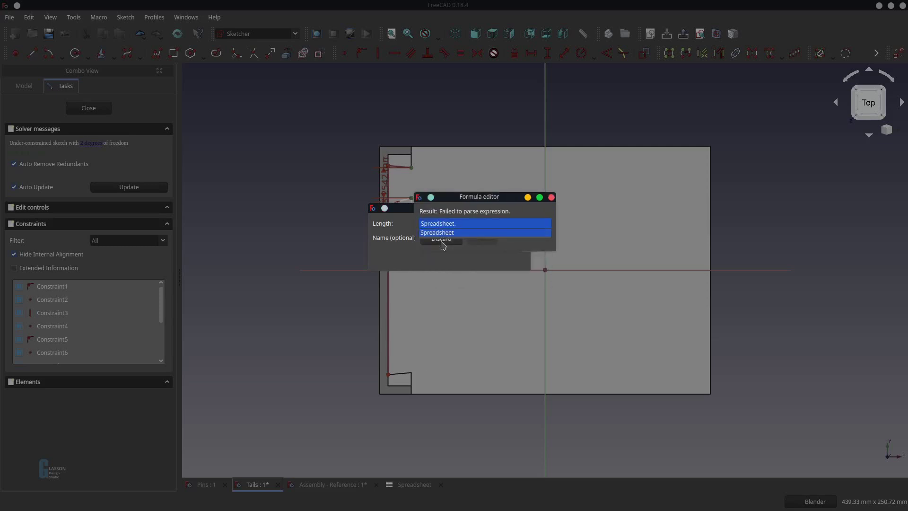
{"action": "type", "text": "FullP"}
{"action": "key", "text": "Down"}
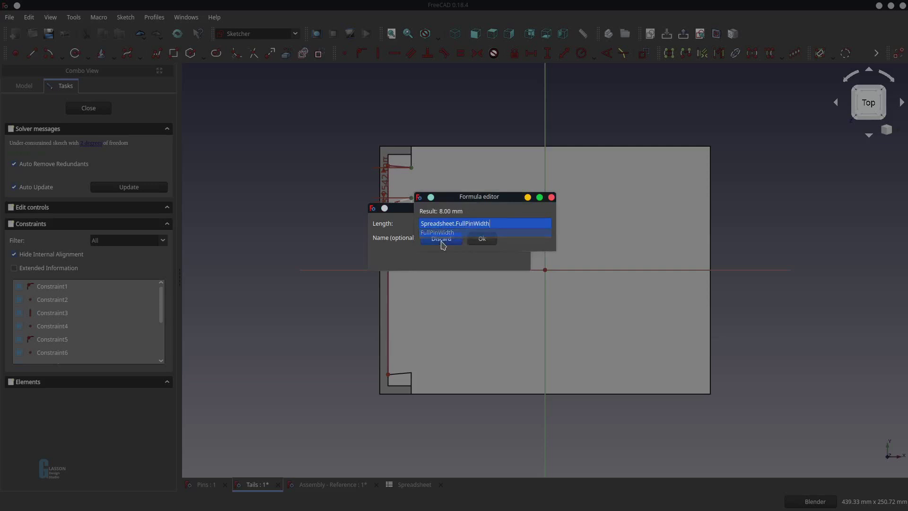
{"action": "key", "text": "Return"}
{"action": "left_click", "coordinate": [480, 241]}
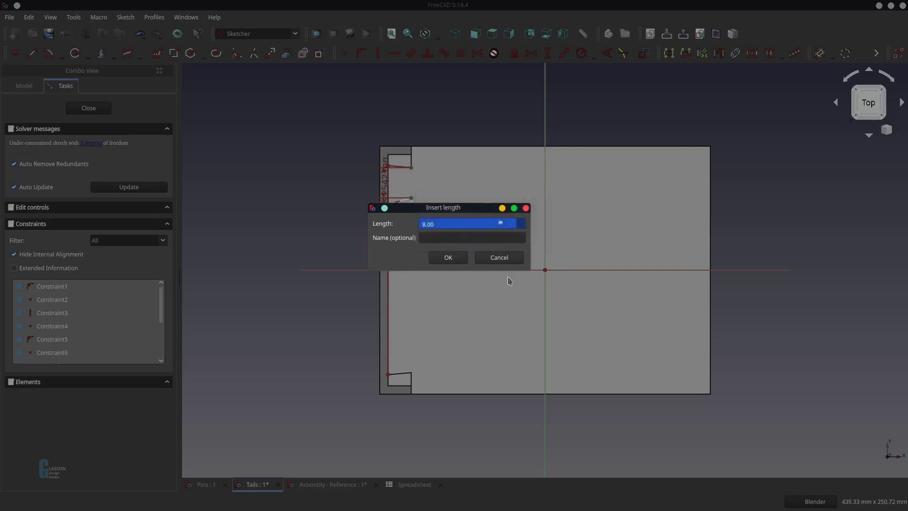
{"action": "left_click", "coordinate": [511, 259]}
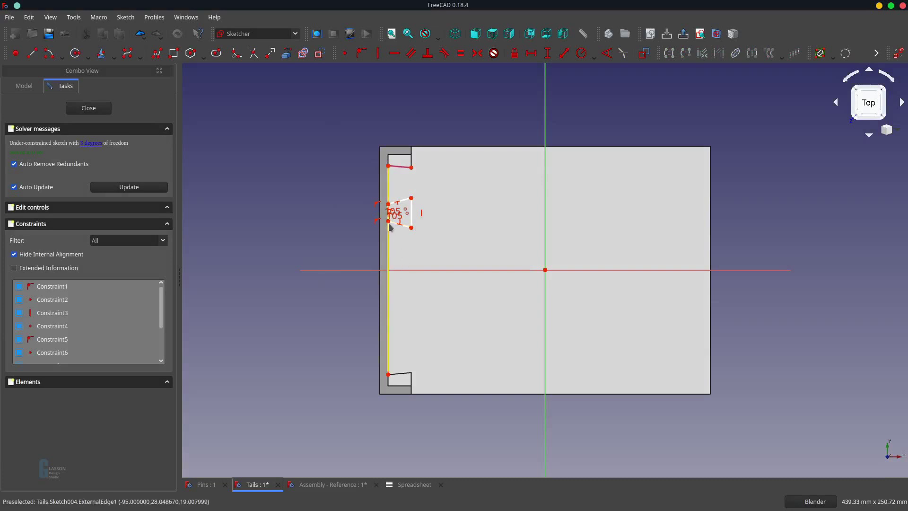
Constrain the vertical length of the pin profile's side away from the lap edge to the formula Spreadsheet.FullPinWidth
{"action": "left_click", "coordinate": [412, 213]}
{"action": "key", "text": "i"}
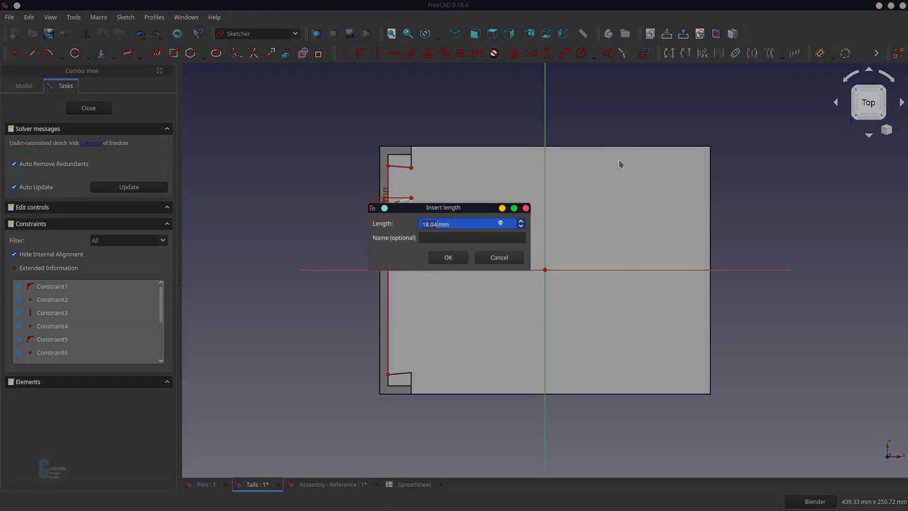
{"action": "key", "text": "equal"}
{"action": "type", "text": "Spre"}
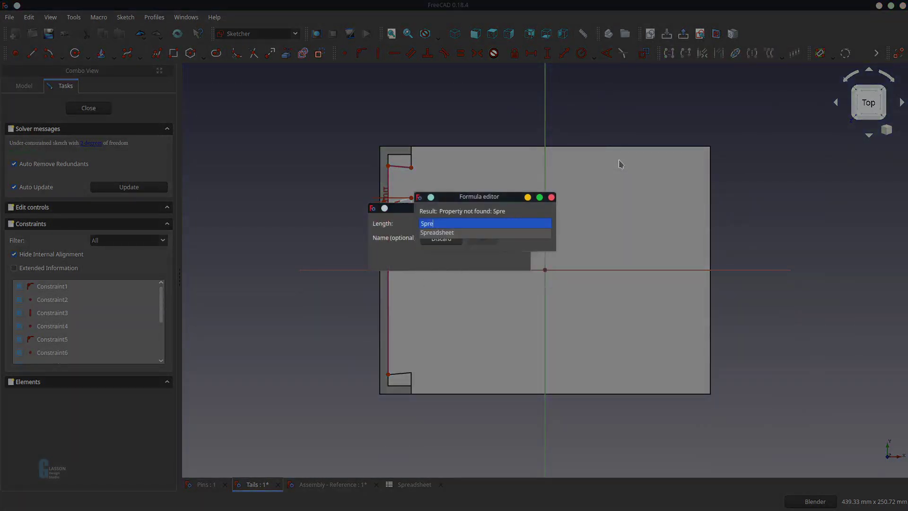
{"action": "type", "text": "adsheet.FullPinWidth"}
{"action": "key", "text": "Return"}
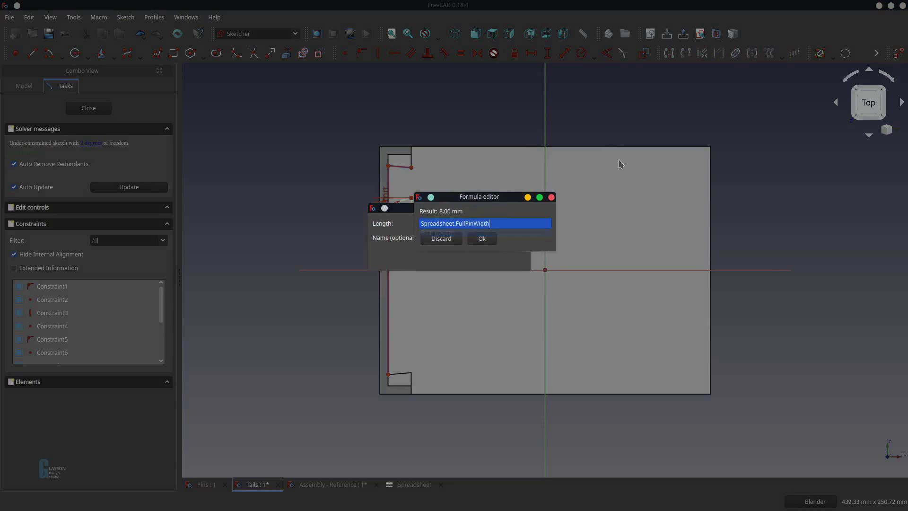
{"action": "left_click", "coordinate": [482, 239]}
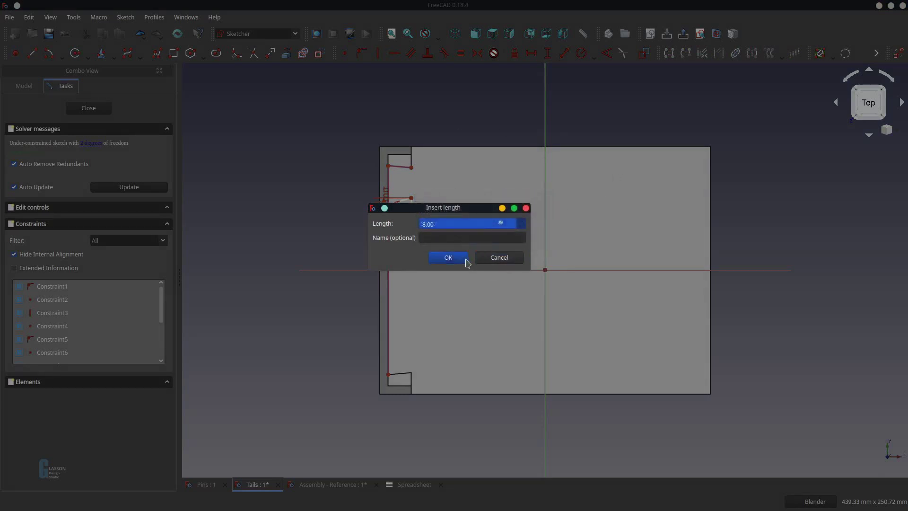
{"action": "left_click", "coordinate": [466, 259]}
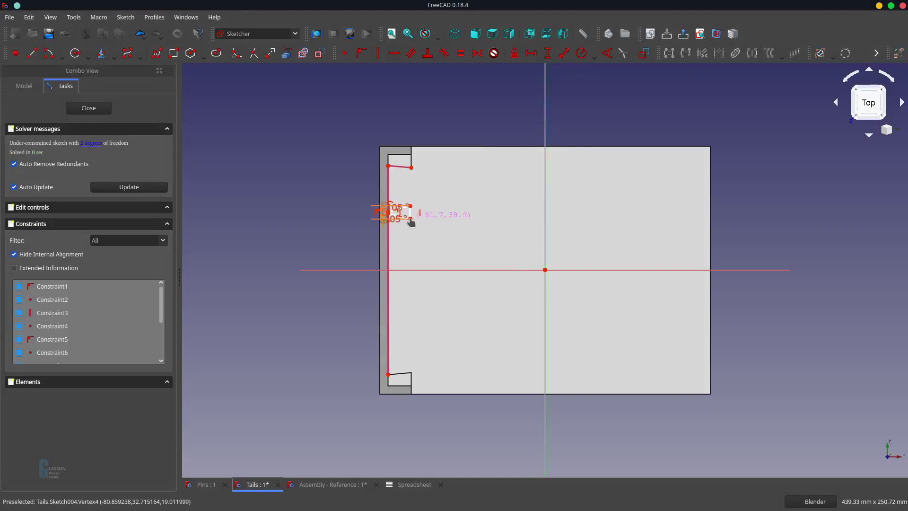
Delete the 8 mm vertical length constraint from the pin profile and pull its upper outer corner upward to widen the profile
{"action": "scroll", "coordinate": [410, 206], "scroll_direction": "up", "scroll_amount": 3}
{"action": "scroll", "coordinate": [410, 206], "scroll_direction": "up", "scroll_amount": 2}
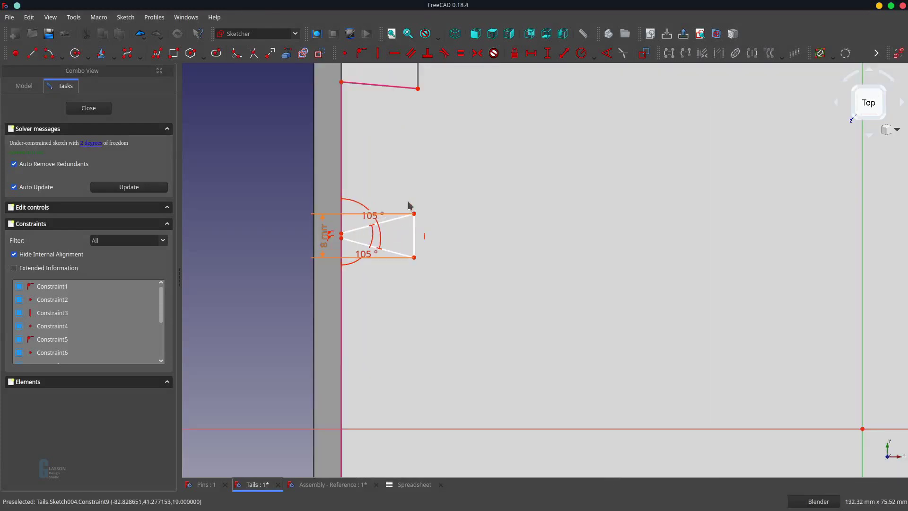
{"action": "left_click", "coordinate": [323, 236]}
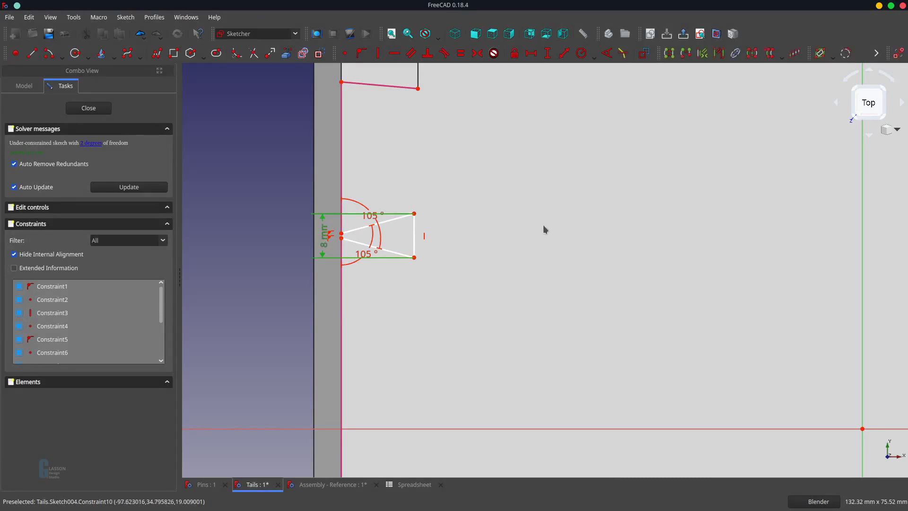
{"action": "key", "text": "Delete"}
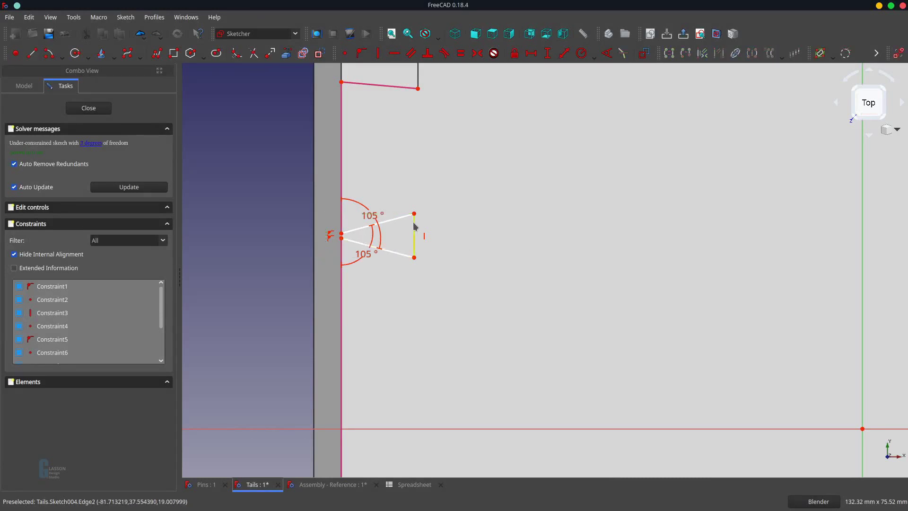
{"action": "left_click_drag", "start_coordinate": [414, 215], "coordinate": [412, 176]}
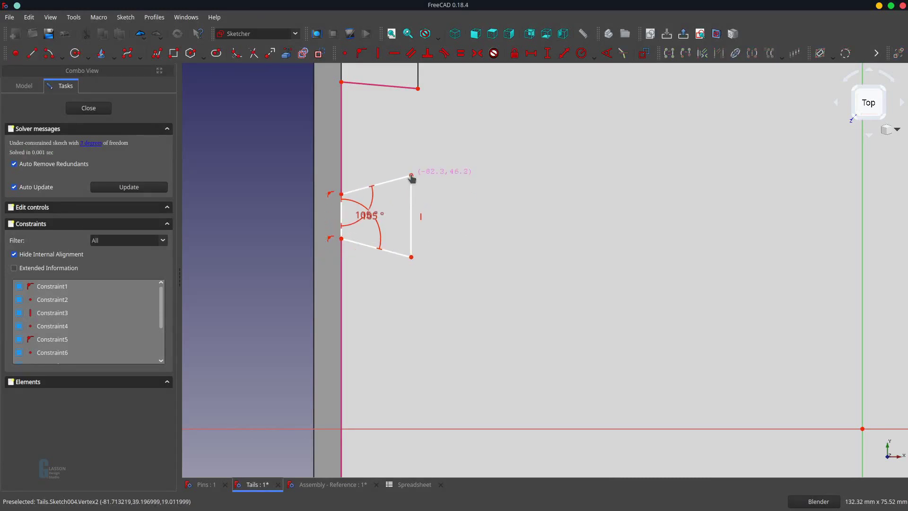
Constrain the vertical length of the pin profile's lap-edge side to the formula Spreadsheet.FullPinWidth
{"action": "left_click", "coordinate": [342, 220]}
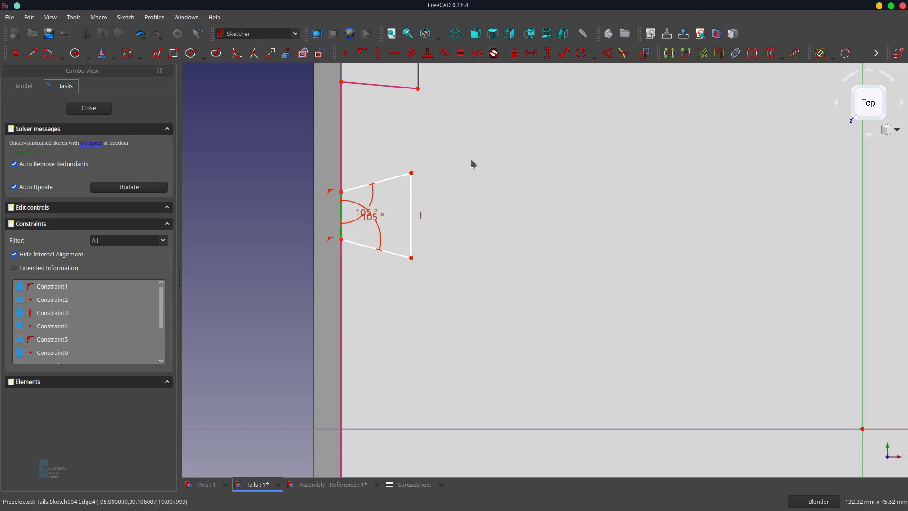
{"action": "left_click", "coordinate": [549, 53]}
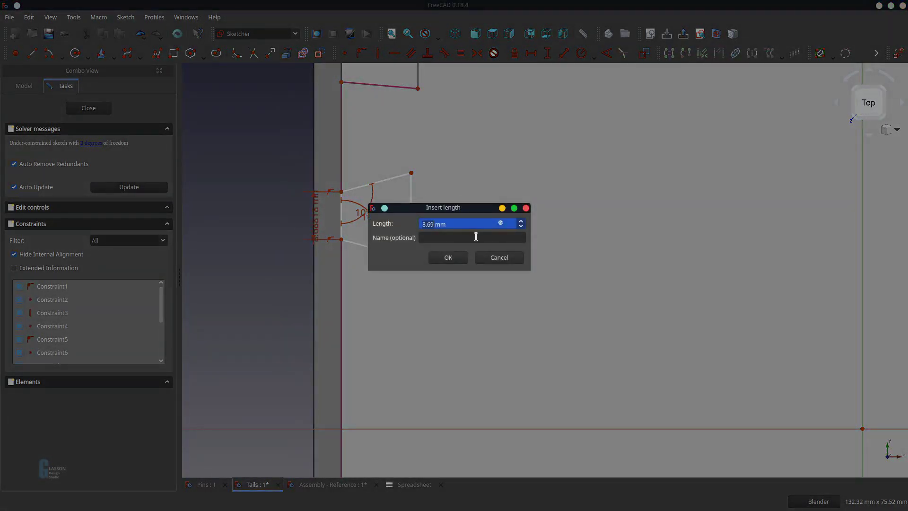
{"action": "type", "text": "=Spreadsheet."}
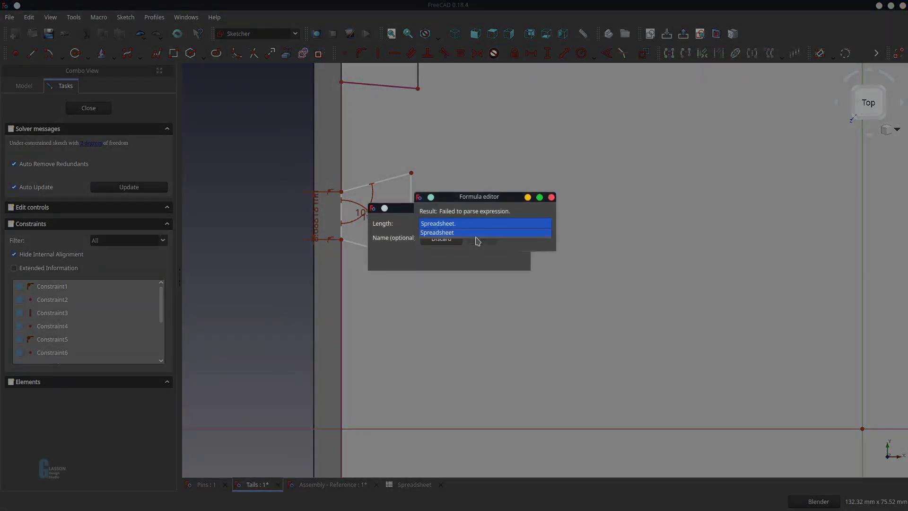
{"action": "type", "text": "Full"}
{"action": "key", "text": "Down"}
{"action": "key", "text": "Return"}
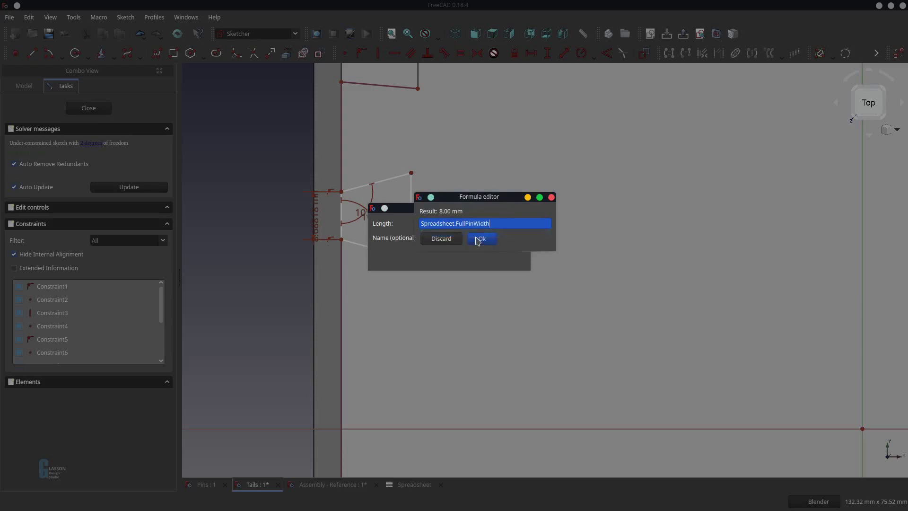
{"action": "key", "text": "Return"}
{"action": "left_click", "coordinate": [460, 259]}
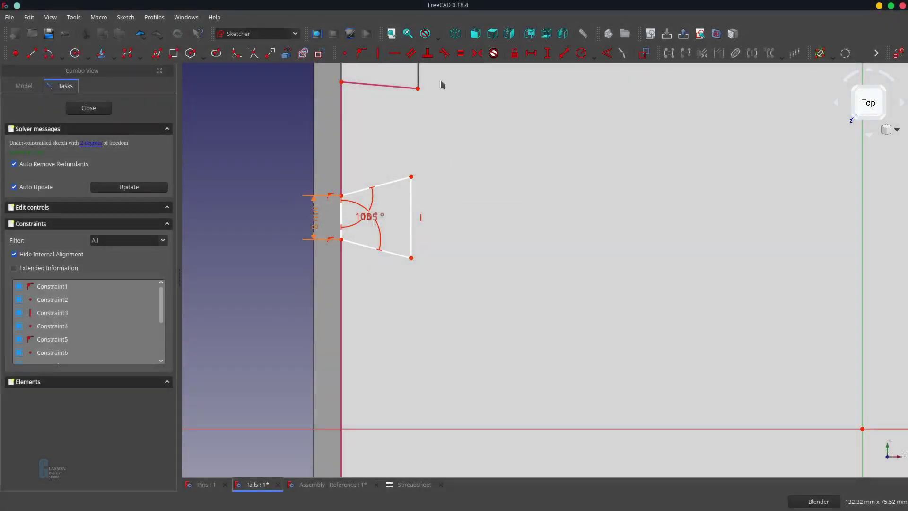
Align the profile's upper outer corner vertically with the upper half pin's outer corner and move the profile slightly closer to the half pin
{"action": "left_click", "coordinate": [418, 89]}
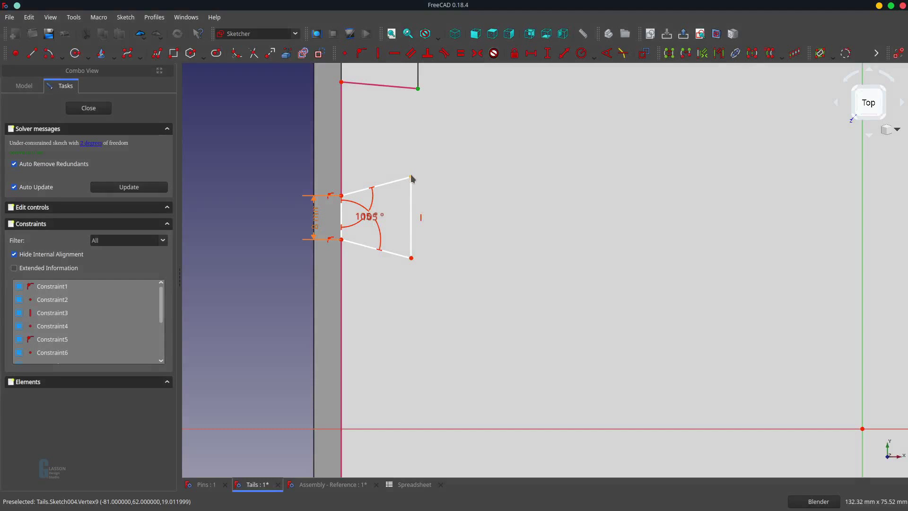
{"action": "left_click", "coordinate": [412, 178]}
{"action": "left_click", "coordinate": [378, 53]}
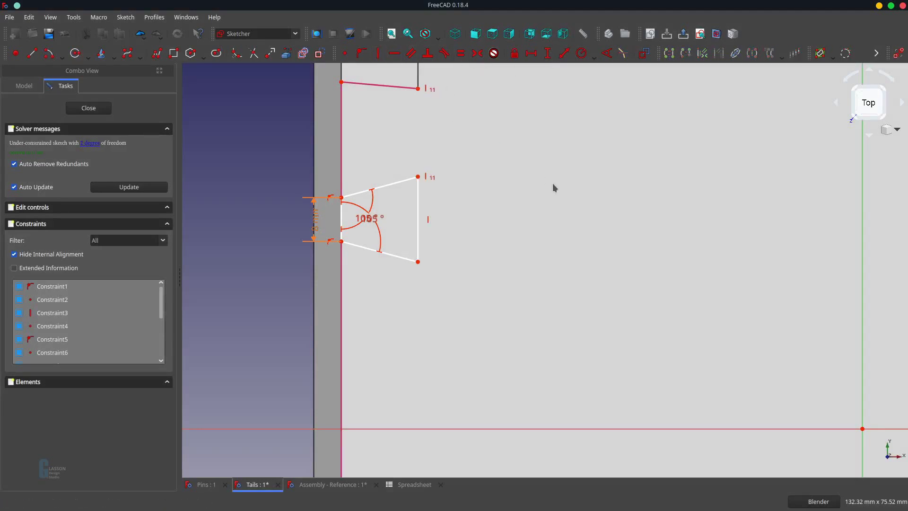
{"action": "mouse_move", "coordinate": [418, 217]}
{"action": "left_mouse_down"}
{"action": "mouse_move", "coordinate": [419, 231]}
{"action": "mouse_move", "coordinate": [428, 193]}
{"action": "mouse_move", "coordinate": [430, 200]}
{"action": "mouse_move", "coordinate": [439, 191]}
{"action": "mouse_move", "coordinate": [441, 228]}
{"action": "mouse_move", "coordinate": [453, 200]}
{"action": "left_mouse_up"}
Sketch a second closed four-sided pin profile below the first, its shorter side near the lap edge and its longer side about 16 mm
{"action": "scroll", "coordinate": [615, 212], "scroll_direction": "down", "scroll_amount": 2}
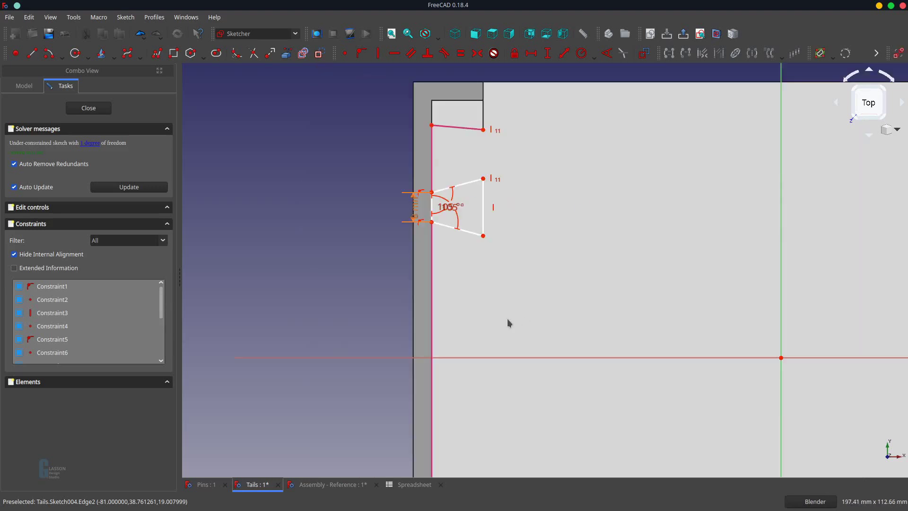
{"action": "scroll", "coordinate": [502, 310], "scroll_direction": "down", "scroll_amount": 3}
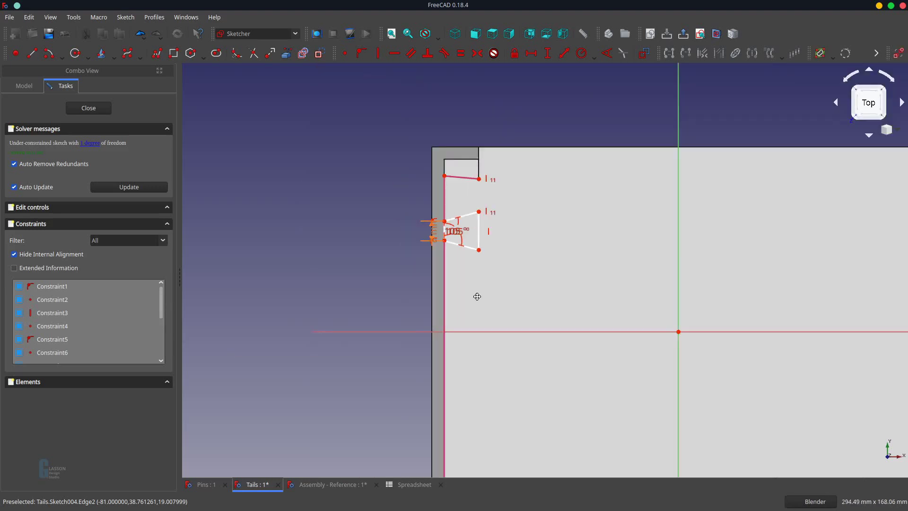
{"action": "mouse_move", "coordinate": [478, 296]}
{"action": "middle_mouse_down", "text": "shift"}
{"action": "mouse_move", "coordinate": [375, 203]}
{"action": "mouse_move", "coordinate": [367, 226]}
{"action": "middle_mouse_up", "text": "shift"}
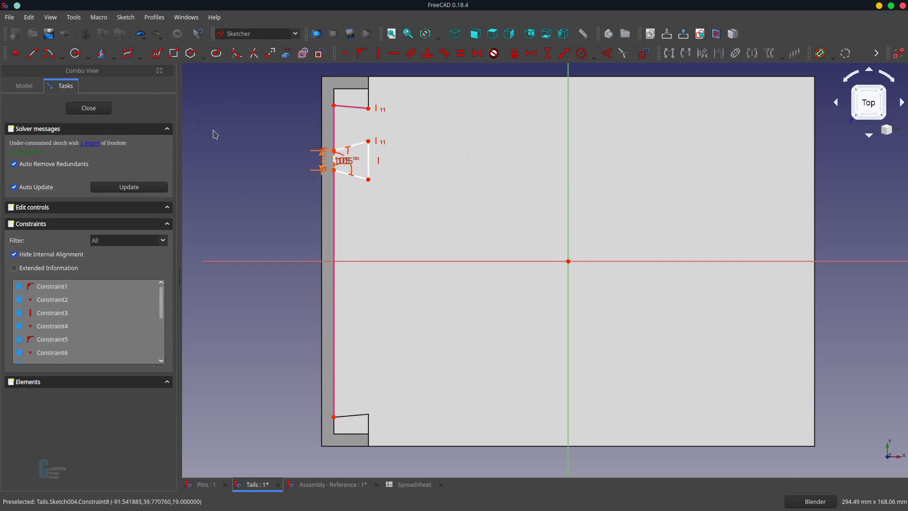
{"action": "key", "text": "m"}
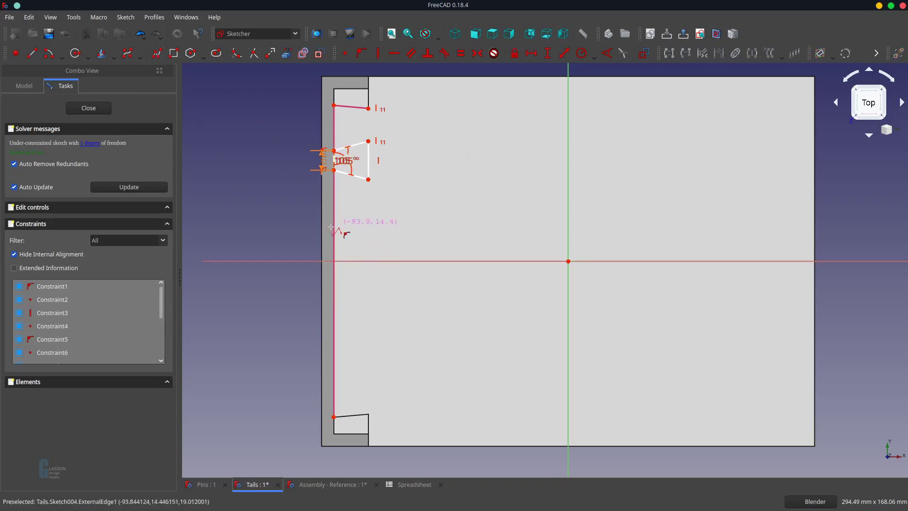
{"action": "left_click", "coordinate": [335, 231]}
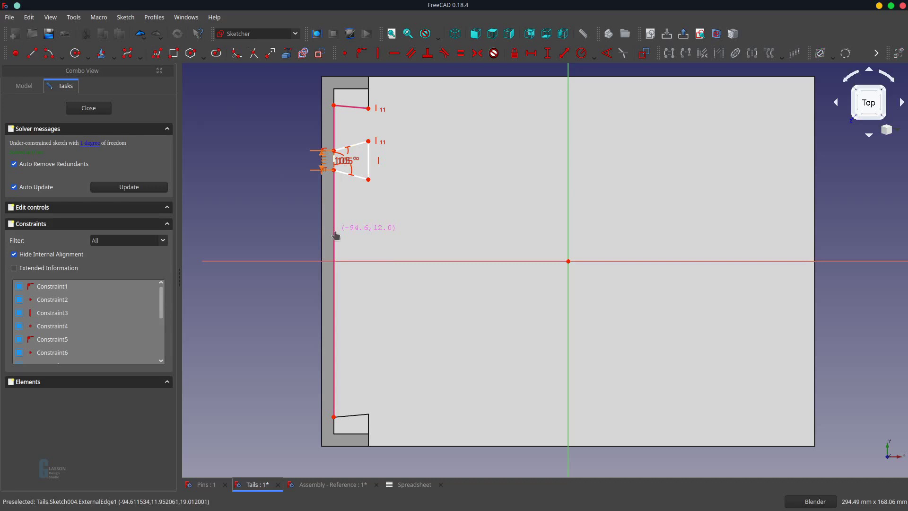
{"action": "left_click", "coordinate": [369, 215]}
{"action": "left_click", "coordinate": [368, 254]}
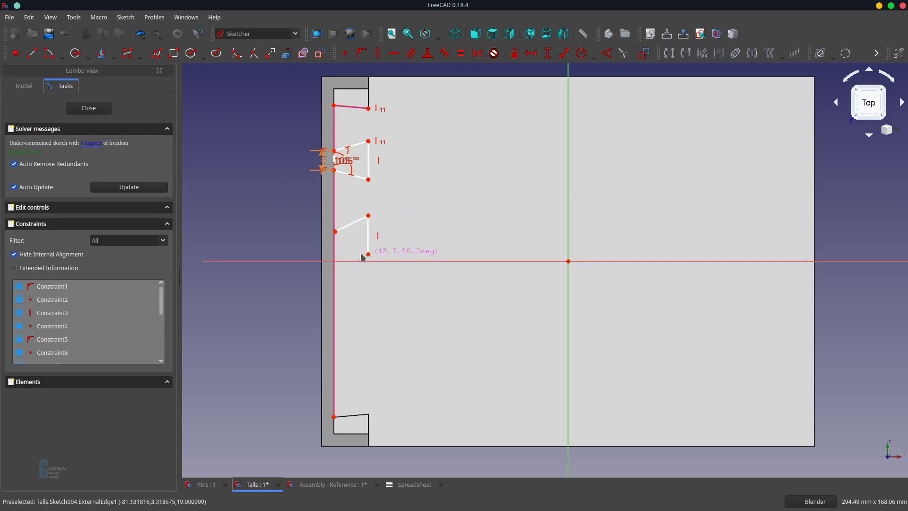
{"action": "left_click", "coordinate": [333, 249]}
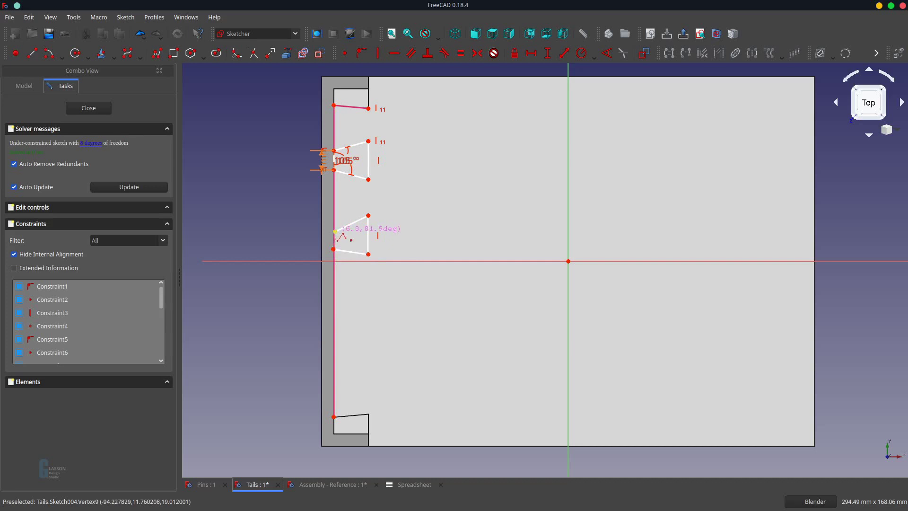
{"action": "left_click", "coordinate": [335, 232]}
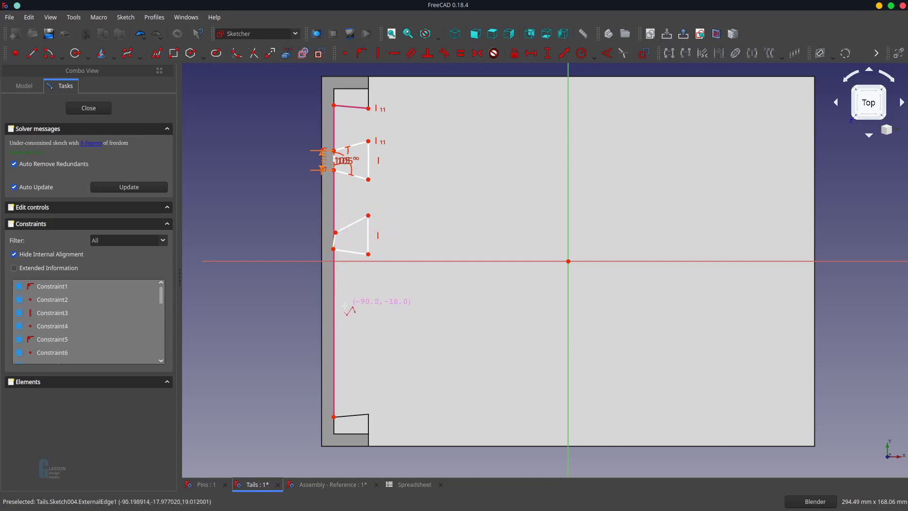
Sketch a third closed four-sided pin profile just below the horizontal axis, with its longer side about 15 mm and its shorter side on the lap edge
{"action": "left_click", "coordinate": [334, 290]}
{"action": "left_click", "coordinate": [368, 284]}
{"action": "left_click", "coordinate": [367, 320]}
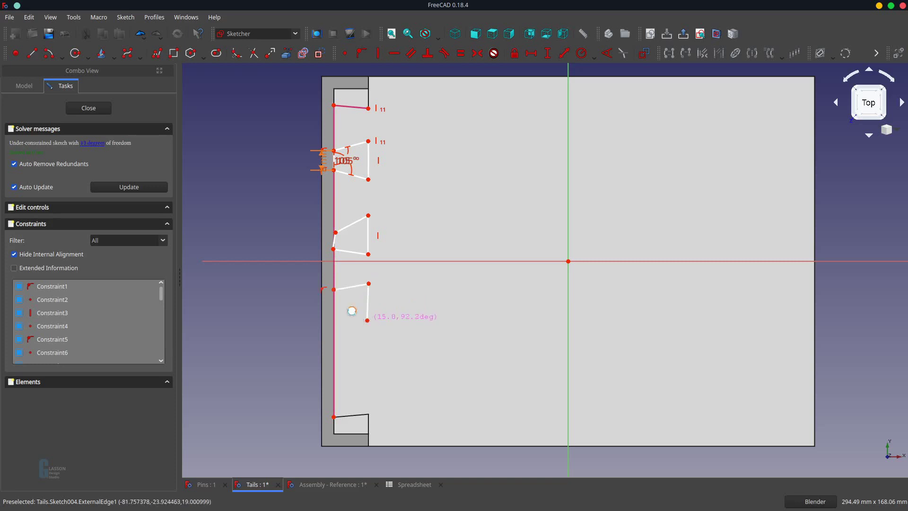
{"action": "left_click", "coordinate": [334, 311]}
{"action": "left_click", "coordinate": [334, 291]}
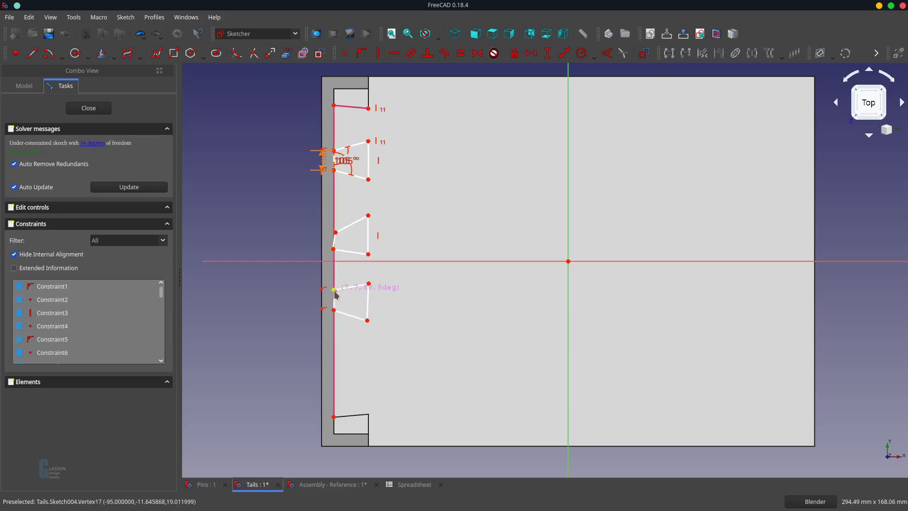
Sketch a fourth four-sided pin profile above the lower half pin, with its longer side about 20 mm and its shorter side on the lap edge
{"action": "left_click", "coordinate": [334, 352]}
{"action": "left_click", "coordinate": [365, 339]}
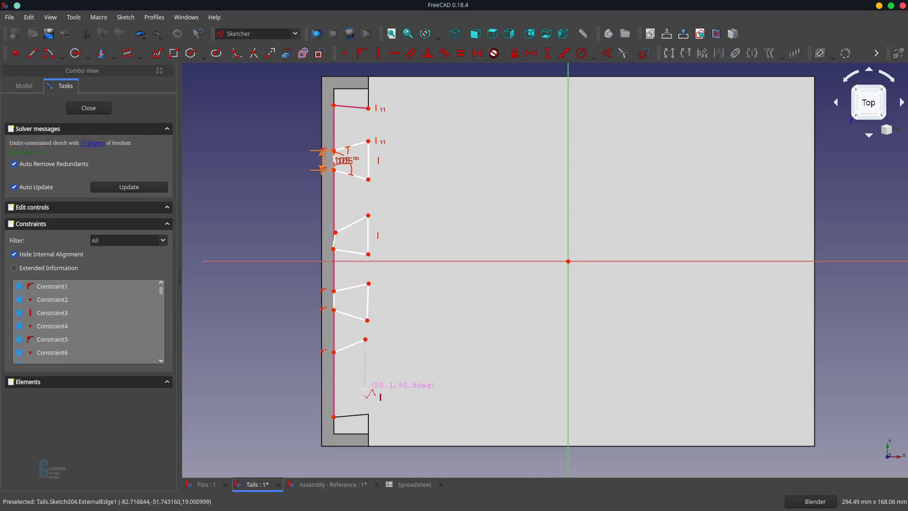
{"action": "left_click", "coordinate": [365, 389]}
{"action": "left_click", "coordinate": [334, 379]}
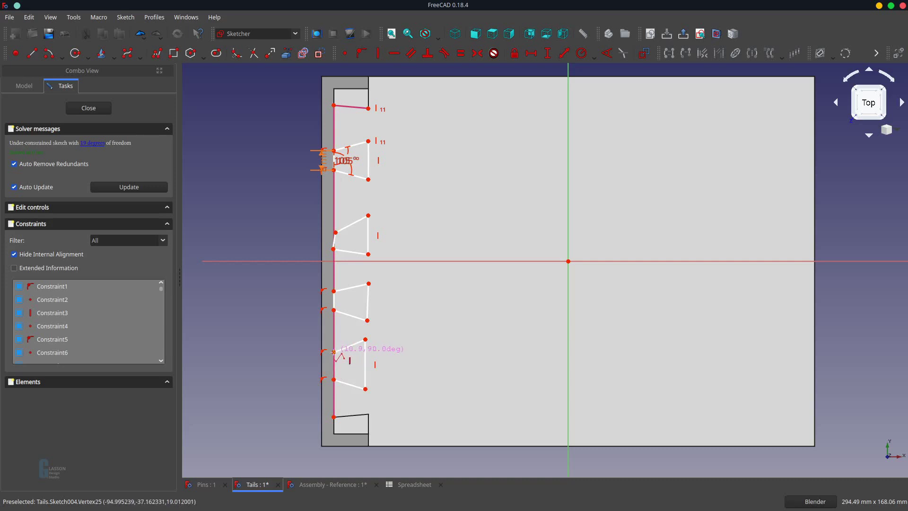
{"action": "left_click", "coordinate": [334, 352]}
{"action": "right_click", "coordinate": [483, 321]}
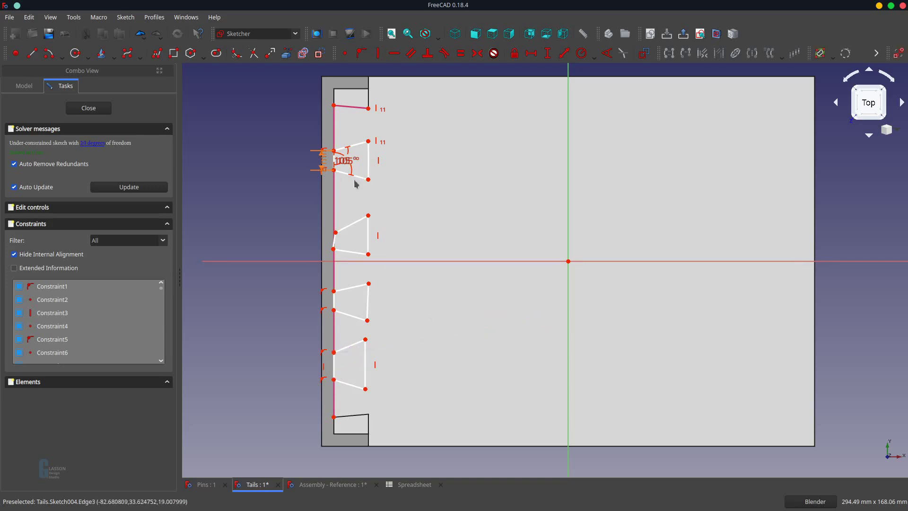
Constrain the second pin profile's upper inner corner onto the lap edge and make its short side vertical
{"action": "left_click", "coordinate": [336, 232]}
{"action": "left_click", "coordinate": [334, 222]}
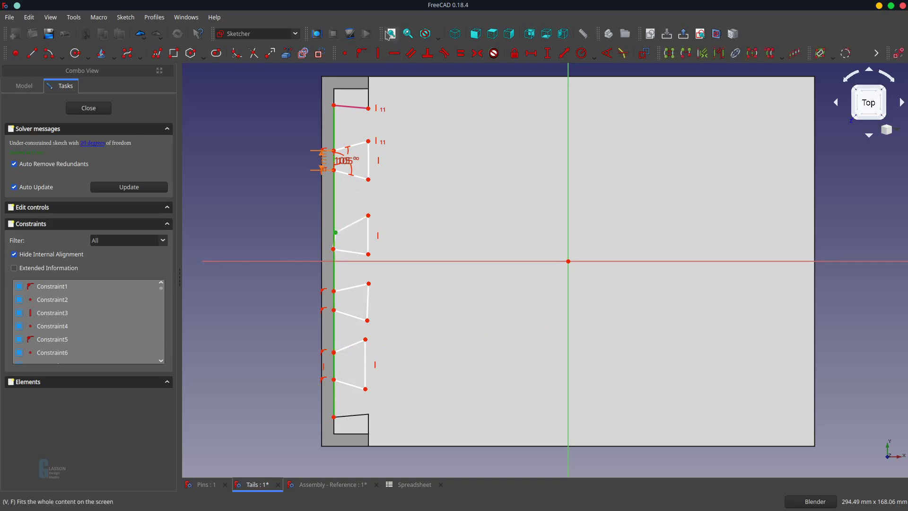
{"action": "left_click", "coordinate": [360, 54]}
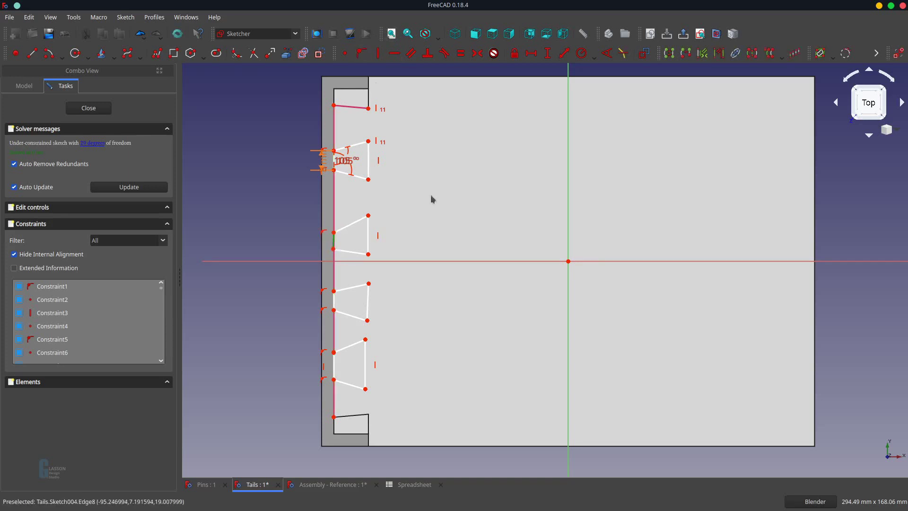
{"action": "left_click", "coordinate": [378, 53]}
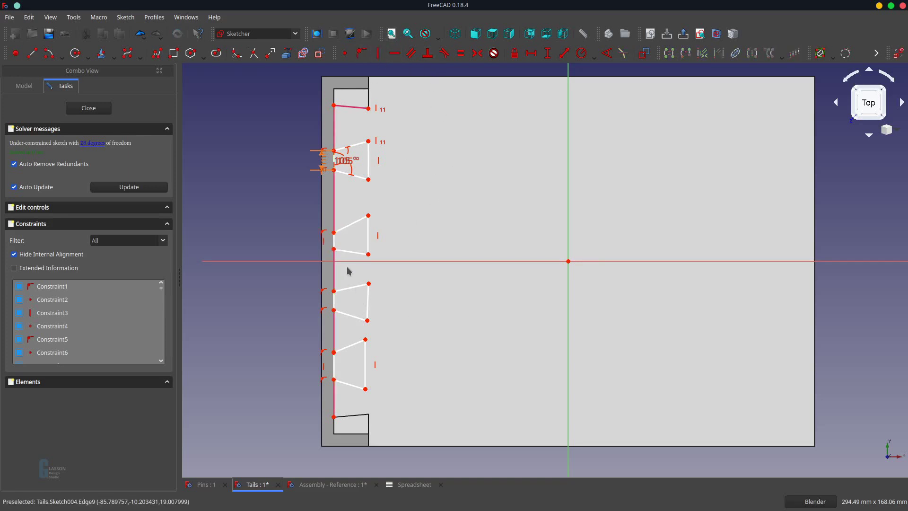
Make the lap-edge sides of all four full pin profiles equal in length
{"action": "left_click", "coordinate": [334, 244]}
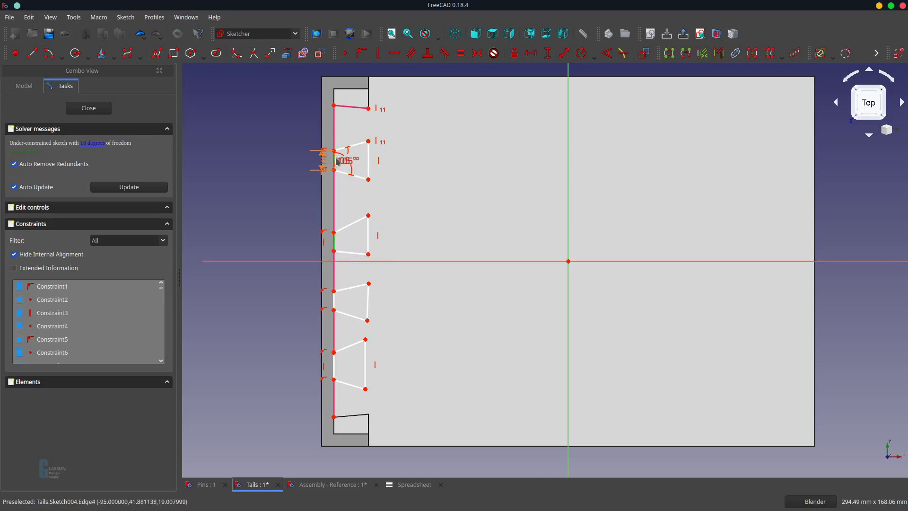
{"action": "left_click", "coordinate": [335, 301]}
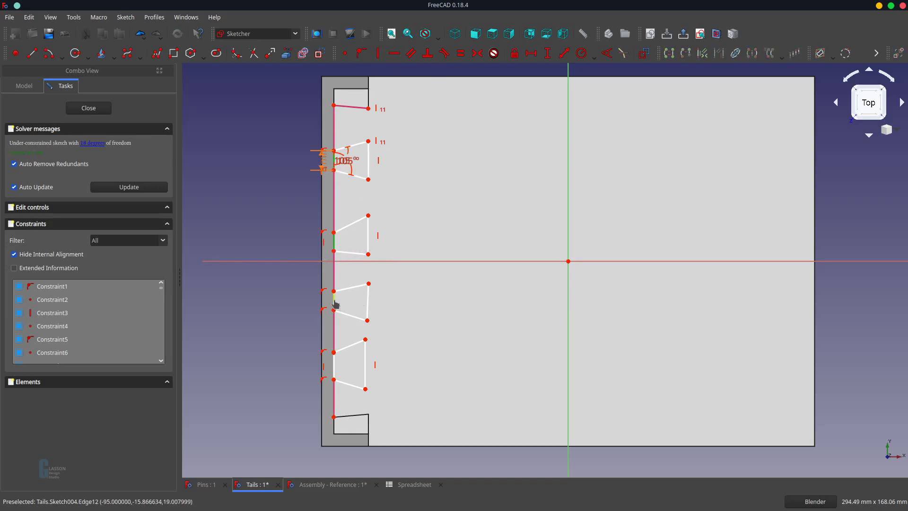
{"action": "left_click", "coordinate": [335, 367]}
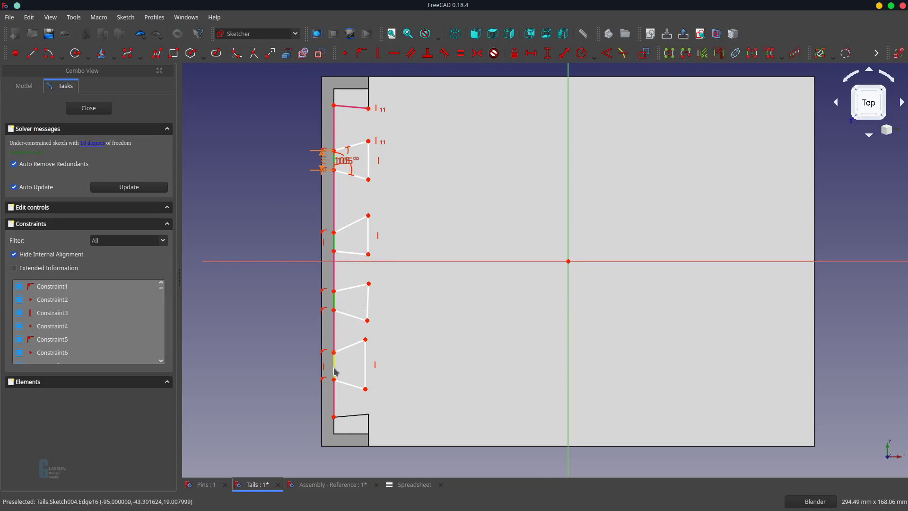
{"action": "left_click", "coordinate": [460, 53]}
{"action": "left_click", "coordinate": [358, 145]}
{"action": "left_click", "coordinate": [354, 223]}
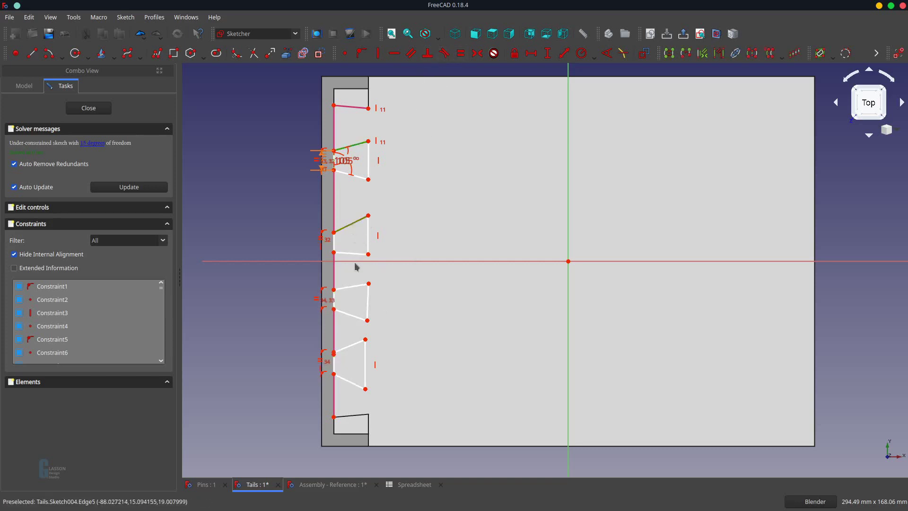
{"action": "left_click", "coordinate": [353, 287]}
{"action": "left_click", "coordinate": [352, 353]}
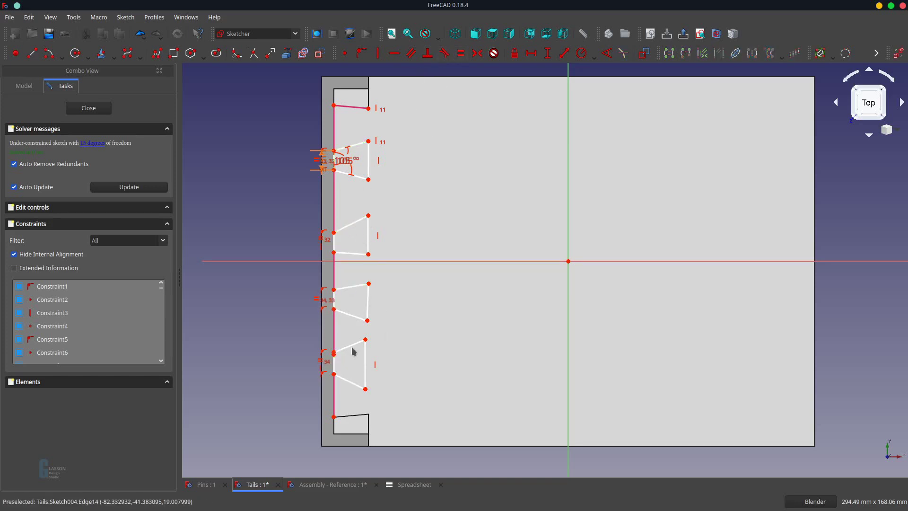
Join the two separate endpoints at the fourth pin profile's upper lap-edge corner to close the outline
{"action": "left_click", "coordinate": [334, 354]}
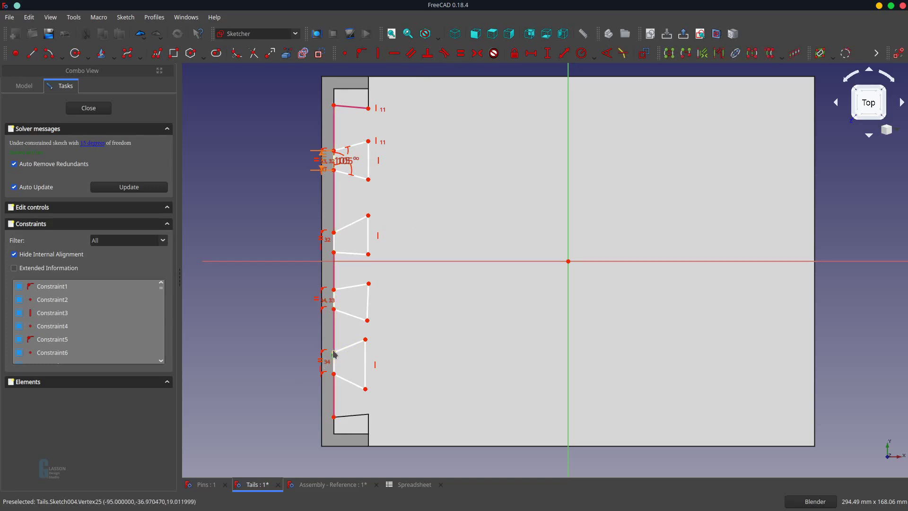
{"action": "left_click", "coordinate": [377, 54]}
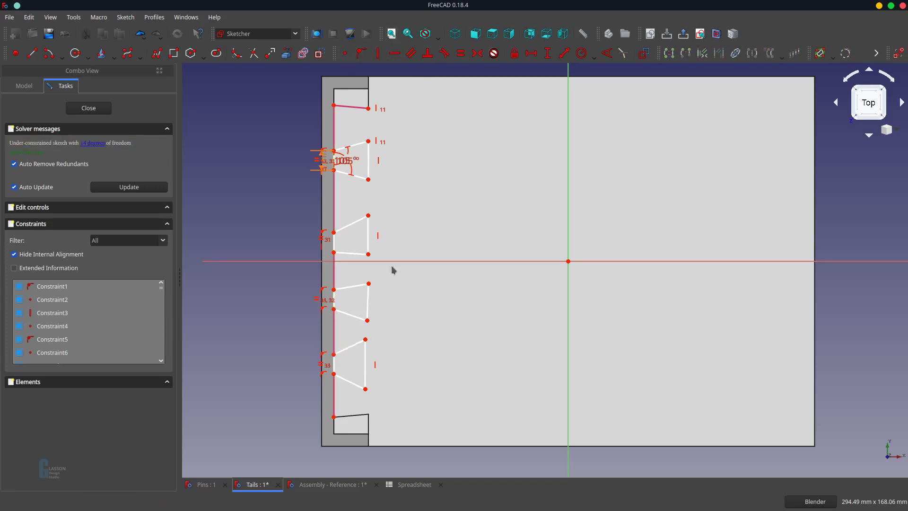
Make the upper slanted sides of all four full pin profiles parallel
{"action": "left_click", "coordinate": [351, 226]}
{"action": "left_click", "coordinate": [358, 288]}
{"action": "left_click", "coordinate": [350, 346]}
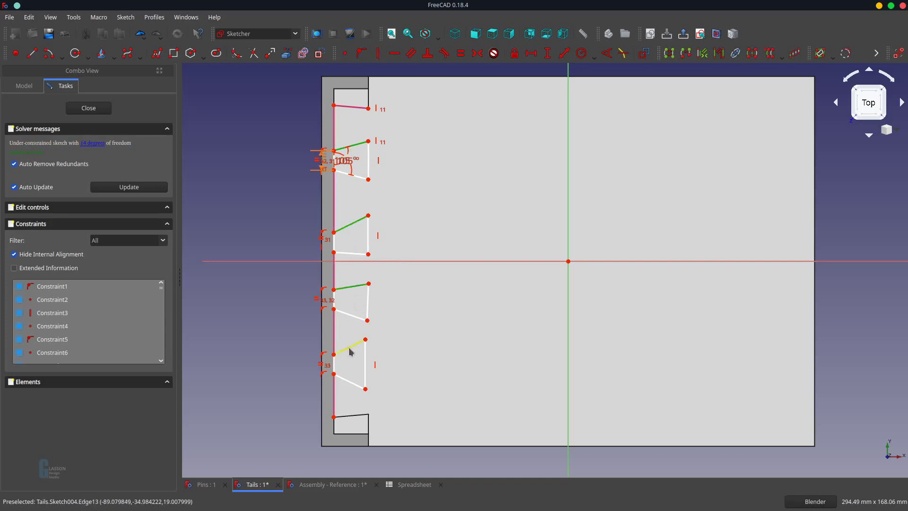
{"action": "left_click", "coordinate": [411, 53]}
Make the lower slanted sides of the four pin profiles parallel and move the first profile's length dimension clear of the board
{"action": "left_click", "coordinate": [353, 382]}
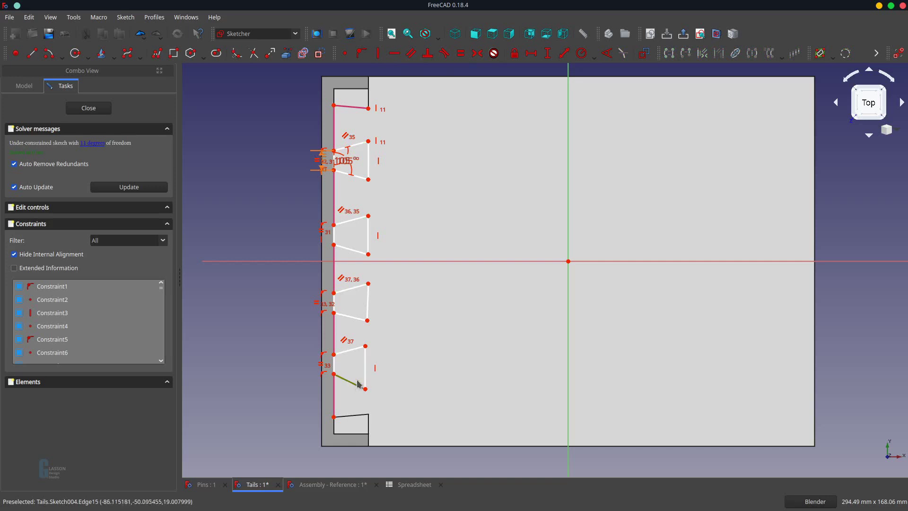
{"action": "left_click", "coordinate": [352, 317]}
{"action": "left_click", "coordinate": [361, 181]}
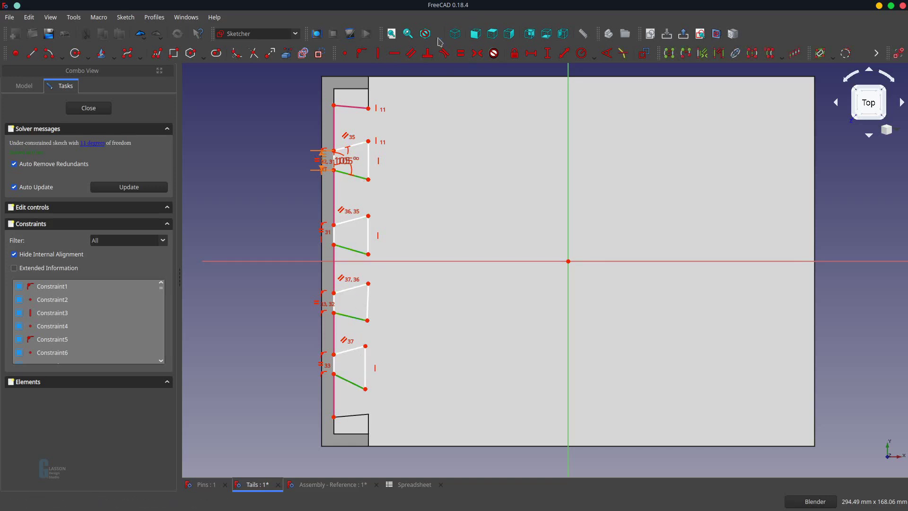
{"action": "left_click", "coordinate": [411, 53]}
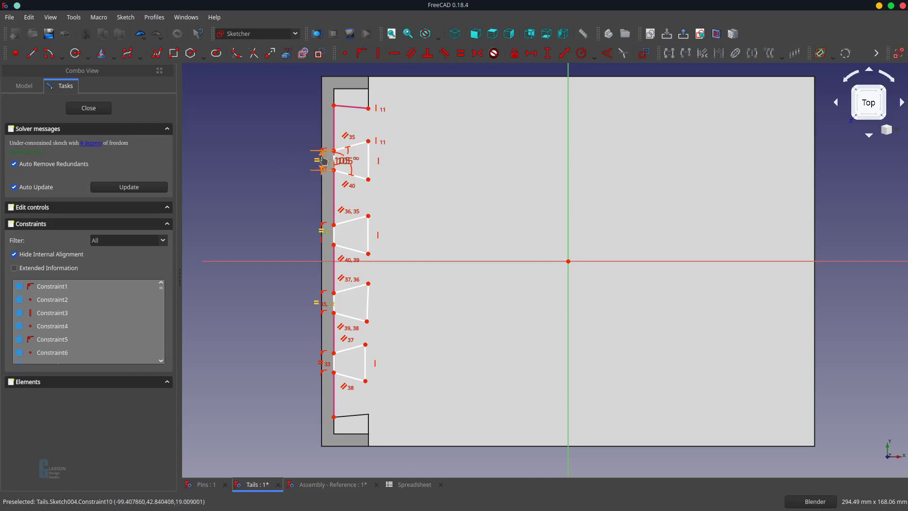
{"action": "left_click_drag", "start_coordinate": [325, 160], "coordinate": [232, 110]}
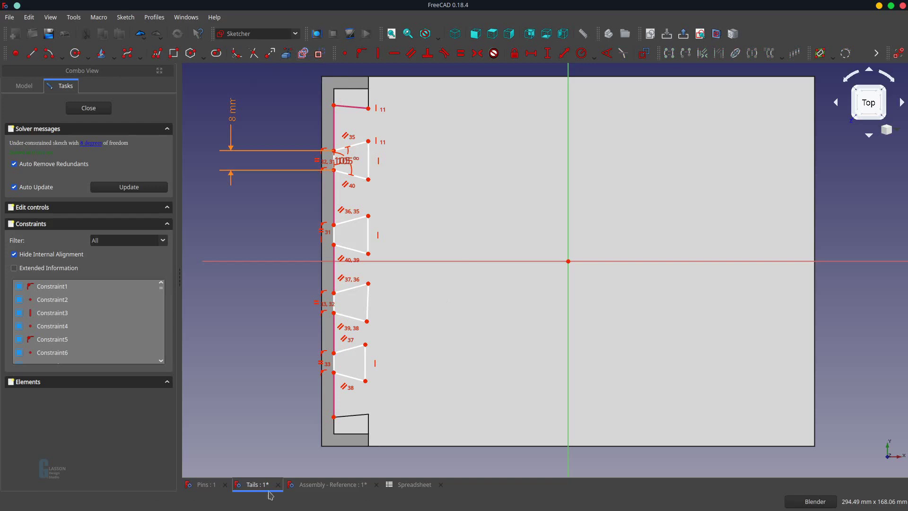
Close the sketch and examine the joint in the reference assembly, showing the tails board and hiding the pins board
{"action": "left_click", "coordinate": [312, 488]}
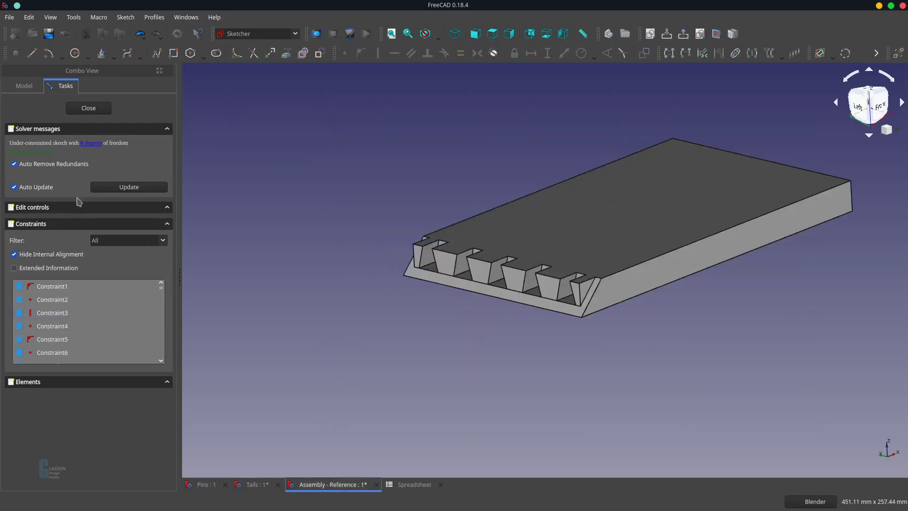
{"action": "left_click", "coordinate": [89, 108]}
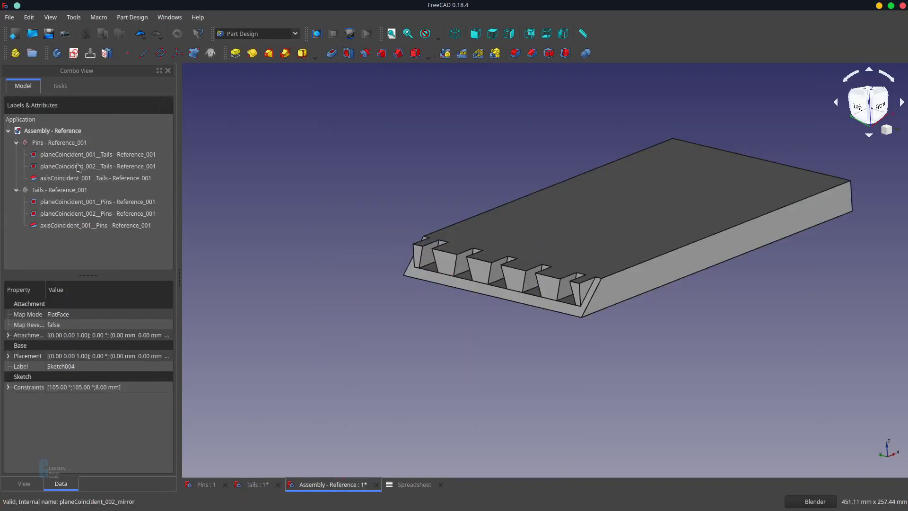
{"action": "left_click", "coordinate": [57, 189]}
{"action": "key", "text": "space"}
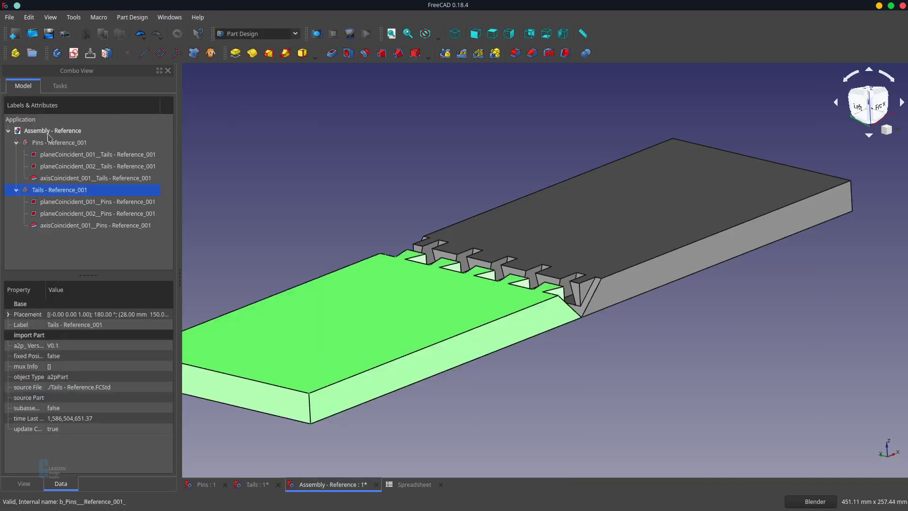
{"action": "left_click", "coordinate": [302, 246]}
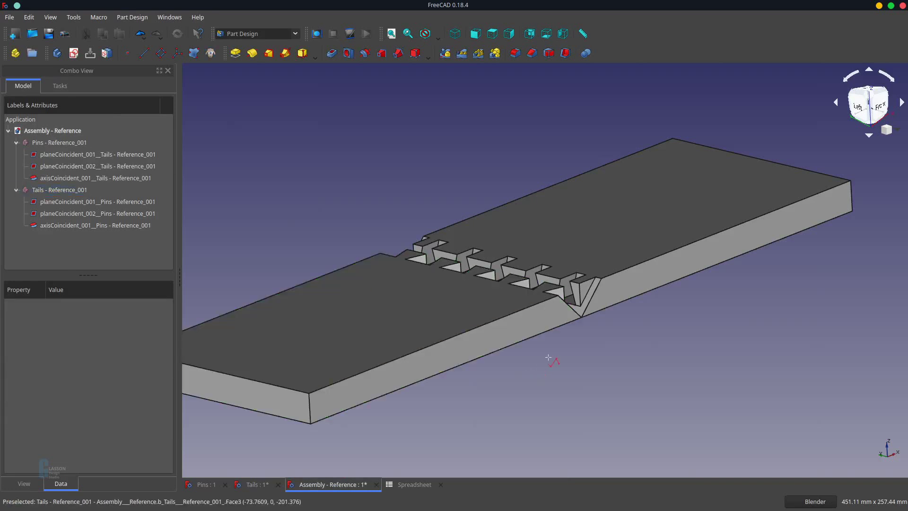
{"action": "left_click", "coordinate": [57, 143]}
{"action": "key", "text": "space"}
{"action": "middle_click_drag", "start_coordinate": [568, 276], "coordinate": [532, 345]}
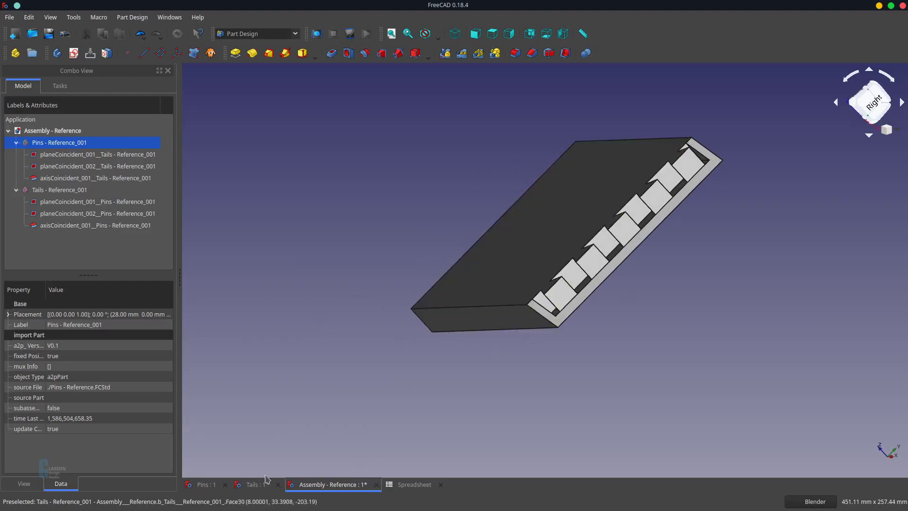
Reopen Sketch004 in the Tails model and shift the first and second pin profiles upward along the lap edge
{"action": "left_click", "coordinate": [253, 484]}
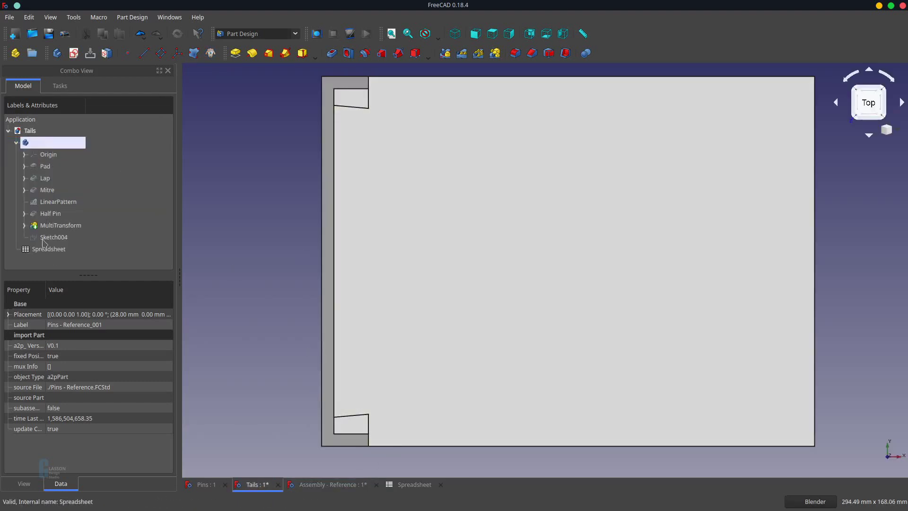
{"action": "double_click", "coordinate": [53, 237]}
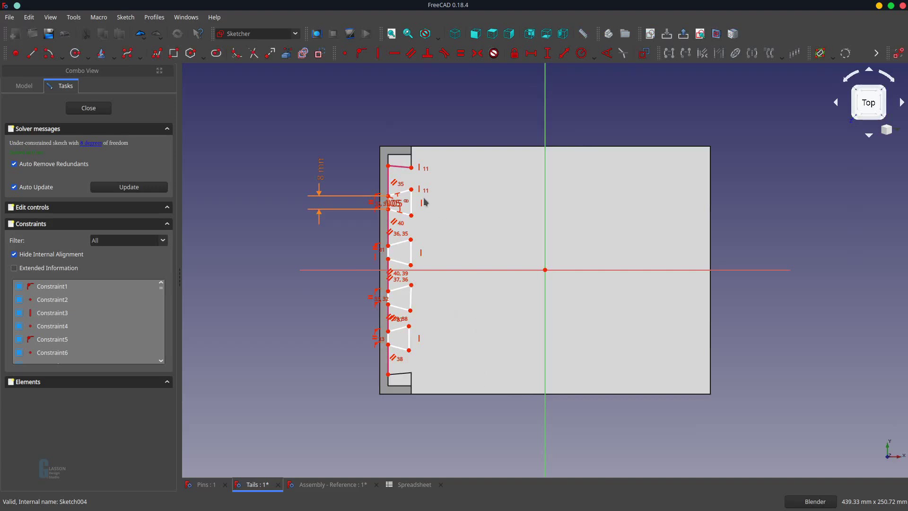
{"action": "scroll", "coordinate": [425, 203], "scroll_direction": "up", "scroll_amount": 2}
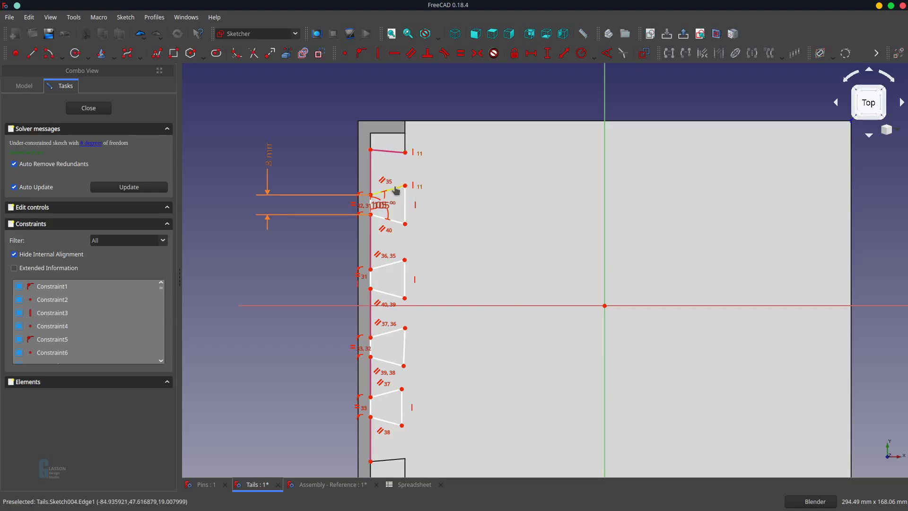
{"action": "left_click_drag", "start_coordinate": [405, 197], "coordinate": [405, 179]}
{"action": "left_click_drag", "start_coordinate": [391, 263], "coordinate": [393, 231]}
Shift the third and fourth pin profiles upward along the lap edge and make the third profile's long side vertical
{"action": "left_click_drag", "start_coordinate": [402, 339], "coordinate": [411, 321]}
{"action": "left_click", "coordinate": [410, 316]}
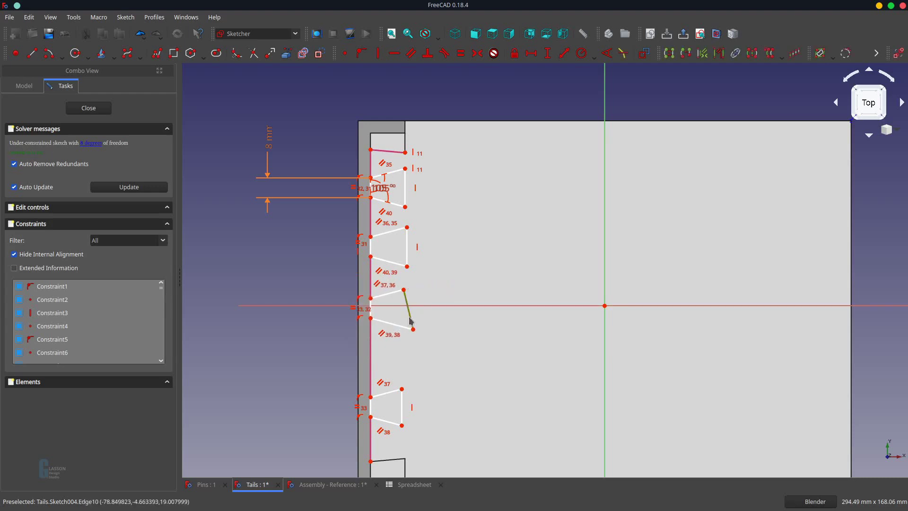
{"action": "key", "text": "v"}
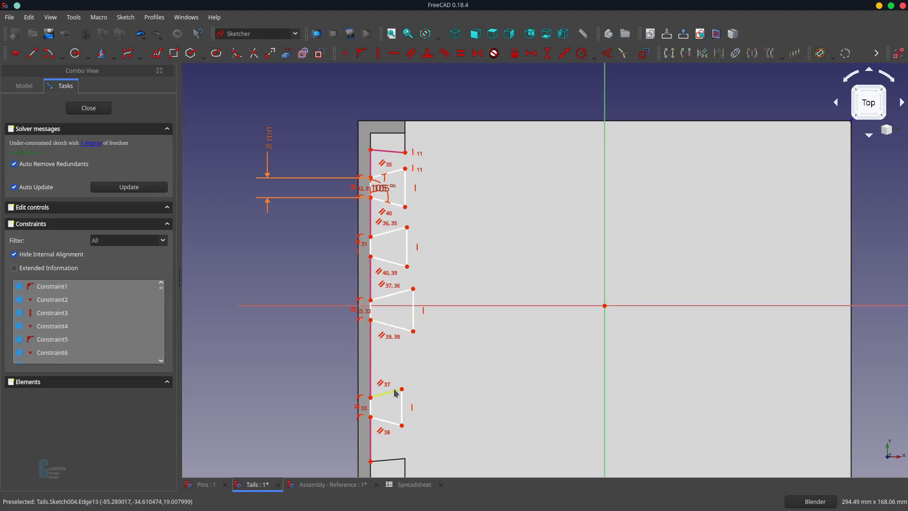
{"action": "left_click_drag", "start_coordinate": [390, 396], "coordinate": [394, 364]}
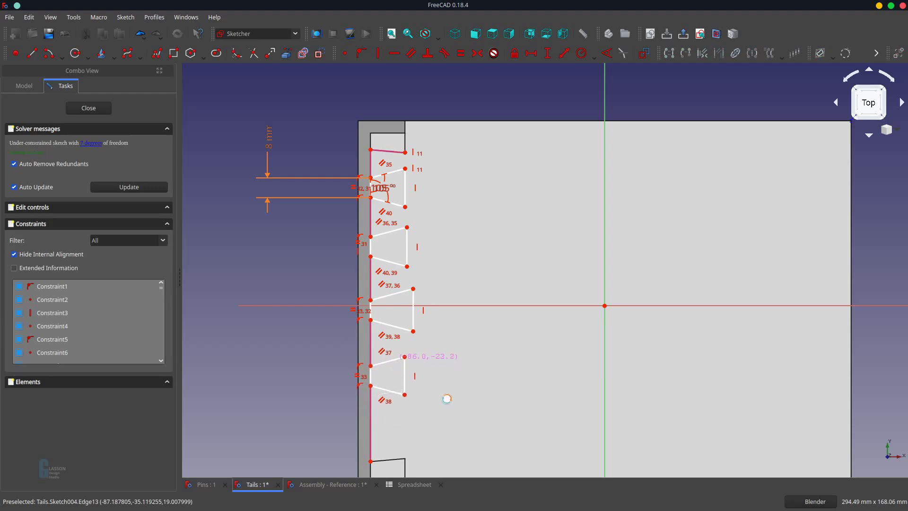
{"action": "left_click", "coordinate": [397, 175]}
{"action": "left_click", "coordinate": [387, 233]}
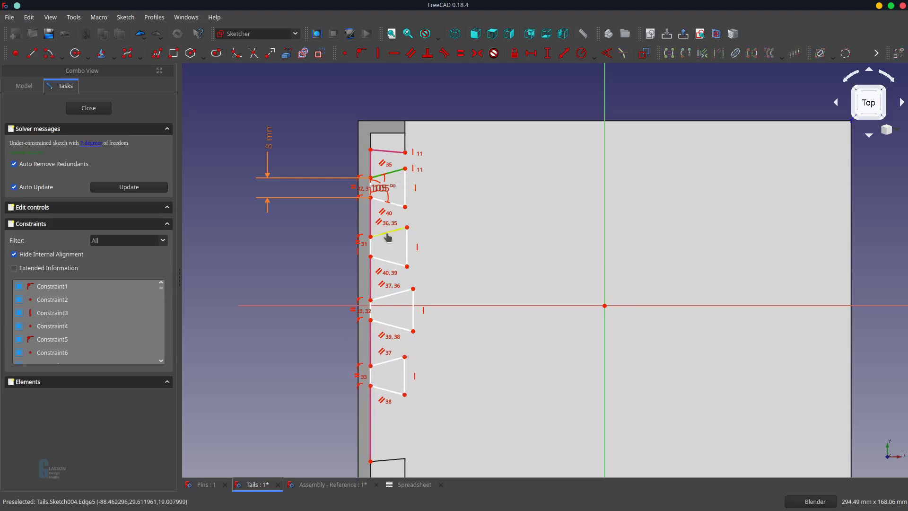
{"action": "left_click", "coordinate": [391, 297]}
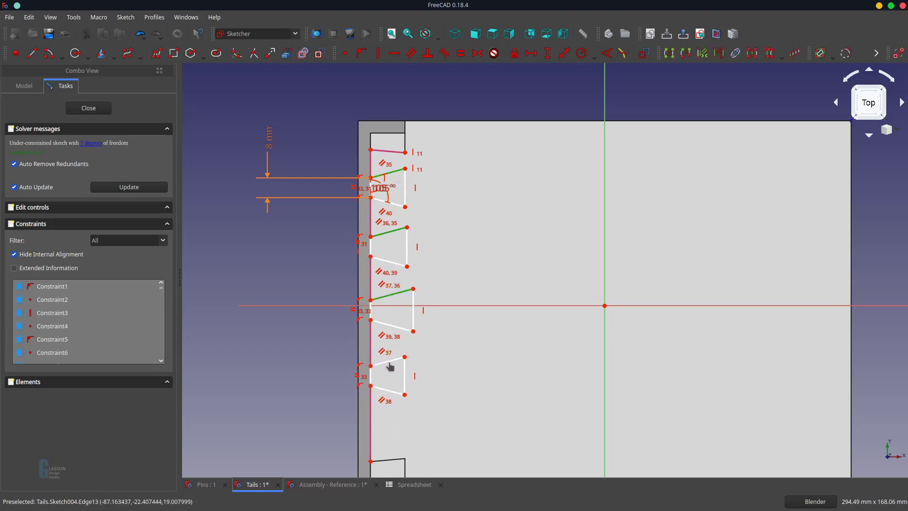
{"action": "left_click", "coordinate": [453, 421]}
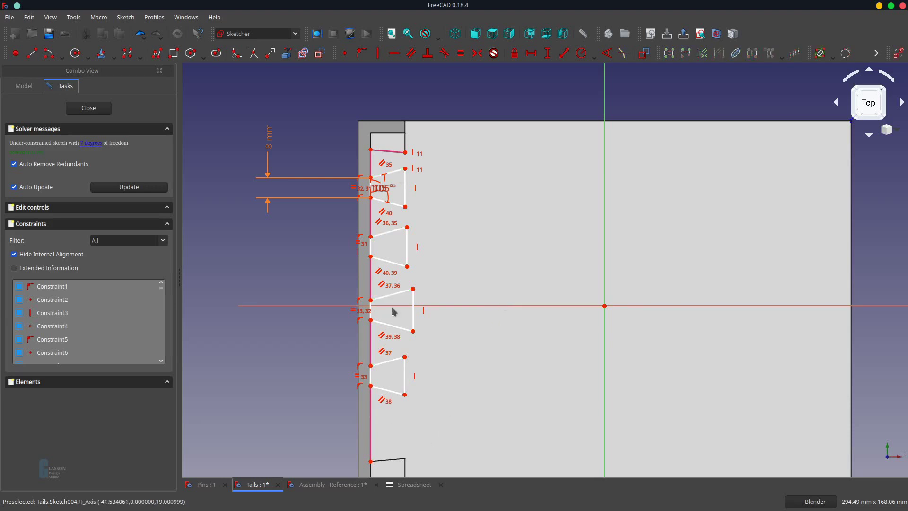
Sketch a fifth four-sided pin profile above the lower half pin, with its longer side about 14 mm and its shorter side on the lap edge
{"action": "left_click", "coordinate": [156, 53]}
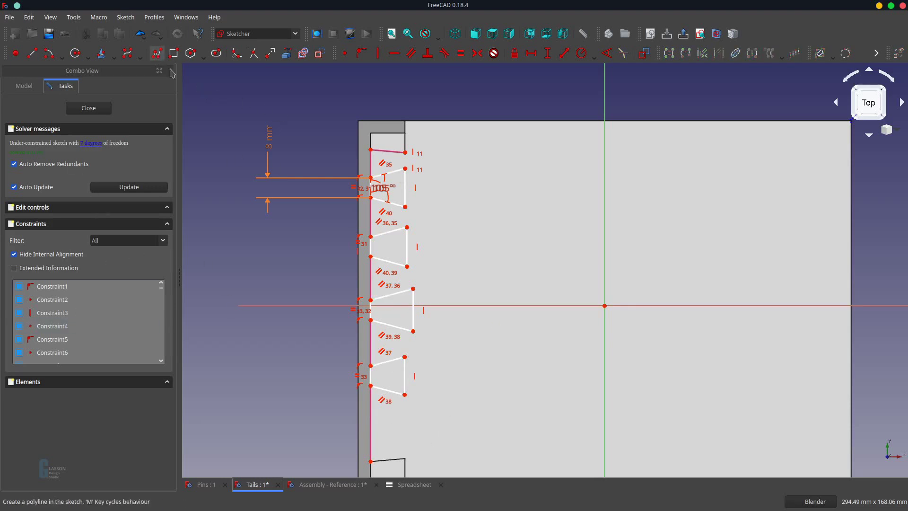
{"action": "middle_click_drag", "start_coordinate": [435, 401], "coordinate": [428, 347], "text": "shift"}
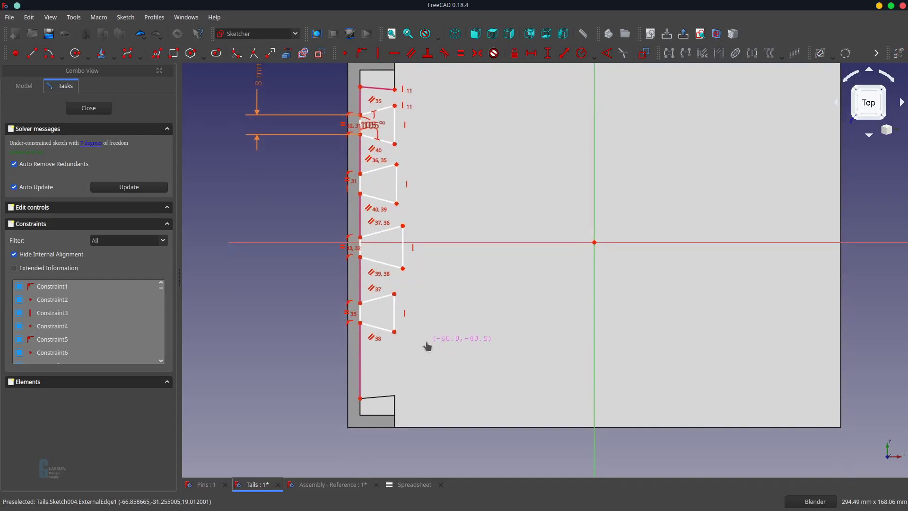
{"action": "left_click", "coordinate": [361, 358]}
{"action": "left_click", "coordinate": [393, 349]}
{"action": "left_click", "coordinate": [394, 383]}
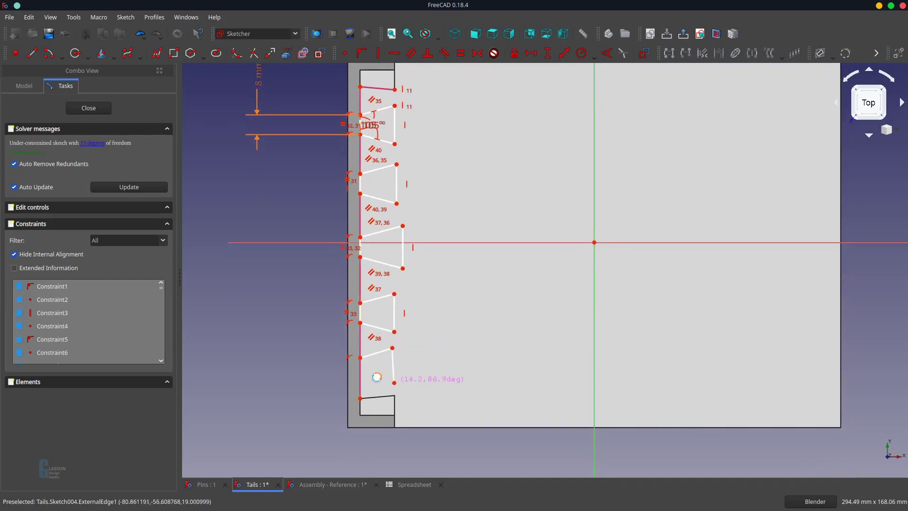
{"action": "double_click", "coordinate": [361, 373]}
Join the two separate endpoints at the fifth pin profile's upper lap-edge corner to close its outline
{"action": "scroll", "coordinate": [352, 362], "scroll_direction": "up", "scroll_amount": 3}
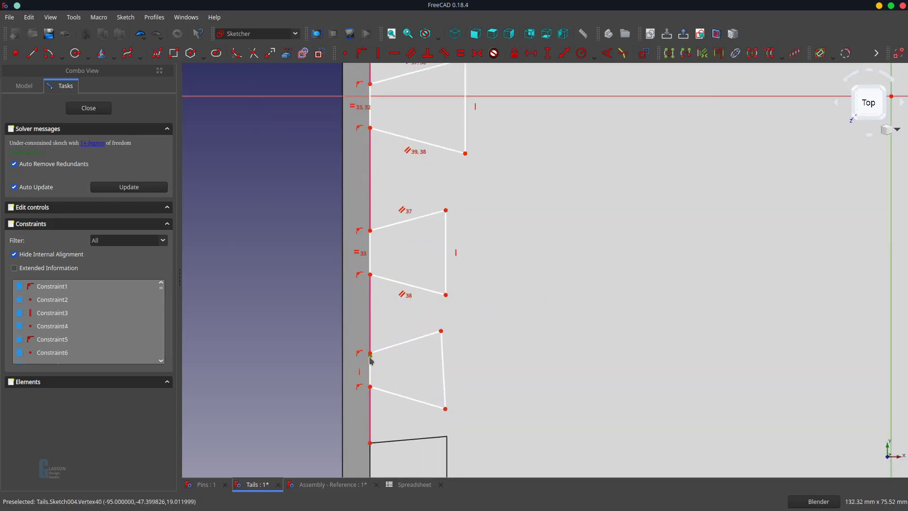
{"action": "left_click", "coordinate": [371, 354]}
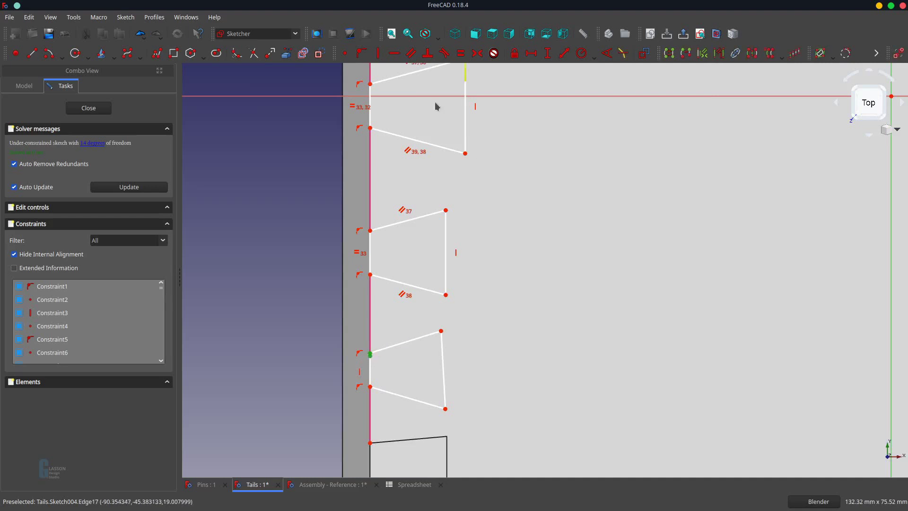
{"action": "left_click", "coordinate": [348, 55]}
Make the fifth pin profile's upper and lower slanted sides parallel to the matching sides of the fourth profile
{"action": "left_click", "coordinate": [416, 219]}
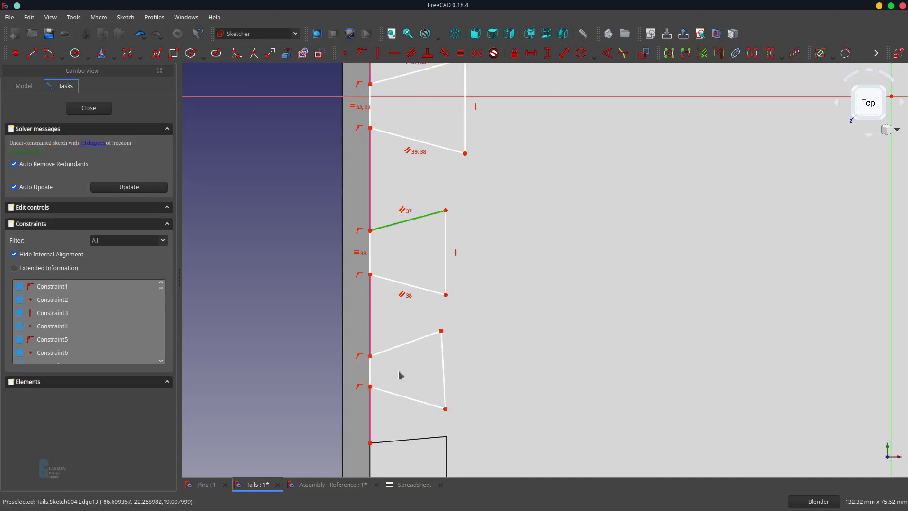
{"action": "left_click", "coordinate": [402, 349]}
{"action": "left_click", "coordinate": [411, 53]}
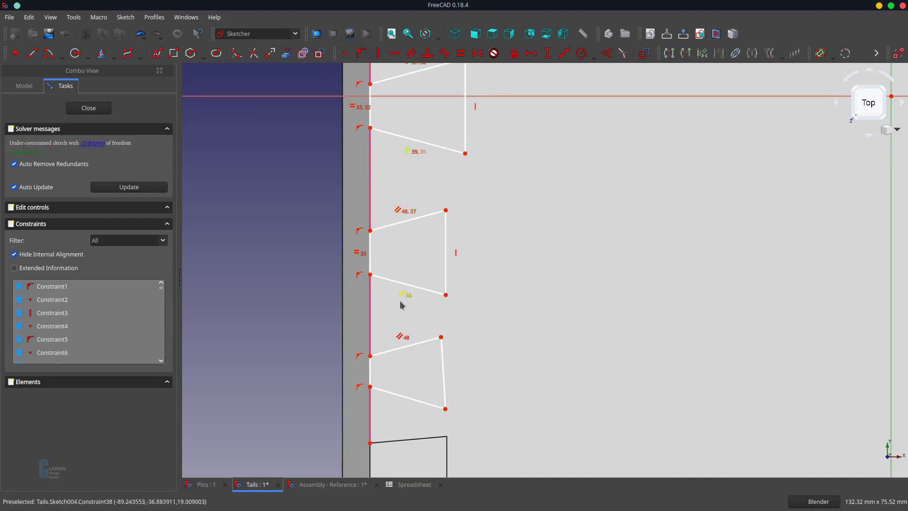
{"action": "left_click", "coordinate": [407, 286]}
{"action": "left_click", "coordinate": [406, 402]}
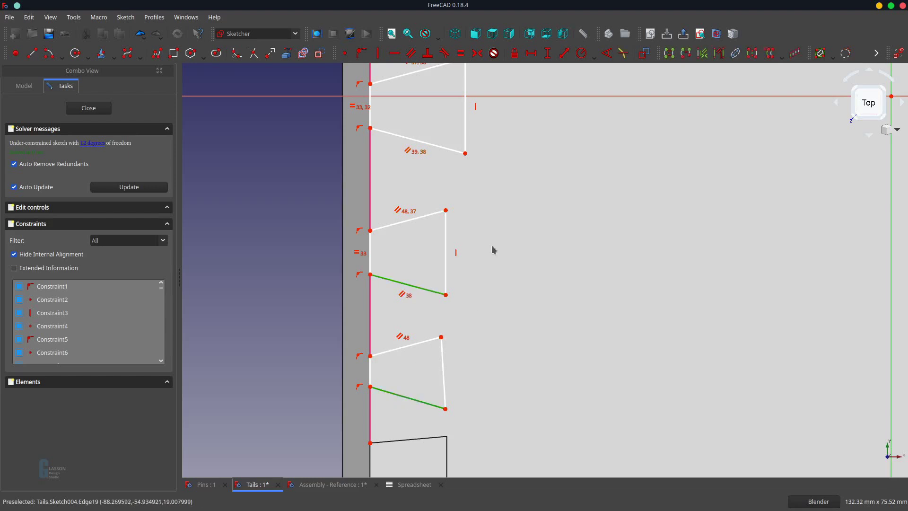
{"action": "left_click", "coordinate": [411, 53]}
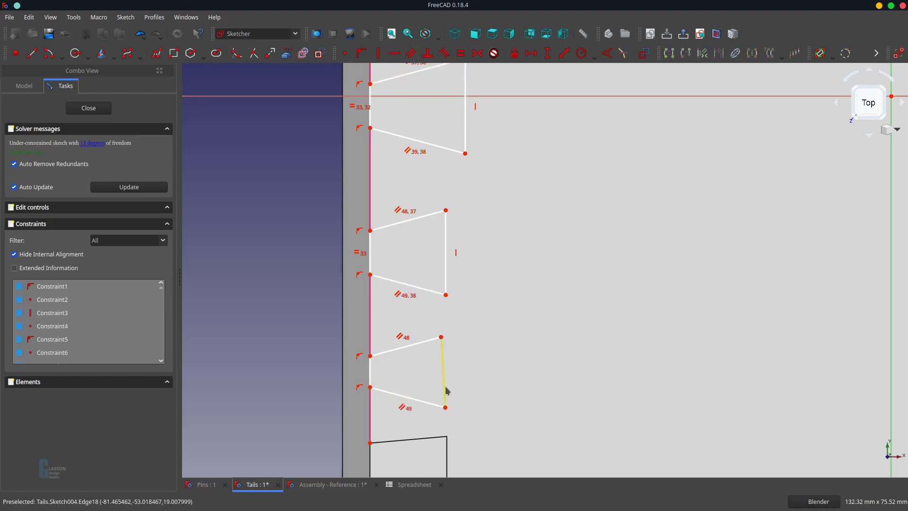
Make the fifth pin profile's long side vertical and its lap-edge side equal in length to the fourth profile's
{"action": "left_click", "coordinate": [445, 391]}
{"action": "key", "text": "v"}
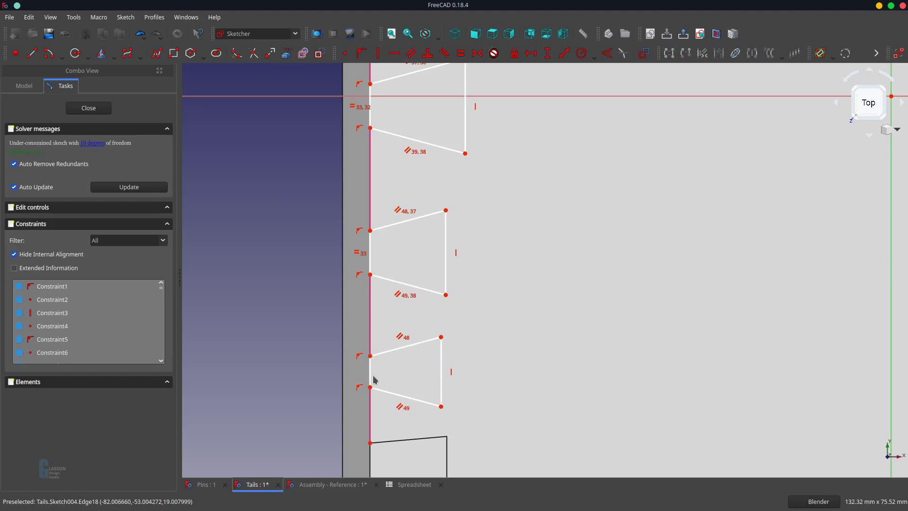
{"action": "left_click", "coordinate": [375, 378]}
{"action": "left_click", "coordinate": [375, 261]}
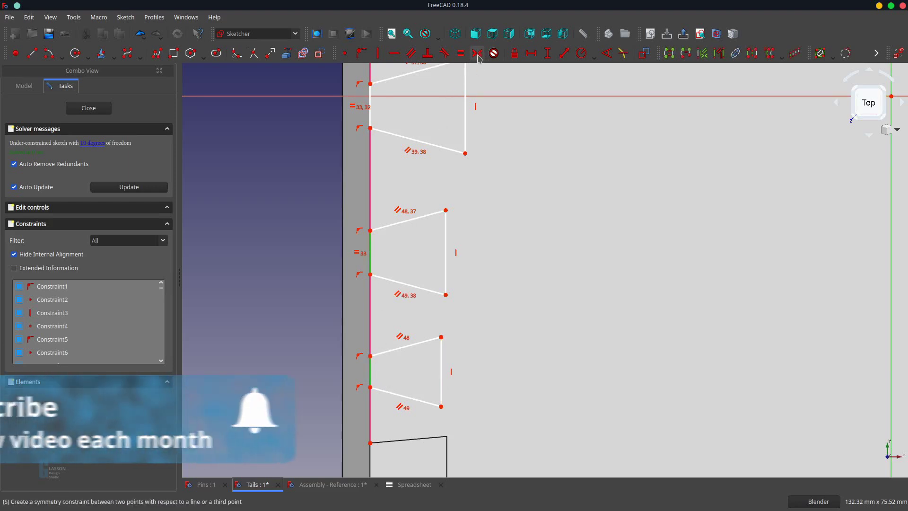
{"action": "key", "text": "e"}
Draw construction lines bridging the gaps between neighbouring long-side corners, from the upper half pin down to the fifth pin profile
{"action": "scroll", "coordinate": [523, 244], "scroll_direction": "up", "scroll_amount": 2}
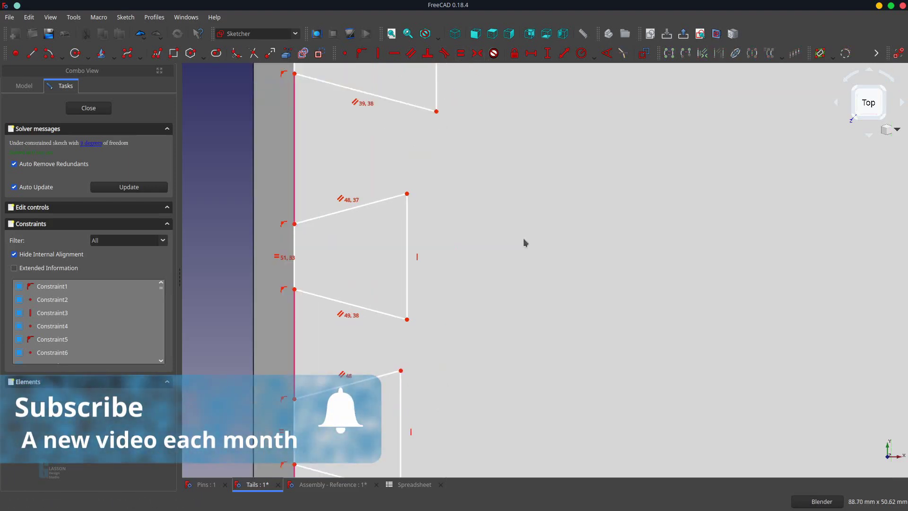
{"action": "scroll", "coordinate": [524, 242], "scroll_direction": "down", "scroll_amount": 3}
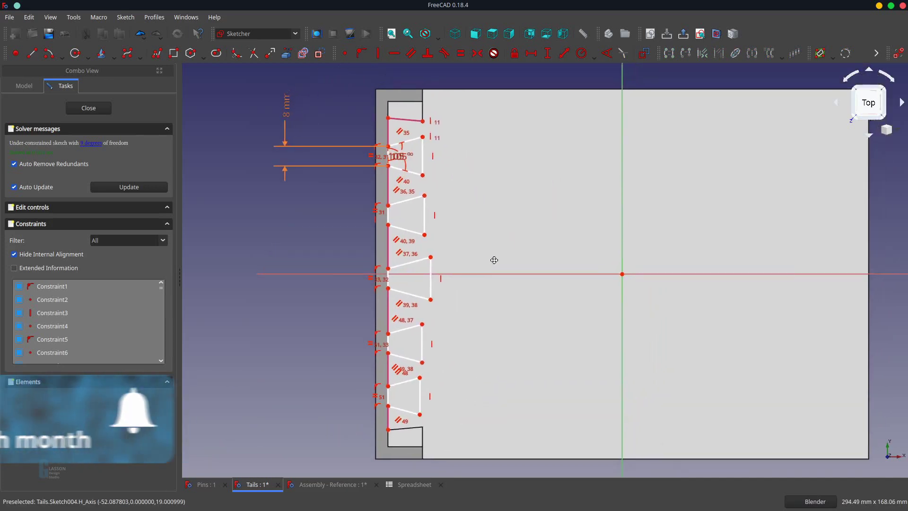
{"action": "middle_click_drag", "start_coordinate": [494, 261], "coordinate": [486, 261], "text": "shift"}
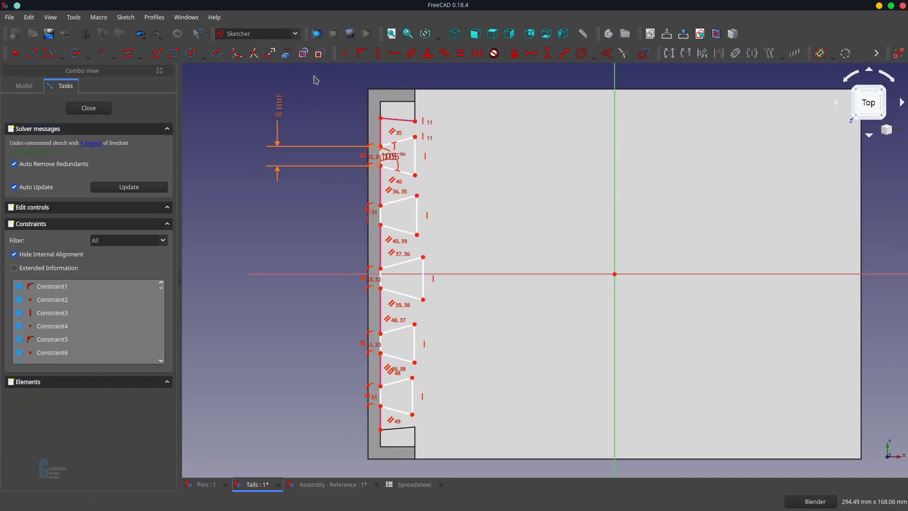
{"action": "left_click", "coordinate": [32, 53]}
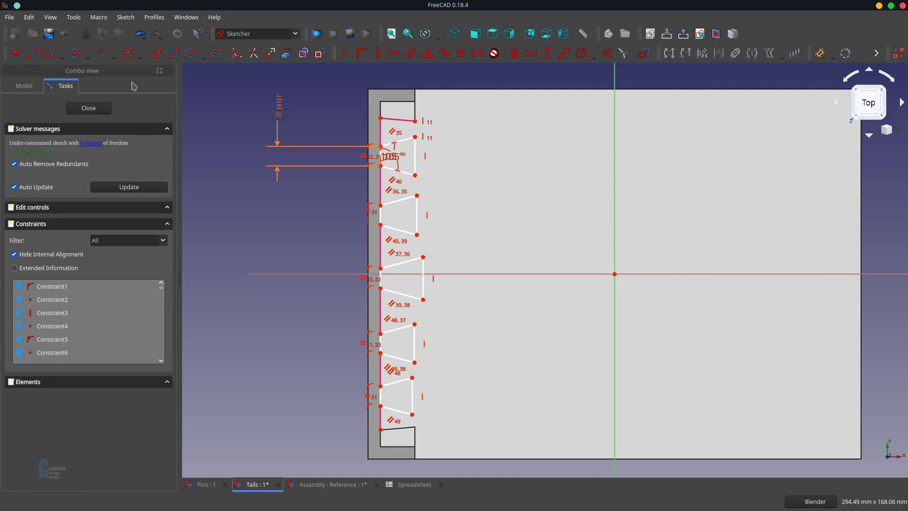
{"action": "left_click", "coordinate": [415, 121]}
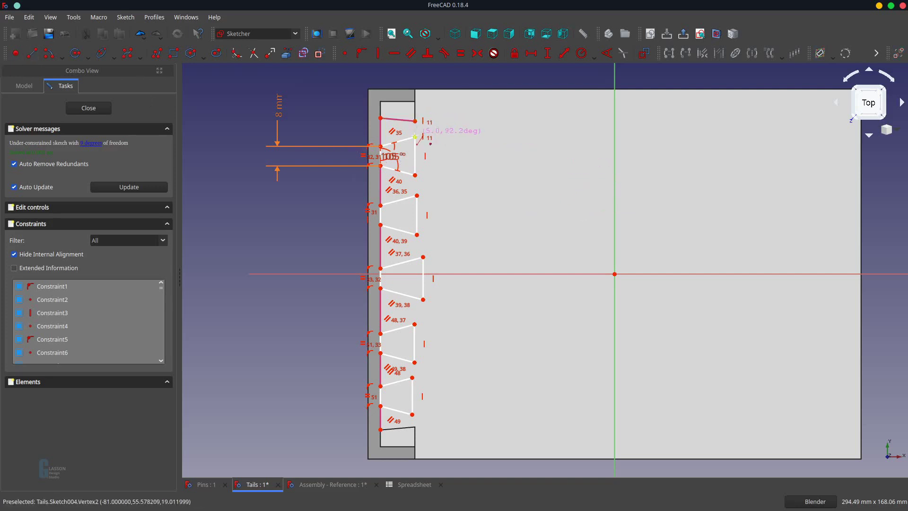
{"action": "left_click", "coordinate": [415, 176]}
{"action": "left_click", "coordinate": [417, 195]}
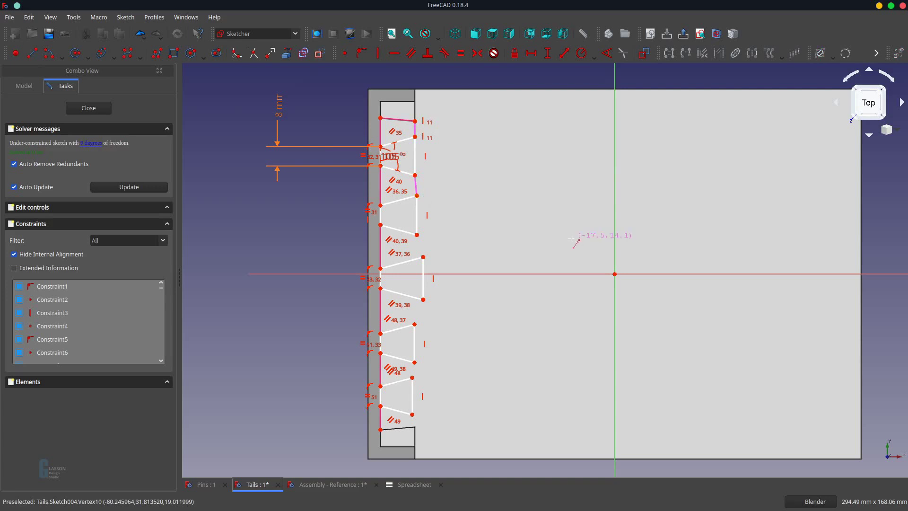
{"action": "left_click", "coordinate": [417, 235]}
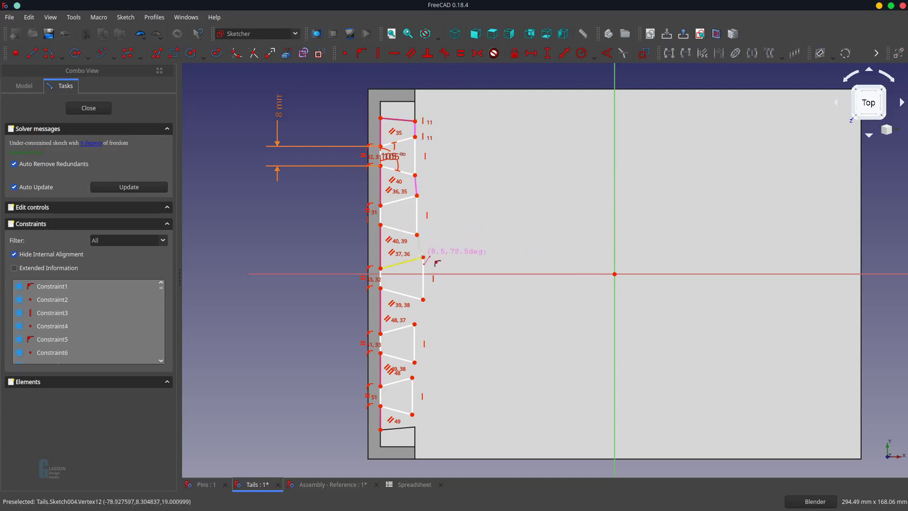
{"action": "left_click", "coordinate": [423, 257]}
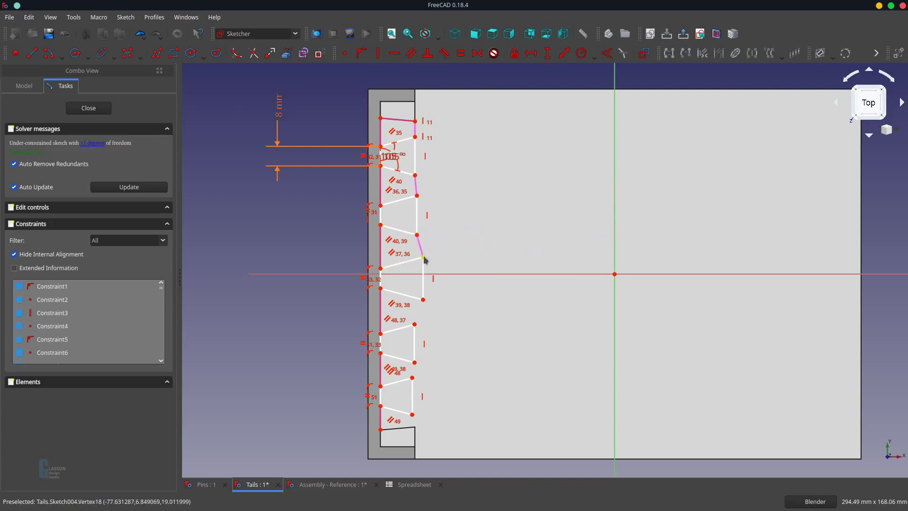
{"action": "left_click", "coordinate": [423, 299]}
{"action": "left_click", "coordinate": [415, 324]}
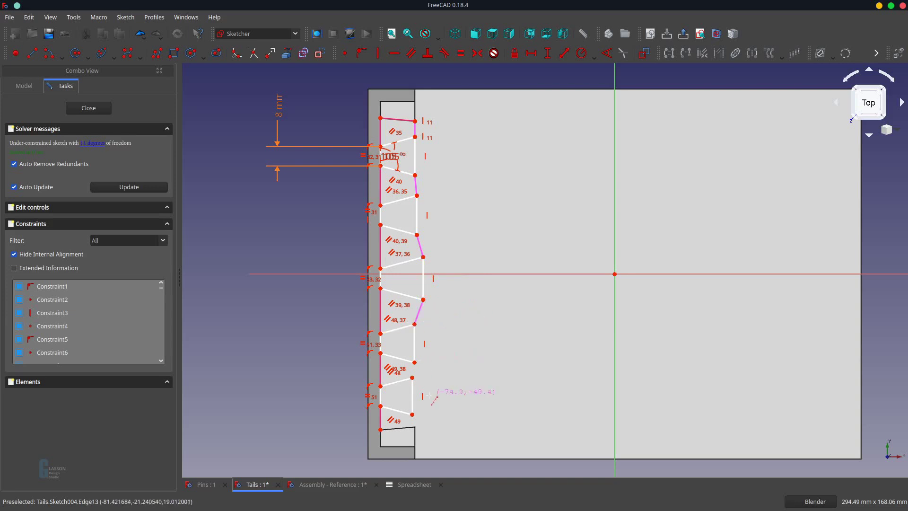
{"action": "left_click", "coordinate": [415, 363]}
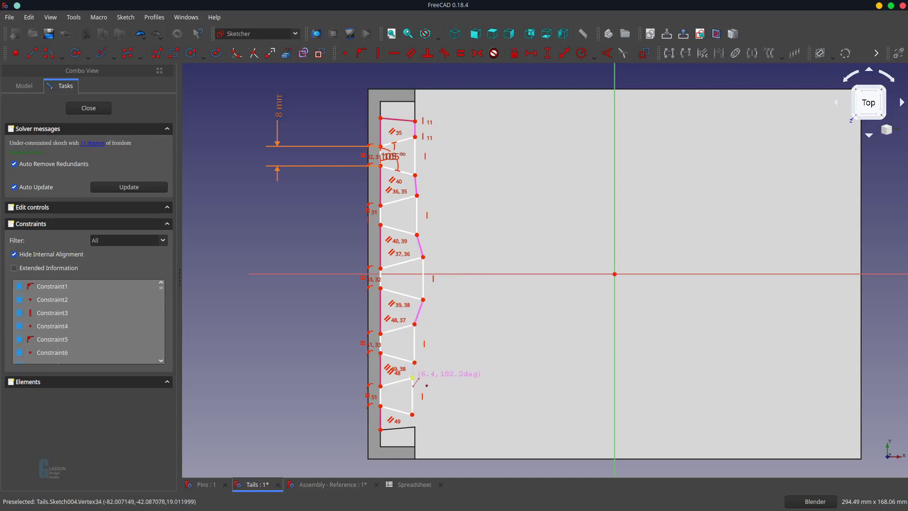
{"action": "left_click", "coordinate": [413, 377]}
{"action": "left_click", "coordinate": [413, 415]}
{"action": "key", "text": "Escape"}
Bring in the lower half pin's slanted edge as external geometry and draw a construction line to its corner from the fifth pin's lower long-side corner
{"action": "left_click", "coordinate": [287, 53]}
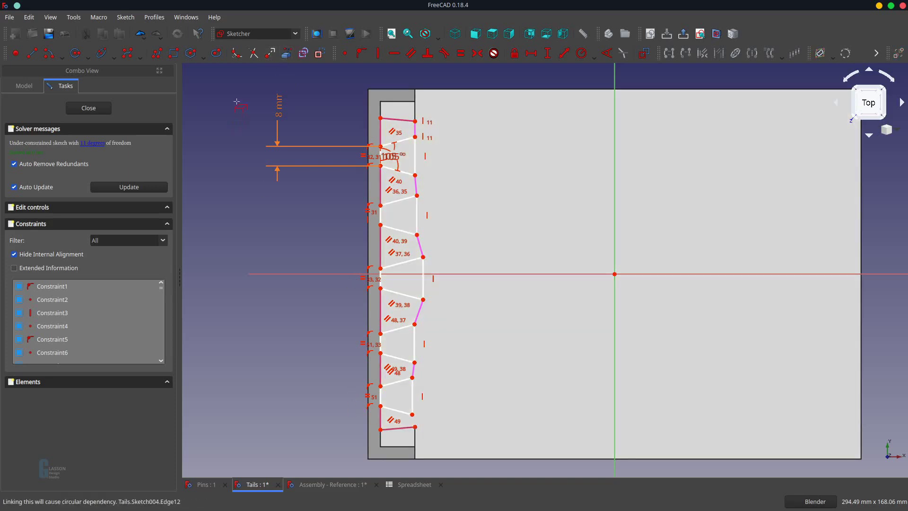
{"action": "left_click", "coordinate": [32, 53]}
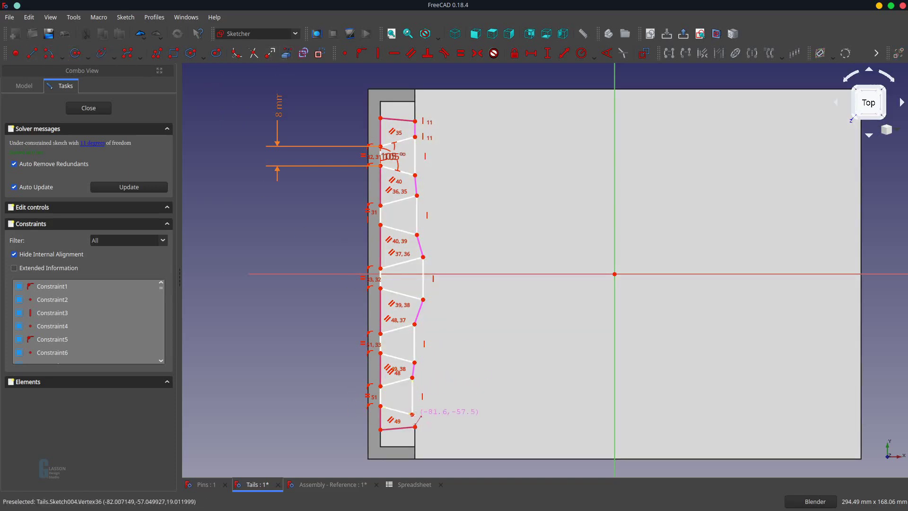
{"action": "left_click", "coordinate": [412, 415]}
{"action": "left_click", "coordinate": [415, 428]}
Make the construction lines between the second and third, third and fourth, and fourth and fifth pins vertical
{"action": "left_click", "coordinate": [424, 248]}
{"action": "key", "text": "v"}
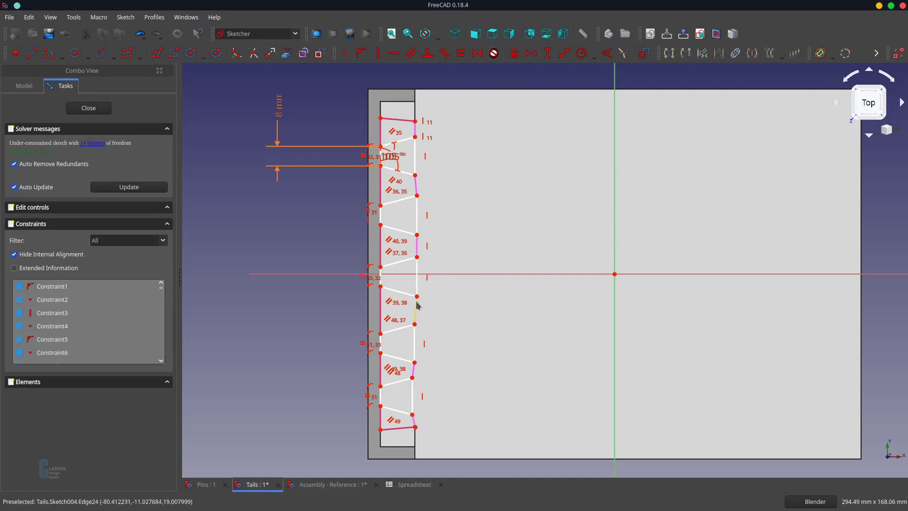
{"action": "left_click", "coordinate": [418, 305]}
{"action": "key", "text": "v"}
{"action": "left_click", "coordinate": [412, 372]}
{"action": "key", "text": "v"}
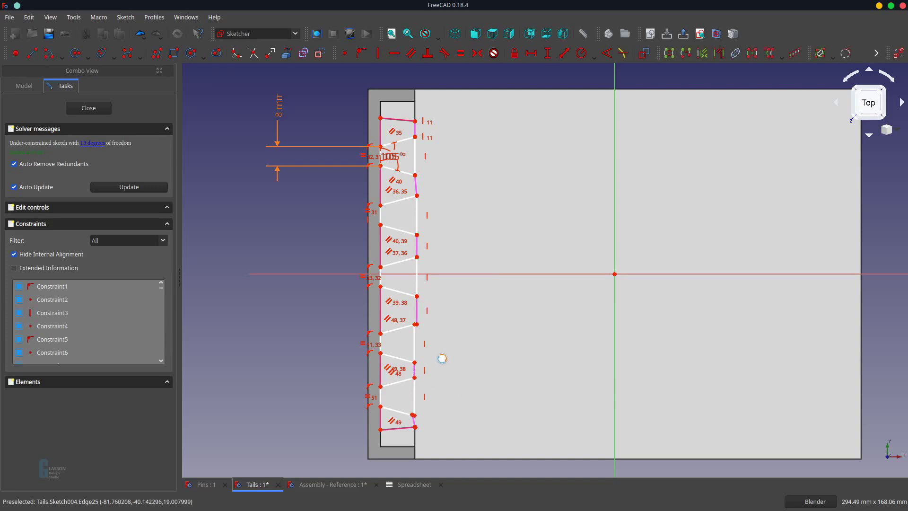
Join the separate endpoints at the fourth pin's upper, fifth pin's lower and lower half pin's long-side corners, with the lowest gap line vertical
{"action": "left_click", "coordinate": [416, 325]}
{"action": "left_click", "coordinate": [344, 54]}
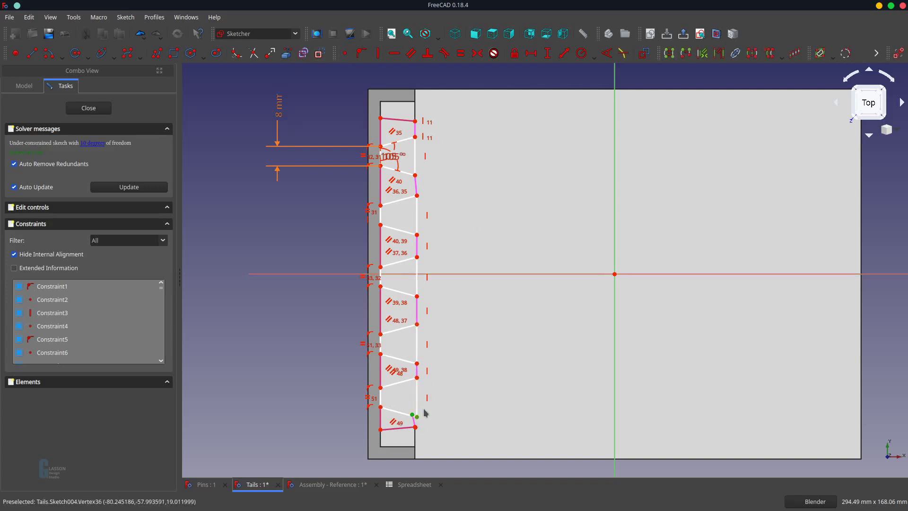
{"action": "left_click", "coordinate": [345, 54]}
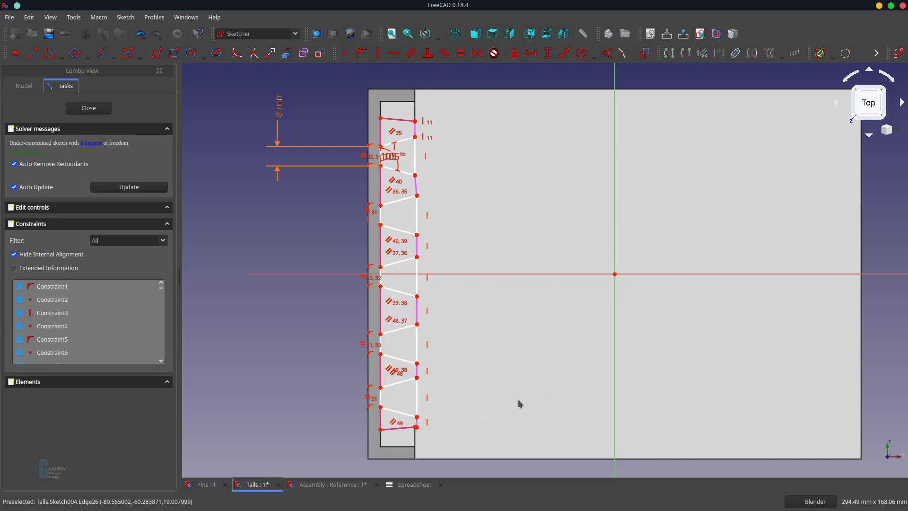
{"action": "left_click", "coordinate": [417, 428]}
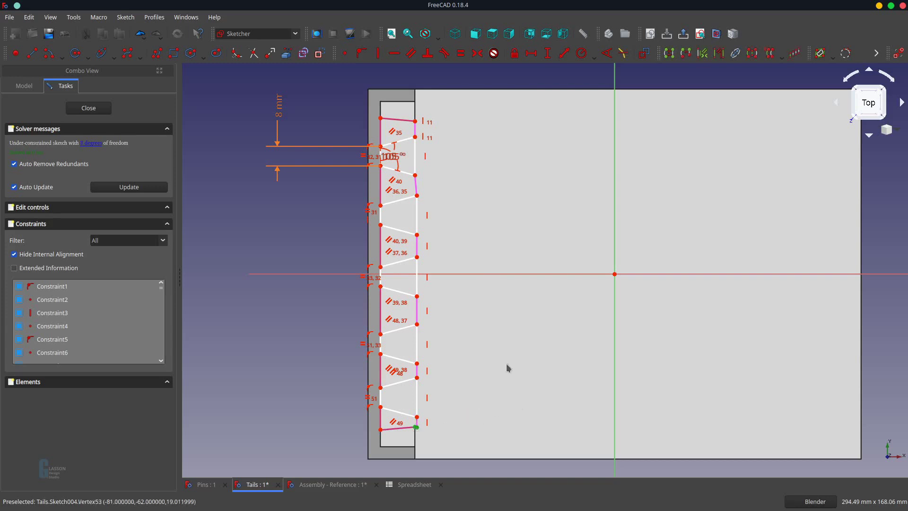
{"action": "left_click", "coordinate": [345, 54]}
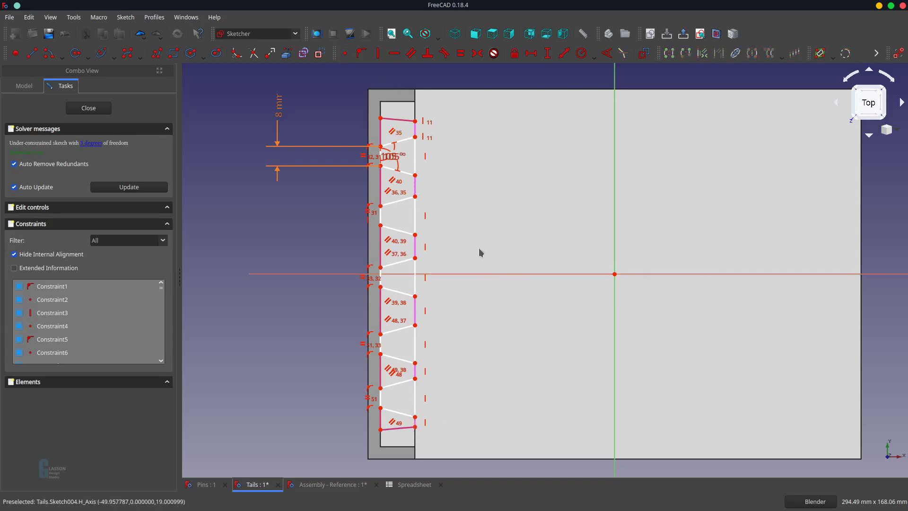
Make the four construction lines between the five full pin profiles equal in length
{"action": "left_click", "coordinate": [91, 143]}
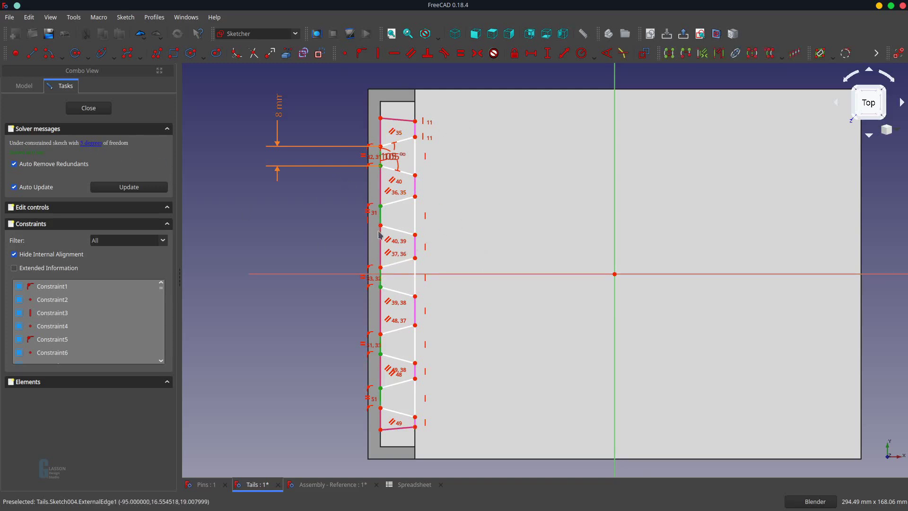
{"action": "mouse_move", "coordinate": [388, 213]}
{"action": "left_mouse_down"}
{"action": "mouse_move", "coordinate": [381, 242]}
{"action": "mouse_move", "coordinate": [384, 213]}
{"action": "mouse_move", "coordinate": [386, 230]}
{"action": "left_mouse_up"}
{"action": "left_click", "coordinate": [415, 131]}
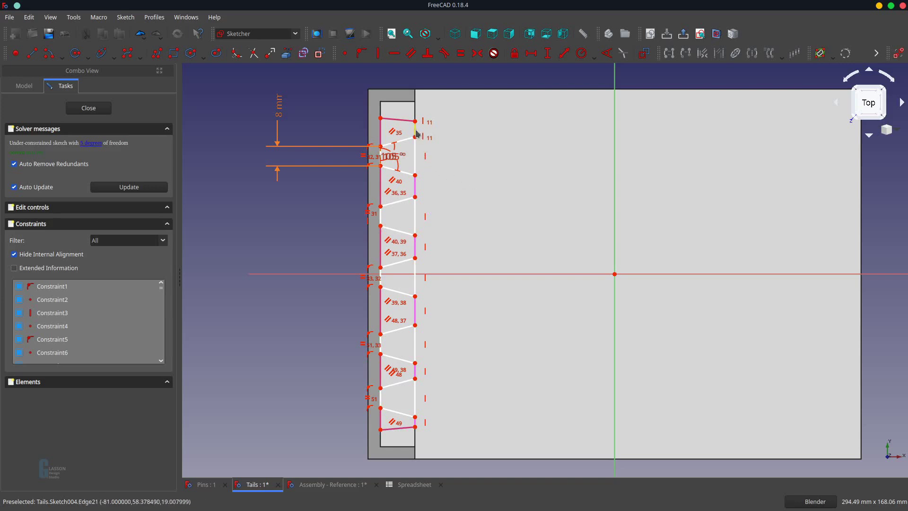
{"action": "left_click", "coordinate": [416, 187]}
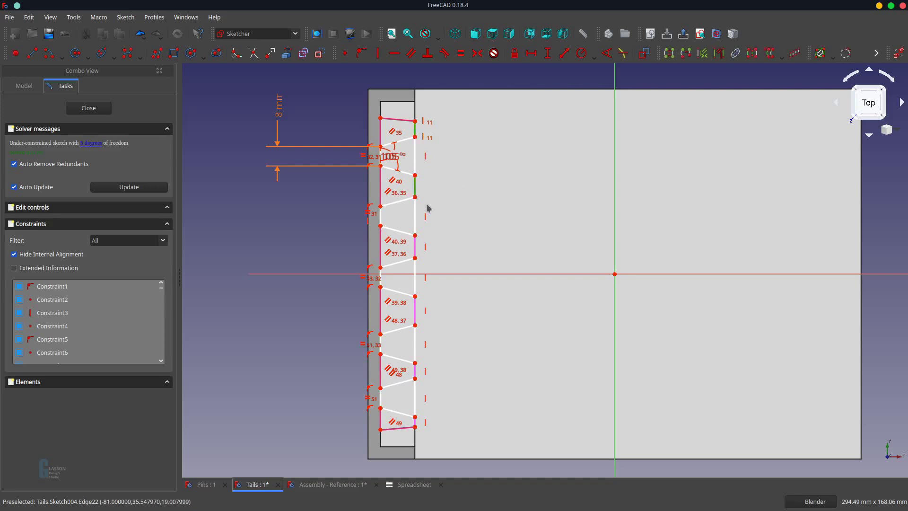
{"action": "left_click", "coordinate": [415, 246]}
{"action": "left_click", "coordinate": [416, 311]}
{"action": "left_click", "coordinate": [416, 372]}
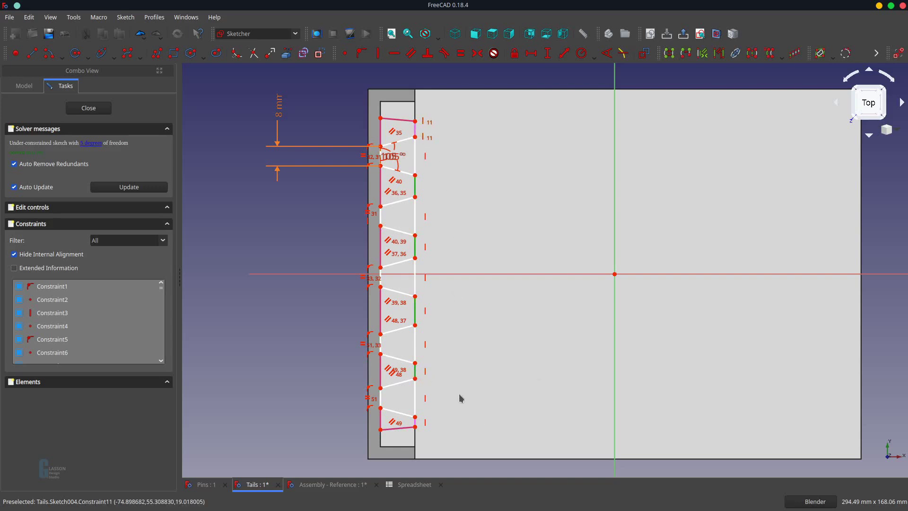
{"action": "key", "text": "e"}
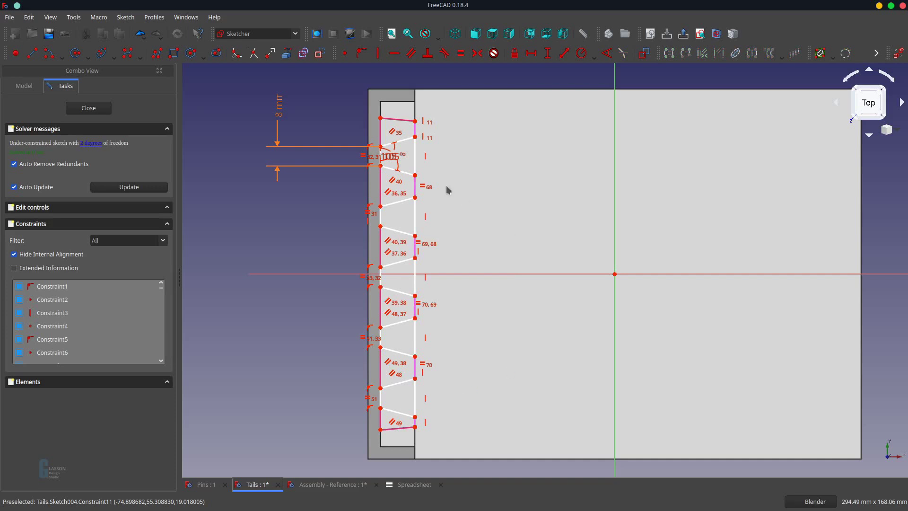
Make the gap lines next to both half pins equal to the gap between the first and second pins, and close the sketch
{"action": "left_click", "coordinate": [416, 422]}
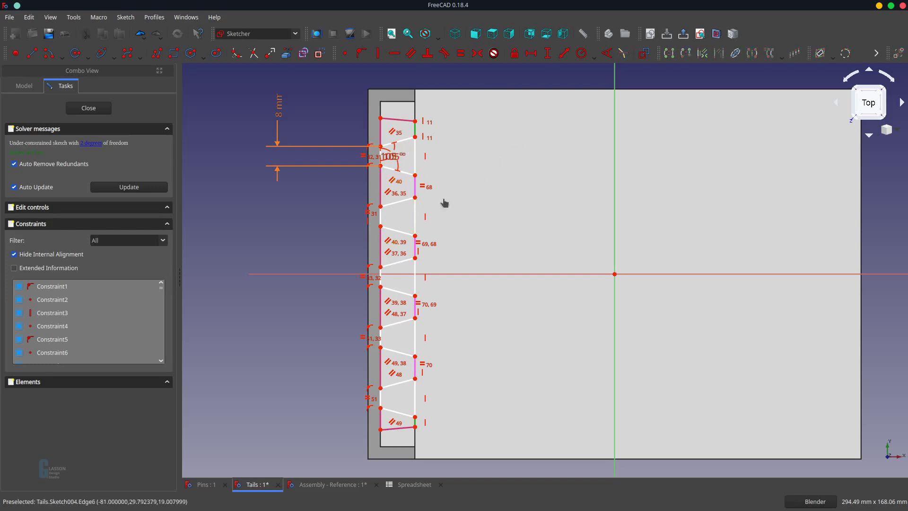
{"action": "left_click", "coordinate": [415, 187]}
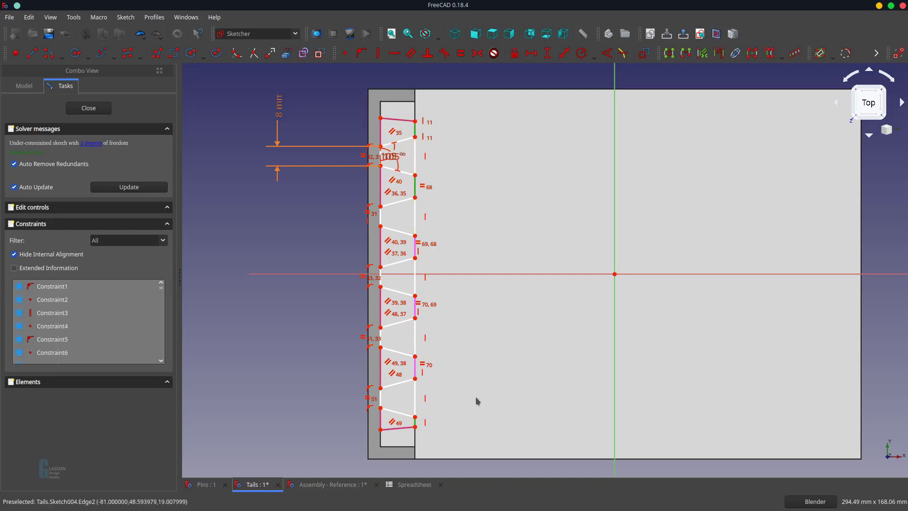
{"action": "key", "text": "e"}
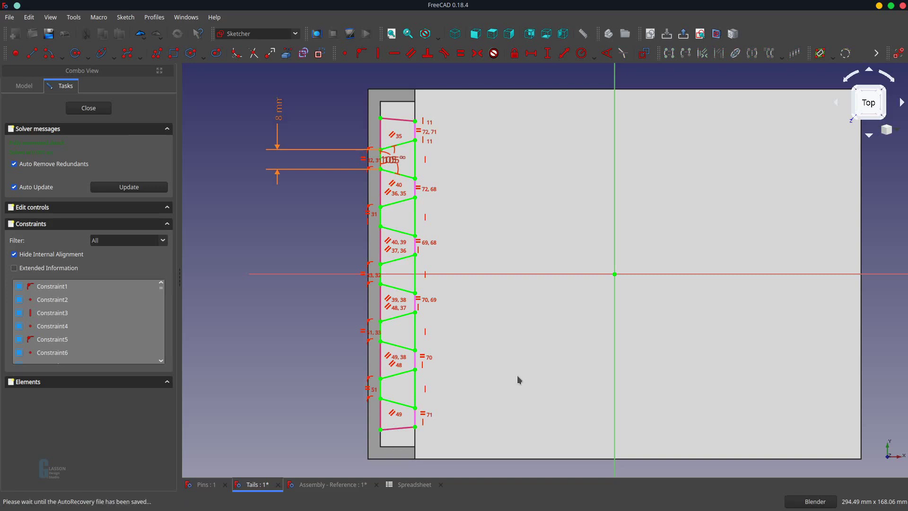
{"action": "left_click", "coordinate": [88, 108]}
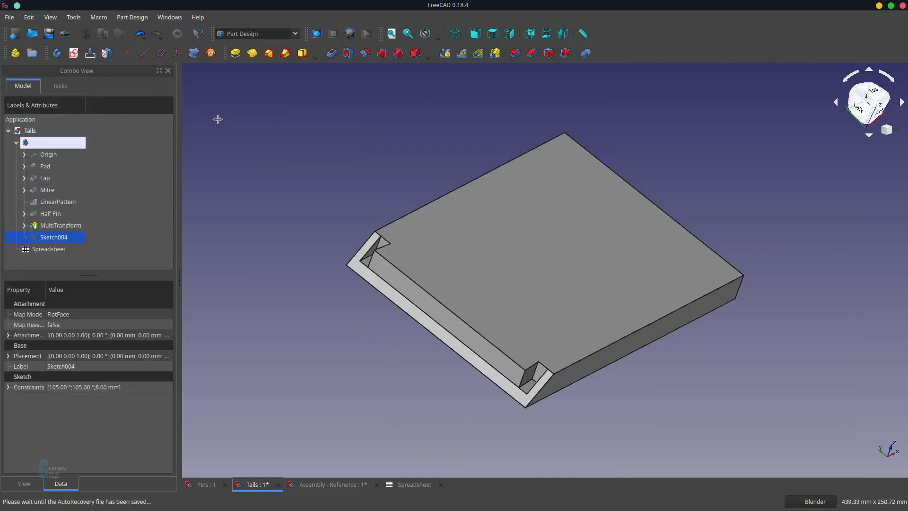
Pocket the pin sketch with its length driven by Spreadsheet.JointLength, and save the Tails document
{"action": "left_click", "coordinate": [348, 52]}
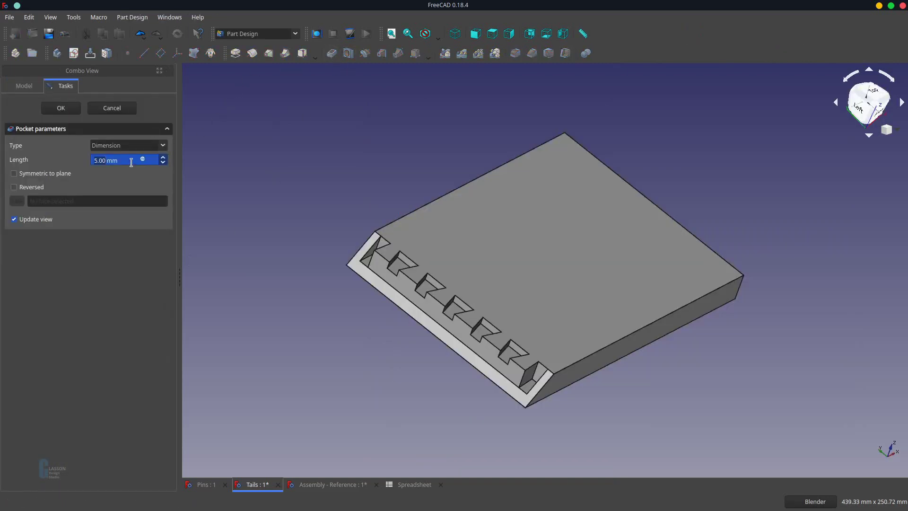
{"action": "key", "text": "equal"}
{"action": "type", "text": "Spreadsheet."}
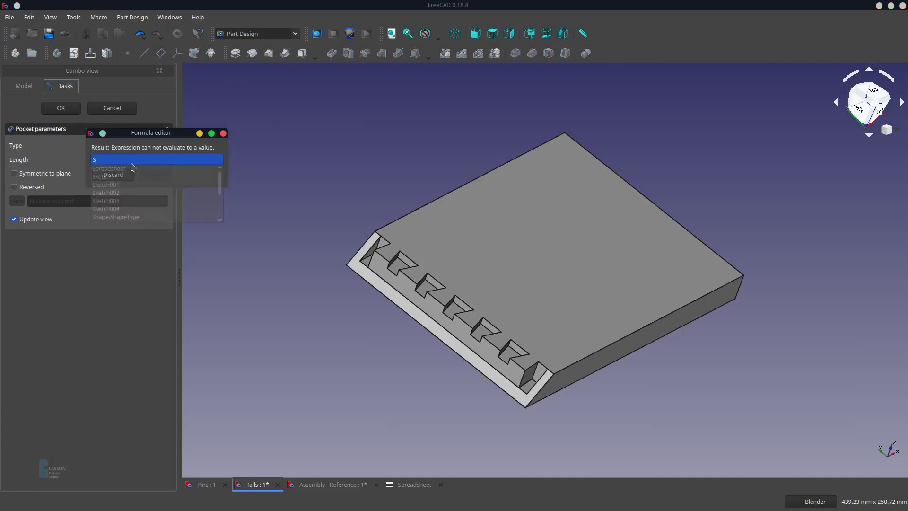
{"action": "key", "text": "Down"}
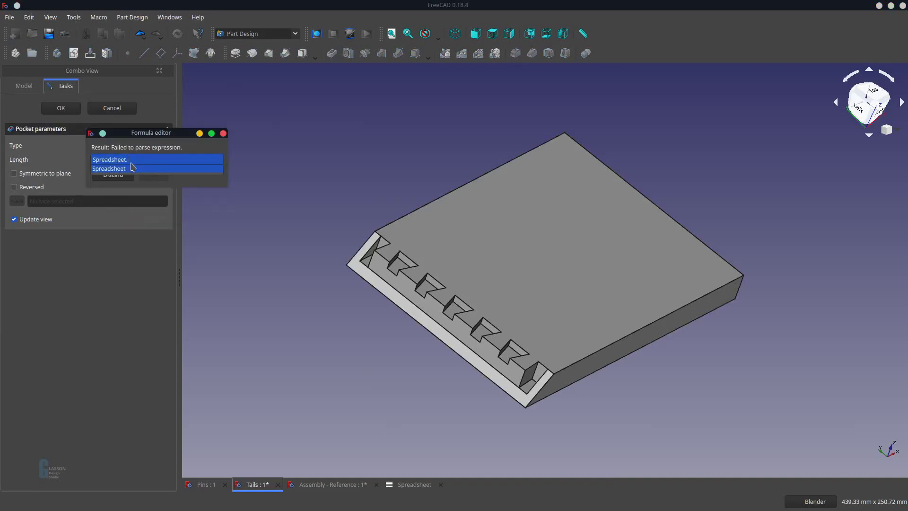
{"action": "type", "text": "pinLength"}
{"action": "key", "text": "Down"}
{"action": "key", "text": "Return"}
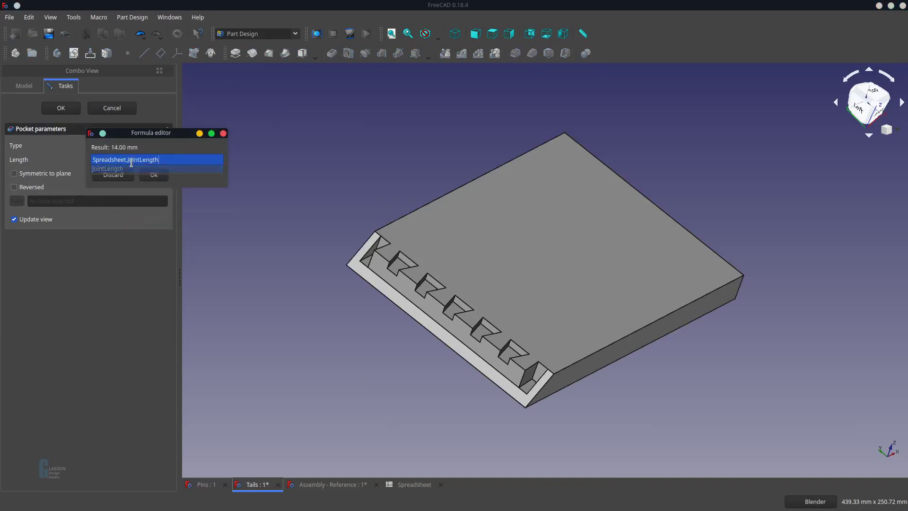
{"action": "key", "text": "Return"}
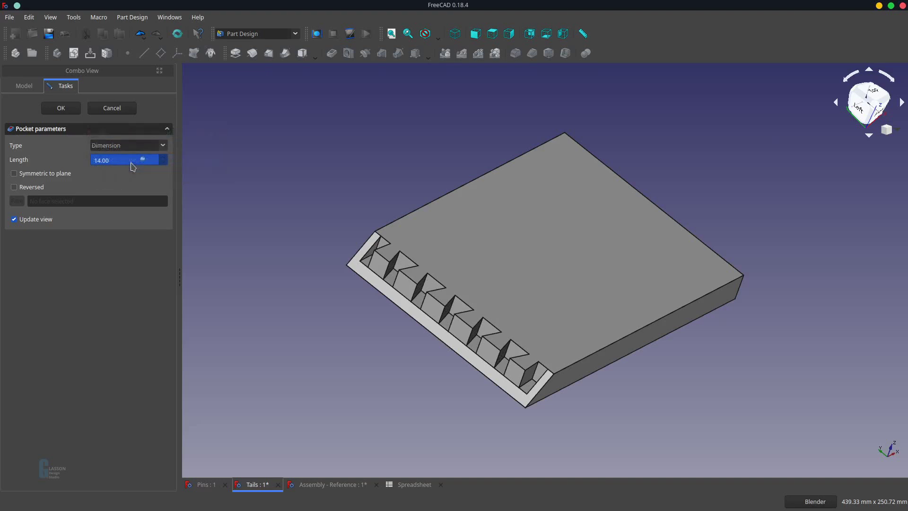
{"action": "left_click", "coordinate": [55, 109]}
{"action": "key", "text": "ctrl+s"}
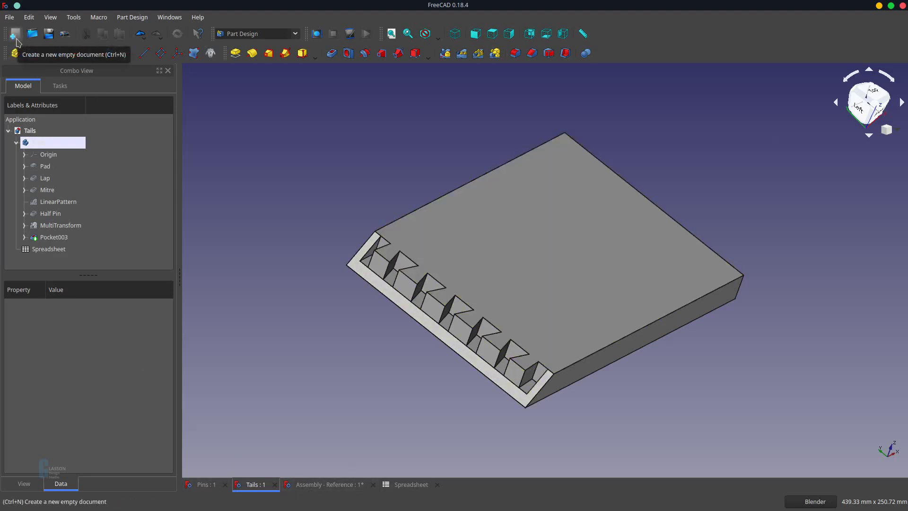
Create a new document, switch to the A2plus workbench, and save the empty assembly as Assembly
{"action": "left_click", "coordinate": [15, 37]}
{"action": "left_click", "coordinate": [250, 33]}
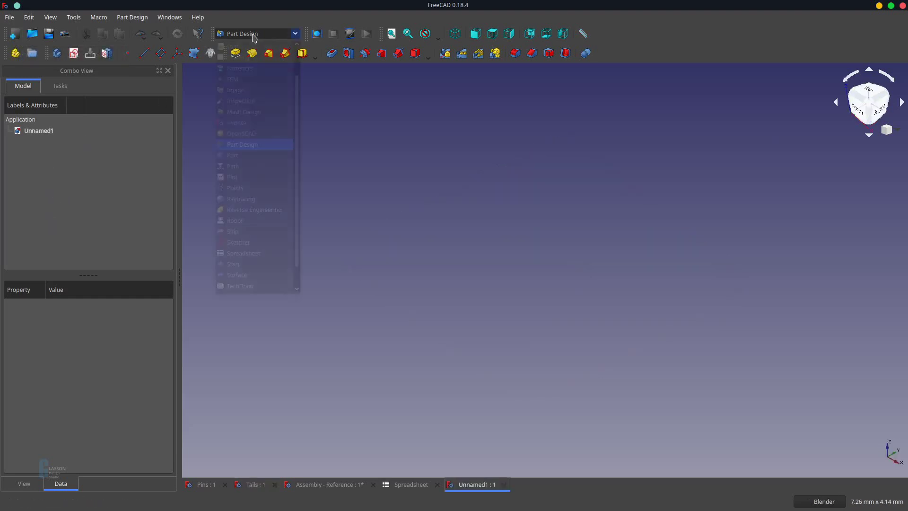
{"action": "scroll", "coordinate": [251, 134], "scroll_direction": "up", "scroll_amount": 1}
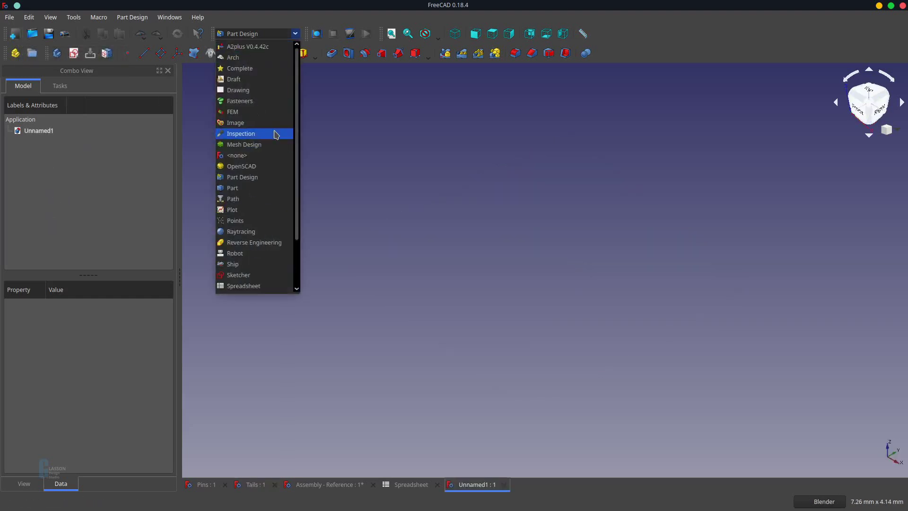
{"action": "left_click", "coordinate": [246, 46]}
{"action": "left_click", "coordinate": [57, 53]}
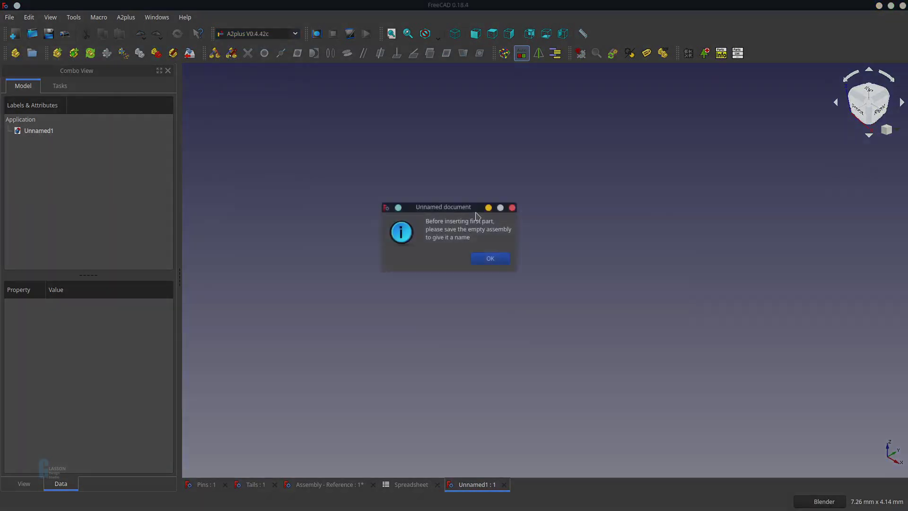
{"action": "left_click", "coordinate": [491, 259]}
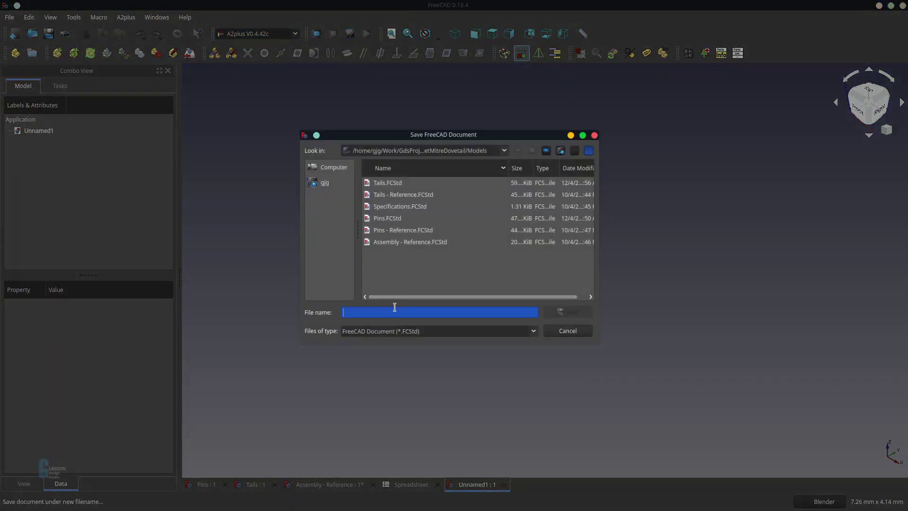
{"action": "type", "text": "Assembly"}
{"action": "key", "text": "Return"}
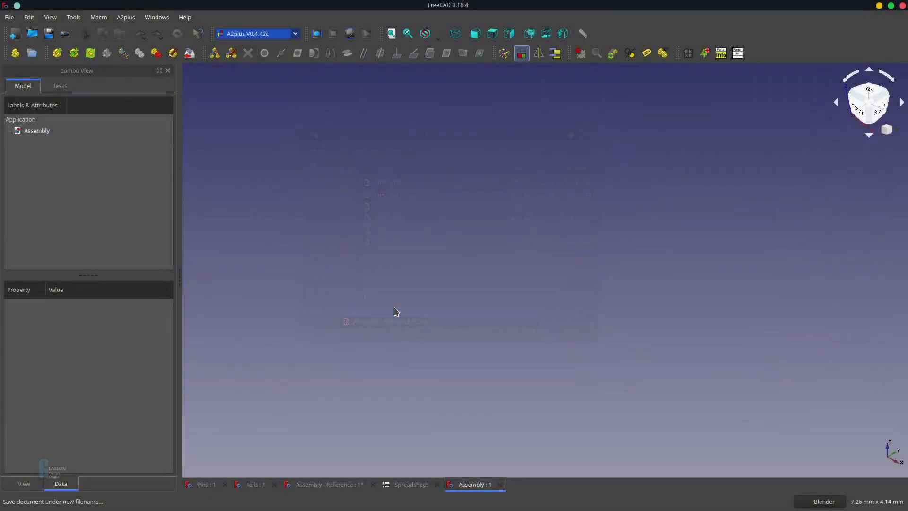
Import the parts from Pins.FCStd and Tails.FCStd into the assembly, placing the tails board beside the pins board
{"action": "left_click", "coordinate": [57, 53]}
{"action": "left_click", "coordinate": [310, 214]}
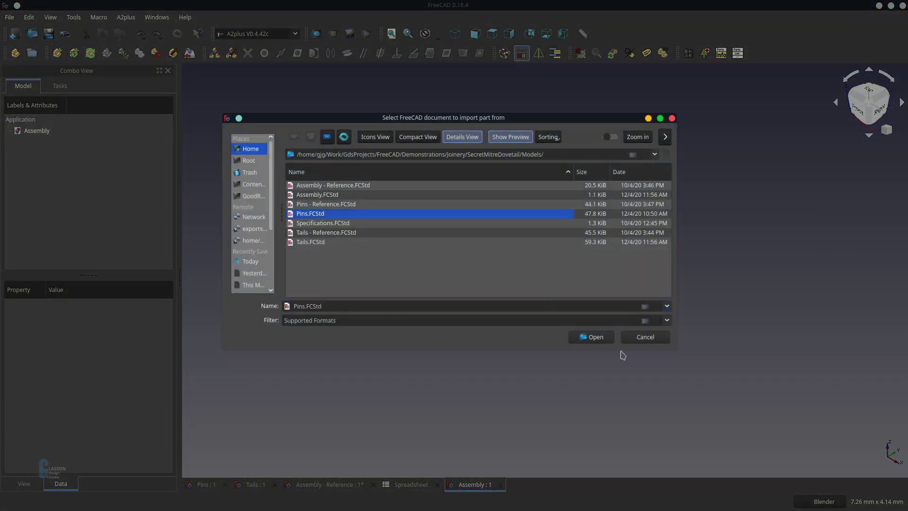
{"action": "left_click", "coordinate": [600, 337]}
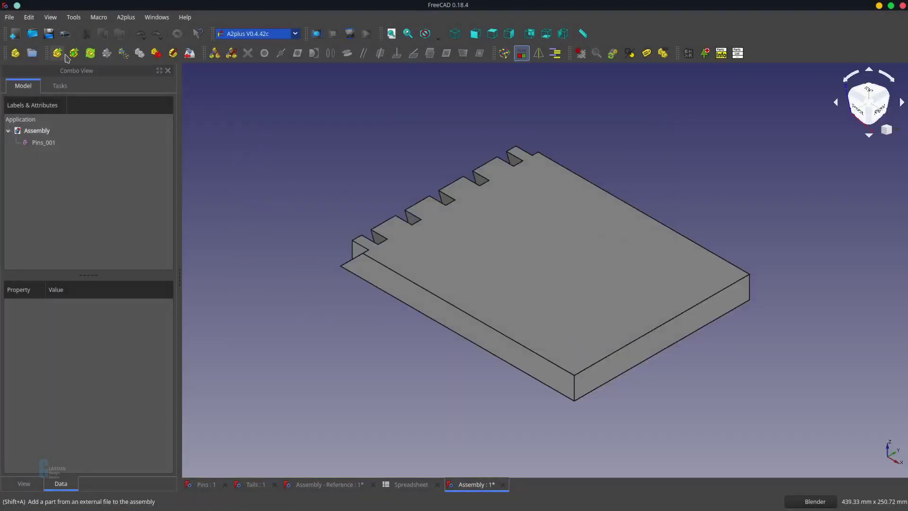
{"action": "left_click", "coordinate": [58, 54]}
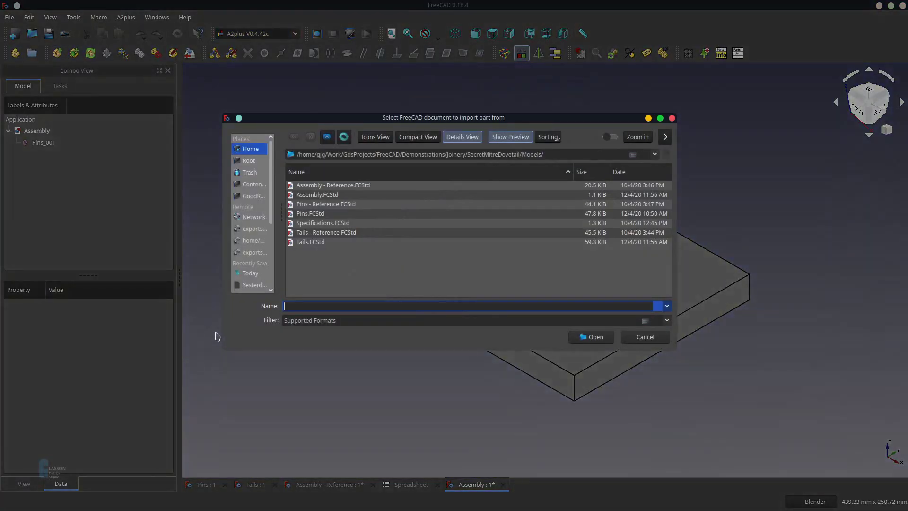
{"action": "left_click", "coordinate": [290, 242]}
{"action": "left_click", "coordinate": [591, 337]}
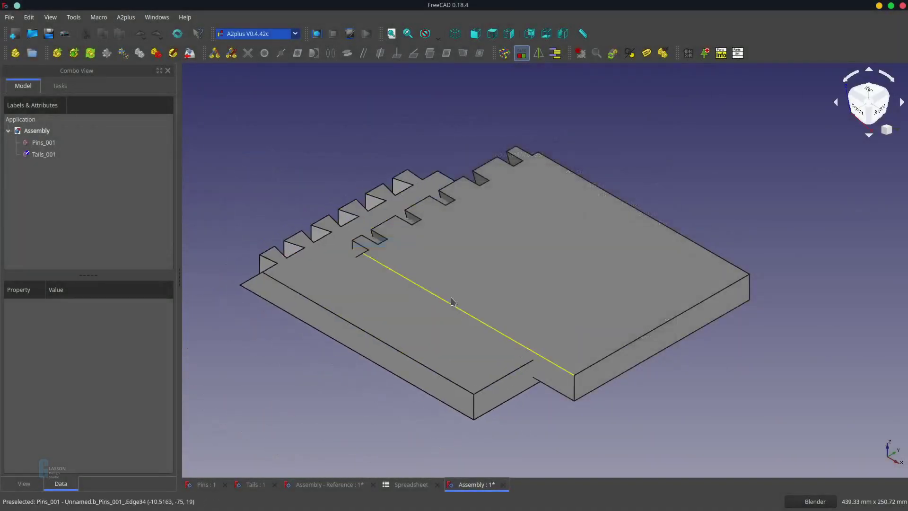
{"action": "left_click", "coordinate": [378, 237]}
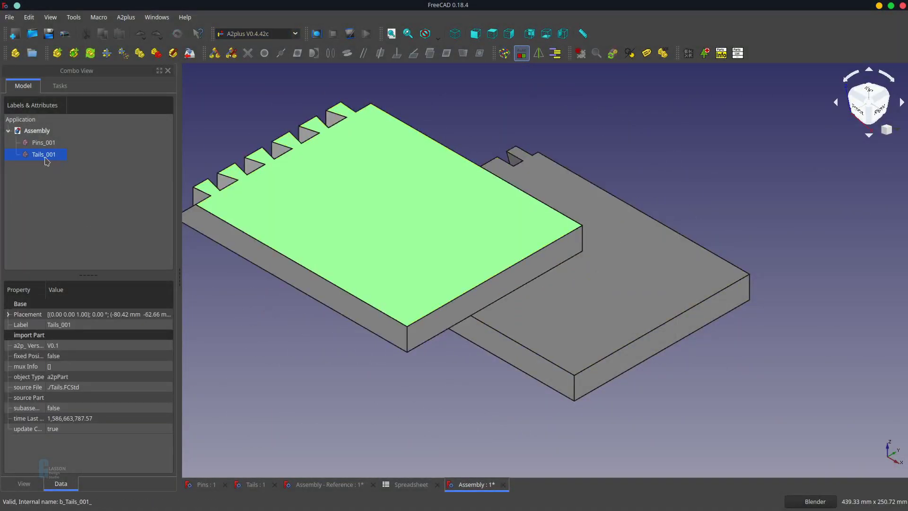
Transform the tails board, rotating it half a turn about the vertical axis and moving it clear of the pins board's jointed end
{"action": "scroll", "coordinate": [395, 247], "scroll_direction": "down", "scroll_amount": 5}
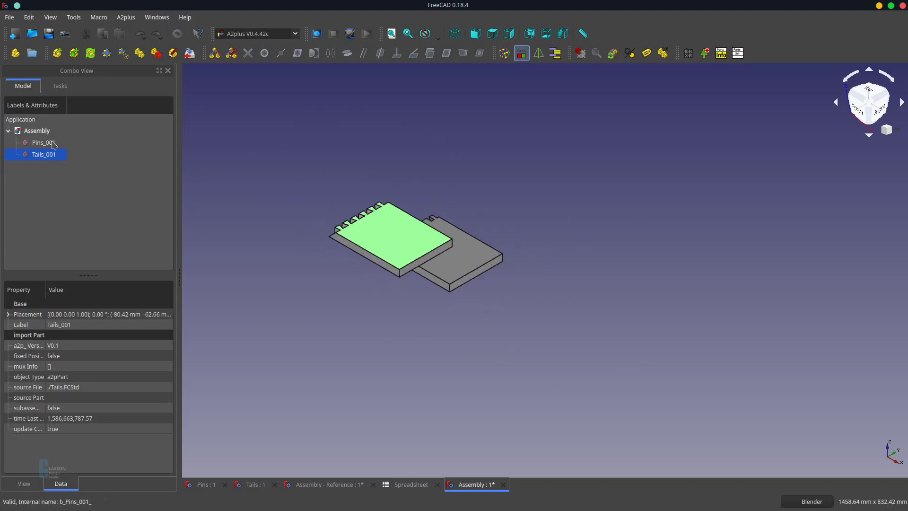
{"action": "right_click", "coordinate": [43, 157]}
{"action": "left_click", "coordinate": [66, 160]}
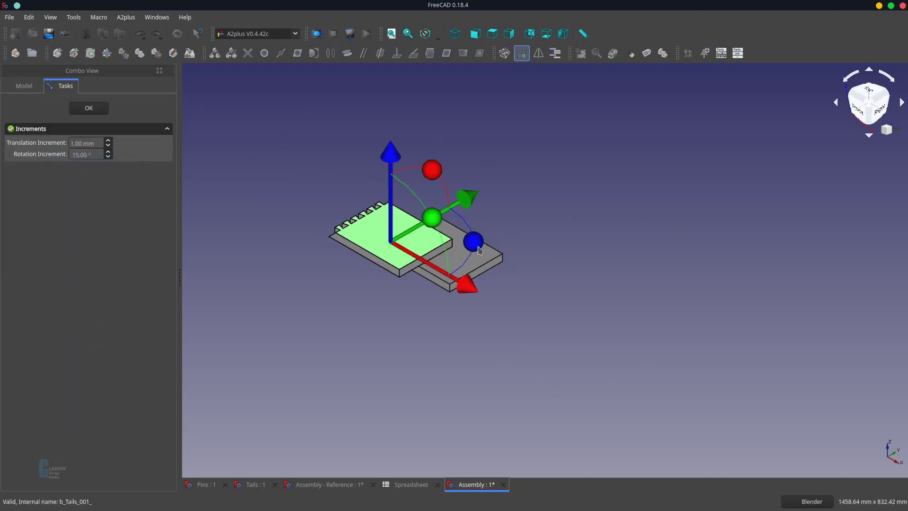
{"action": "left_click_drag", "start_coordinate": [480, 250], "coordinate": [221, 226]}
{"action": "left_click_drag", "start_coordinate": [317, 205], "coordinate": [264, 143]}
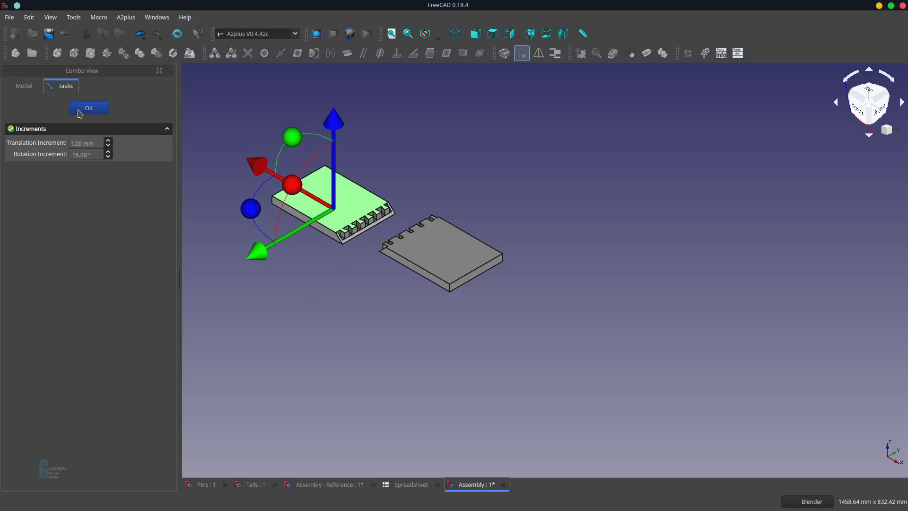
Shift the tails board -18 mm along its Y axis, finish the transform, and save the assembly
{"action": "middle_click", "coordinate": [361, 202]}
{"action": "scroll", "coordinate": [361, 202], "scroll_direction": "up", "scroll_amount": 1}
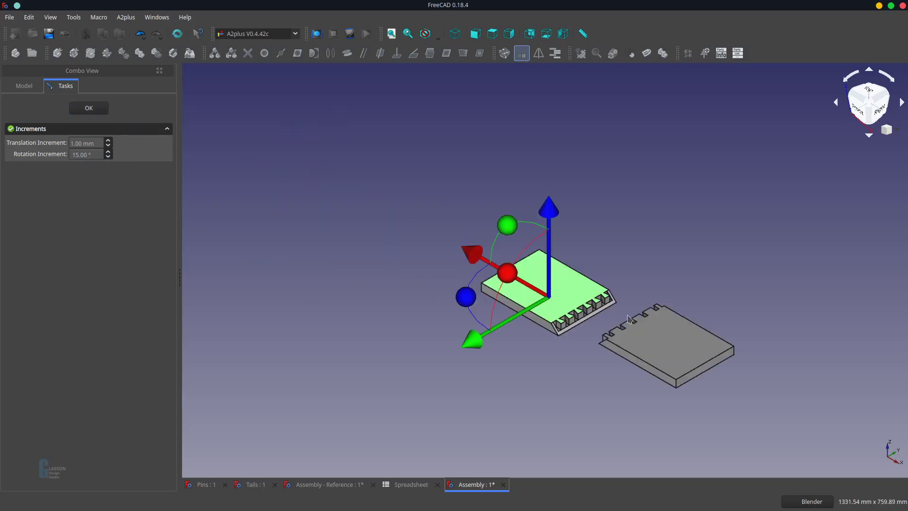
{"action": "scroll", "coordinate": [629, 319], "scroll_direction": "up", "scroll_amount": 6}
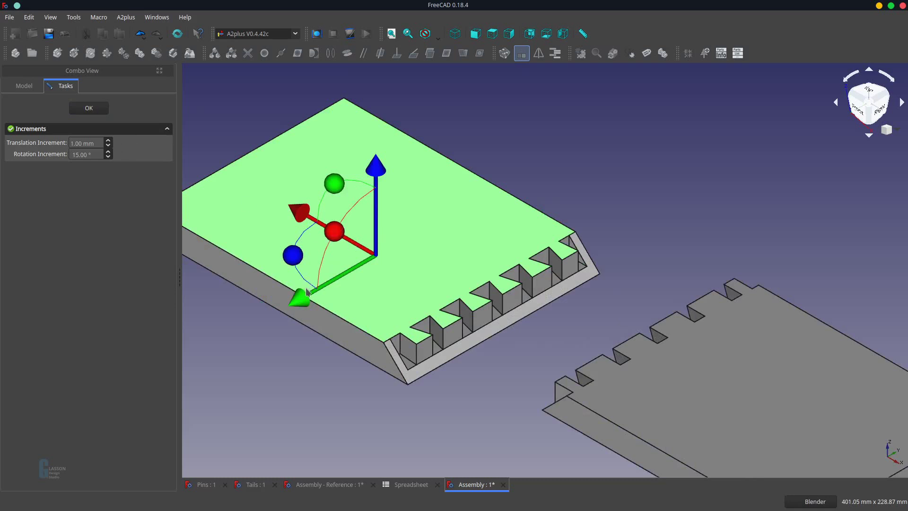
{"action": "left_click_drag", "start_coordinate": [307, 301], "coordinate": [334, 298]}
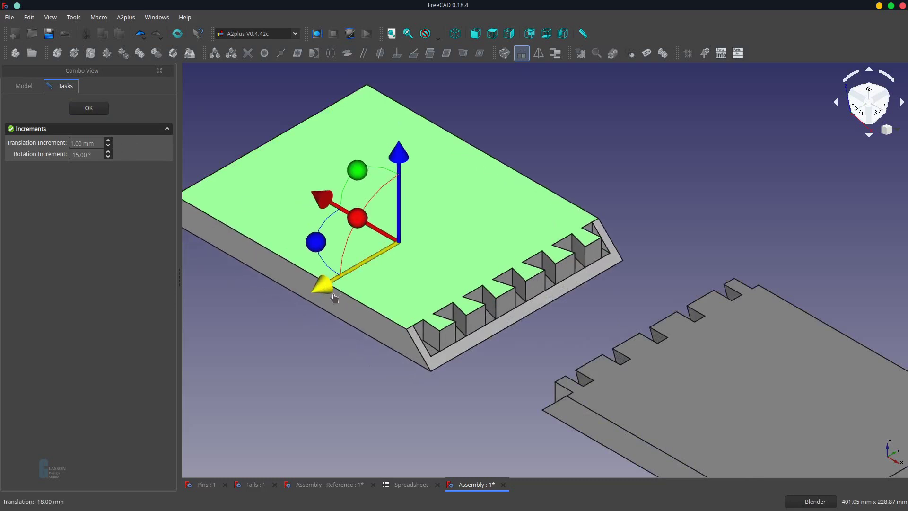
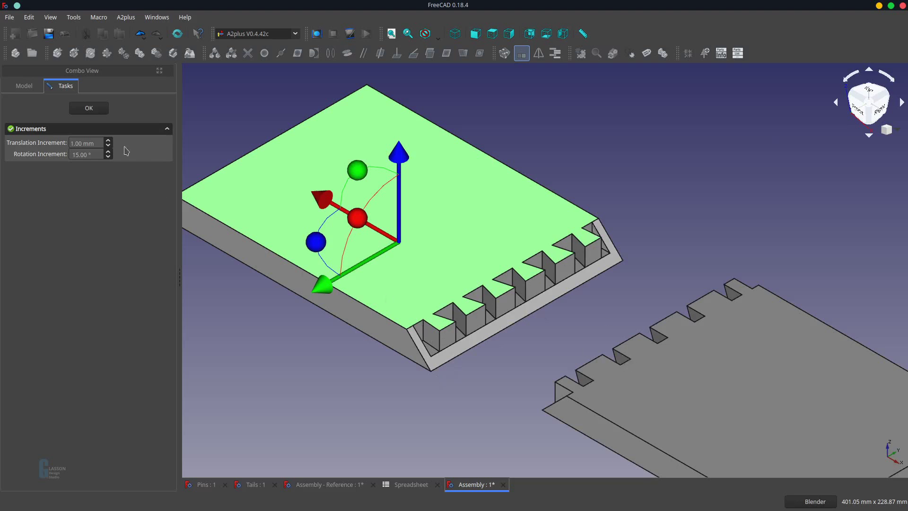
{"action": "left_click", "coordinate": [95, 108]}
{"action": "left_click", "coordinate": [294, 371]}
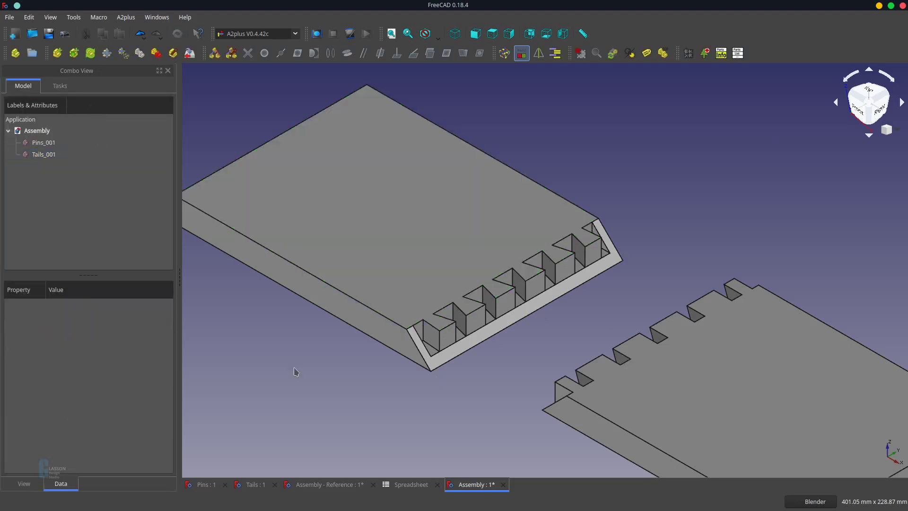
{"action": "key", "text": "ctrl+s"}
In the Tails document, open the last pocket's sketch and delete the lowest full pin profile and the lowest gap line
{"action": "left_click", "coordinate": [250, 484]}
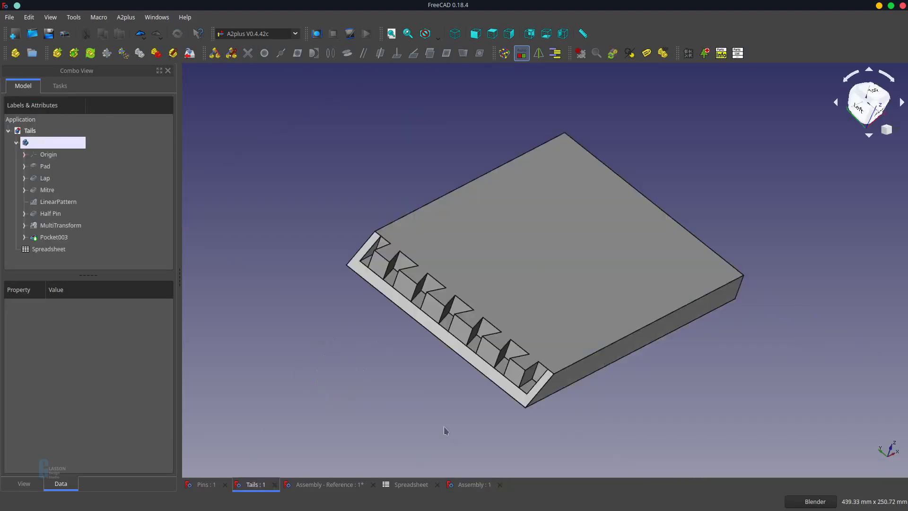
{"action": "left_click", "coordinate": [23, 237]}
{"action": "double_click", "coordinate": [59, 249]}
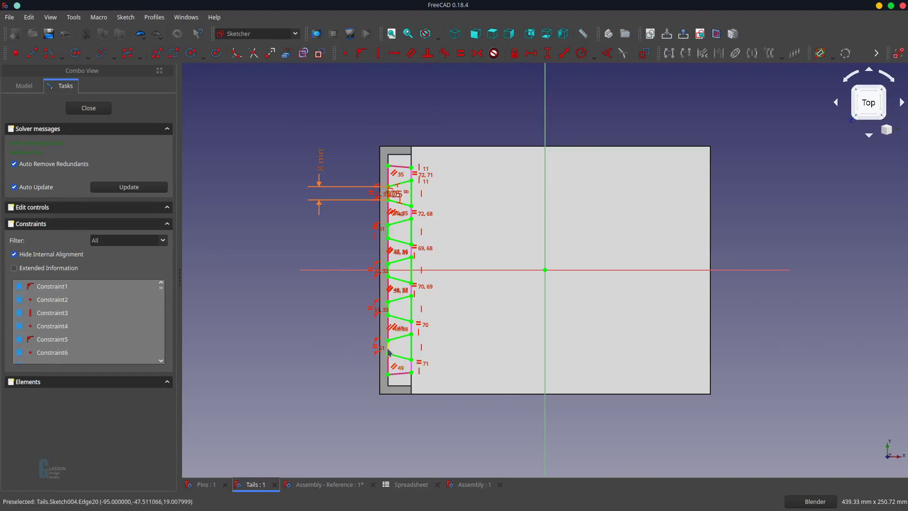
{"action": "mouse_move", "coordinate": [369, 331]}
{"action": "left_mouse_down"}
{"action": "mouse_move", "coordinate": [428, 361]}
{"action": "mouse_move", "coordinate": [421, 332]}
{"action": "left_mouse_up"}
{"action": "key", "text": "Delete"}
{"action": "key", "text": "Delete"}
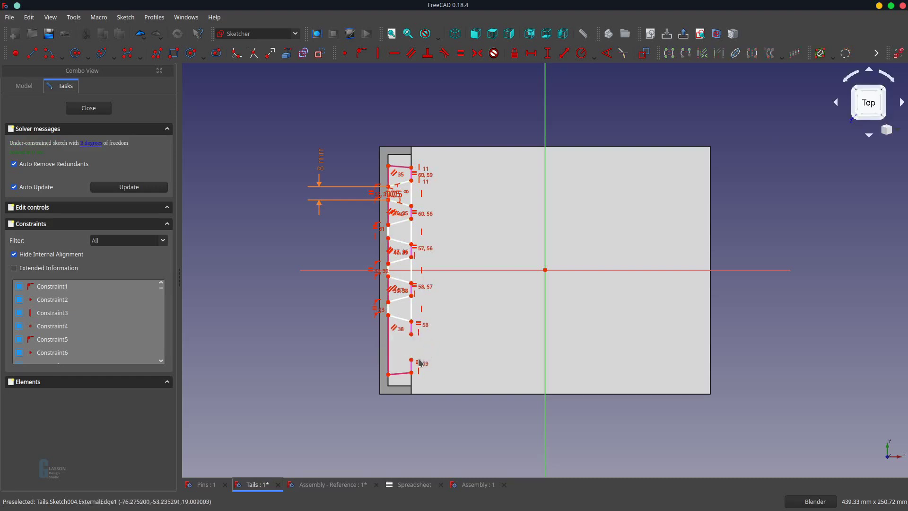
{"action": "left_click", "coordinate": [413, 370]}
{"action": "key", "text": "Delete"}
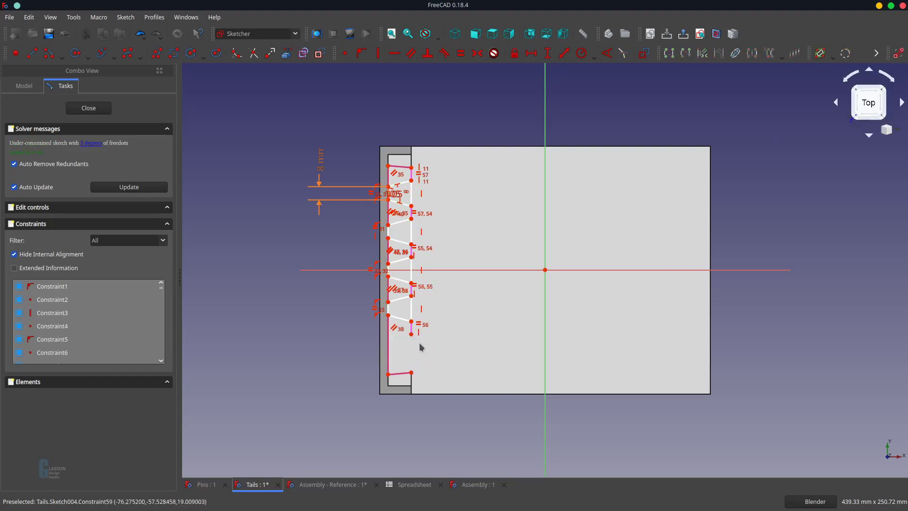
Make the open lower endpoint of the remaining lowest gap line coincident with the lower half pin's corner
{"action": "left_click", "coordinate": [411, 335]}
{"action": "left_click", "coordinate": [412, 374]}
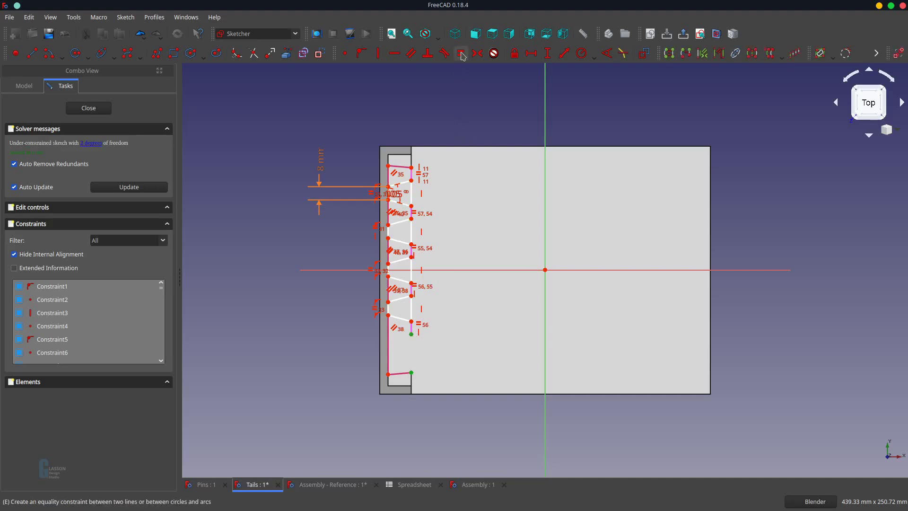
{"action": "left_click", "coordinate": [345, 53]}
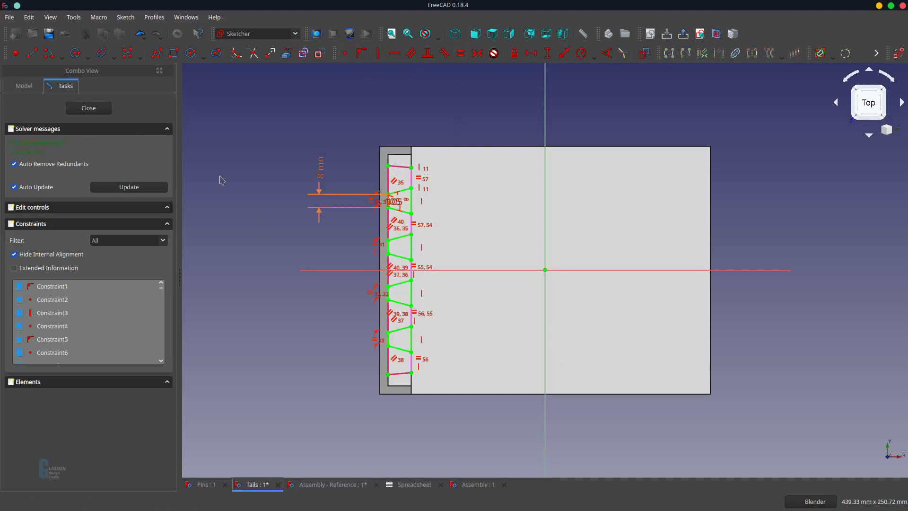
Close the sketch and update the imported parts in the Assembly document
{"action": "left_click", "coordinate": [85, 108]}
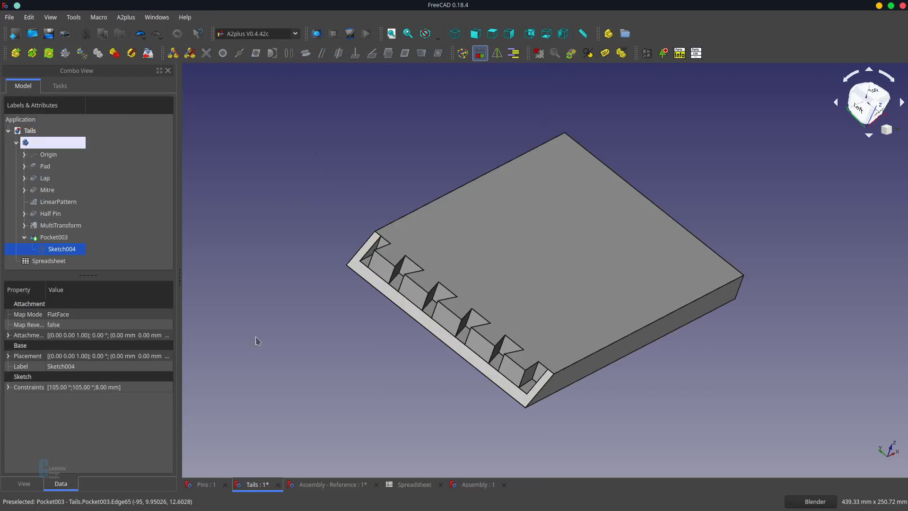
{"action": "left_click", "coordinate": [468, 484]}
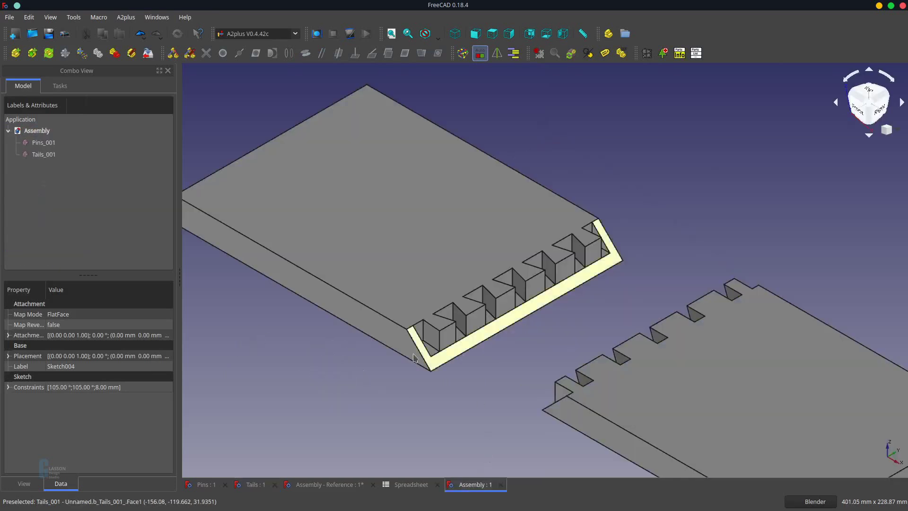
{"action": "left_click", "coordinate": [48, 53]}
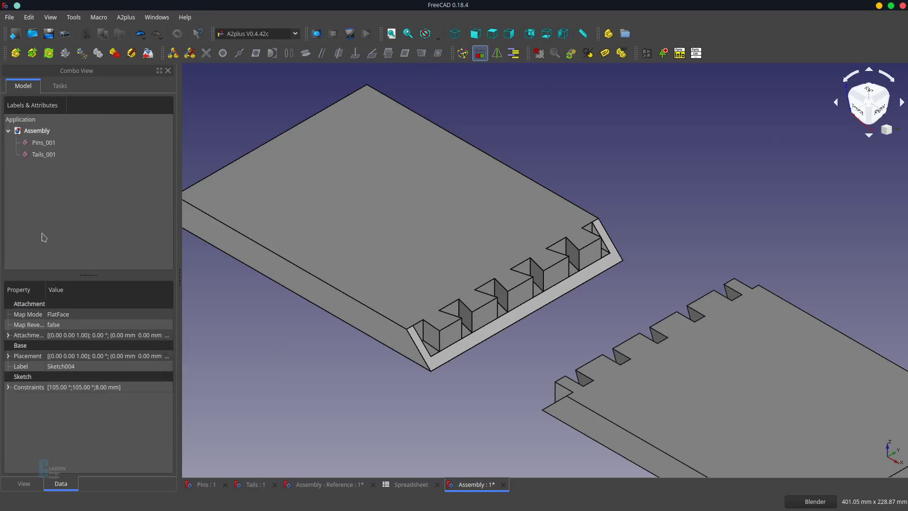
Transform the tails board in the assembly, rotating it -90° about its Y axis so it stands upright
{"action": "left_click", "coordinate": [33, 155]}
{"action": "right_click", "coordinate": [34, 155]}
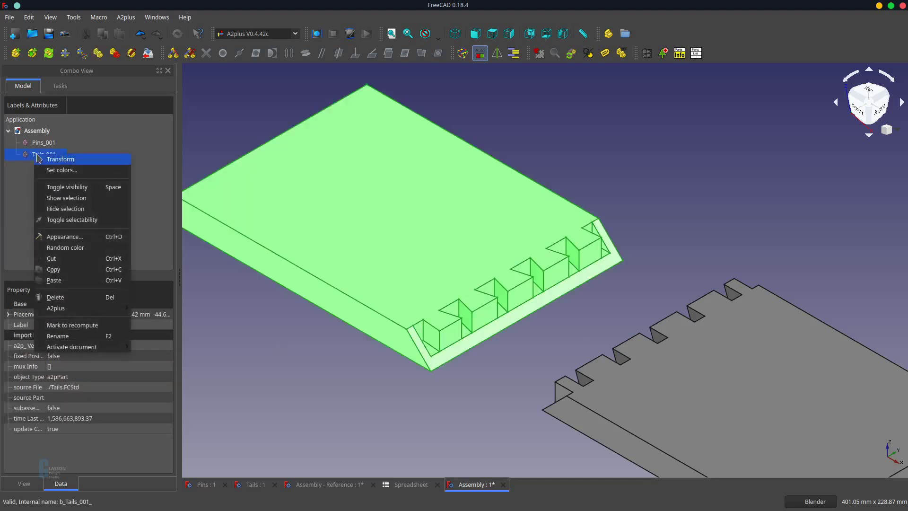
{"action": "left_click", "coordinate": [43, 159]}
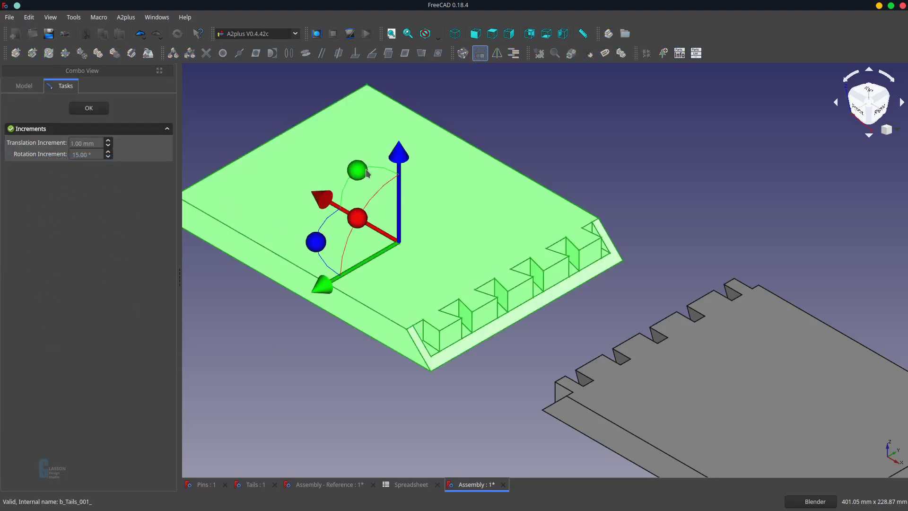
{"action": "left_click_drag", "start_coordinate": [363, 172], "coordinate": [468, 237]}
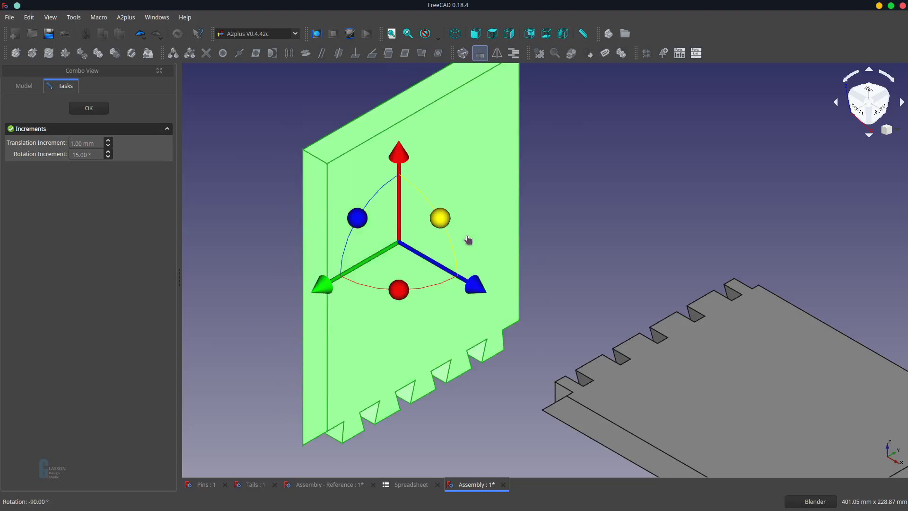
{"action": "left_click", "coordinate": [88, 109]}
{"action": "scroll", "coordinate": [524, 252], "scroll_direction": "down", "scroll_amount": 3}
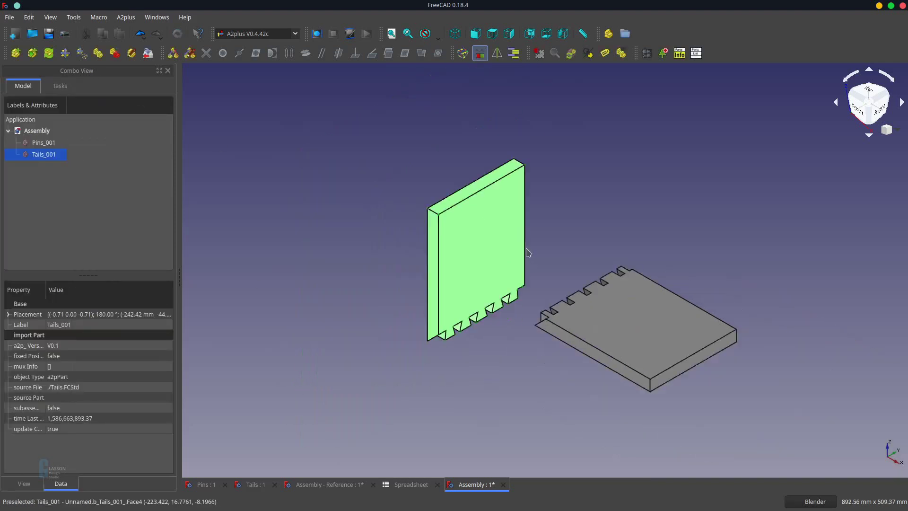
{"action": "scroll", "coordinate": [551, 270], "scroll_direction": "up", "scroll_amount": 2}
{"action": "left_click", "coordinate": [509, 384]}
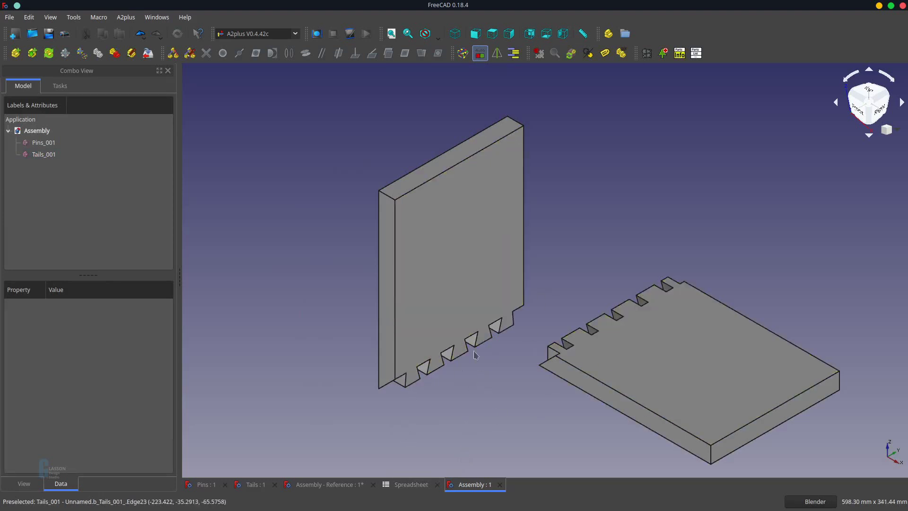
Add a planeCoincident constraint between the tails board's inner face and the recessed face between the pins, aligned with 0 mm offset
{"action": "left_click", "coordinate": [452, 318]}
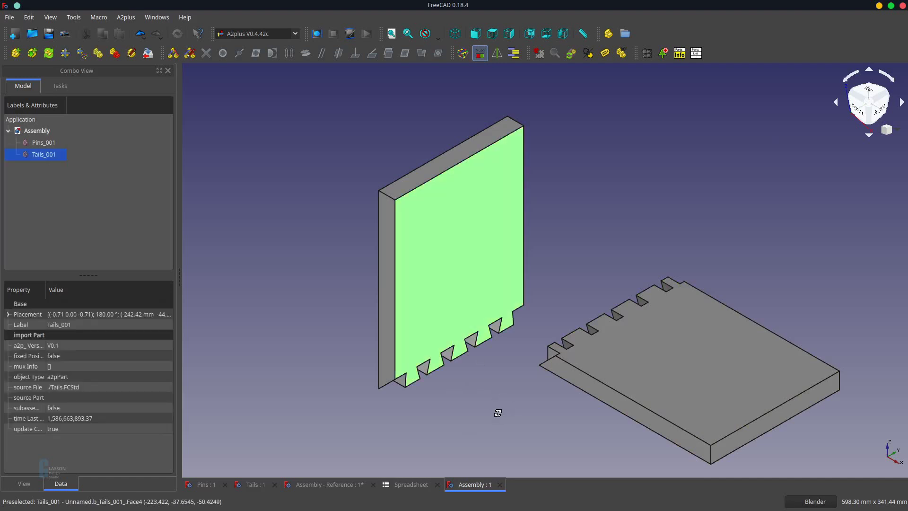
{"action": "middle_click_drag", "start_coordinate": [498, 412], "coordinate": [724, 345]}
{"action": "middle_click_drag", "start_coordinate": [553, 358], "coordinate": [600, 331]}
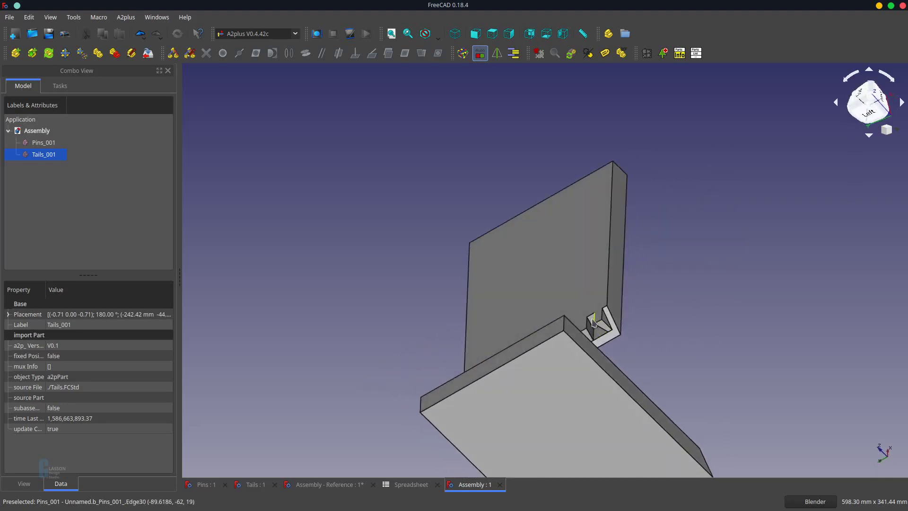
{"action": "scroll", "coordinate": [595, 323], "scroll_direction": "up", "scroll_amount": 5}
{"action": "left_click", "coordinate": [591, 323], "text": "ctrl"}
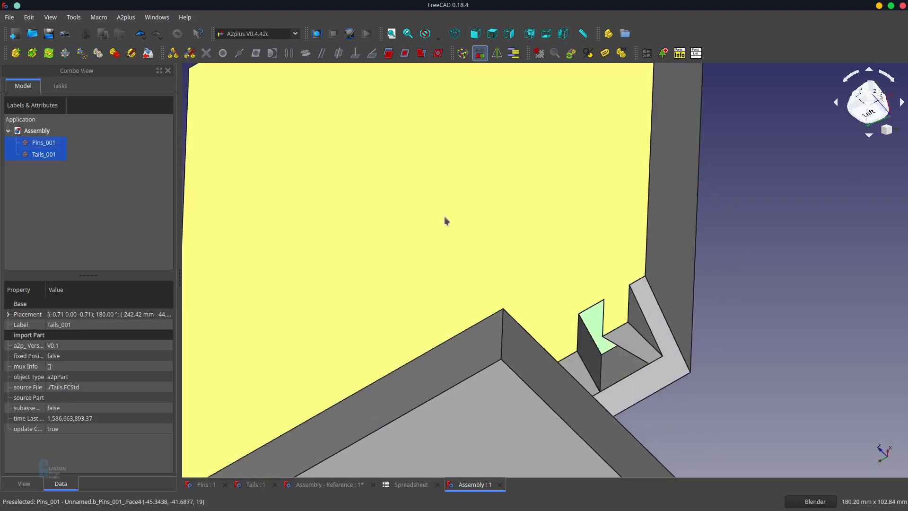
{"action": "left_click", "coordinate": [405, 54]}
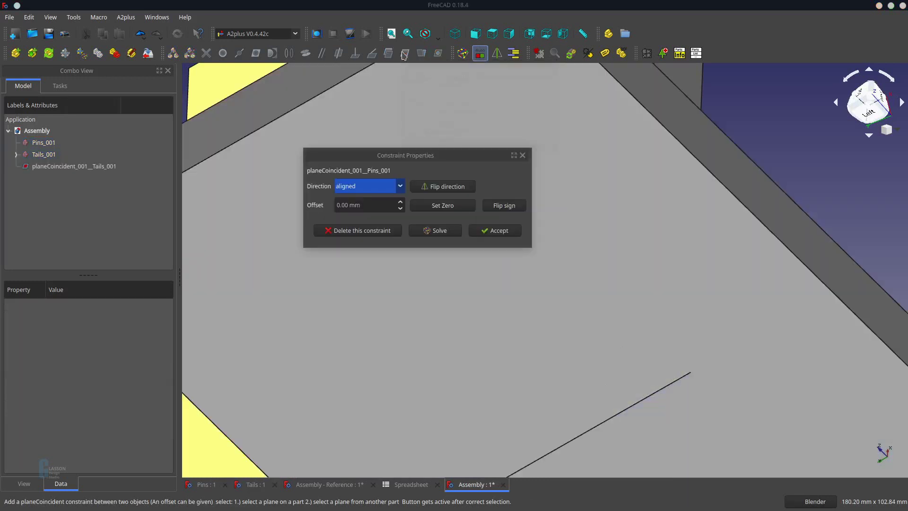
{"action": "left_click", "coordinate": [498, 229]}
Add a planeCoincident constraint between a tail's end face on the tails board and a socket floor on the pins board
{"action": "scroll", "coordinate": [507, 232], "scroll_direction": "down", "scroll_amount": 6}
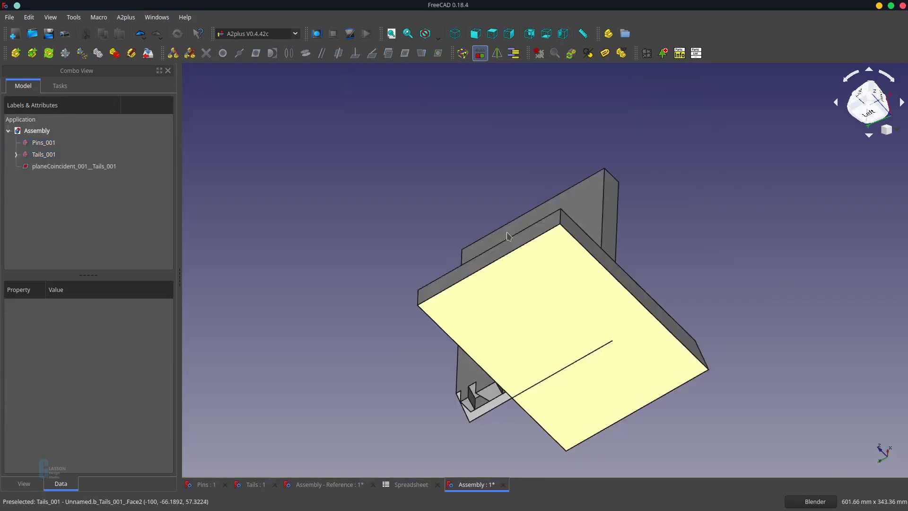
{"action": "middle_click_drag", "start_coordinate": [691, 288], "coordinate": [519, 311]}
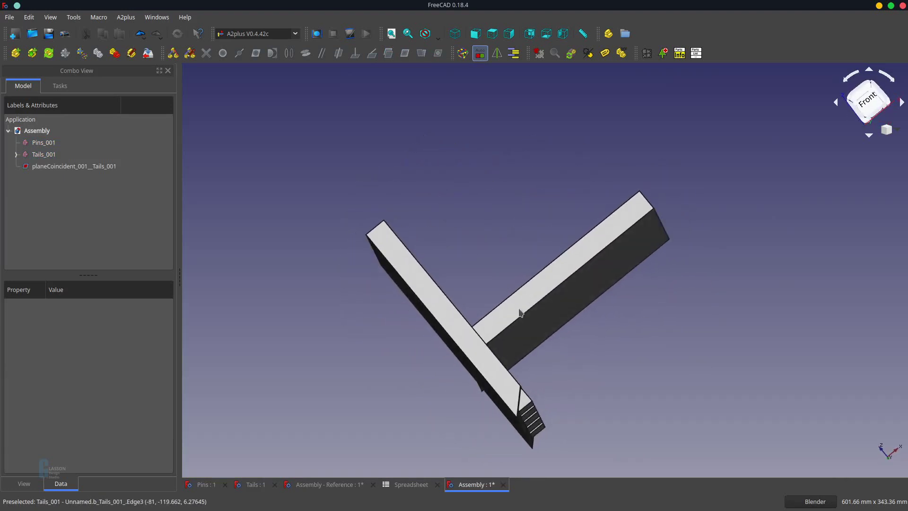
{"action": "left_click", "coordinate": [455, 33]}
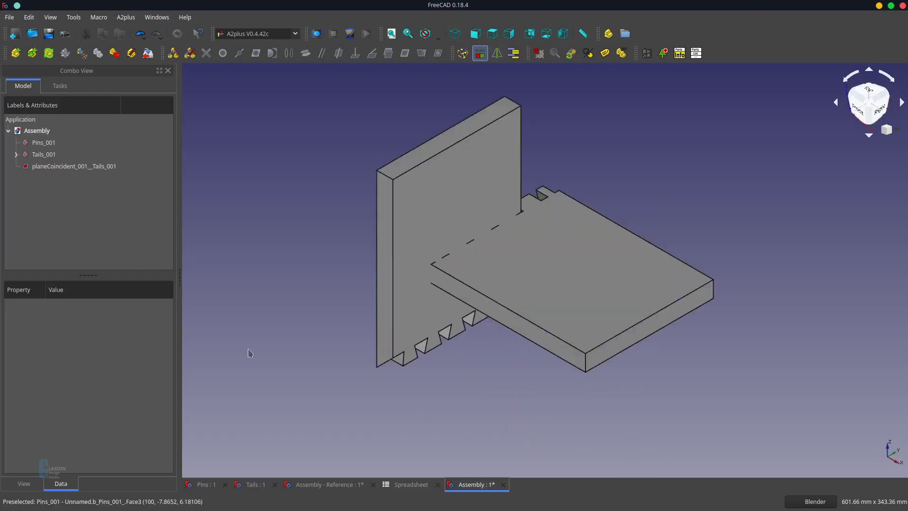
{"action": "scroll", "coordinate": [461, 344], "scroll_direction": "down", "scroll_amount": 2}
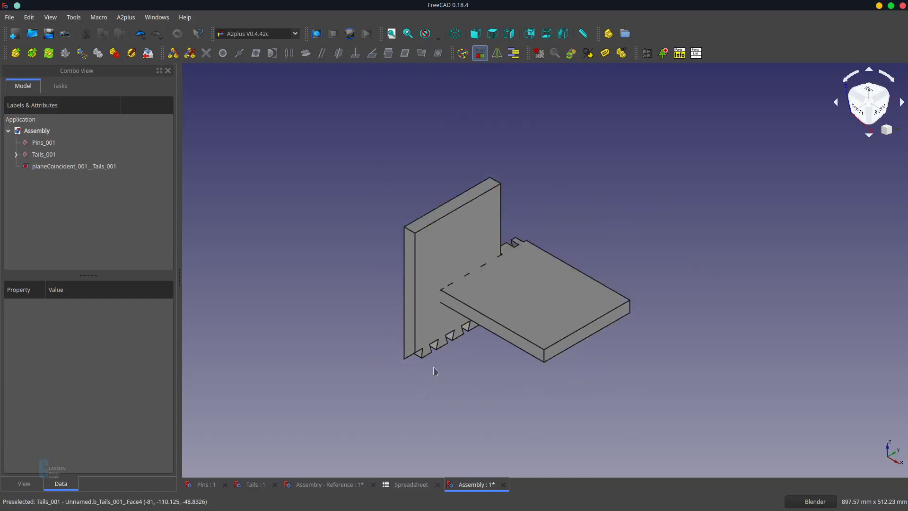
{"action": "middle_click_drag", "start_coordinate": [431, 379], "coordinate": [451, 266]}
{"action": "left_click", "coordinate": [414, 269]}
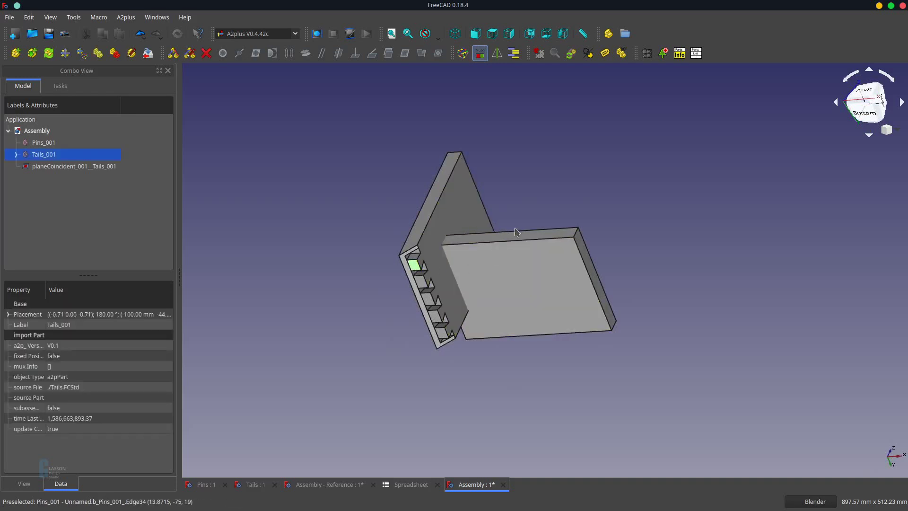
{"action": "left_click", "coordinate": [448, 395]}
{"action": "left_click", "coordinate": [442, 337]}
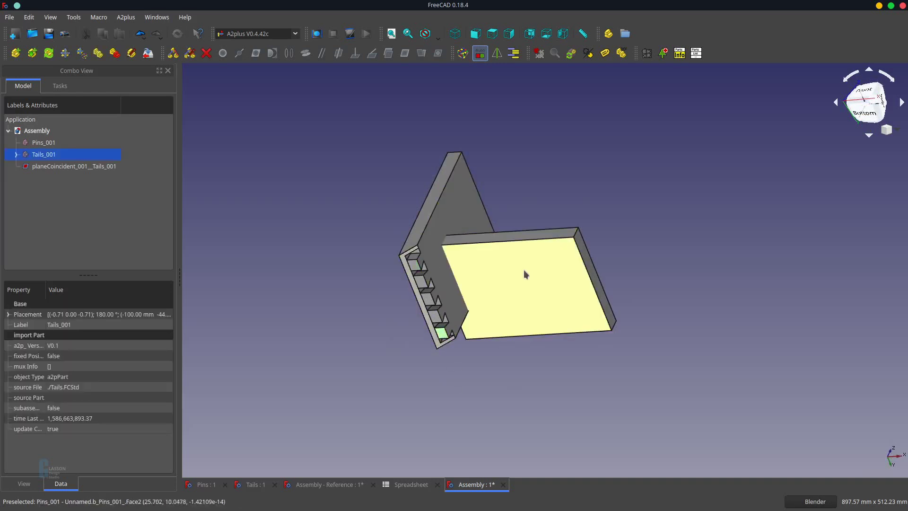
{"action": "middle_click_drag", "start_coordinate": [547, 285], "coordinate": [801, 341]}
{"action": "scroll", "coordinate": [519, 348], "scroll_direction": "up", "scroll_amount": 5}
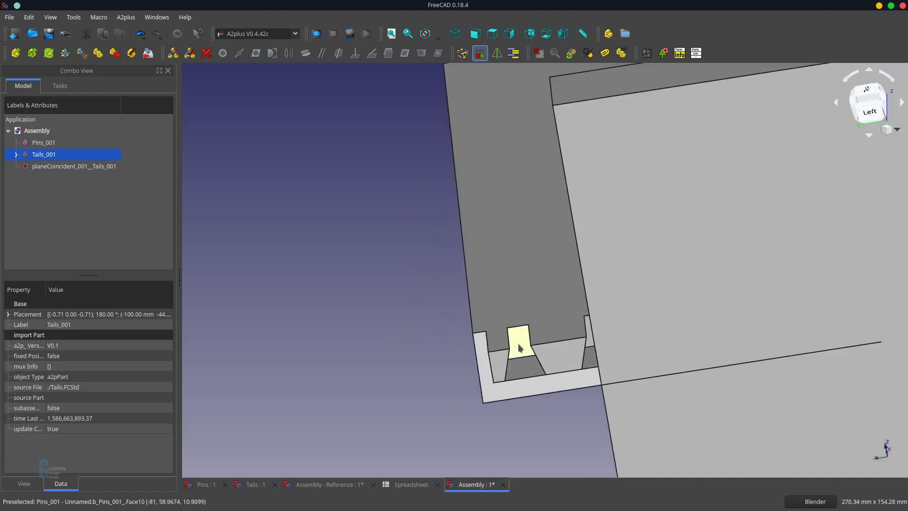
{"action": "left_click", "coordinate": [519, 369], "text": "ctrl"}
{"action": "left_click", "coordinate": [405, 53]}
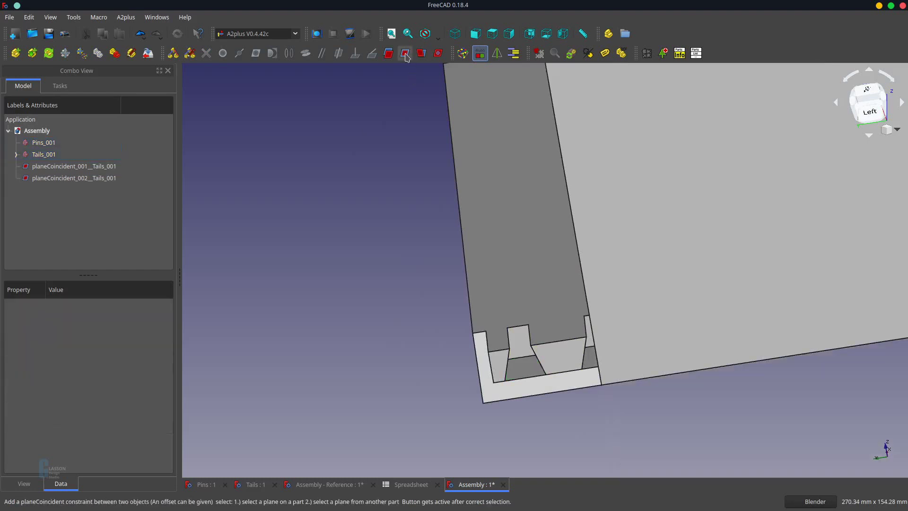
{"action": "left_click", "coordinate": [499, 230]}
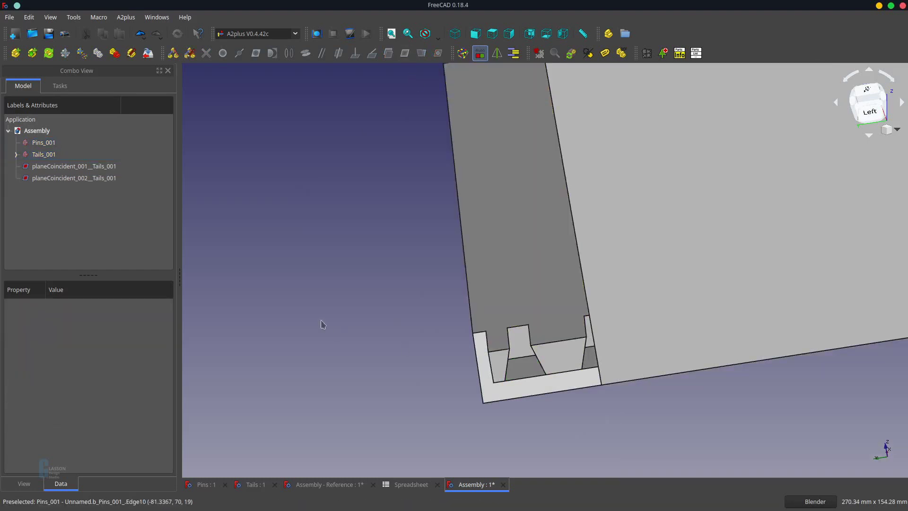
Add an axisCoincident constraint between the side mitre edges of the pins and tails boards to close the corner
{"action": "left_click", "coordinate": [454, 33]}
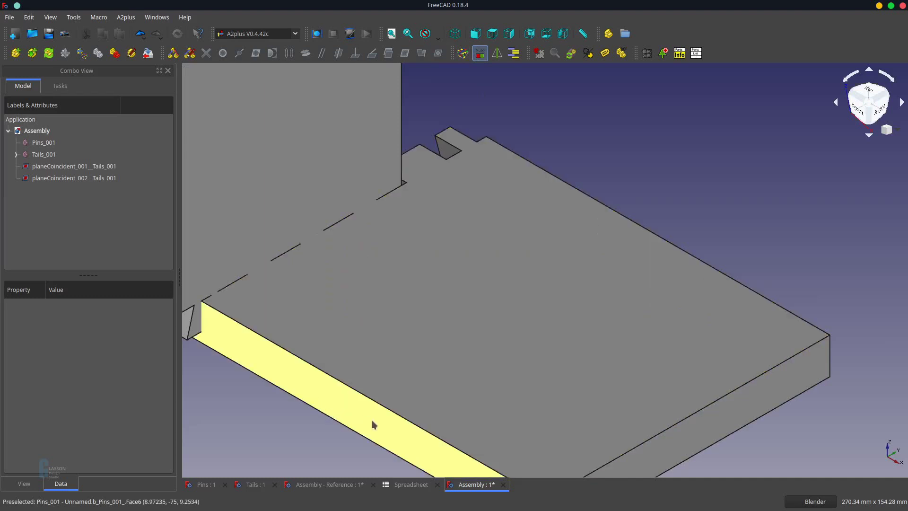
{"action": "scroll", "coordinate": [399, 405], "scroll_direction": "down", "scroll_amount": 5}
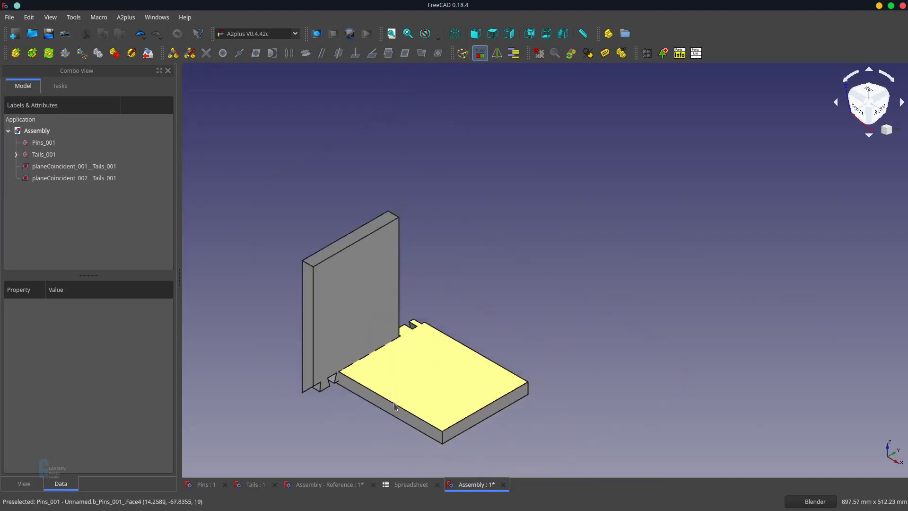
{"action": "middle_click_drag", "start_coordinate": [399, 404], "coordinate": [507, 189]}
{"action": "scroll", "coordinate": [448, 384], "scroll_direction": "up", "scroll_amount": 4}
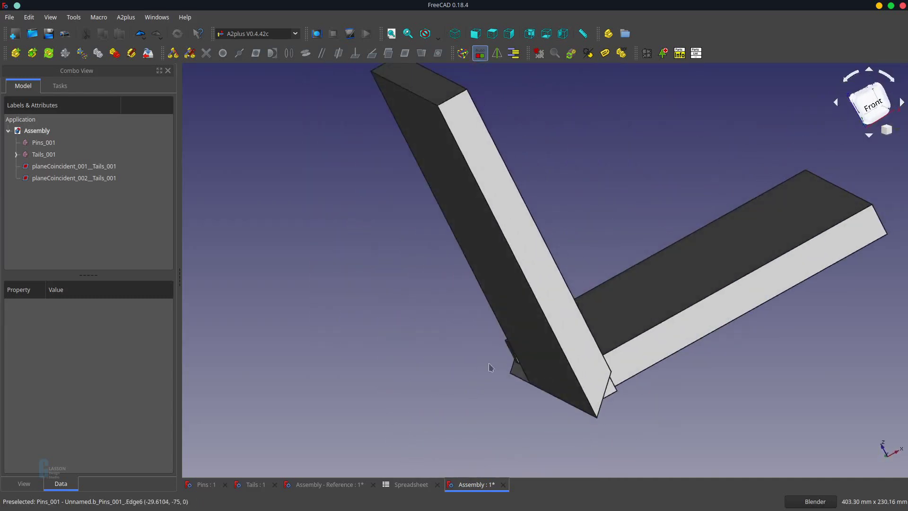
{"action": "left_click", "coordinate": [530, 34]}
{"action": "middle_click_drag", "start_coordinate": [676, 348], "coordinate": [622, 366]}
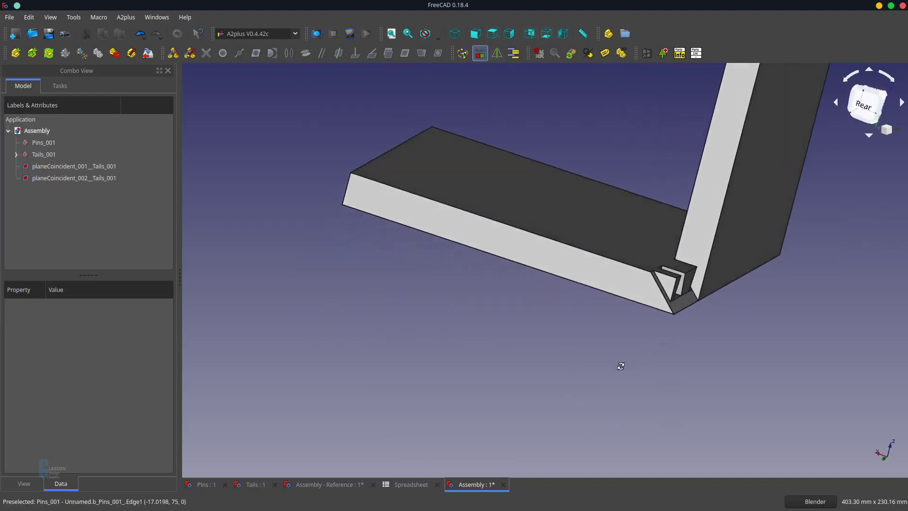
{"action": "left_click", "coordinate": [672, 310]}
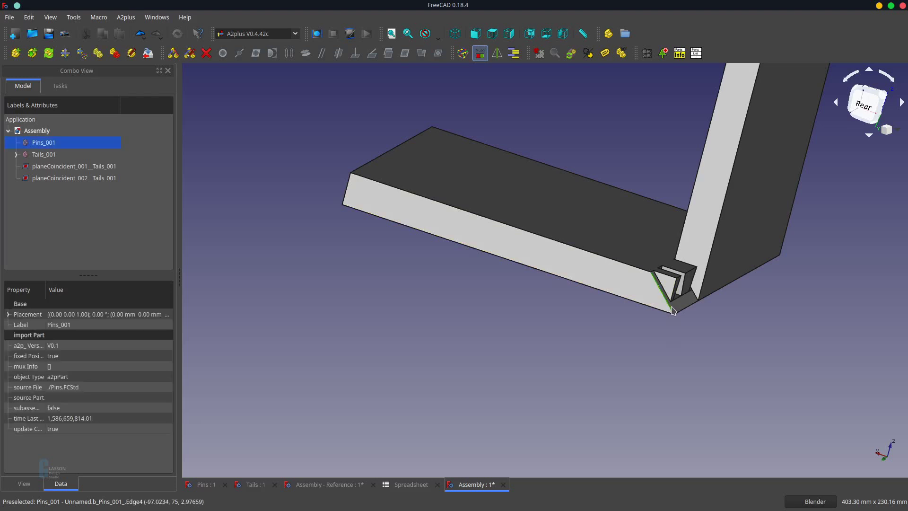
{"action": "scroll", "coordinate": [695, 296], "scroll_direction": "up", "scroll_amount": 5}
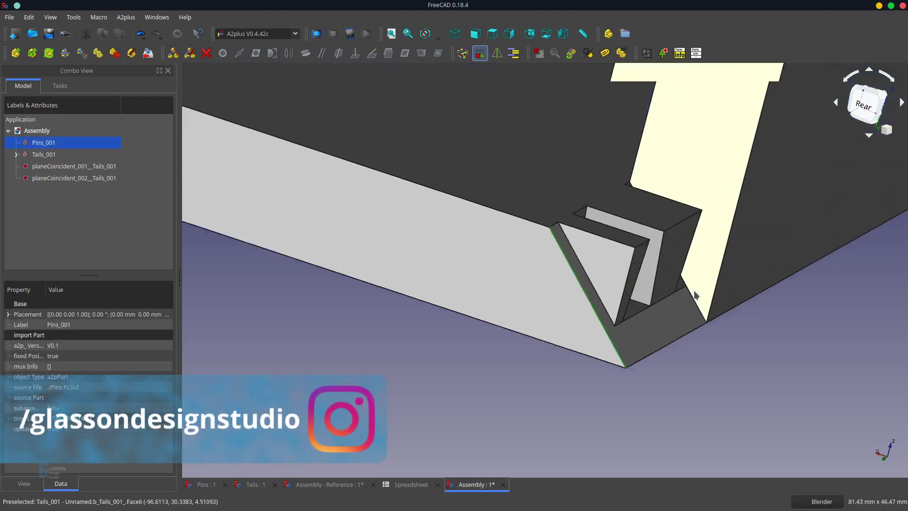
{"action": "left_click", "coordinate": [473, 161]}
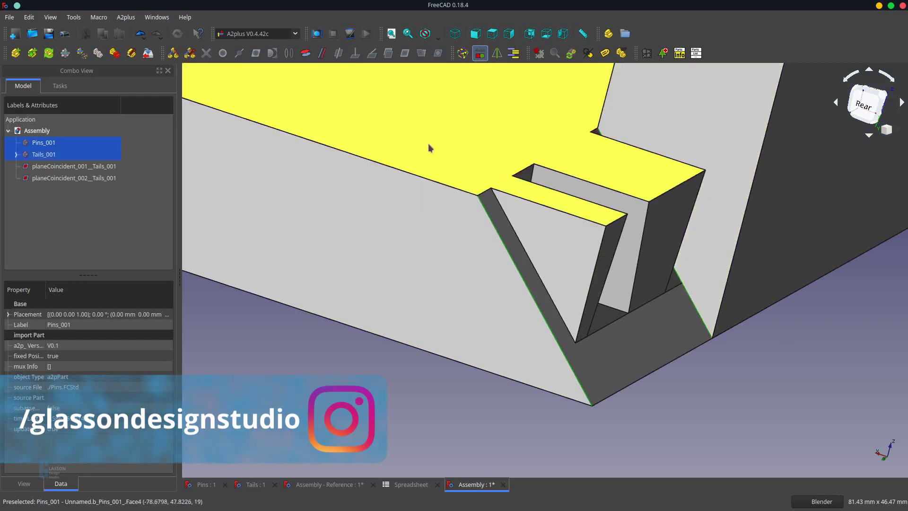
{"action": "left_click", "coordinate": [306, 55]}
{"action": "left_click", "coordinate": [504, 235]}
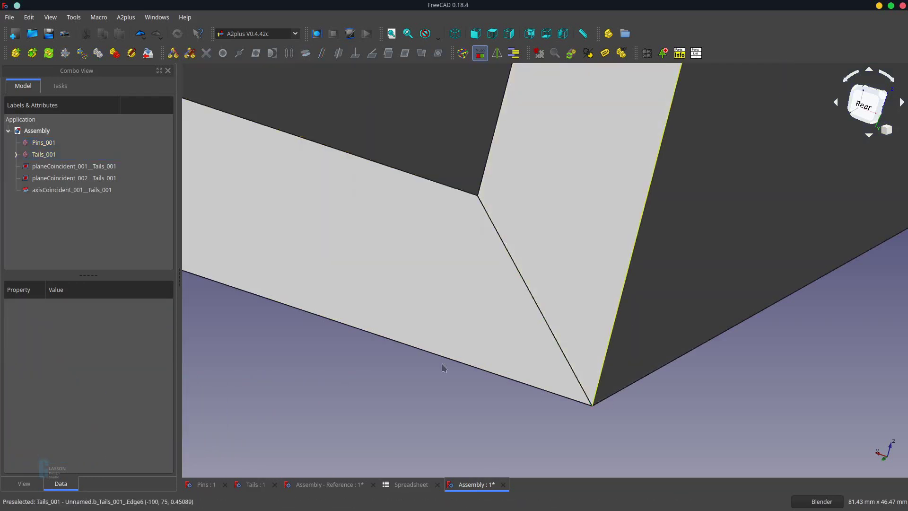
Check the closed mitred corner from several sides and set the display style to Wireframe to expose the hidden joint
{"action": "scroll", "coordinate": [655, 402], "scroll_direction": "down", "scroll_amount": 3}
{"action": "scroll", "coordinate": [652, 402], "scroll_direction": "down", "scroll_amount": 2}
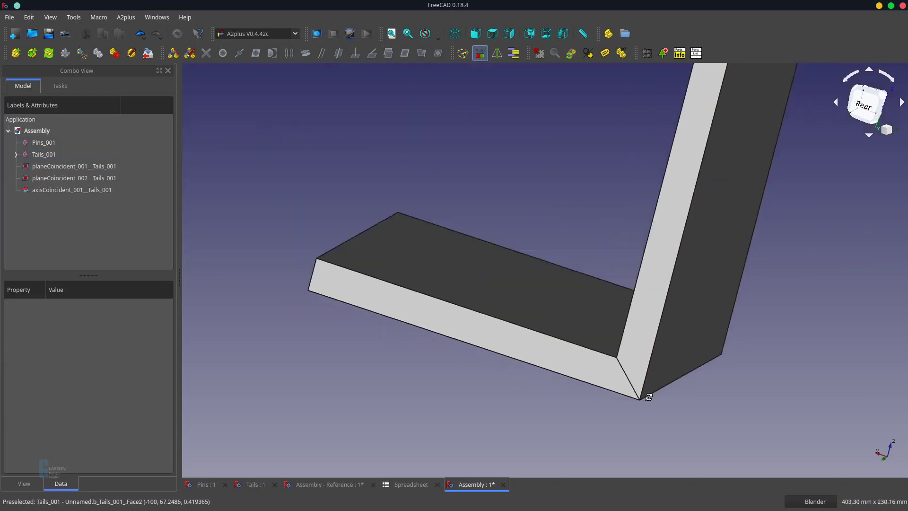
{"action": "middle_click_drag", "start_coordinate": [652, 401], "coordinate": [535, 324]}
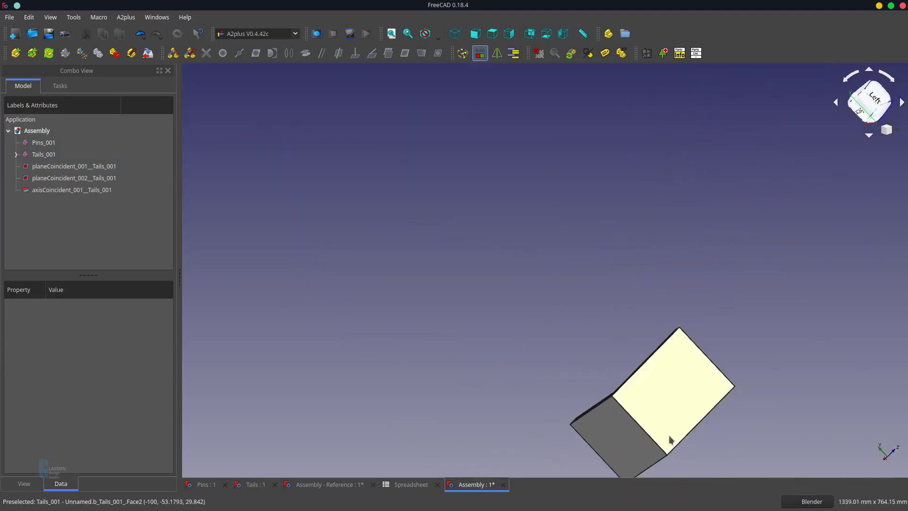
{"action": "middle_click_drag", "start_coordinate": [672, 438], "coordinate": [779, 373], "text": "shift"}
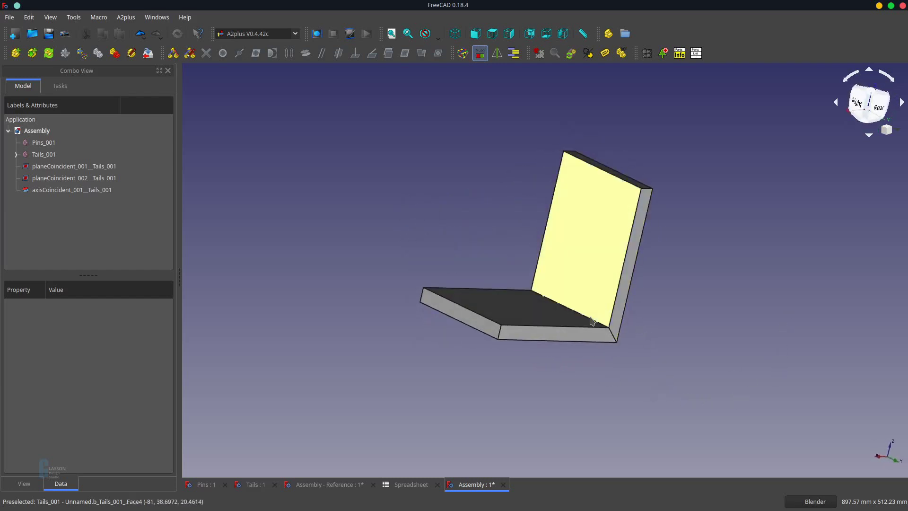
{"action": "scroll", "coordinate": [601, 321], "scroll_direction": "up", "scroll_amount": 8}
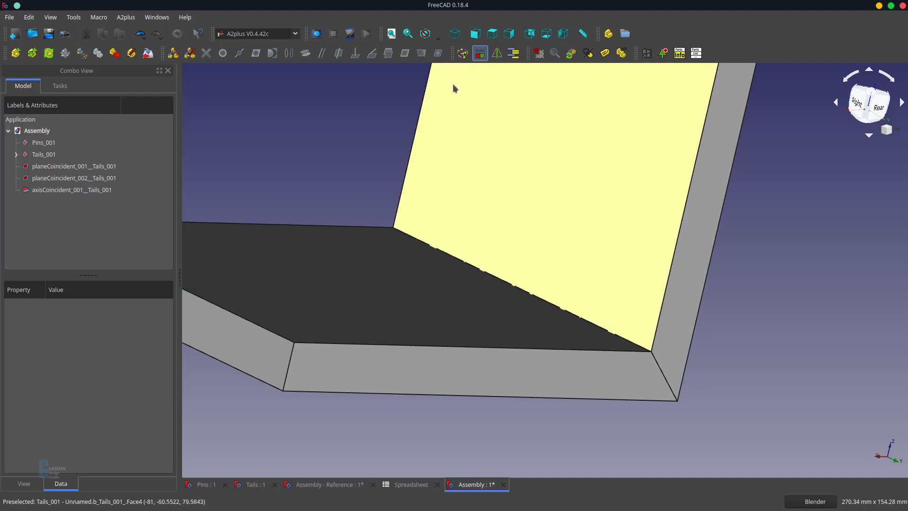
{"action": "left_click", "coordinate": [438, 37]}
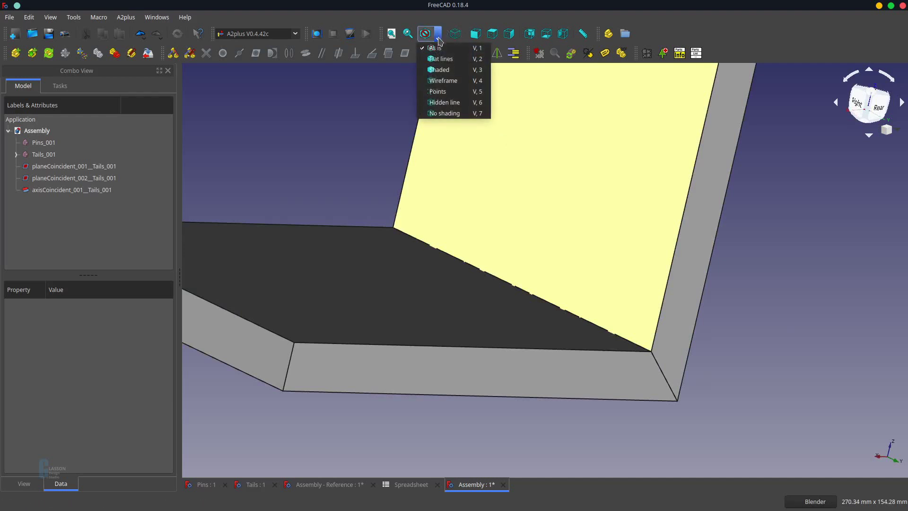
{"action": "left_click", "coordinate": [436, 82]}
{"action": "mouse_move", "coordinate": [480, 296]}
{"action": "middle_mouse_down"}
{"action": "mouse_move", "coordinate": [584, 294]}
{"action": "mouse_move", "coordinate": [582, 334]}
{"action": "mouse_move", "coordinate": [595, 298]}
{"action": "mouse_move", "coordinate": [563, 345]}
{"action": "middle_mouse_up"}
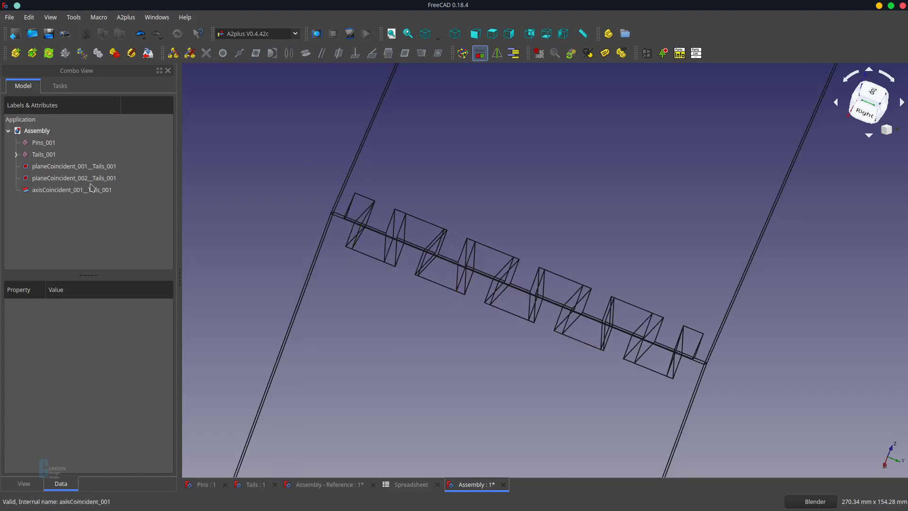
Highlight the tails and pins boards in turn and examine how the hidden dovetails interlock
{"action": "left_click", "coordinate": [43, 155]}
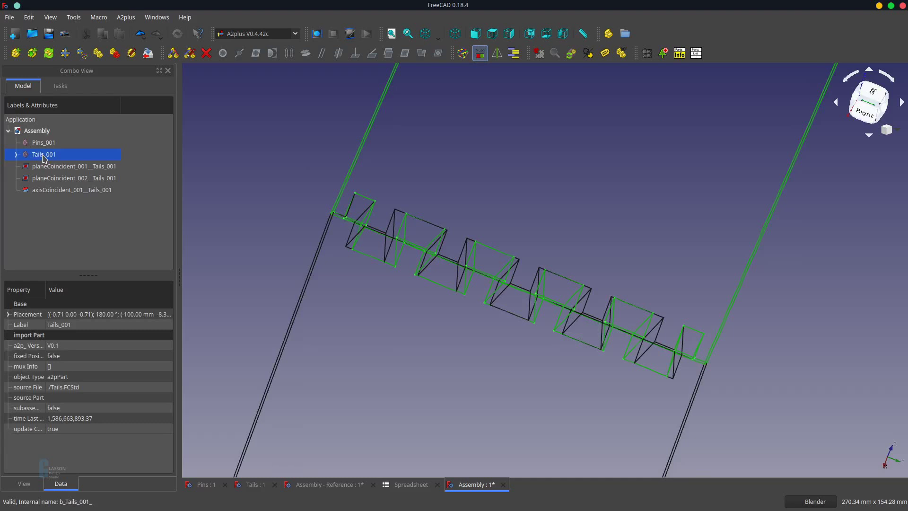
{"action": "left_click", "coordinate": [37, 143]}
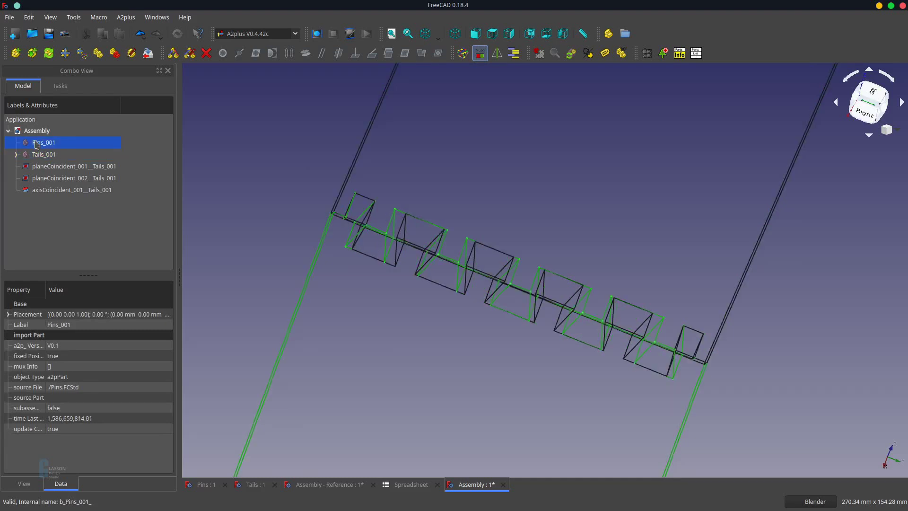
{"action": "left_click", "coordinate": [39, 156]}
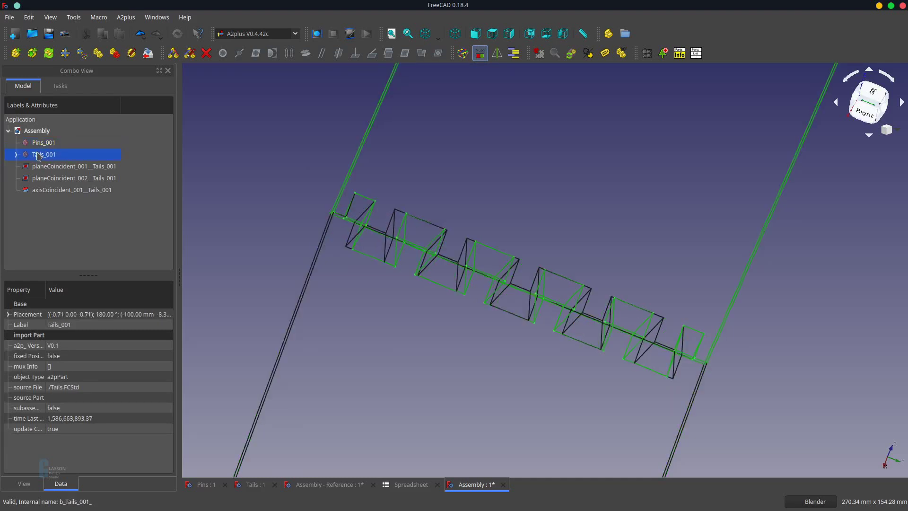
{"action": "scroll", "coordinate": [395, 244], "scroll_direction": "down", "scroll_amount": 2}
{"action": "middle_click", "coordinate": [395, 244]}
{"action": "scroll", "coordinate": [394, 245], "scroll_direction": "up", "scroll_amount": 4}
{"action": "scroll", "coordinate": [394, 246], "scroll_direction": "down", "scroll_amount": 6}
{"action": "scroll", "coordinate": [521, 276], "scroll_direction": "up", "scroll_amount": 2}
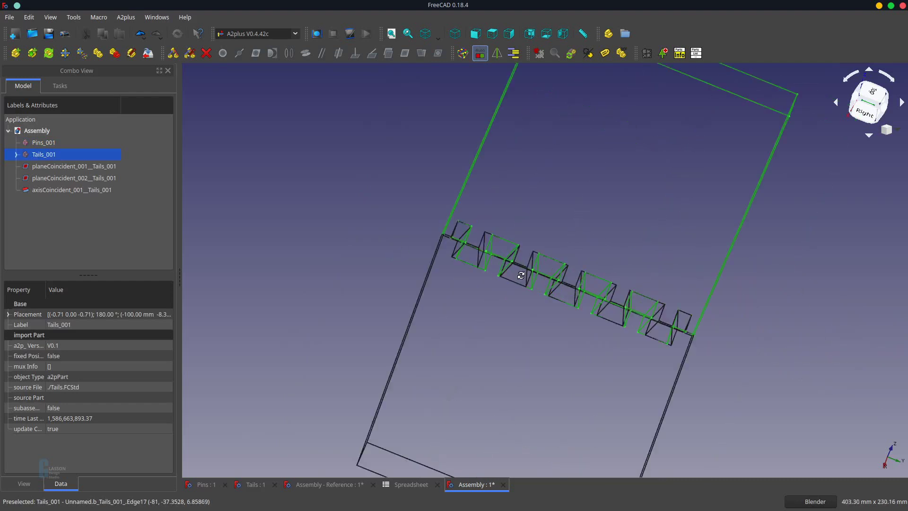
{"action": "middle_click_drag", "start_coordinate": [521, 276], "coordinate": [552, 225]}
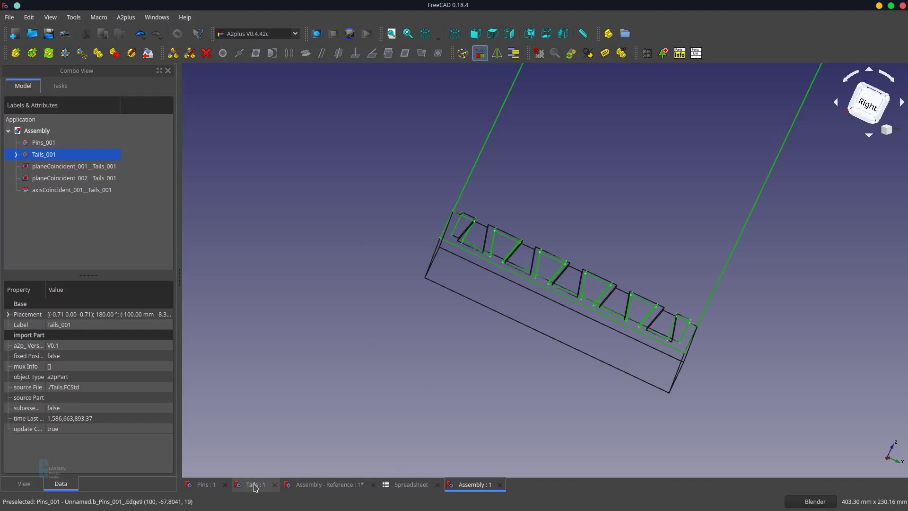
Switch to the Pins document and examine the pins and mitred lip along the board's end
{"action": "left_click", "coordinate": [206, 485]}
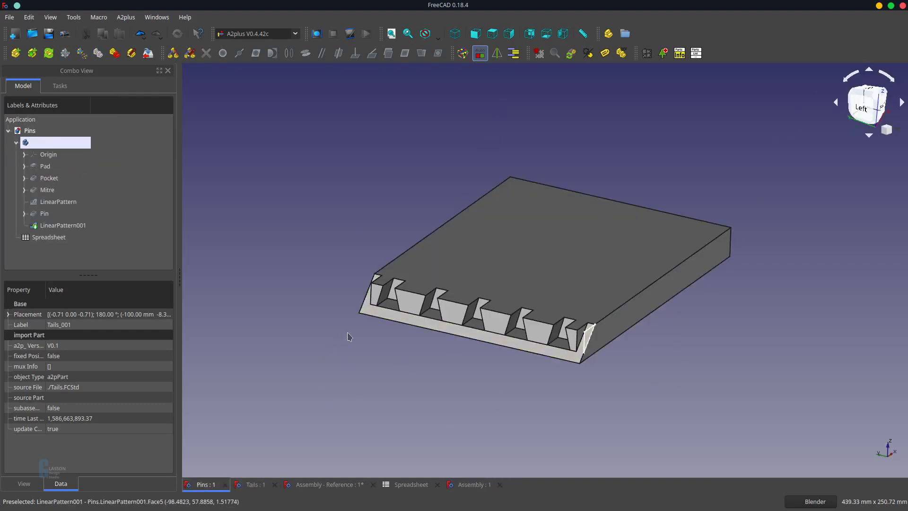
{"action": "middle_click_drag", "start_coordinate": [349, 337], "coordinate": [345, 370]}
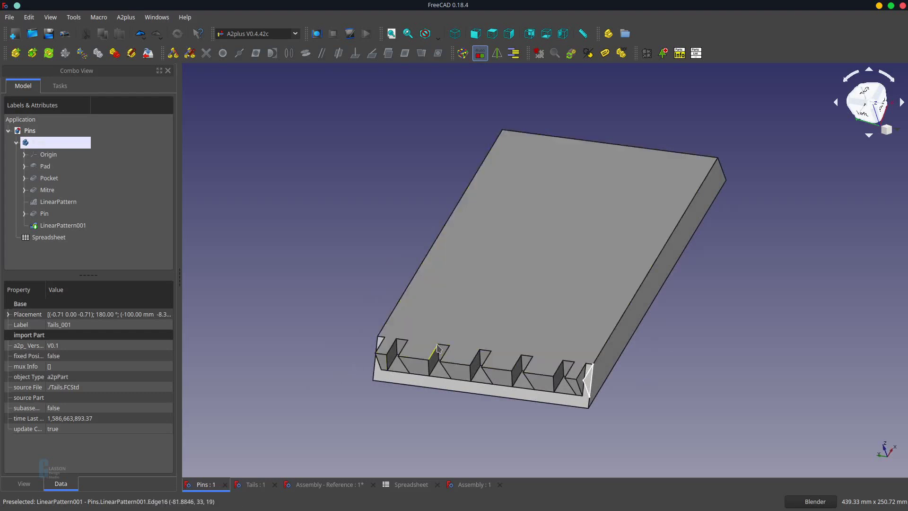
{"action": "key", "text": "6"}
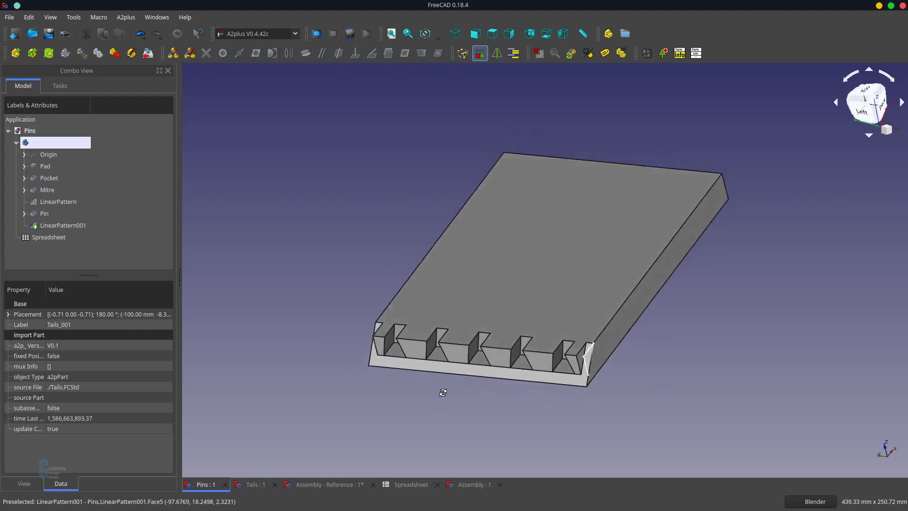
Open Sketch004 under Pocket003 in the Tails document and delete the 8 mm distance constraint at the first profile's narrow end
{"action": "middle_click_drag", "start_coordinate": [432, 321], "coordinate": [426, 346]}
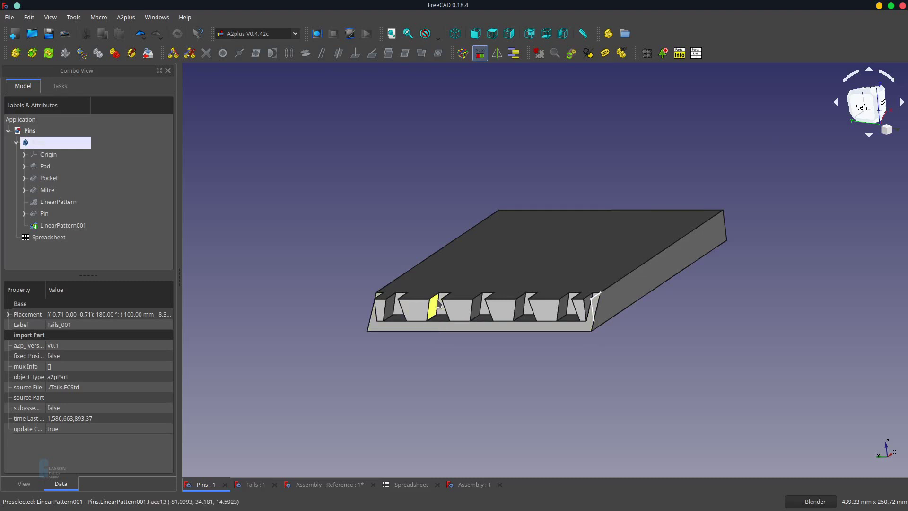
{"action": "left_click", "coordinate": [256, 485]}
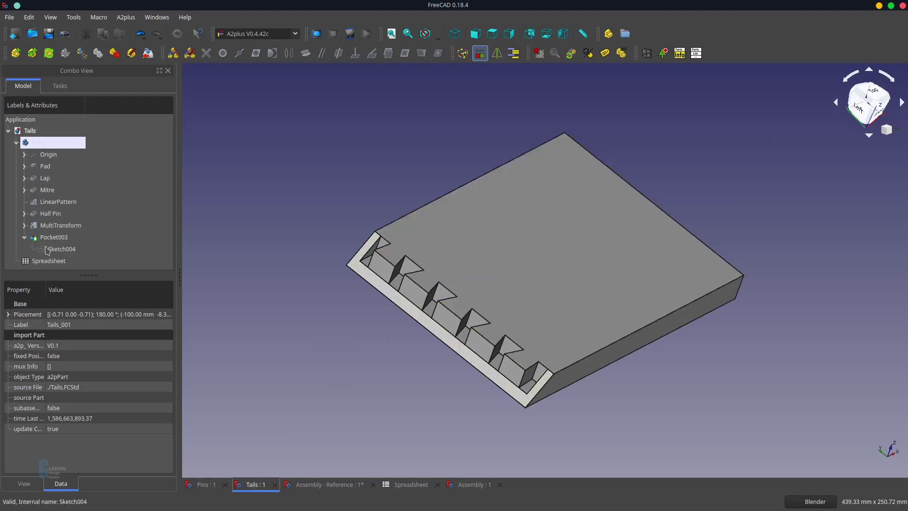
{"action": "double_click", "coordinate": [57, 250]}
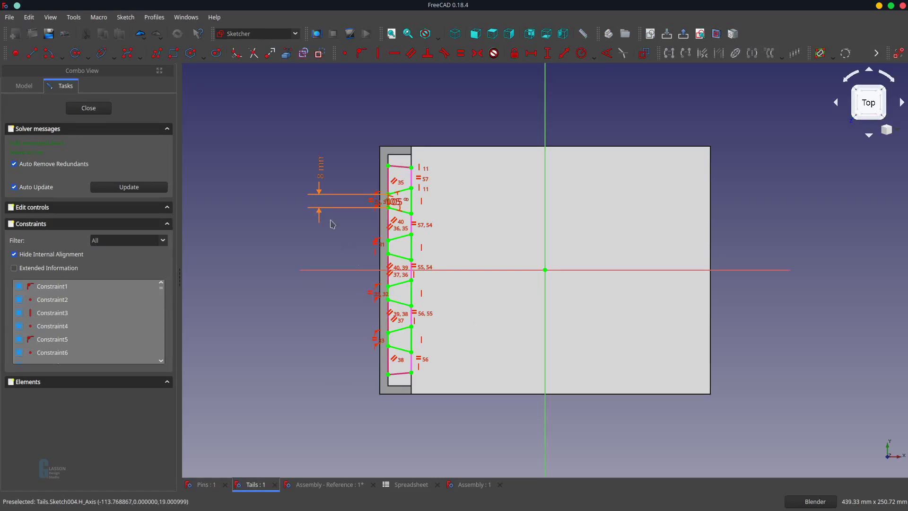
{"action": "left_click", "coordinate": [320, 176]}
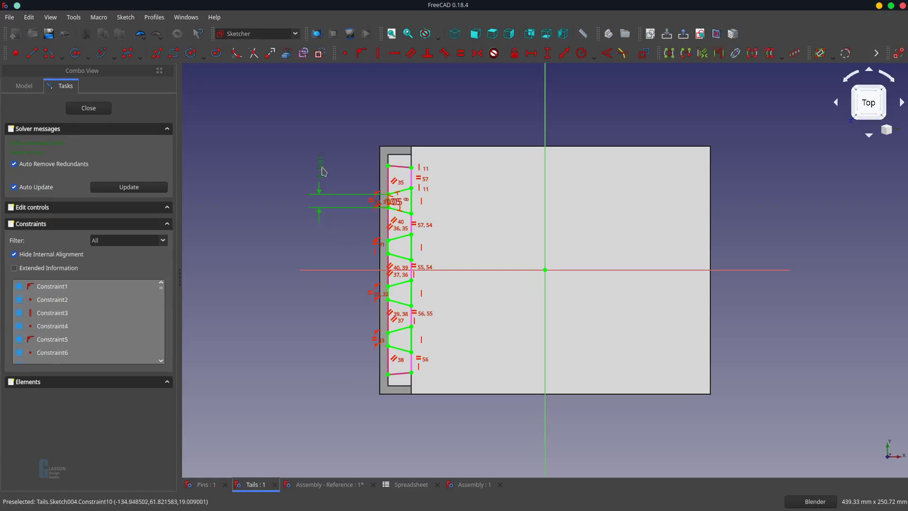
{"action": "key", "text": "Delete"}
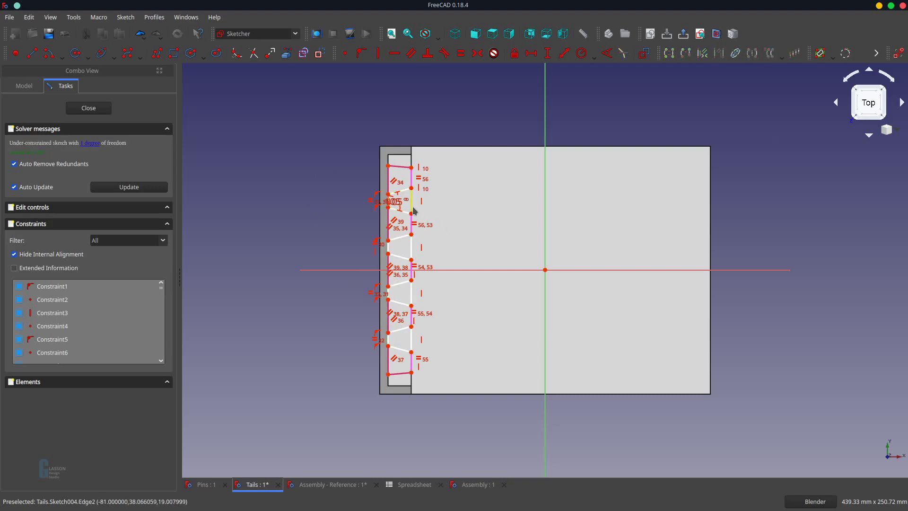
Try constraining the first profile's wide edge to a spreadsheet-driven vertical distance of 8 mm, placing the dimension clear of the profile
{"action": "left_click", "coordinate": [547, 53]}
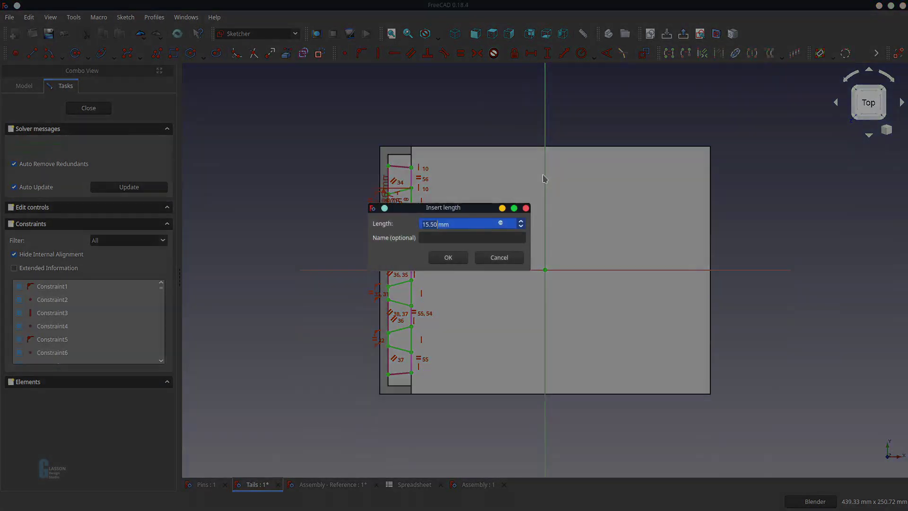
{"action": "type", "text": "spre"}
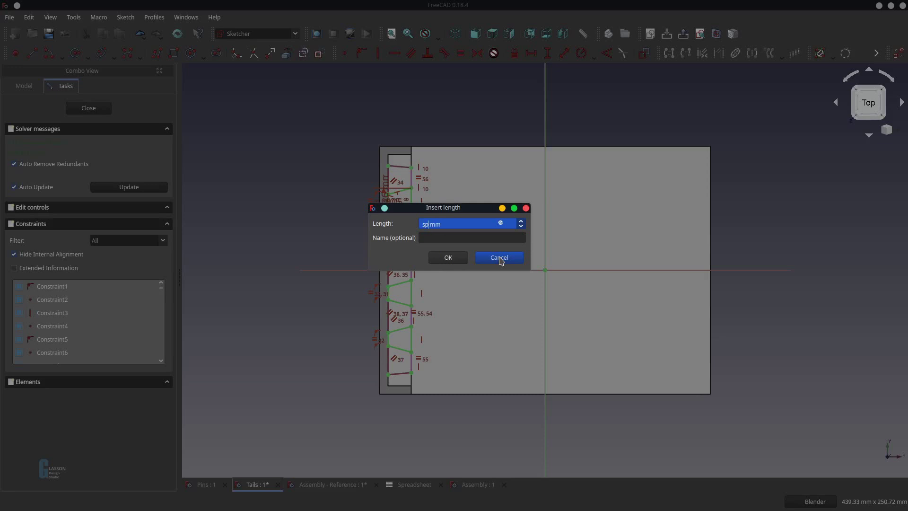
{"action": "key", "text": "BackSpace"}
{"action": "key", "text": "BackSpace"}
{"action": "key", "text": "equal"}
{"action": "type", "text": "spr"}
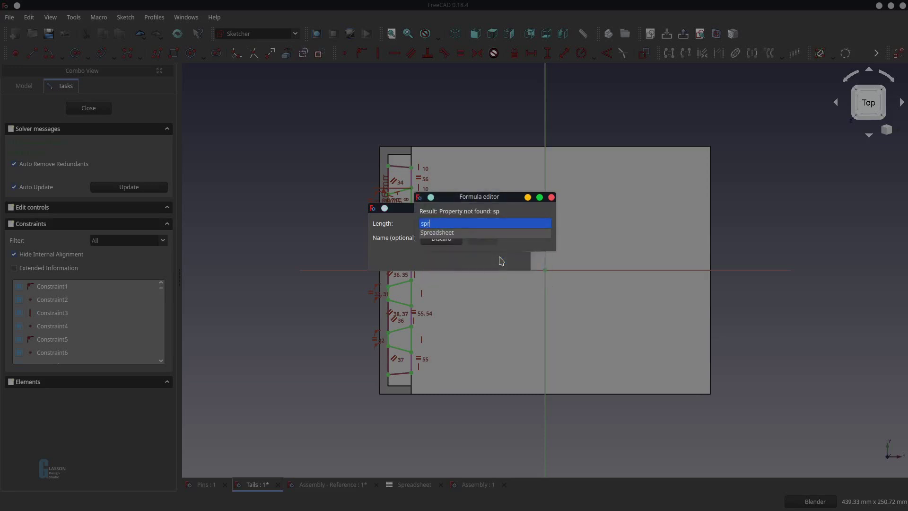
{"action": "key", "text": "Down"}
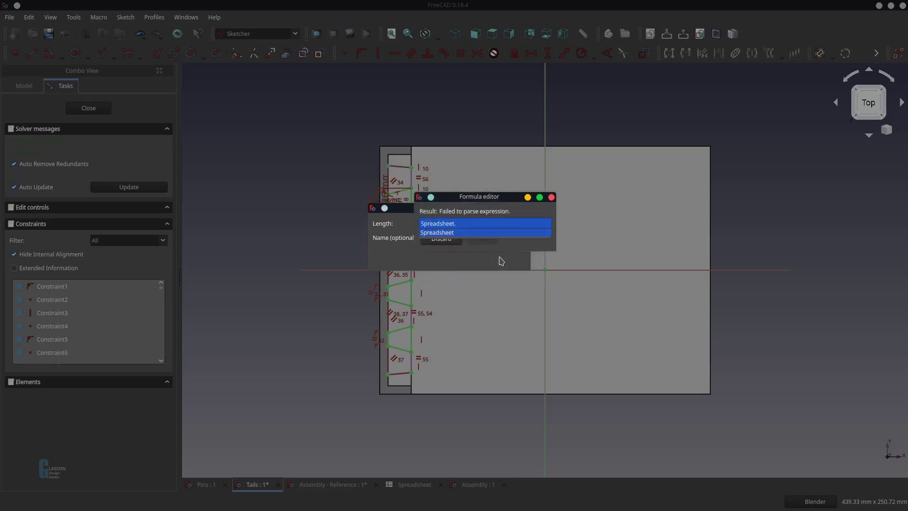
{"action": "key", "text": "Down"}
{"action": "key", "text": "Return"}
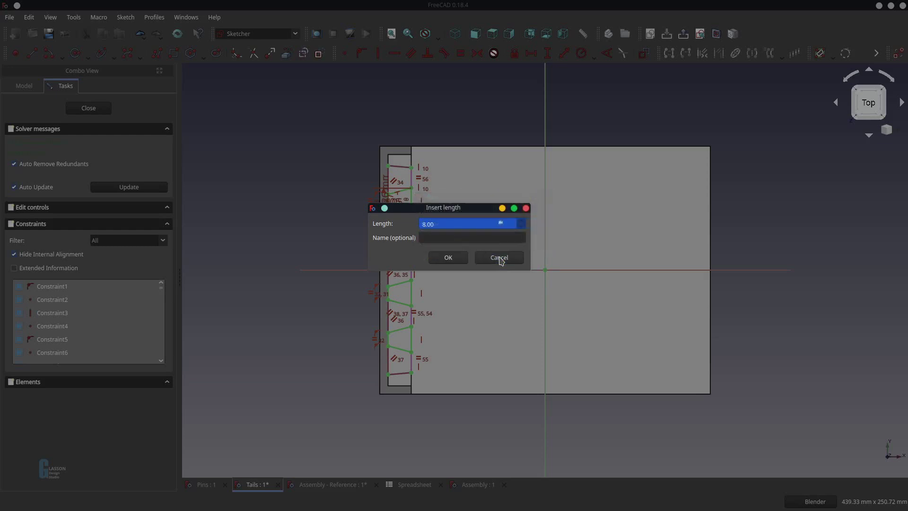
{"action": "left_click", "coordinate": [449, 258]}
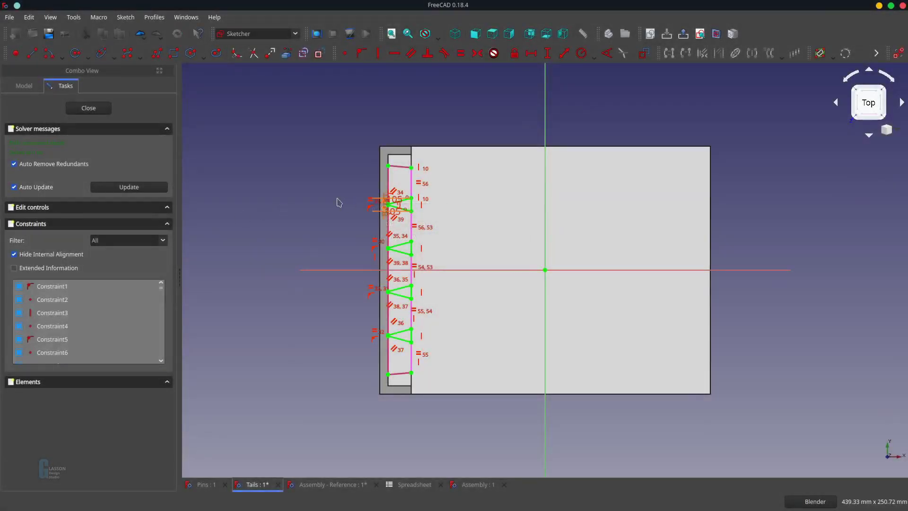
{"action": "scroll", "coordinate": [334, 204], "scroll_direction": "up", "scroll_amount": 2}
{"action": "scroll", "coordinate": [355, 213], "scroll_direction": "up", "scroll_amount": 2}
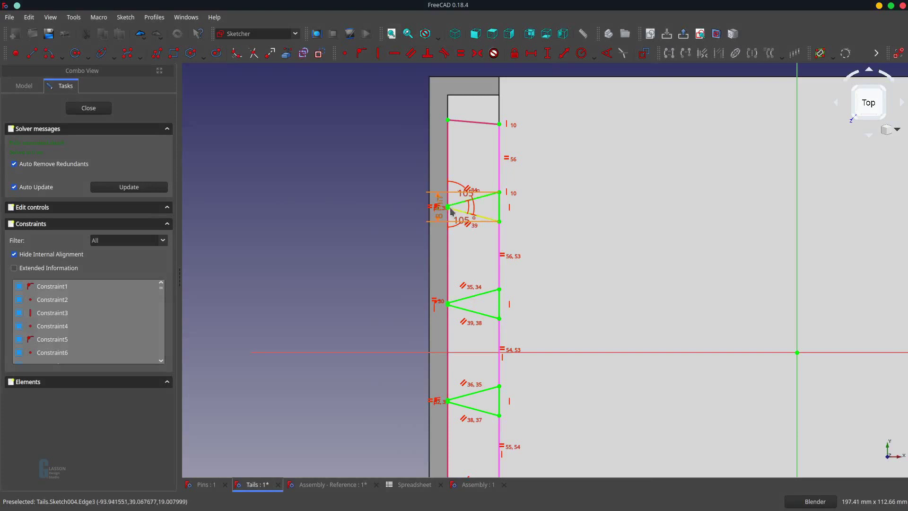
{"action": "left_click_drag", "start_coordinate": [439, 208], "coordinate": [559, 218]}
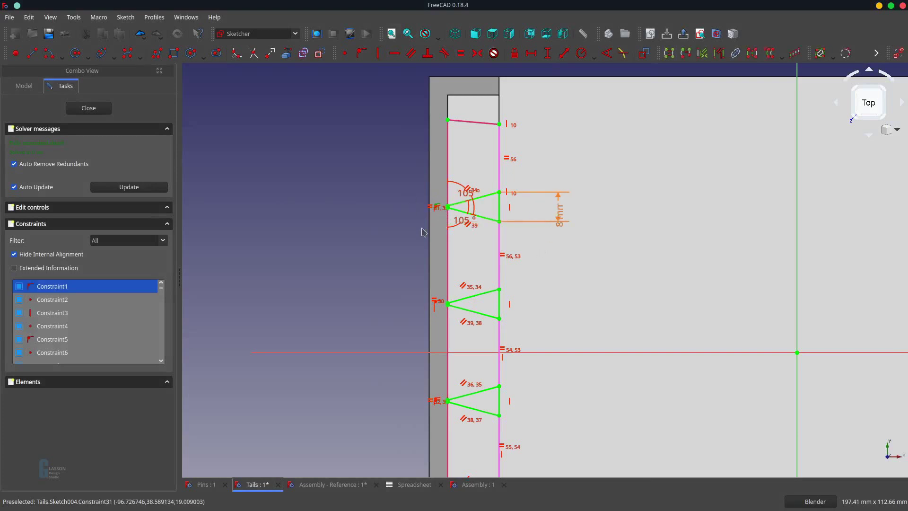
Undo the wide-edge constraint and the deletion of the narrow-end constraint, and leave the sketch
{"action": "key", "text": "ctrl+z"}
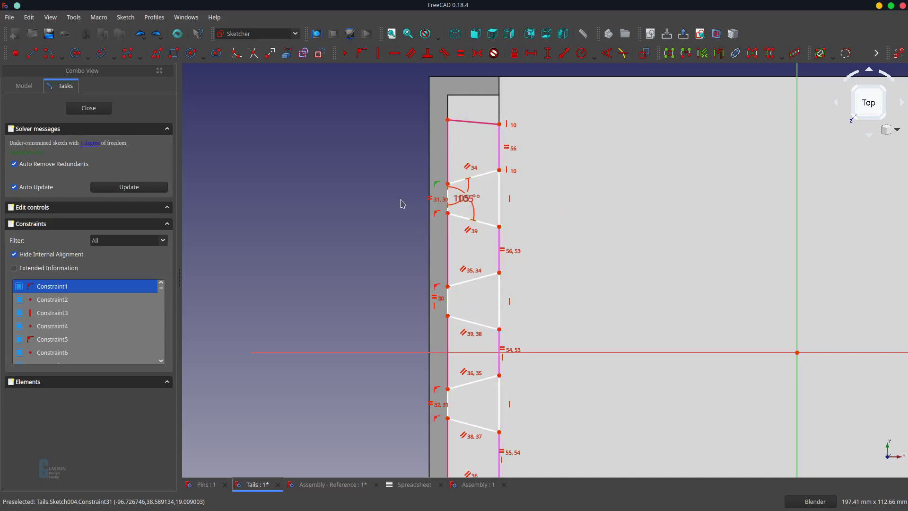
{"action": "key", "text": "ctrl+z"}
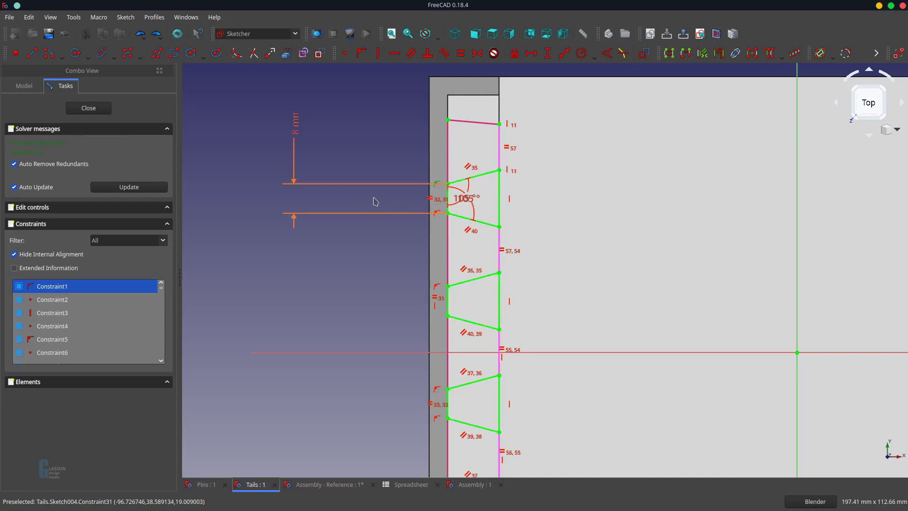
{"action": "left_click", "coordinate": [88, 107]}
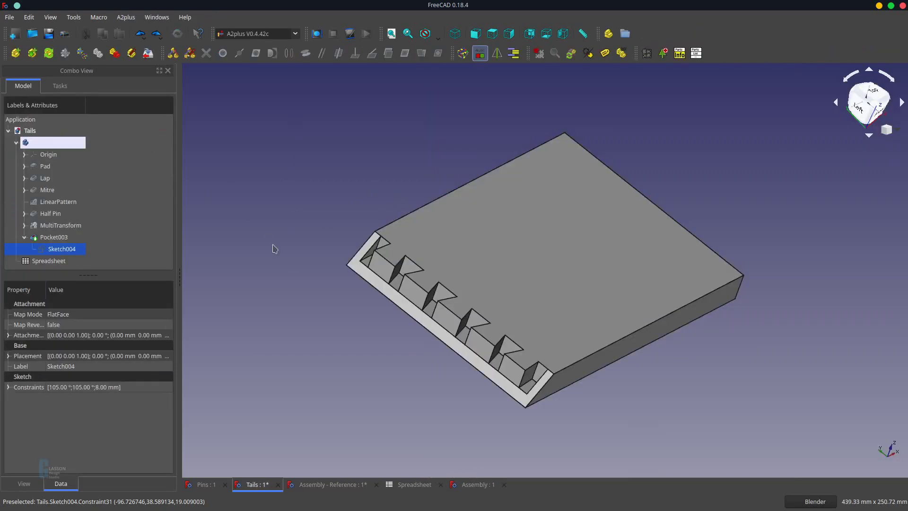
Inspect Sketch003 under Pin in the Pins document, moving the pin width dimension clear of the profile, and close it
{"action": "left_click", "coordinate": [208, 486]}
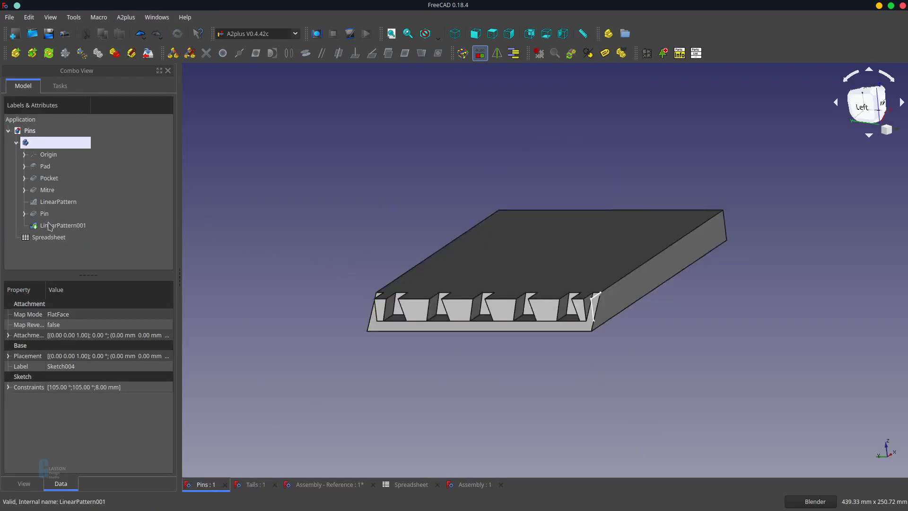
{"action": "left_click", "coordinate": [24, 214]}
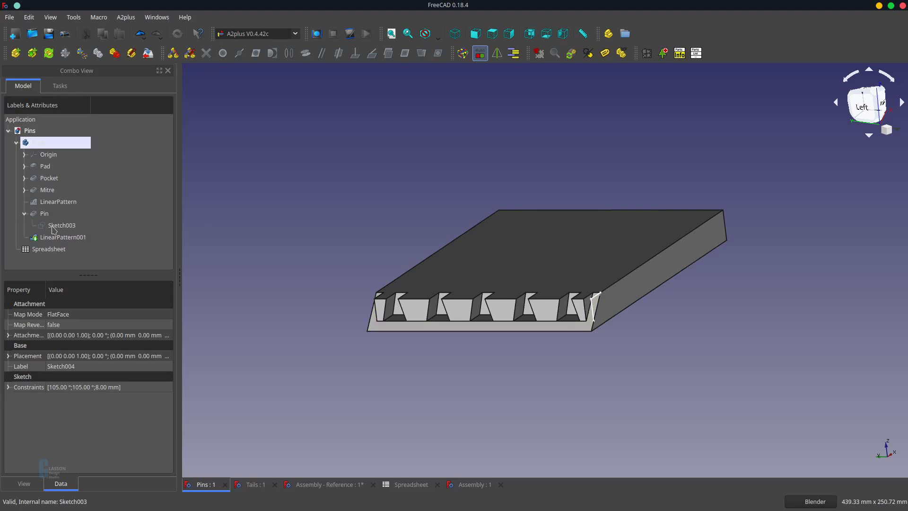
{"action": "double_click", "coordinate": [53, 227]}
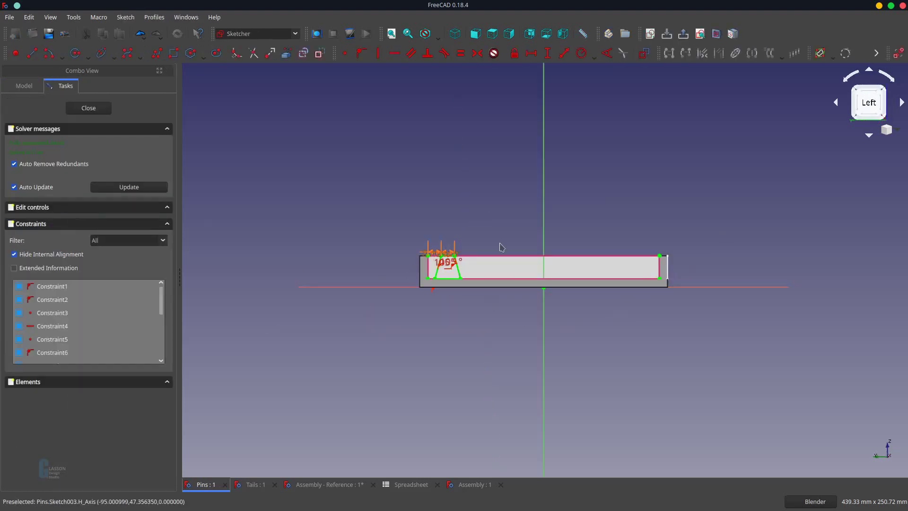
{"action": "mouse_move", "coordinate": [491, 227]}
{"action": "middle_mouse_down"}
{"action": "mouse_move", "coordinate": [475, 267]}
{"action": "mouse_move", "coordinate": [470, 251]}
{"action": "middle_mouse_up"}
{"action": "scroll", "coordinate": [440, 264], "scroll_direction": "up", "scroll_amount": 4}
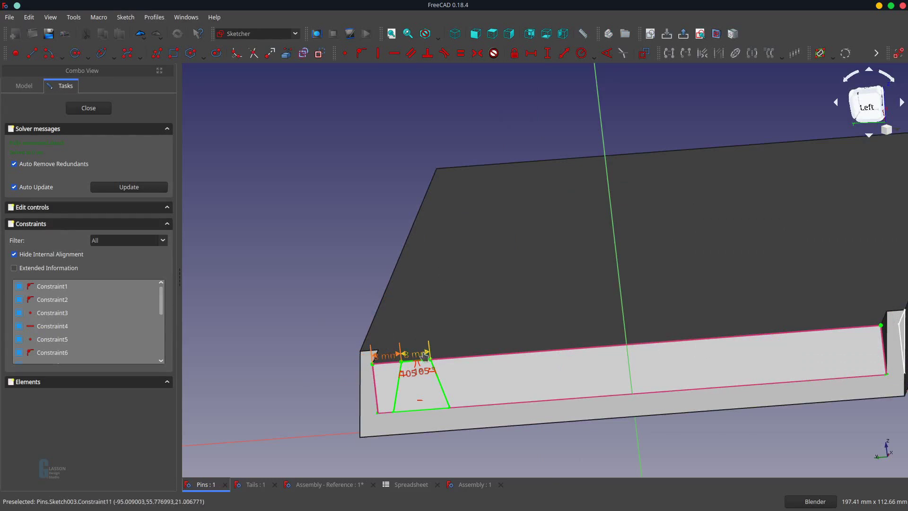
{"action": "left_click_drag", "start_coordinate": [425, 355], "coordinate": [440, 306]}
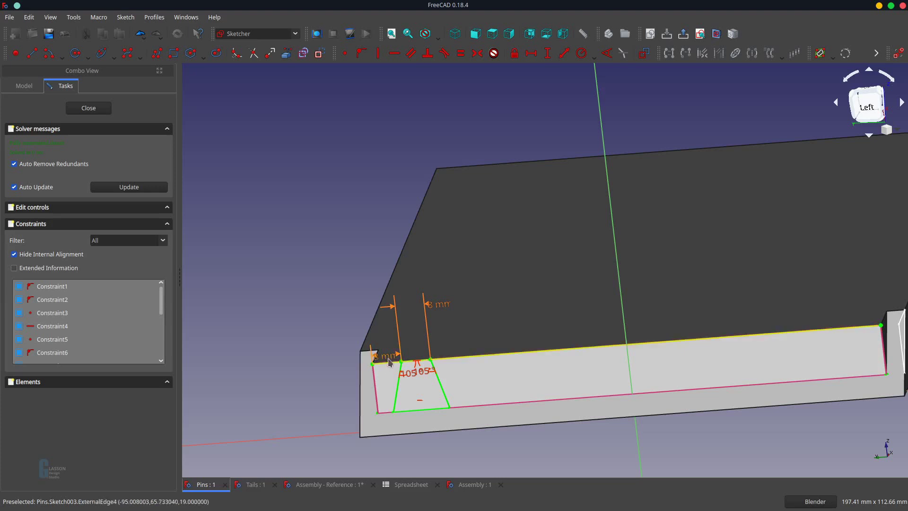
{"action": "left_click", "coordinate": [88, 108]}
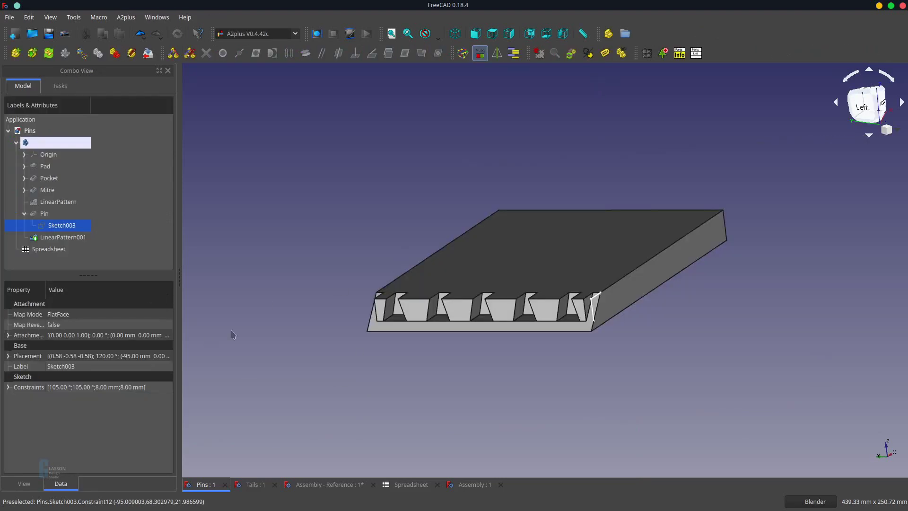
Reopen Sketch004 in the Tails document, compare its profiles and 8 mm constraint with the pin sketch, and close it
{"action": "left_click", "coordinate": [256, 485]}
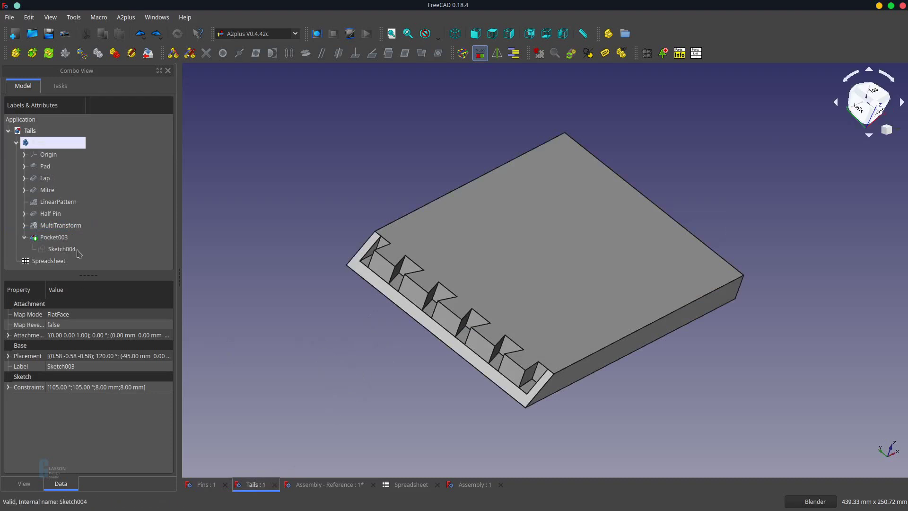
{"action": "double_click", "coordinate": [60, 249]}
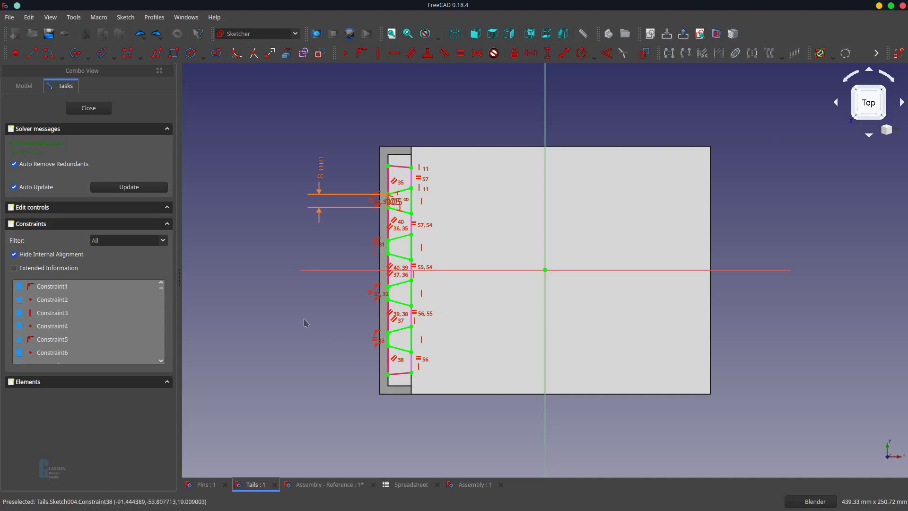
{"action": "left_click", "coordinate": [89, 108]}
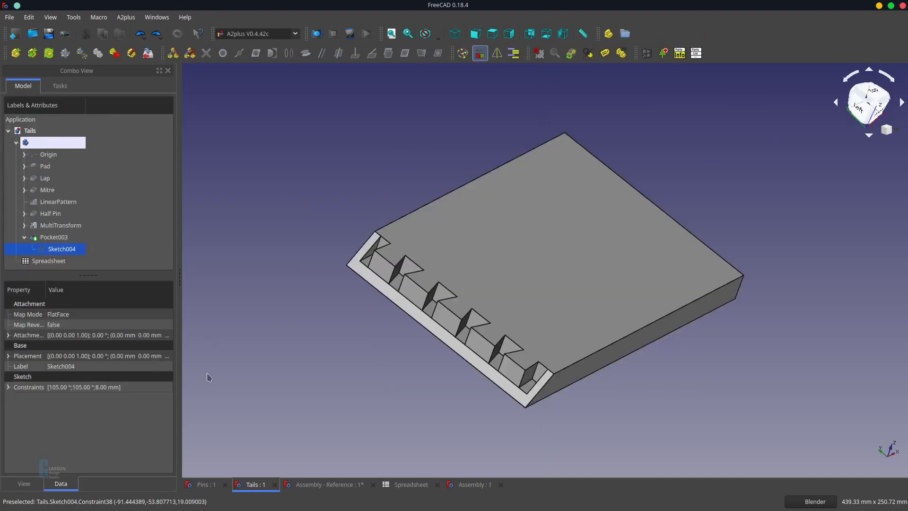
Hide Pocket003 and show MultiTransform to view the tails board with only the half-pin recesses
{"action": "left_click", "coordinate": [54, 238]}
{"action": "key", "text": "space"}
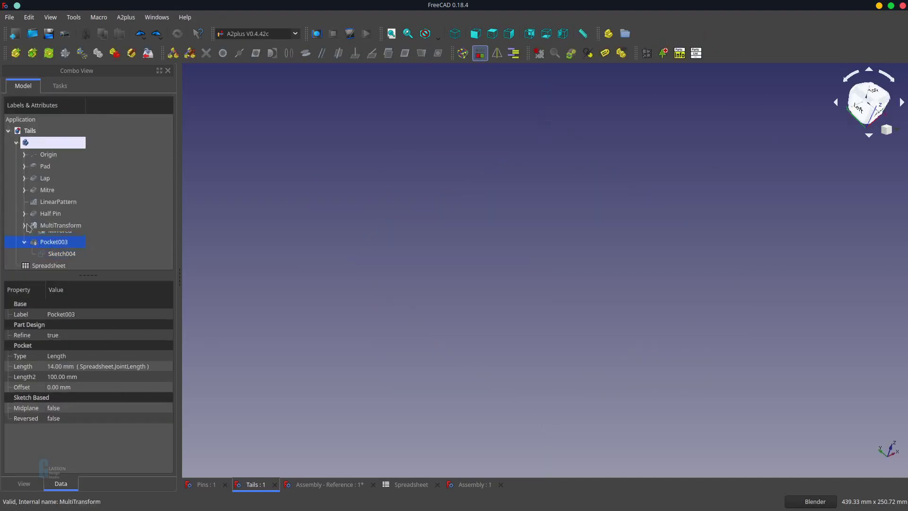
{"action": "left_click", "coordinate": [55, 227]}
{"action": "key", "text": "space"}
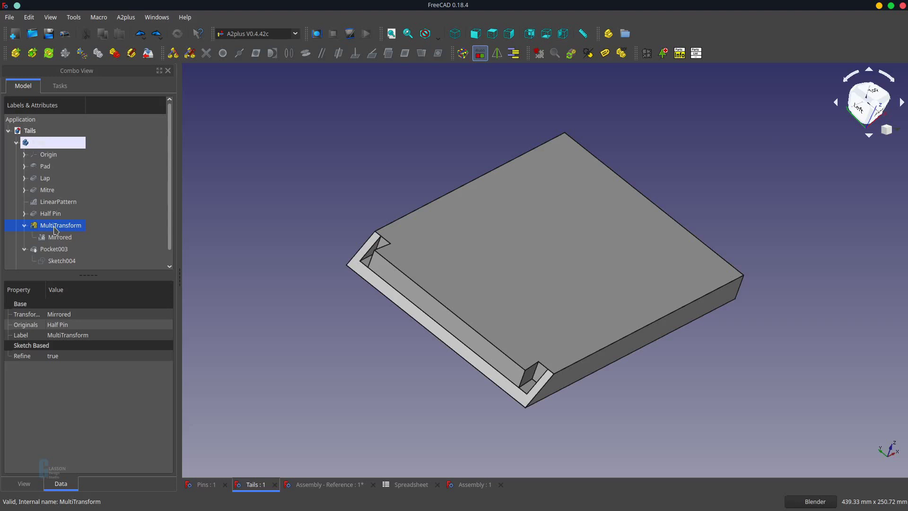
Check the 8 mm width constraint in Half Pin's Sketch003, switch to the Pins document and end the sketch edit
{"action": "left_click", "coordinate": [24, 214]}
{"action": "left_click", "coordinate": [50, 227]}
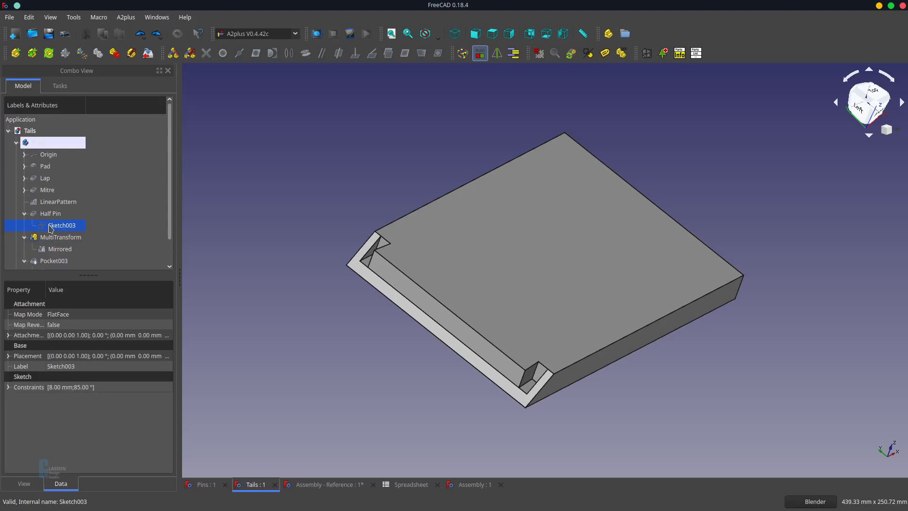
{"action": "double_click", "coordinate": [51, 227]}
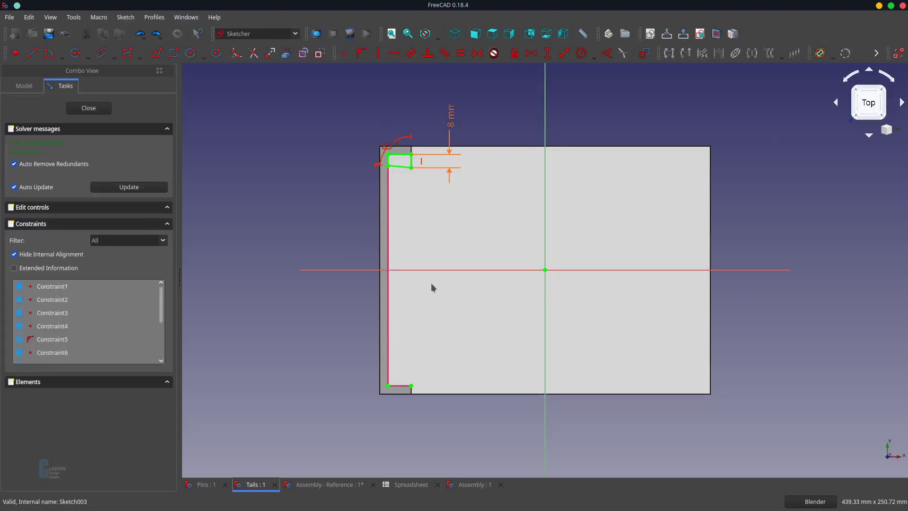
{"action": "left_click", "coordinate": [453, 126]}
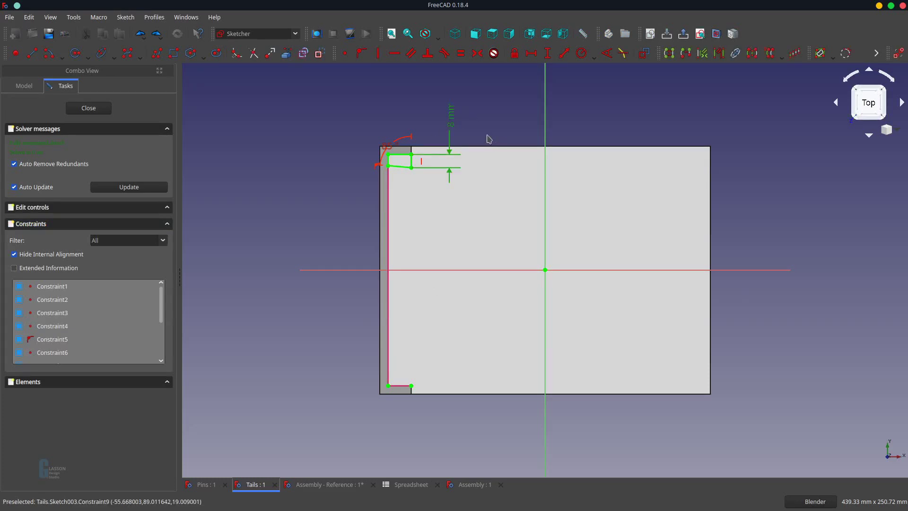
{"action": "left_click", "coordinate": [207, 487]}
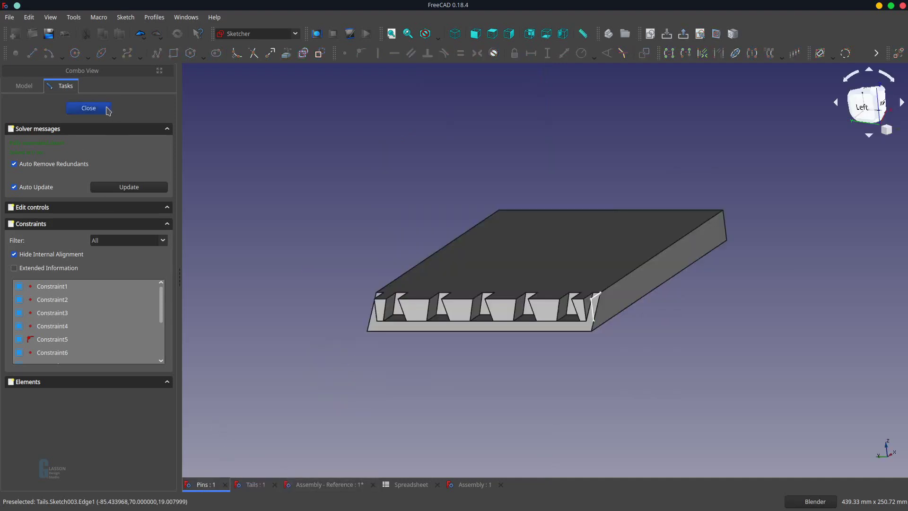
{"action": "left_click", "coordinate": [88, 108]}
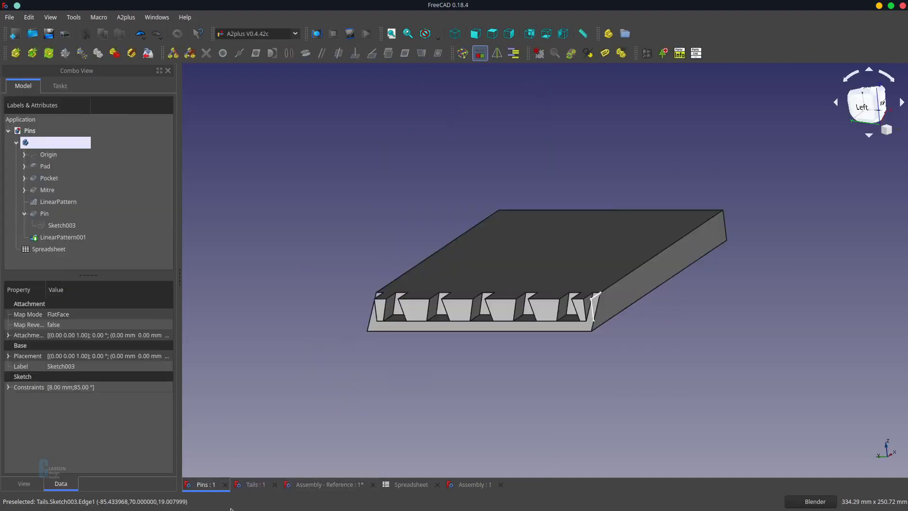
Spread the two 8 mm dimensions in the Pins document's Sketch003 clear of the profile, and return to the Tails document
{"action": "double_click", "coordinate": [55, 227]}
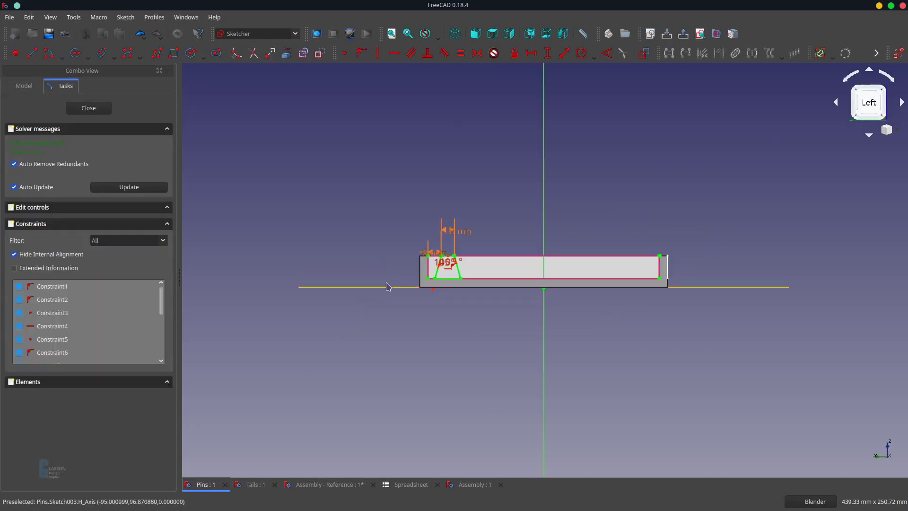
{"action": "left_click_drag", "start_coordinate": [439, 259], "coordinate": [337, 228]}
{"action": "left_click_drag", "start_coordinate": [466, 237], "coordinate": [526, 203]}
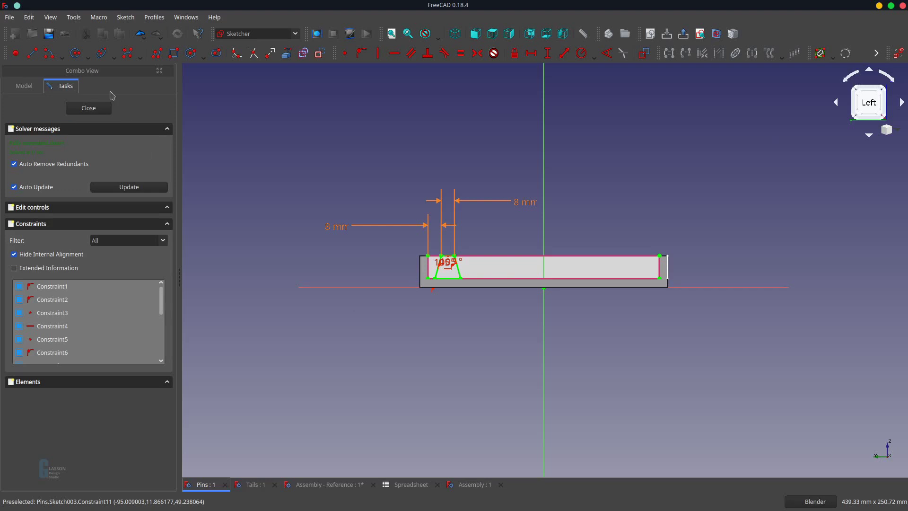
{"action": "left_click", "coordinate": [88, 108]}
{"action": "left_click", "coordinate": [256, 484]}
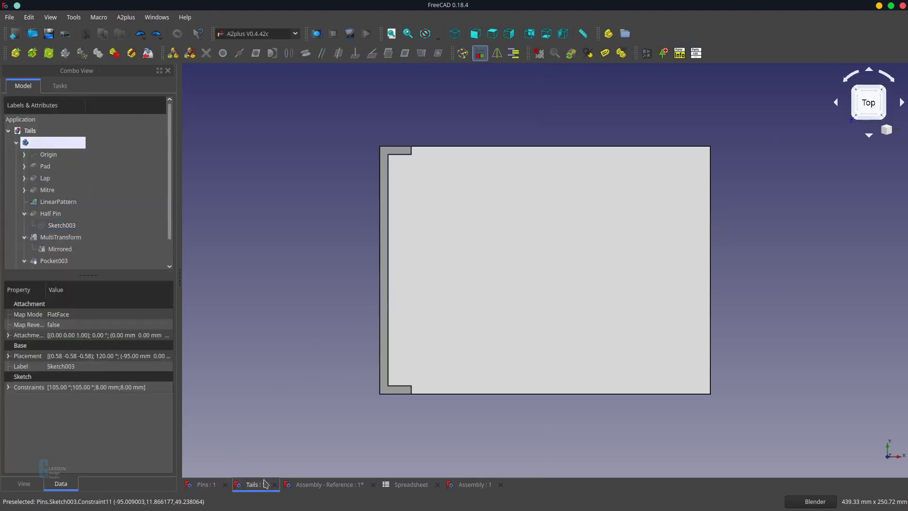
Open Sketch004 under Pocket003 in the Tails document and delete its 8 mm width dimension
{"action": "scroll", "coordinate": [96, 197], "scroll_direction": "down", "scroll_amount": 1}
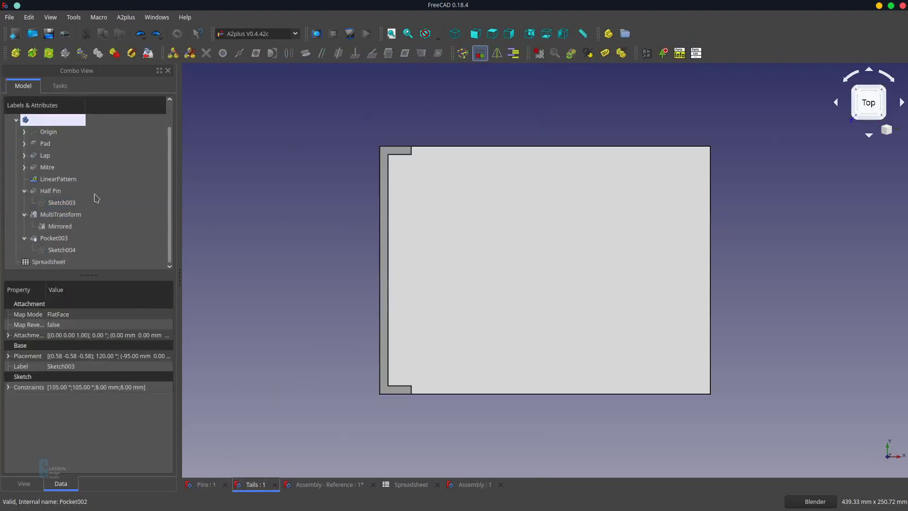
{"action": "double_click", "coordinate": [71, 250]}
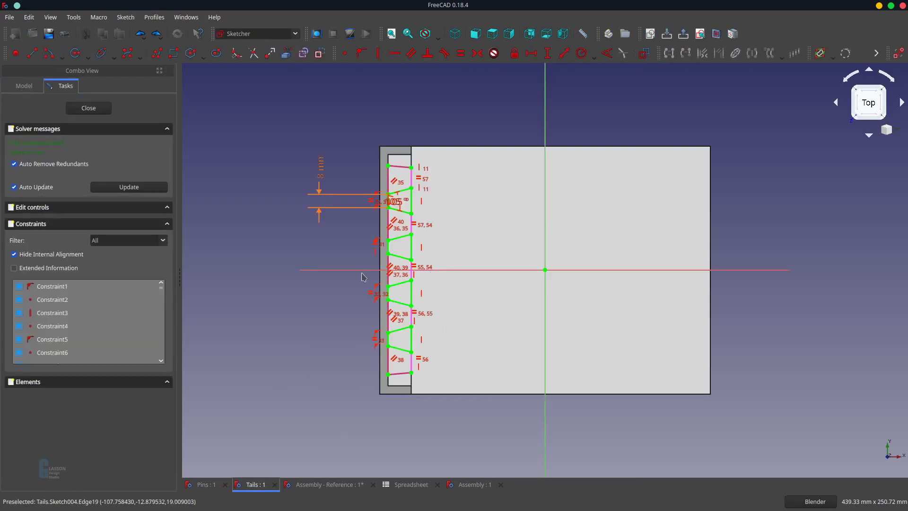
{"action": "left_click", "coordinate": [324, 182]}
{"action": "key", "text": "Delete"}
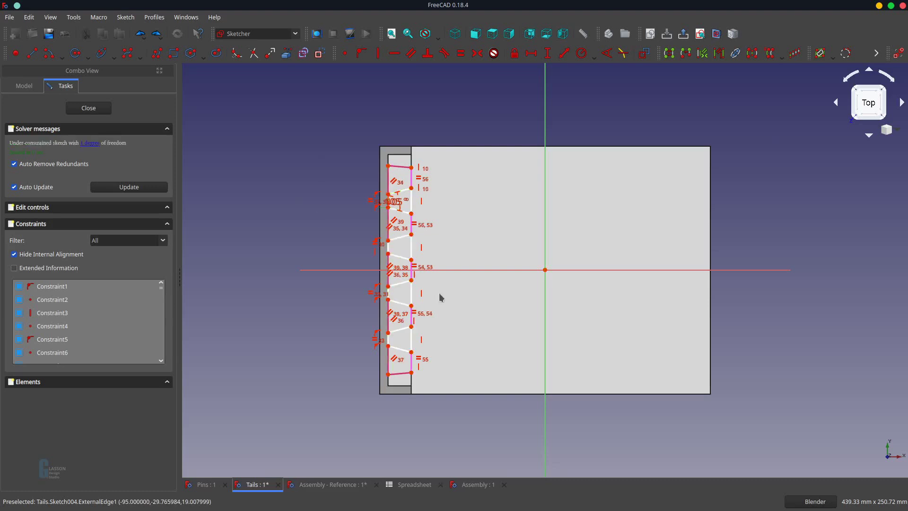
Constrain the vertical gap between the half-pin recess and the first trapezoid's wide end to Spreadsheet.FullPinWidth, and close the sketch
{"action": "left_click", "coordinate": [548, 53]}
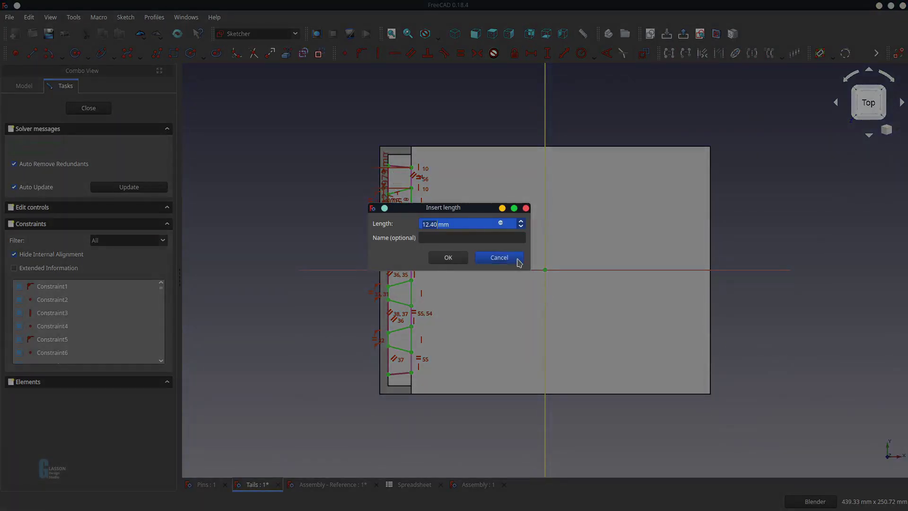
{"action": "key", "text": "equal"}
{"action": "type", "text": "Spreadsheet."}
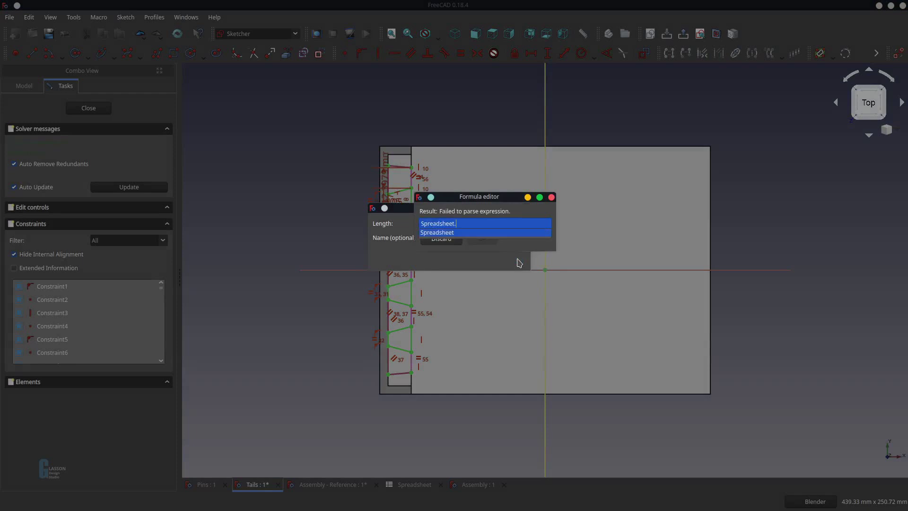
{"action": "type", "text": "full"}
{"action": "key", "text": "Down"}
{"action": "key", "text": "Return"}
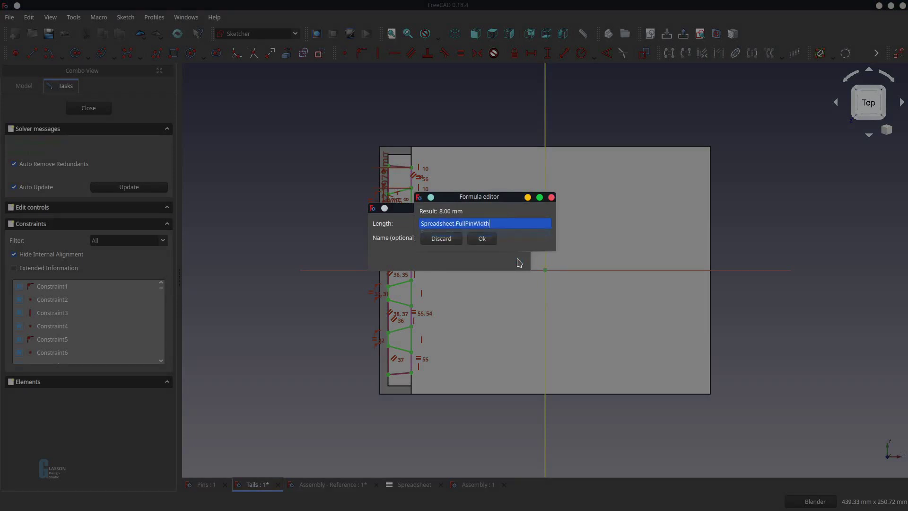
{"action": "left_click", "coordinate": [482, 239]}
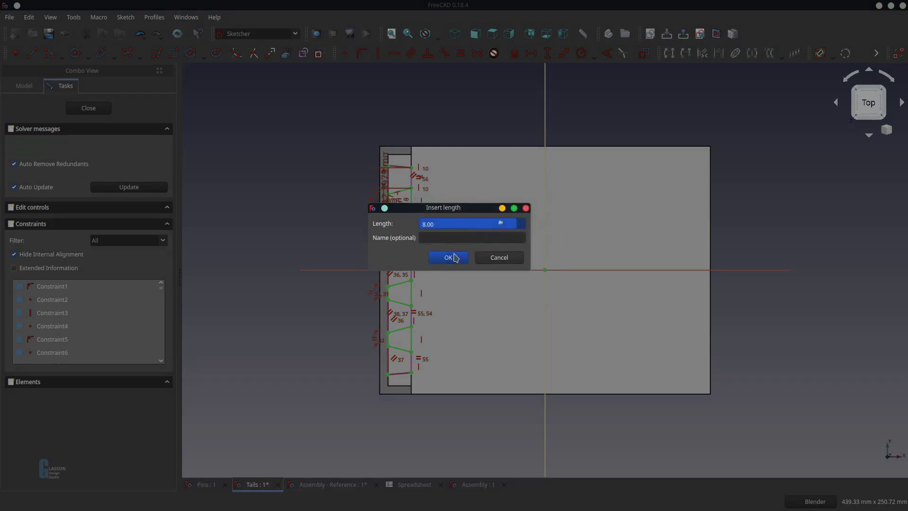
{"action": "left_click", "coordinate": [448, 257]}
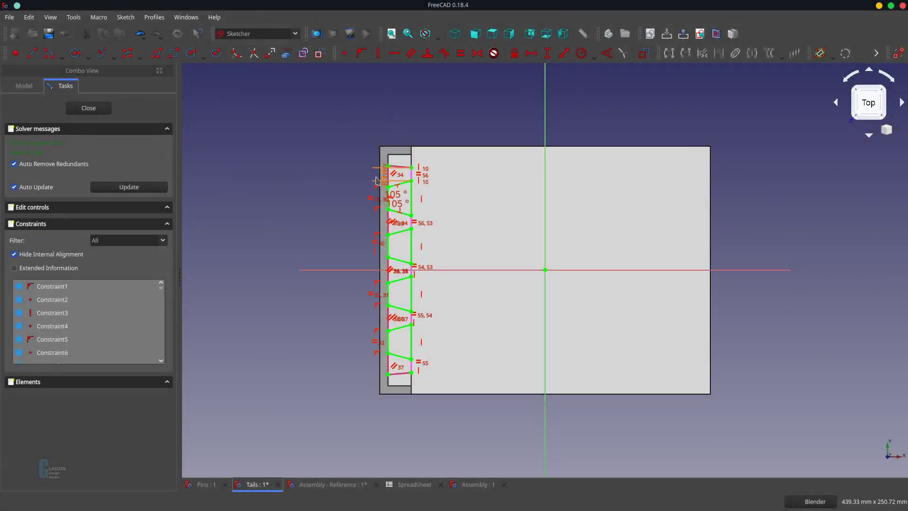
{"action": "left_click_drag", "start_coordinate": [421, 182], "coordinate": [466, 178]}
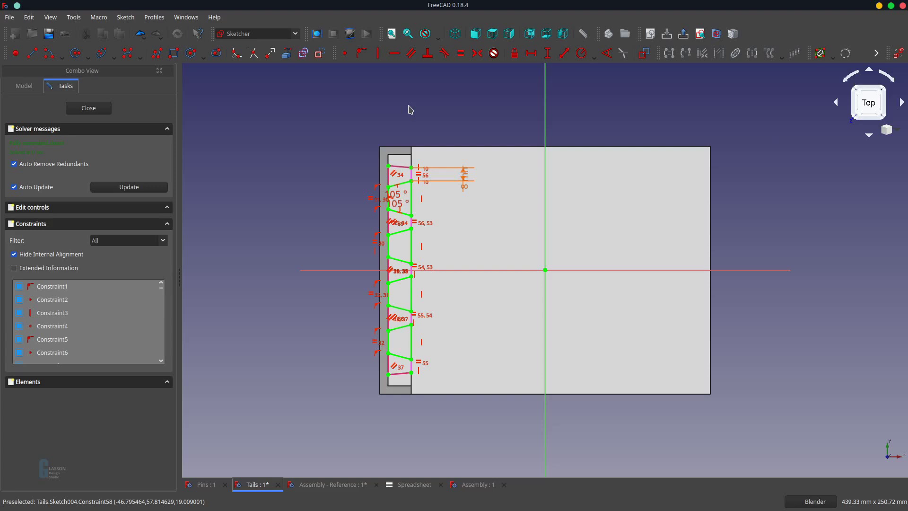
{"action": "left_click", "coordinate": [95, 109]}
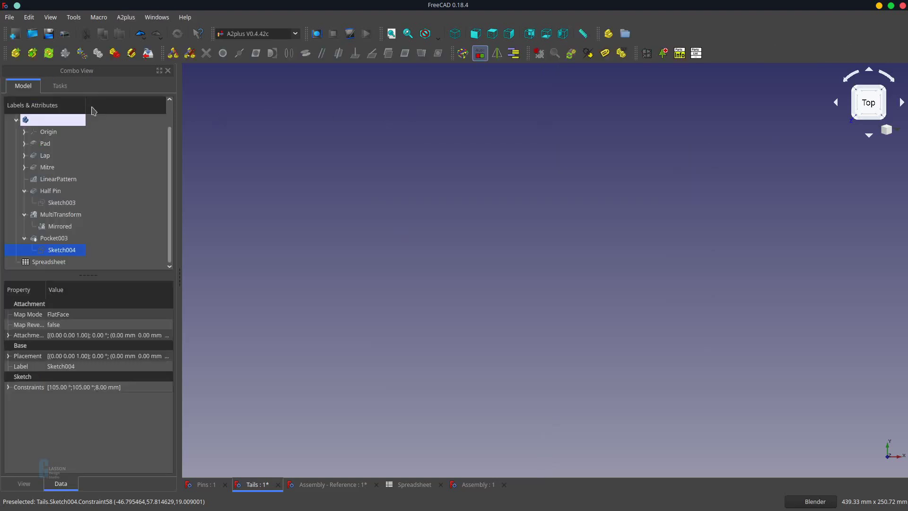
Make Pocket003 visible again and inspect the recut dovetail recesses along the tails board's end
{"action": "left_click", "coordinate": [41, 263]}
{"action": "left_click", "coordinate": [53, 238]}
{"action": "key", "text": "space"}
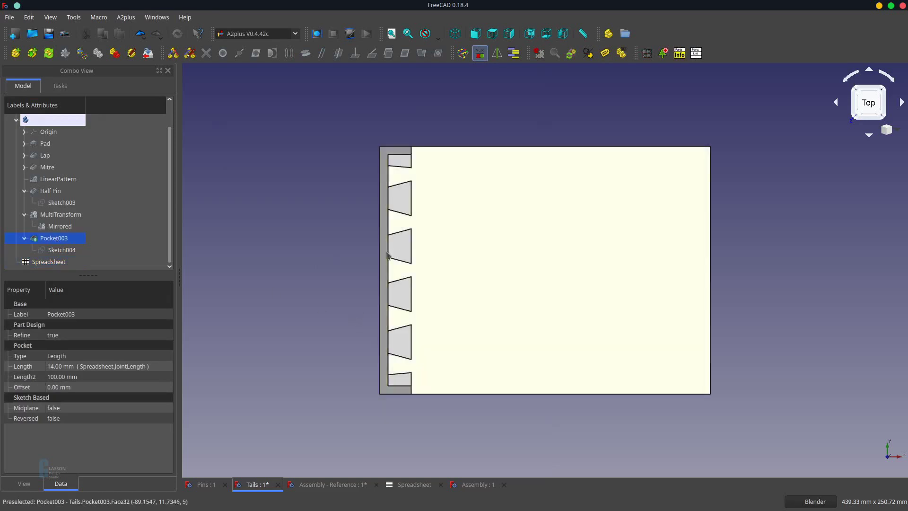
{"action": "middle_click_drag", "start_coordinate": [395, 264], "coordinate": [460, 239]}
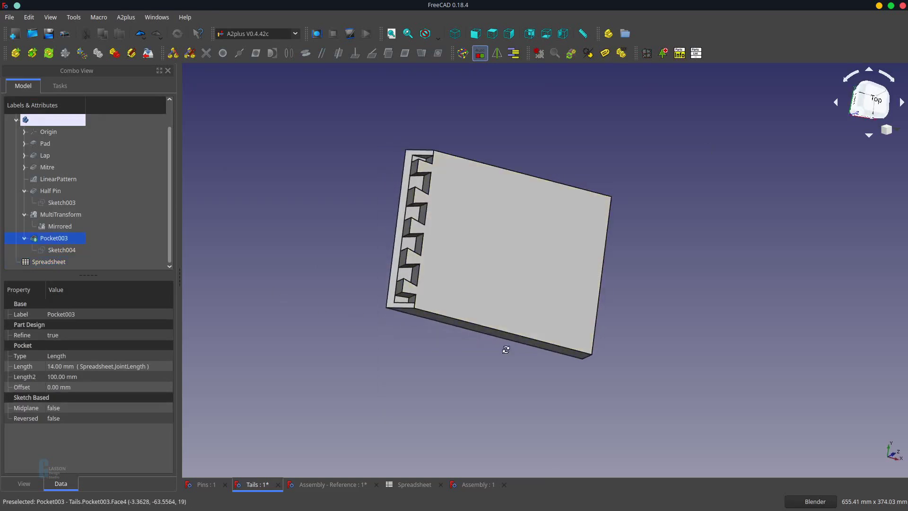
{"action": "left_click", "coordinate": [455, 33]}
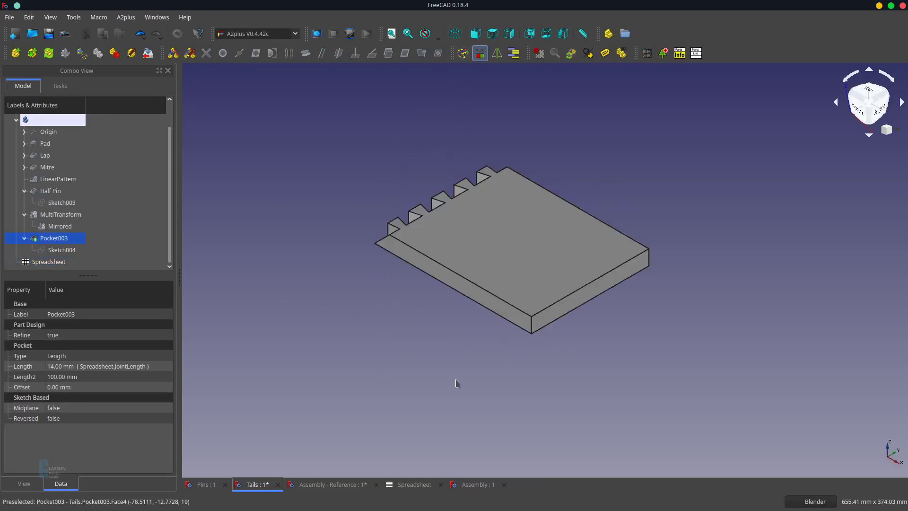
{"action": "middle_click_drag", "start_coordinate": [456, 381], "coordinate": [723, 324]}
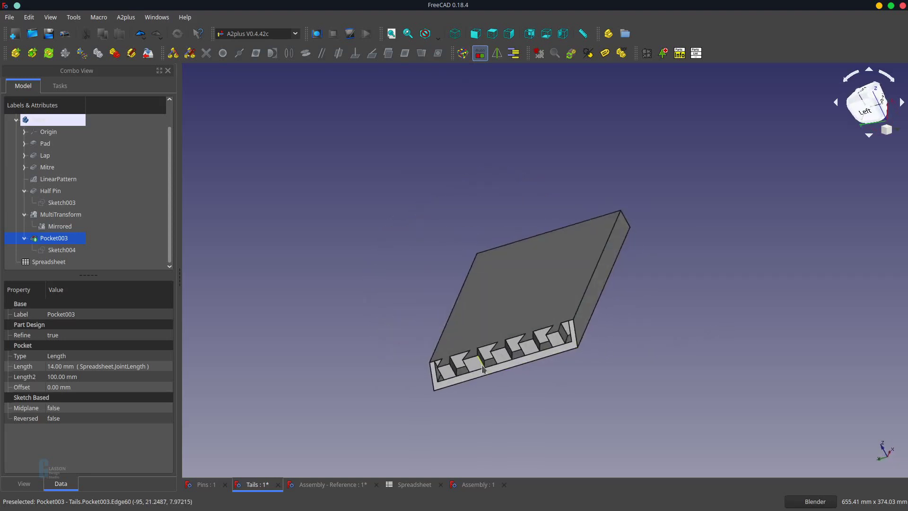
{"action": "mouse_move", "coordinate": [483, 368]}
{"action": "middle_mouse_down"}
{"action": "mouse_move", "coordinate": [491, 338]}
{"action": "mouse_move", "coordinate": [473, 377]}
{"action": "mouse_move", "coordinate": [475, 360]}
{"action": "middle_mouse_up"}
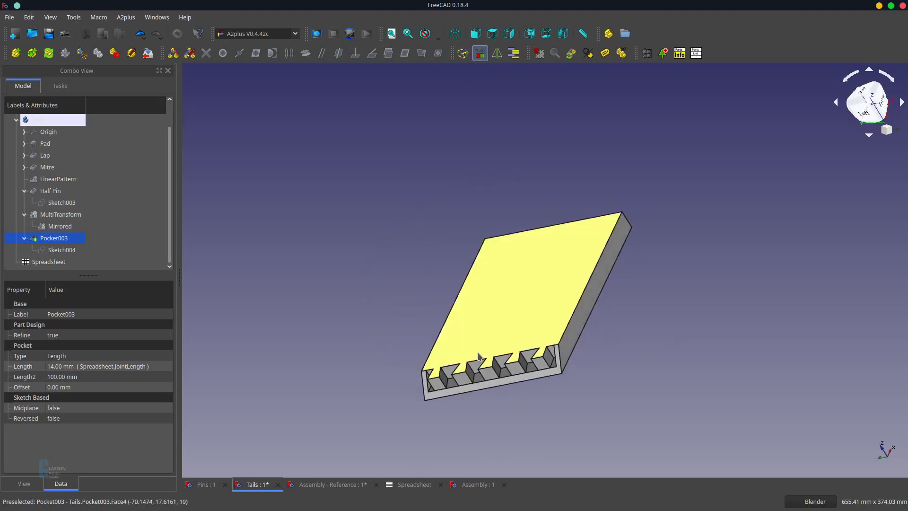
{"action": "scroll", "coordinate": [477, 359], "scroll_direction": "up", "scroll_amount": 5}
{"action": "scroll", "coordinate": [477, 358], "scroll_direction": "down", "scroll_amount": 2}
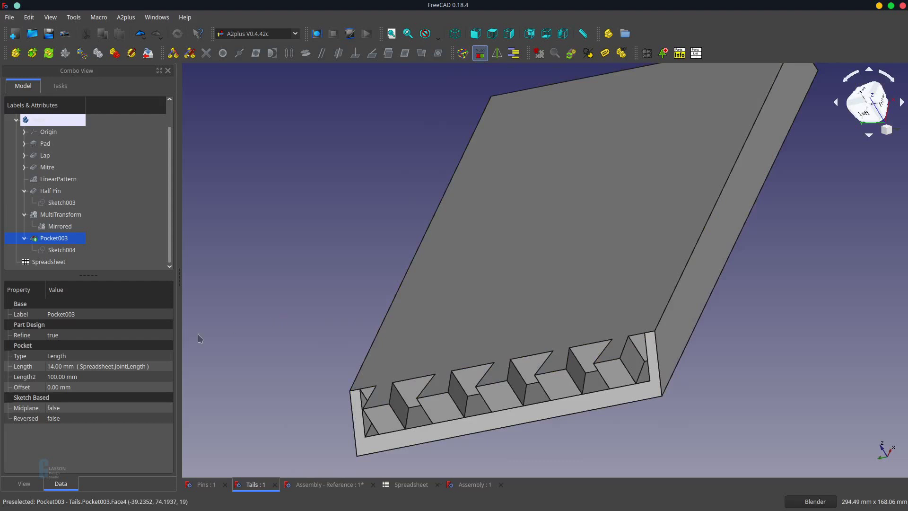
Switch to the Assembly document and update its imported parts from the changed files
{"action": "left_click", "coordinate": [336, 485]}
{"action": "left_click", "coordinate": [458, 487]}
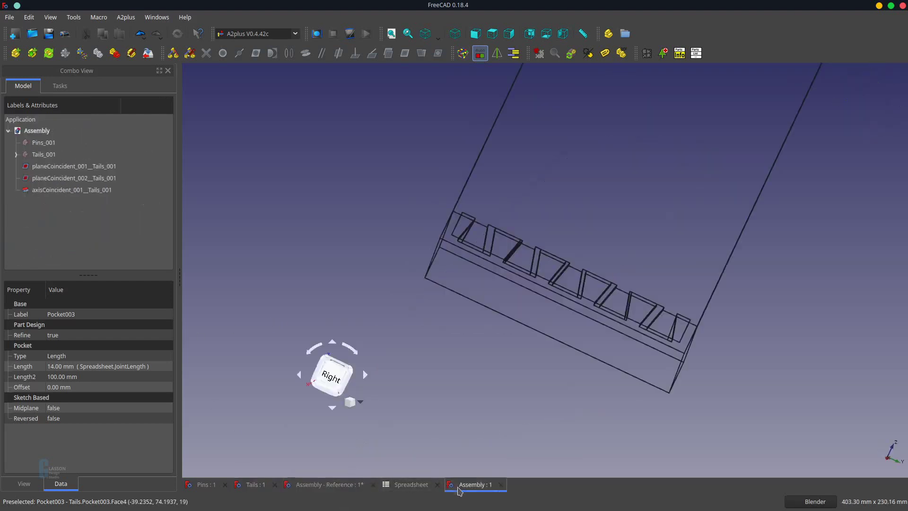
{"action": "left_click", "coordinate": [49, 54]}
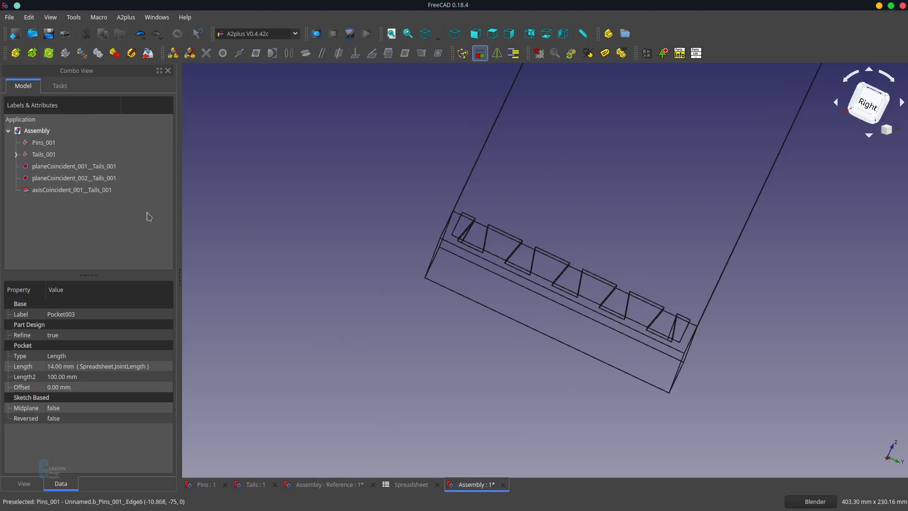
Highlight Tails_001 and Pins_001 in turn to compare their edges along the wireframe joint
{"action": "left_click", "coordinate": [44, 154]}
{"action": "middle_click_drag", "start_coordinate": [531, 241], "coordinate": [524, 284]}
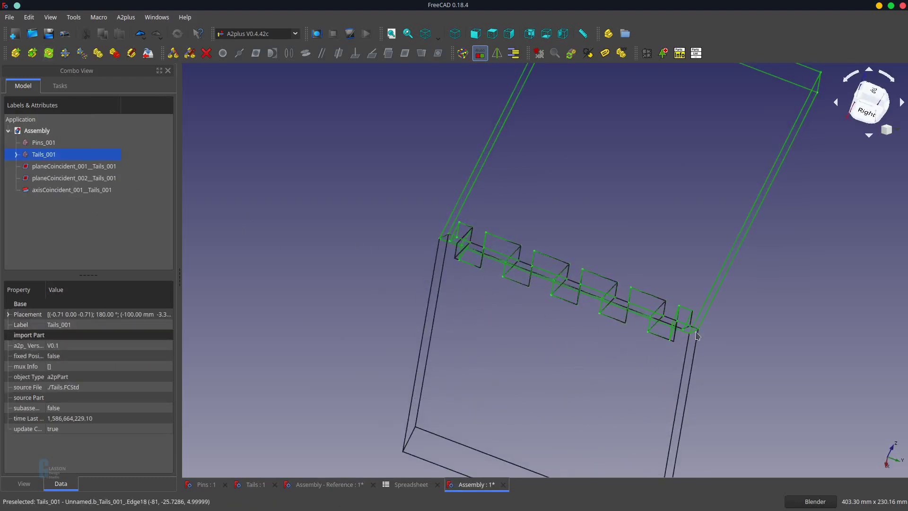
{"action": "middle_click_drag", "start_coordinate": [697, 330], "coordinate": [698, 320]}
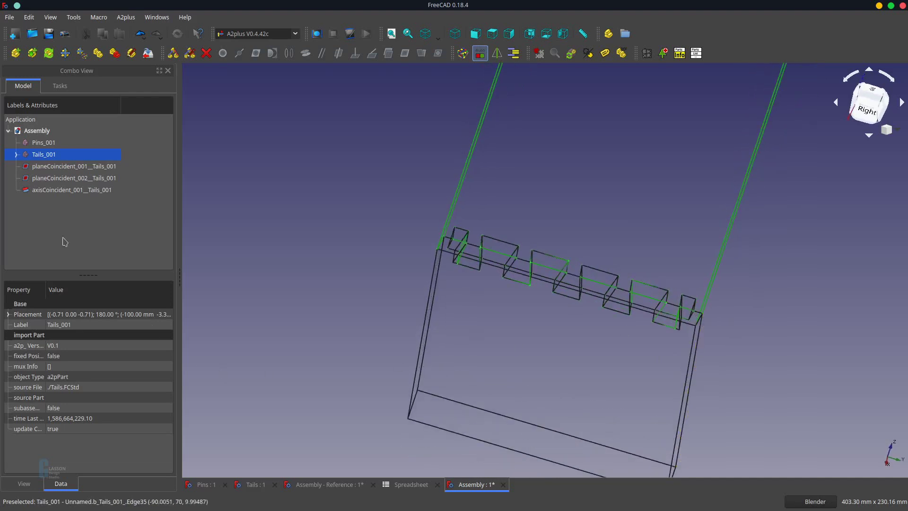
{"action": "left_click", "coordinate": [44, 143]}
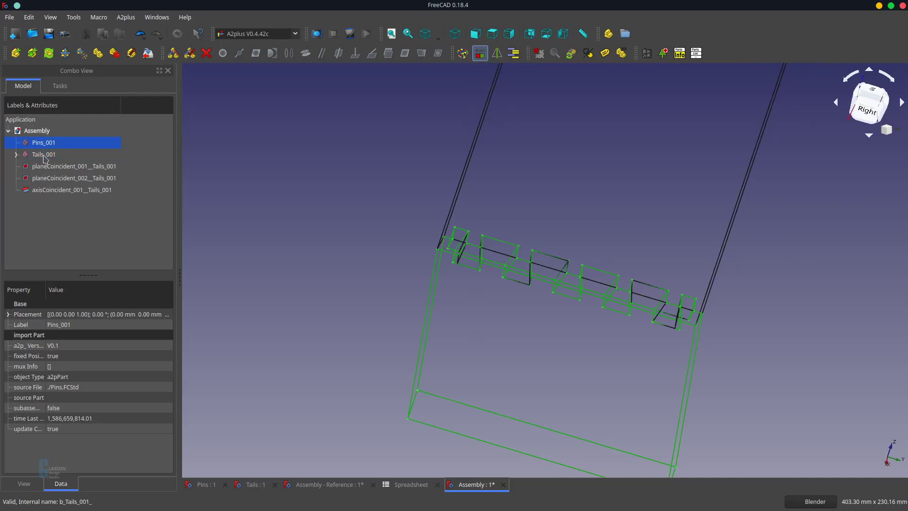
{"action": "left_click", "coordinate": [44, 154]}
{"action": "scroll", "coordinate": [543, 301], "scroll_direction": "up", "scroll_amount": 4}
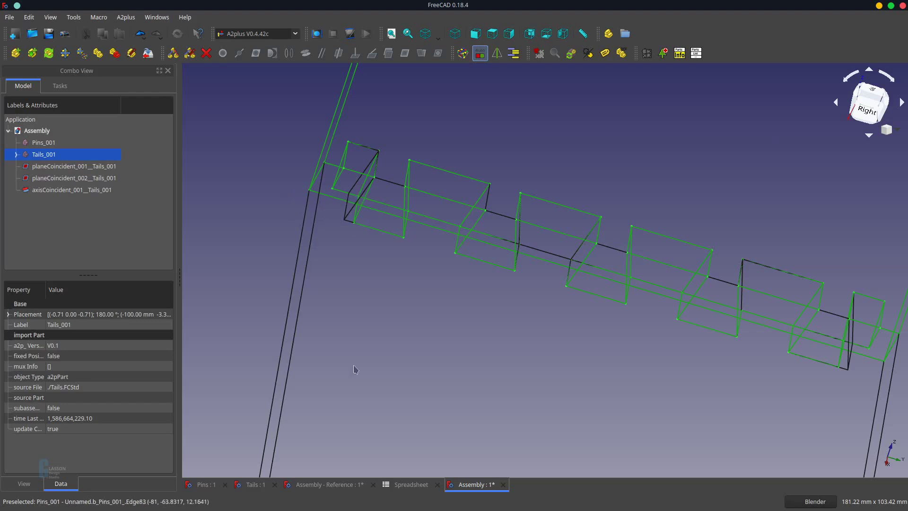
Check the dimensions of Sketch004 in the Tails document and close the sketch
{"action": "left_click", "coordinate": [251, 485]}
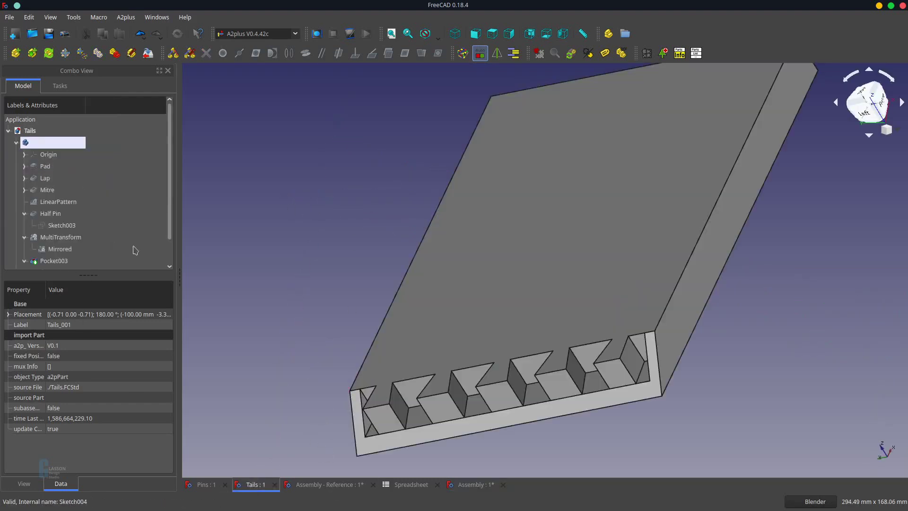
{"action": "scroll", "coordinate": [130, 237], "scroll_direction": "down", "scroll_amount": 1}
{"action": "double_click", "coordinate": [67, 251]}
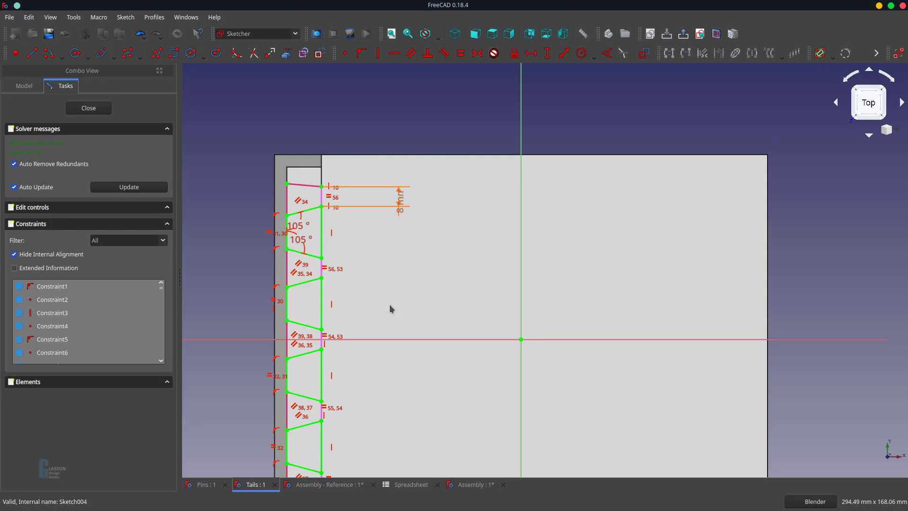
{"action": "left_click", "coordinate": [87, 109]}
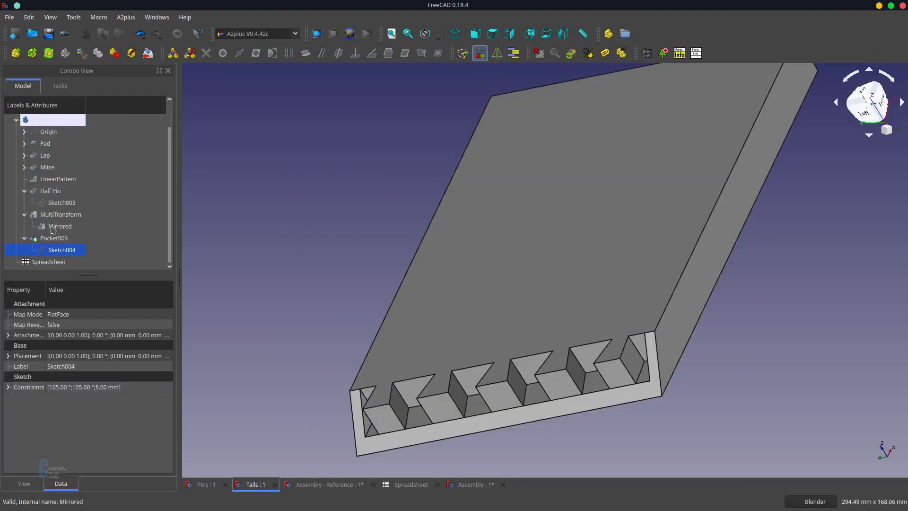
Set the angle in the Half Pin's Sketch003 to 75°, and close the sketch
{"action": "double_click", "coordinate": [56, 203]}
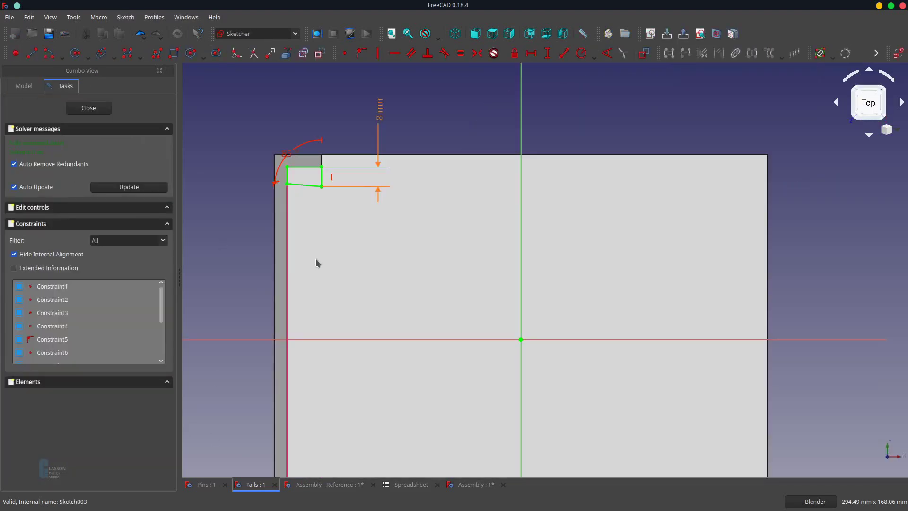
{"action": "left_click_drag", "start_coordinate": [287, 155], "coordinate": [307, 178]}
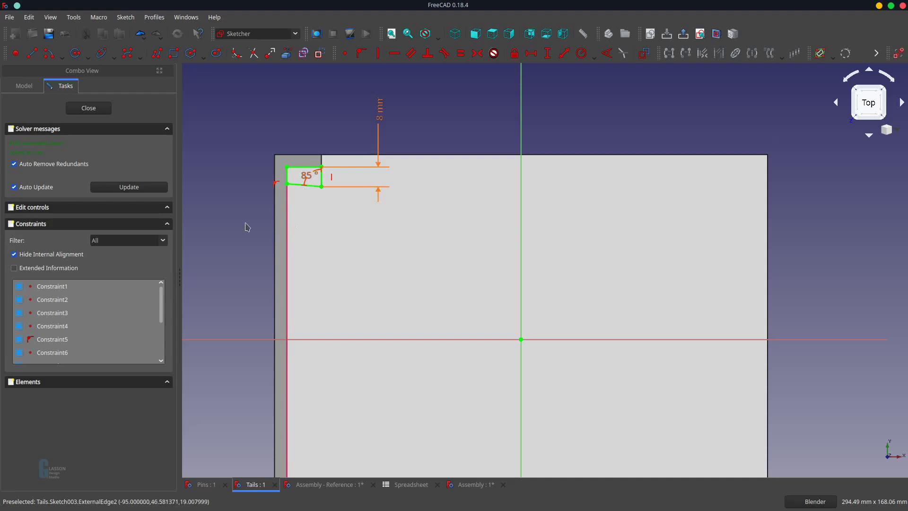
{"action": "double_click", "coordinate": [305, 178]}
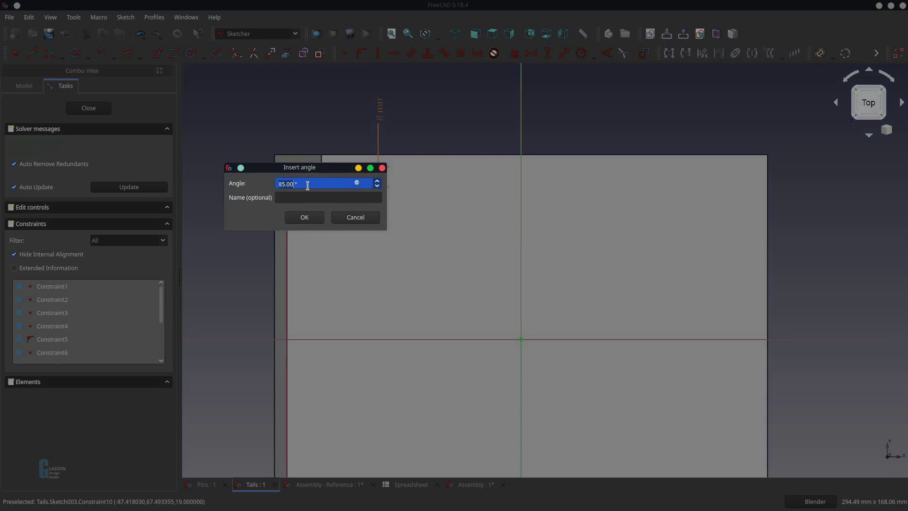
{"action": "type", "text": "75"}
{"action": "left_click", "coordinate": [306, 219]}
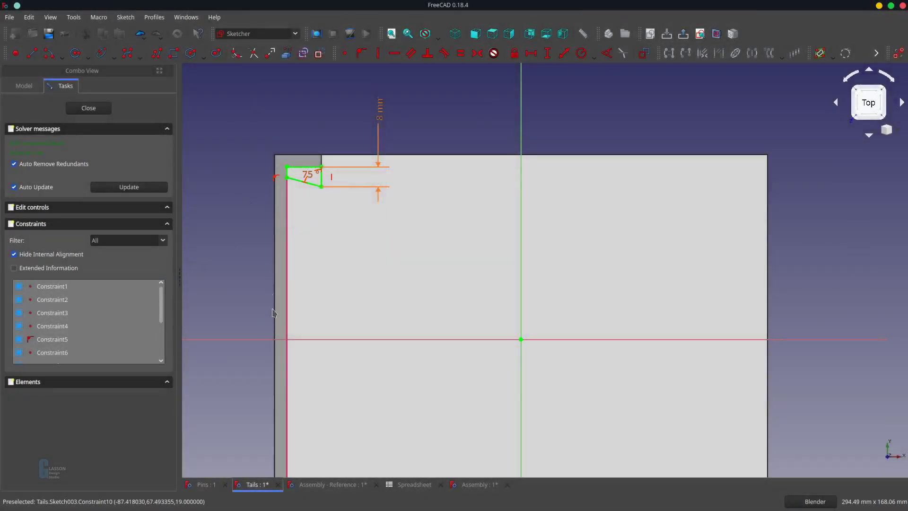
{"action": "left_click", "coordinate": [106, 111]}
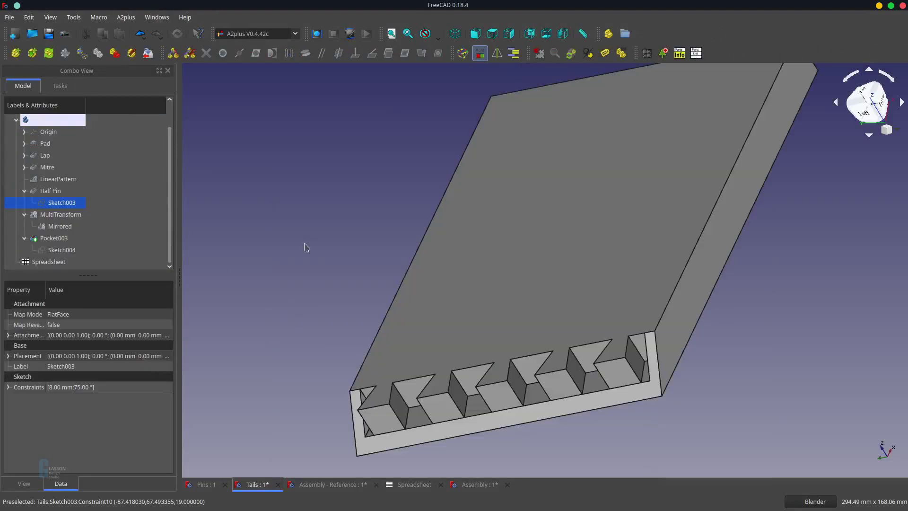
Save the Tails document, update the imported parts in Assembly, and check the half-pin edges in wireframe
{"action": "key", "text": "ctrl+s"}
{"action": "left_click", "coordinate": [327, 484]}
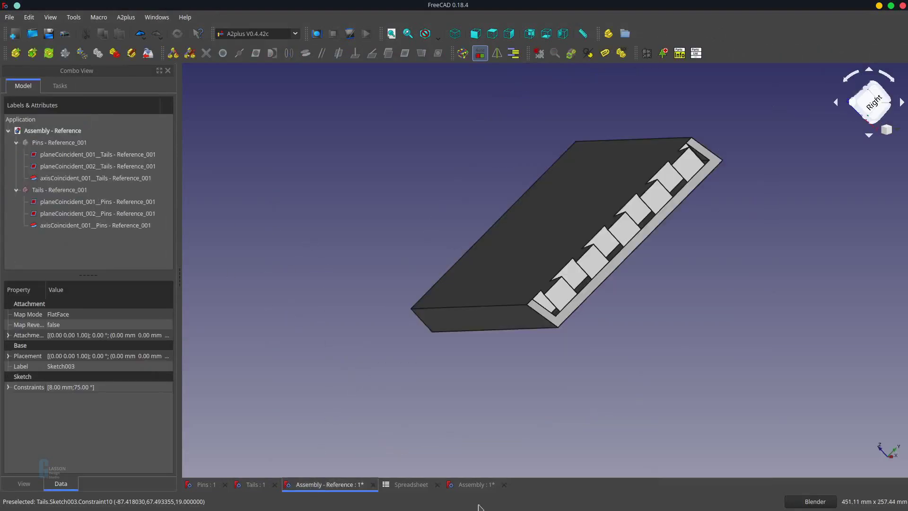
{"action": "left_click", "coordinate": [473, 485]}
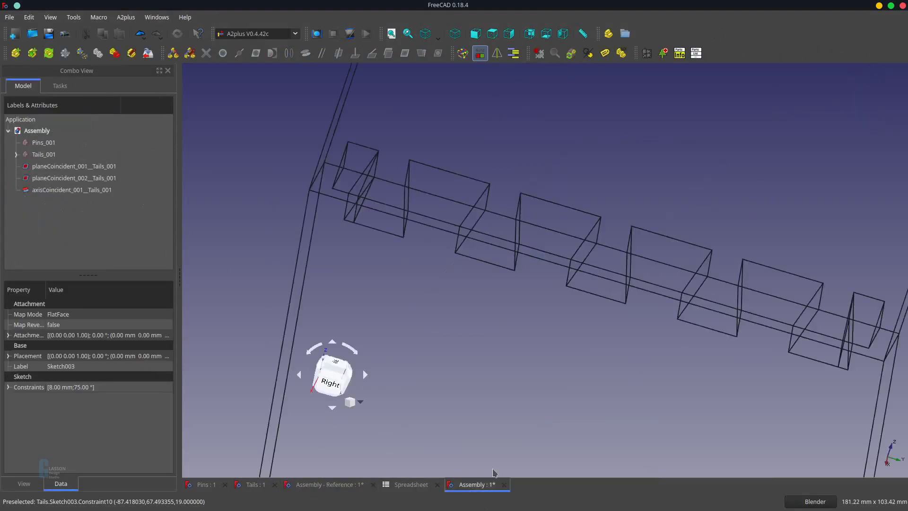
{"action": "left_click", "coordinate": [49, 55]}
{"action": "scroll", "coordinate": [687, 357], "scroll_direction": "down", "scroll_amount": 2}
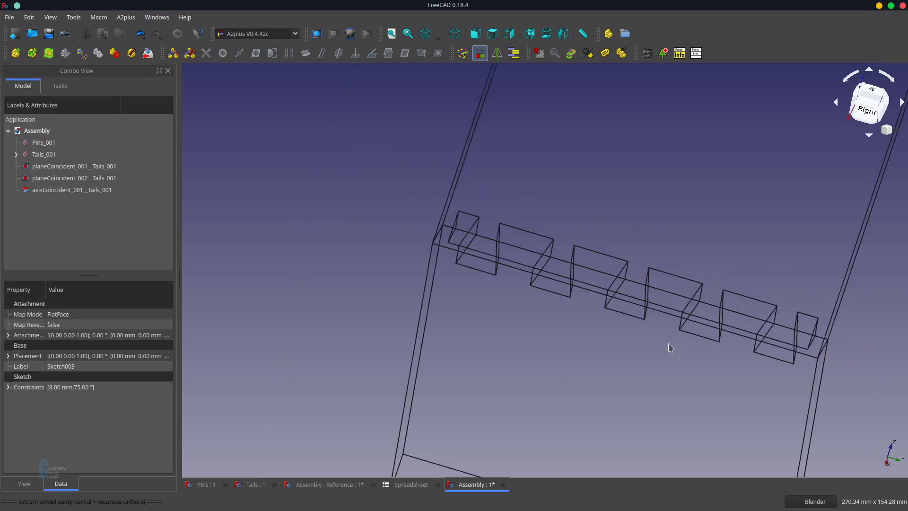
{"action": "scroll", "coordinate": [669, 341], "scroll_direction": "up", "scroll_amount": 2}
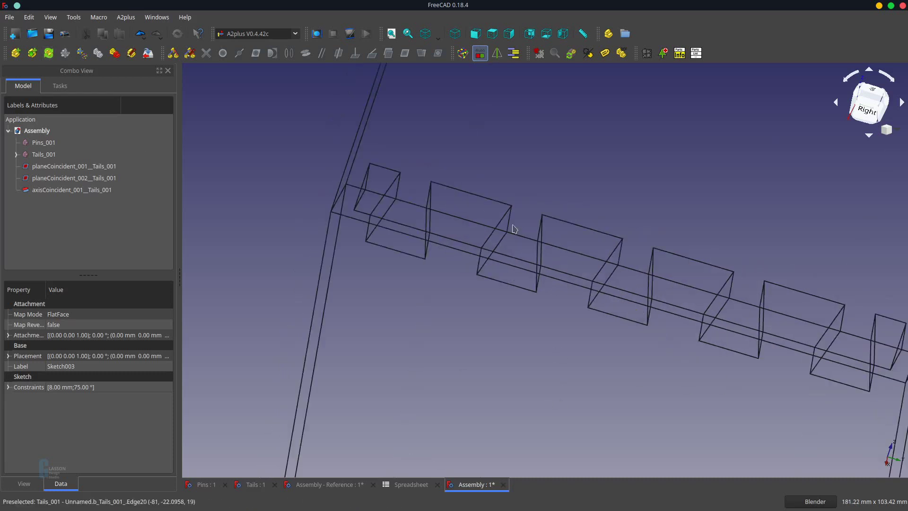
{"action": "scroll", "coordinate": [353, 270], "scroll_direction": "down", "scroll_amount": 3}
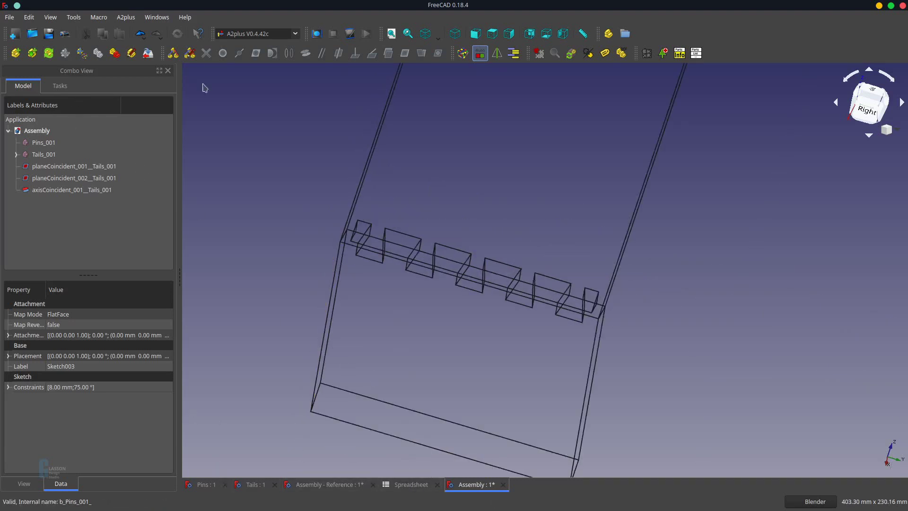
Set the assembly's display style to As is and view the closed joint from outside
{"action": "left_click", "coordinate": [428, 34]}
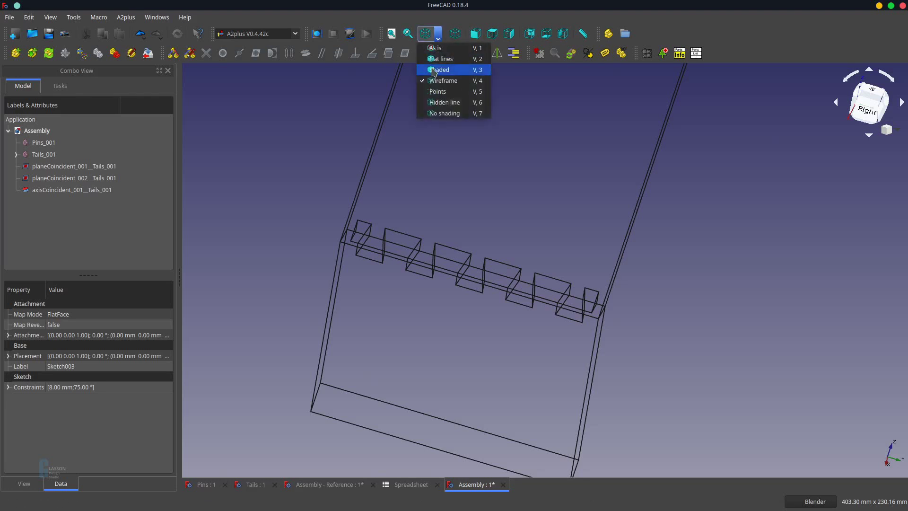
{"action": "left_click", "coordinate": [445, 47]}
{"action": "middle_click_drag", "start_coordinate": [580, 402], "coordinate": [512, 311]}
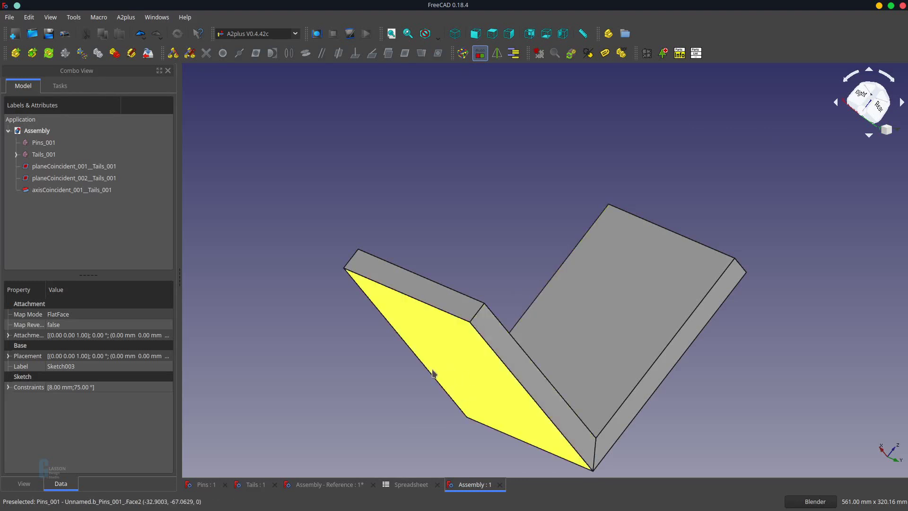
{"action": "scroll", "coordinate": [516, 244], "scroll_direction": "down", "scroll_amount": 2}
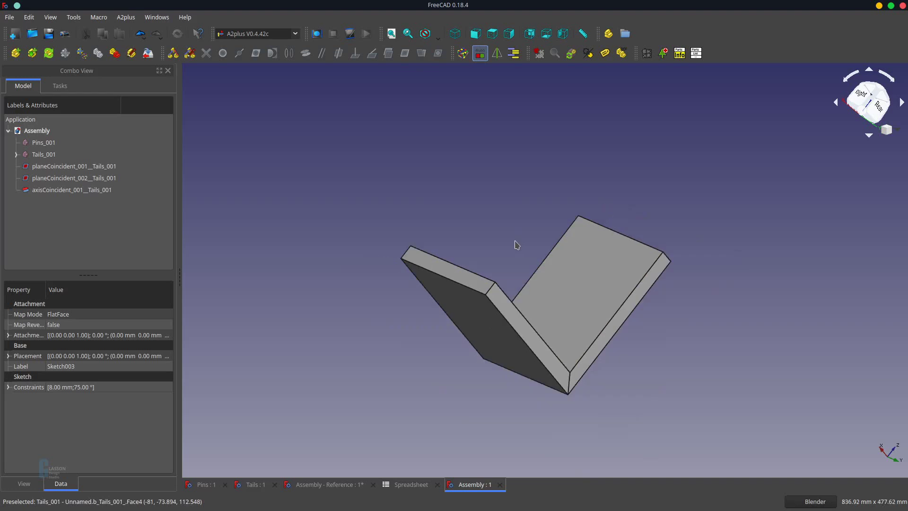